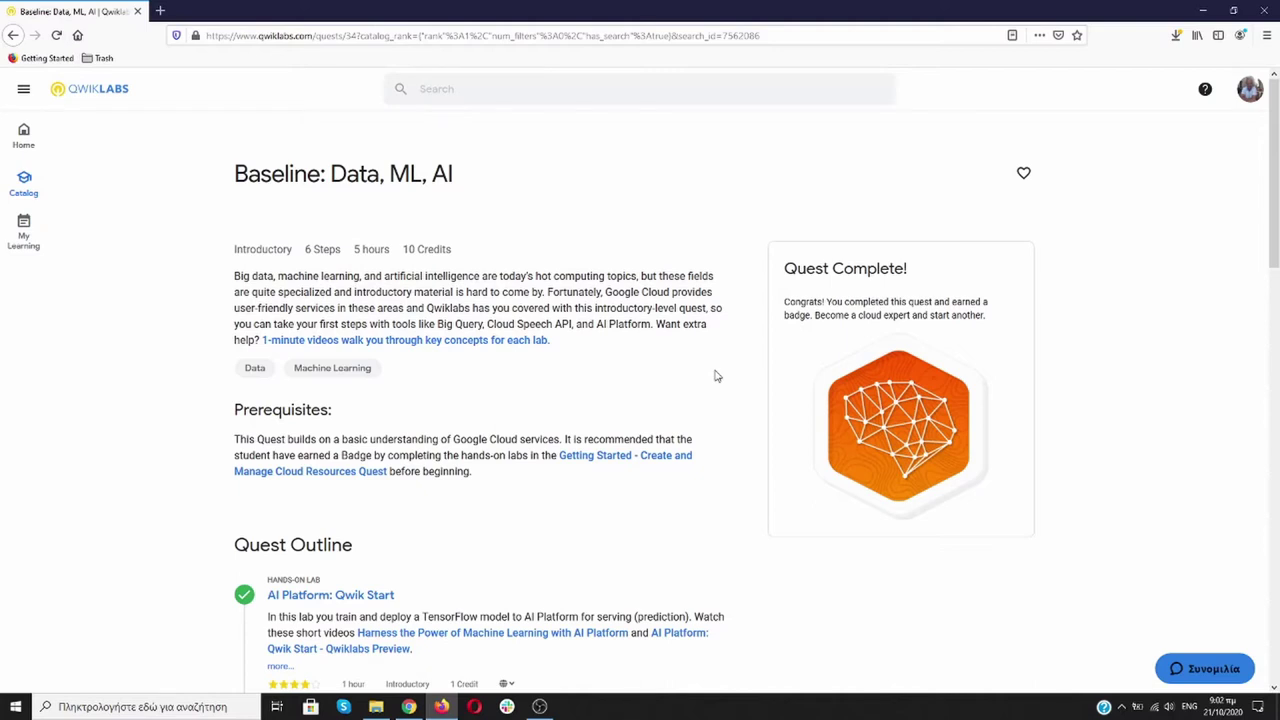
- Review the Baseline: Data, ML, AI quest outline from the introduction through every hands-on lab
scroll(716, 376, down, 1)
scroll(716, 376, up, 1)
scroll(420, 394, down, 5)
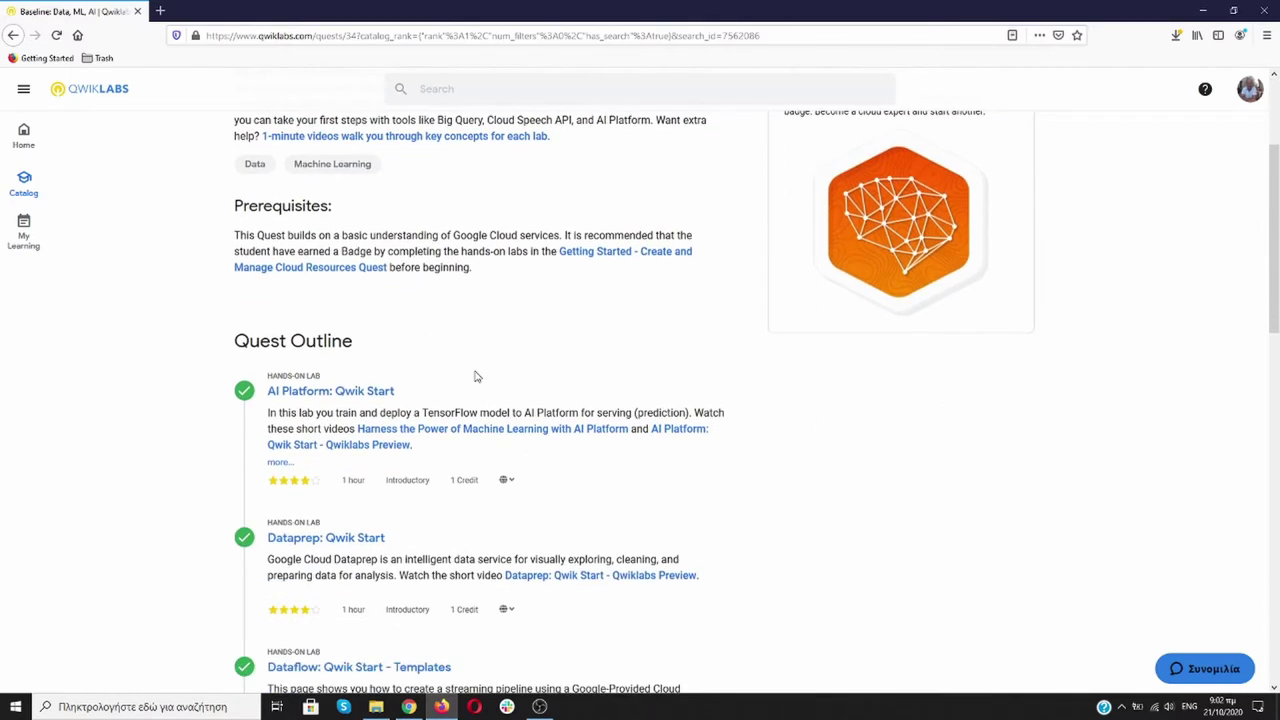
scroll(481, 372, down, 1)
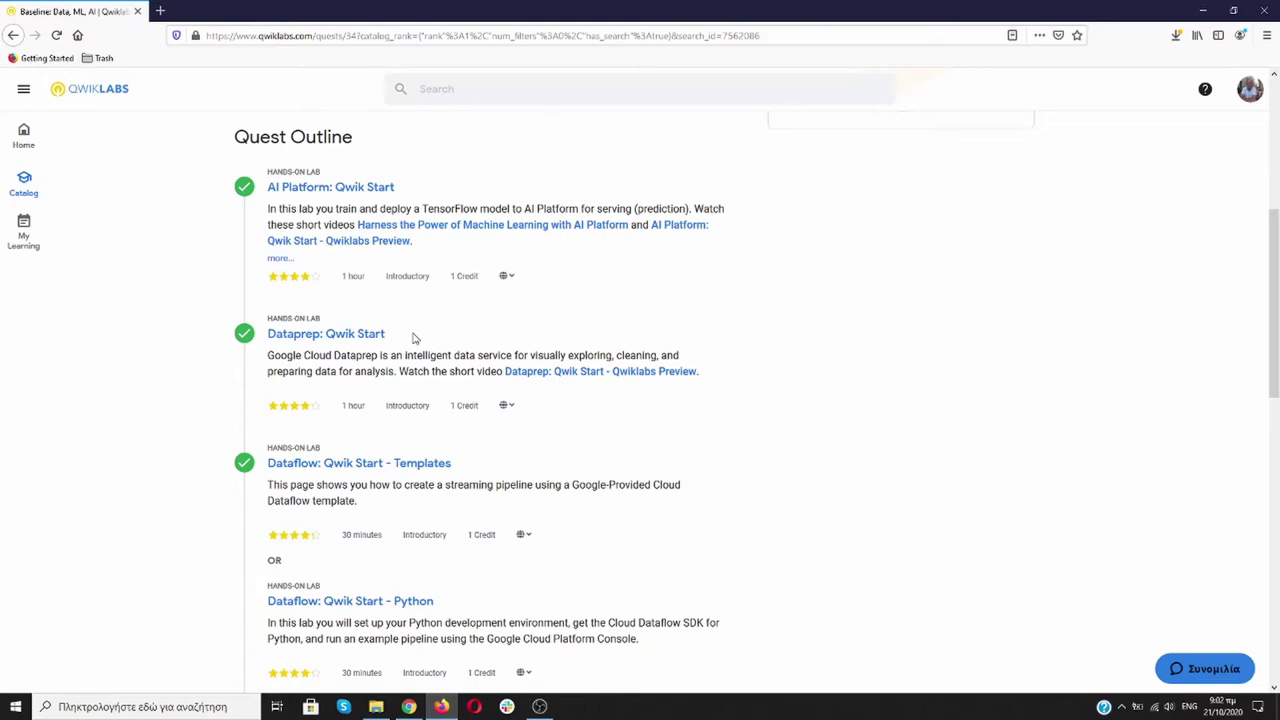
scroll(494, 337, down, 3)
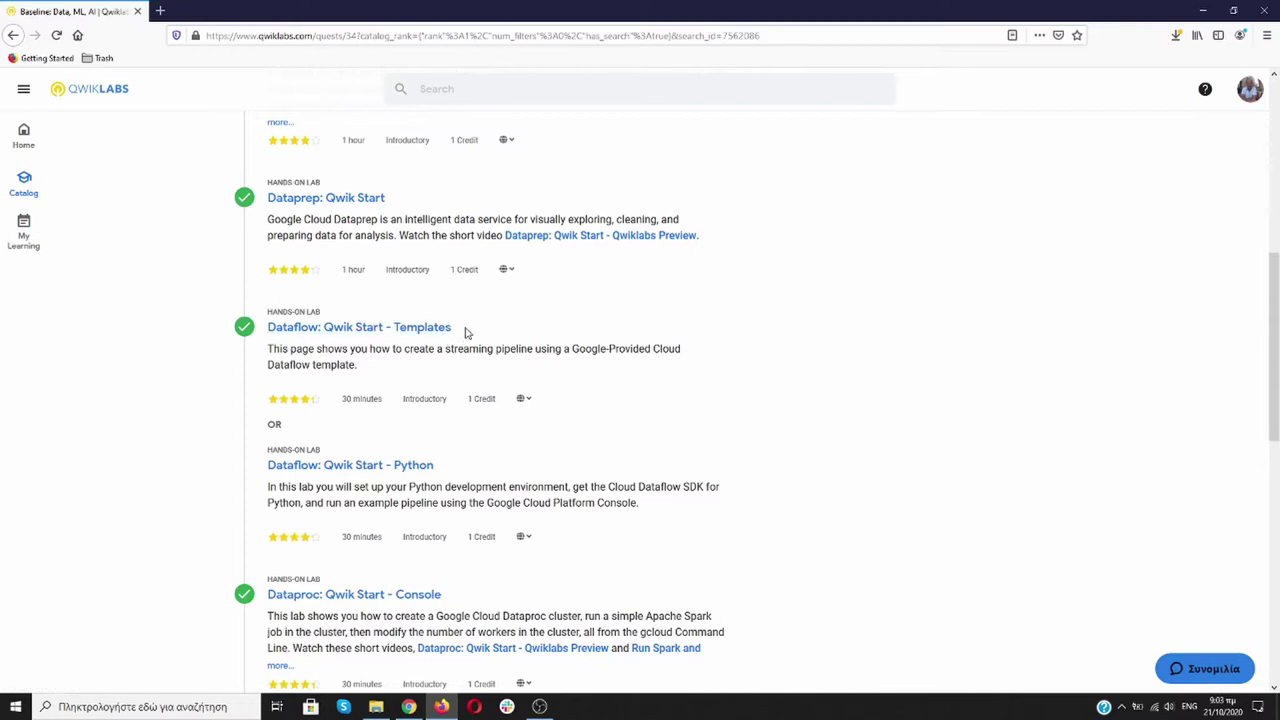
scroll(470, 333, down, 5)
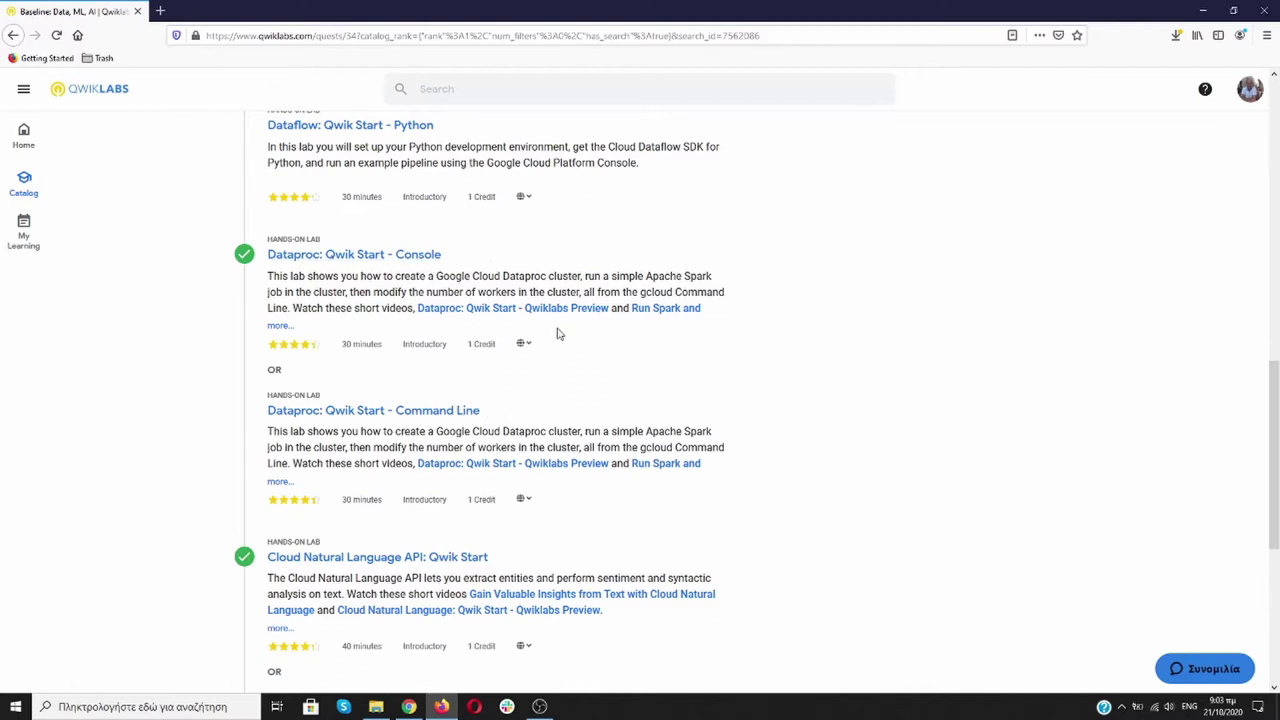
scroll(558, 335, down, 2)
scroll(560, 336, down, 3)
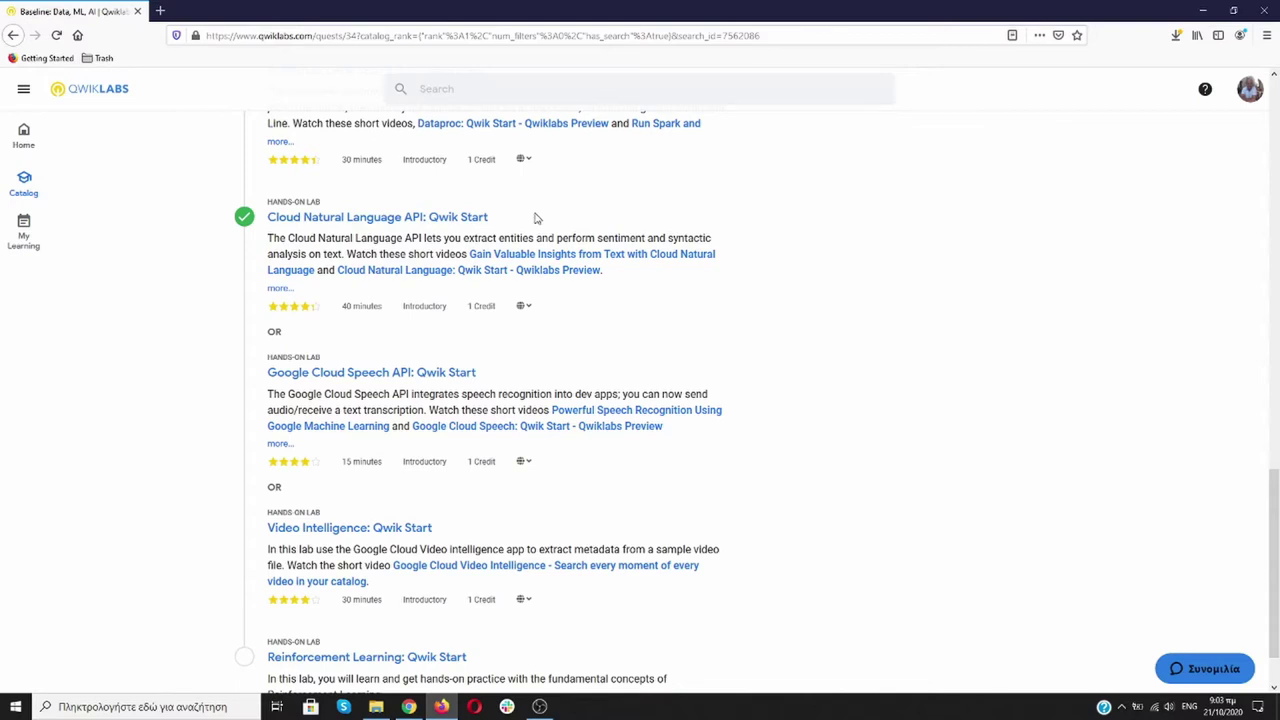
scroll(535, 218, down, 1)
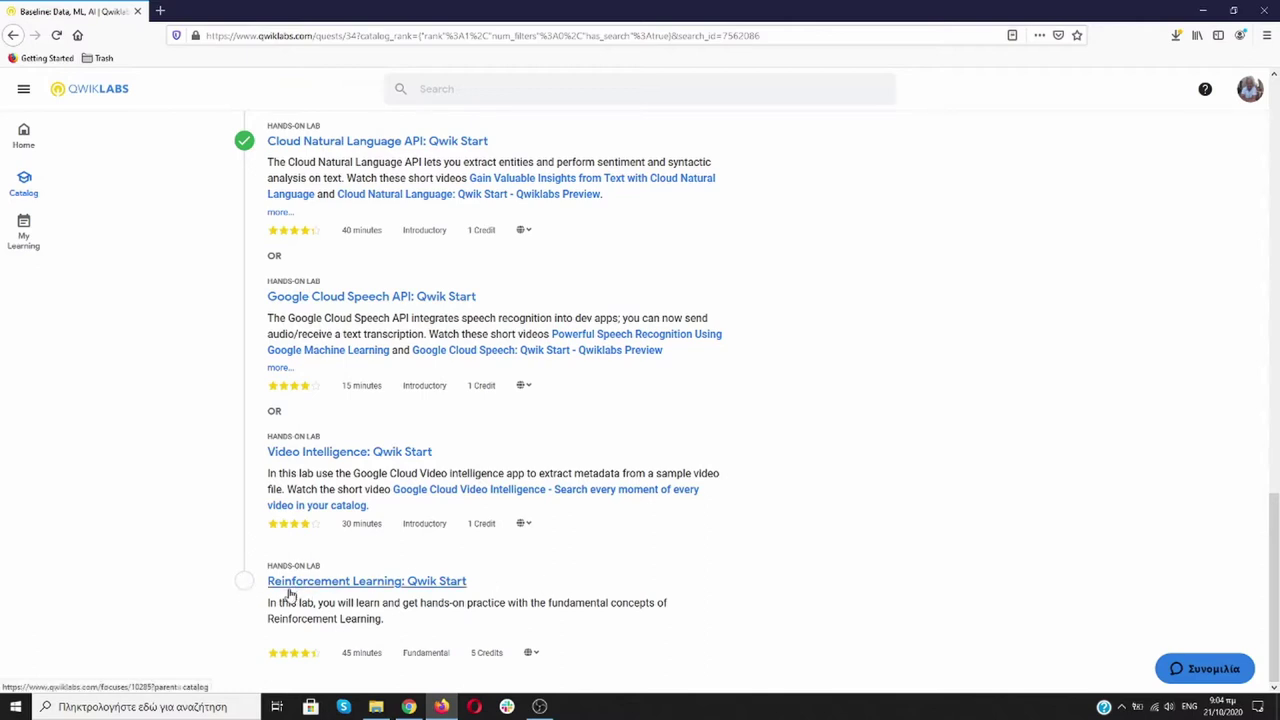
scroll(548, 580, up, 15)
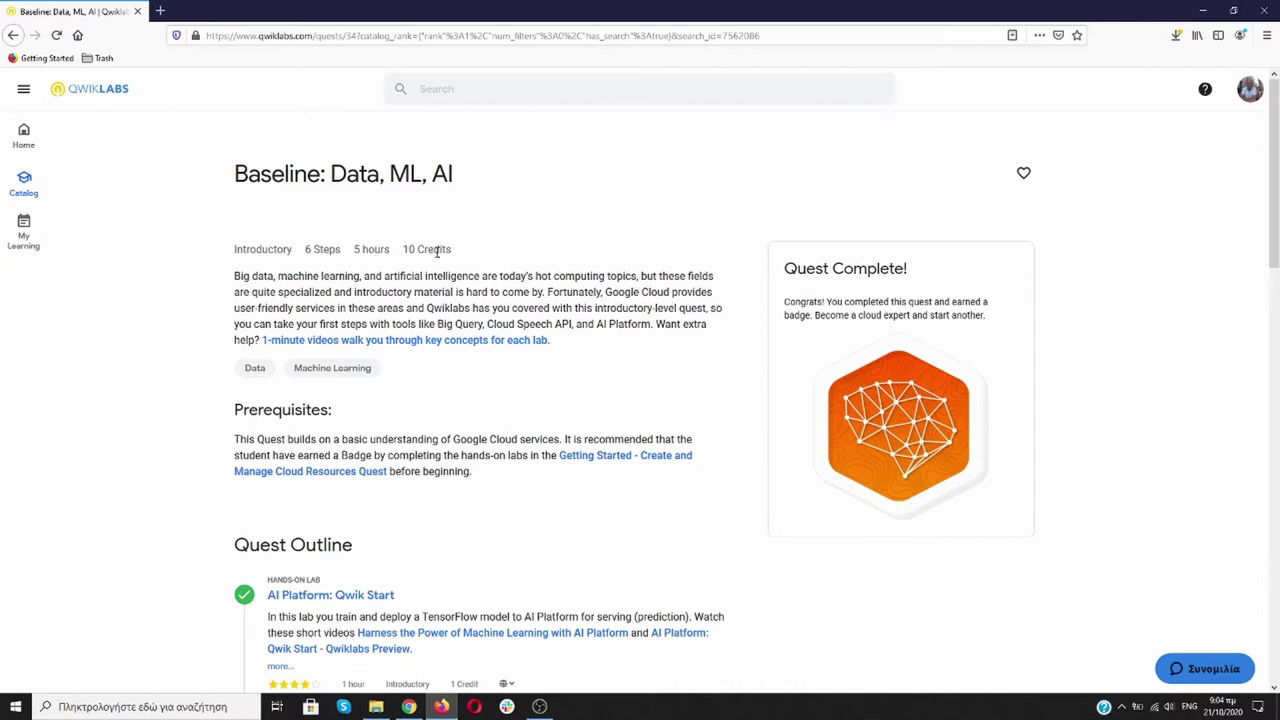
- Examine the credit cost of the quest's labs and the languages offered for the AI Platform: Qwik Start lab
scroll(437, 252, down, 3)
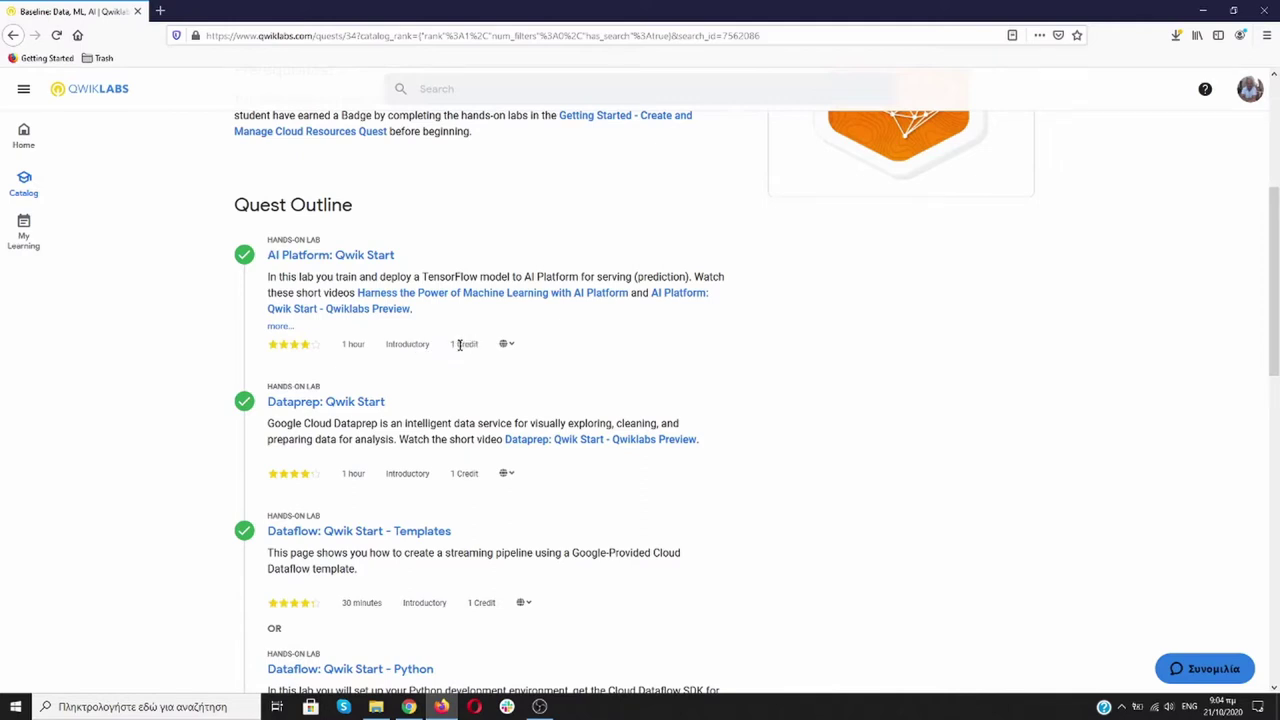
click(507, 346)
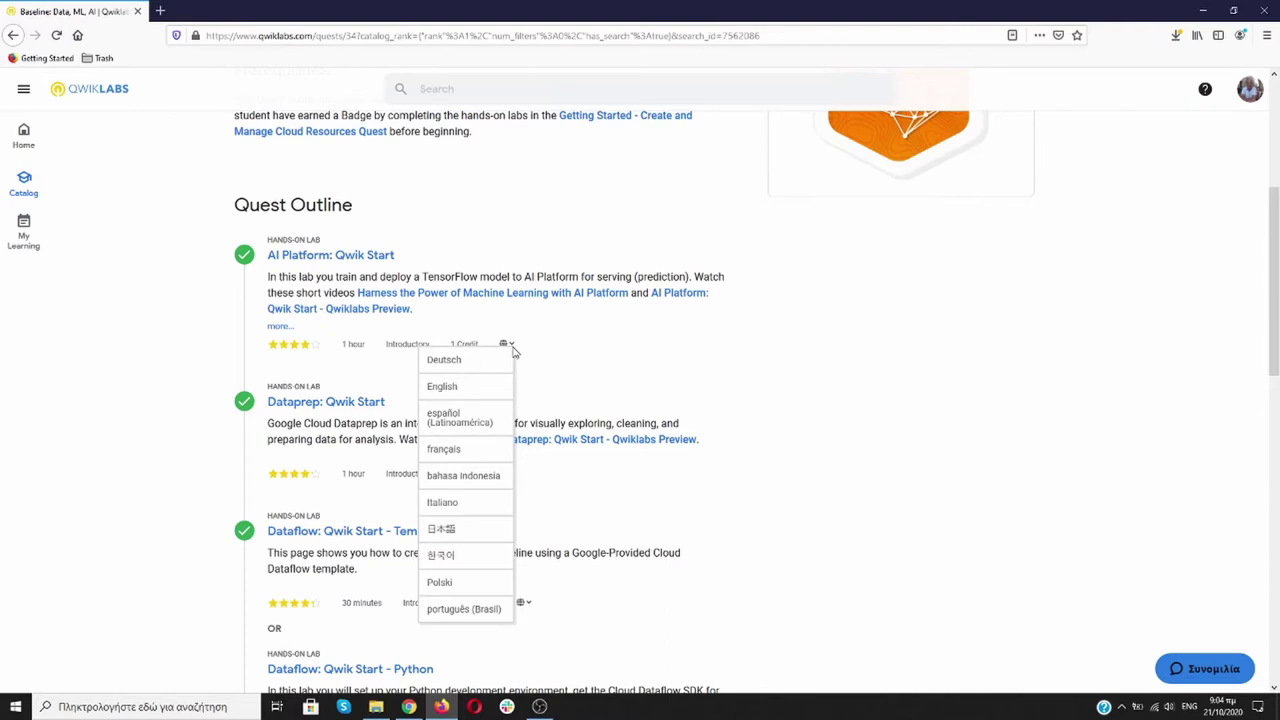
click(571, 349)
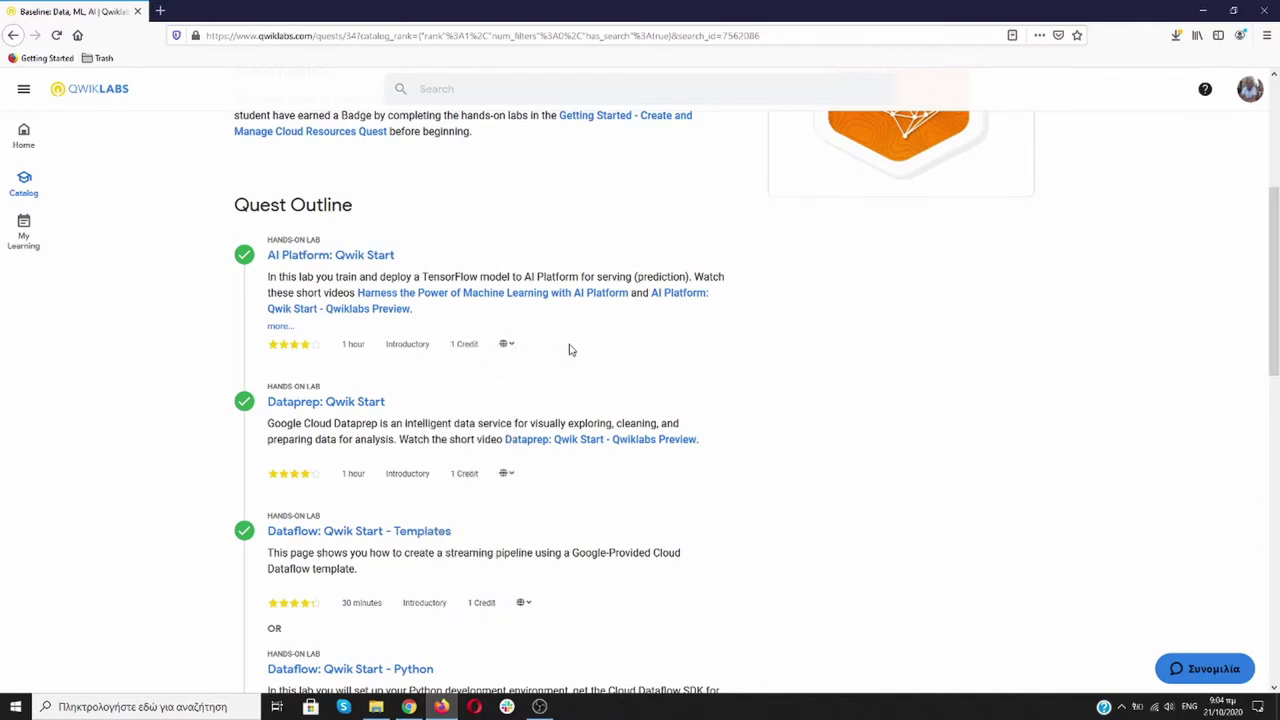
scroll(571, 349, down, 9)
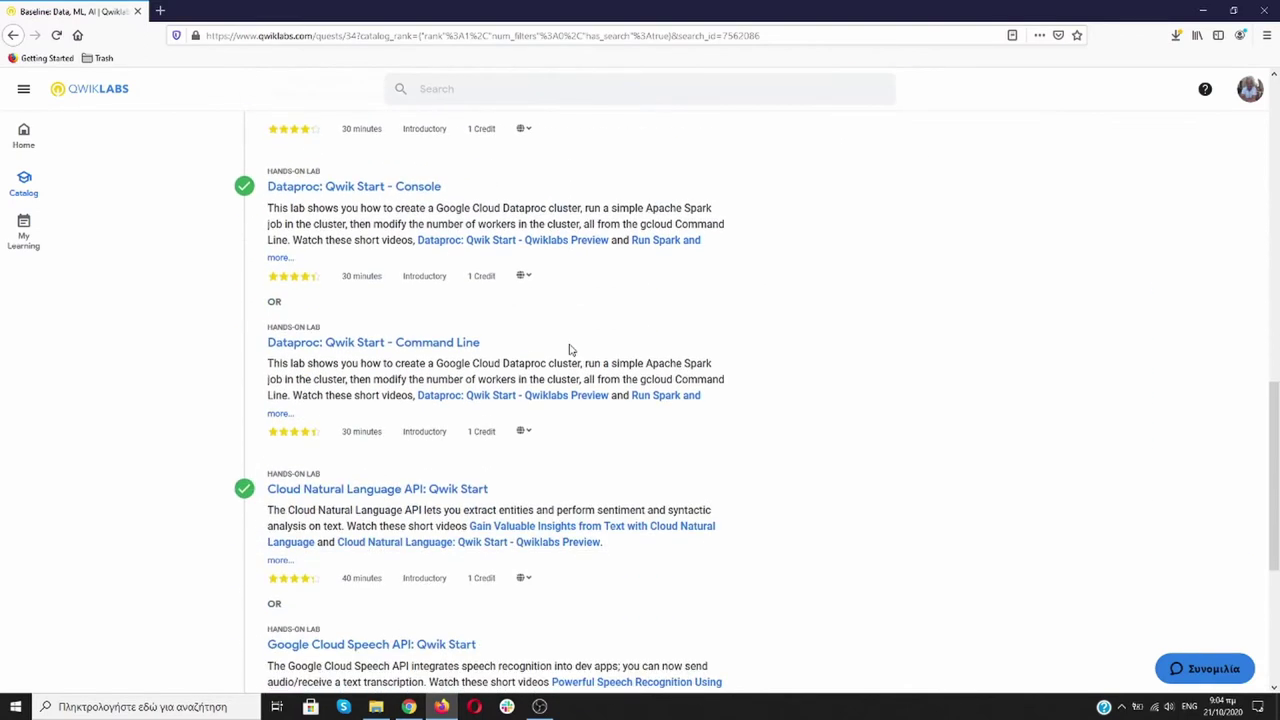
scroll(573, 351, down, 1)
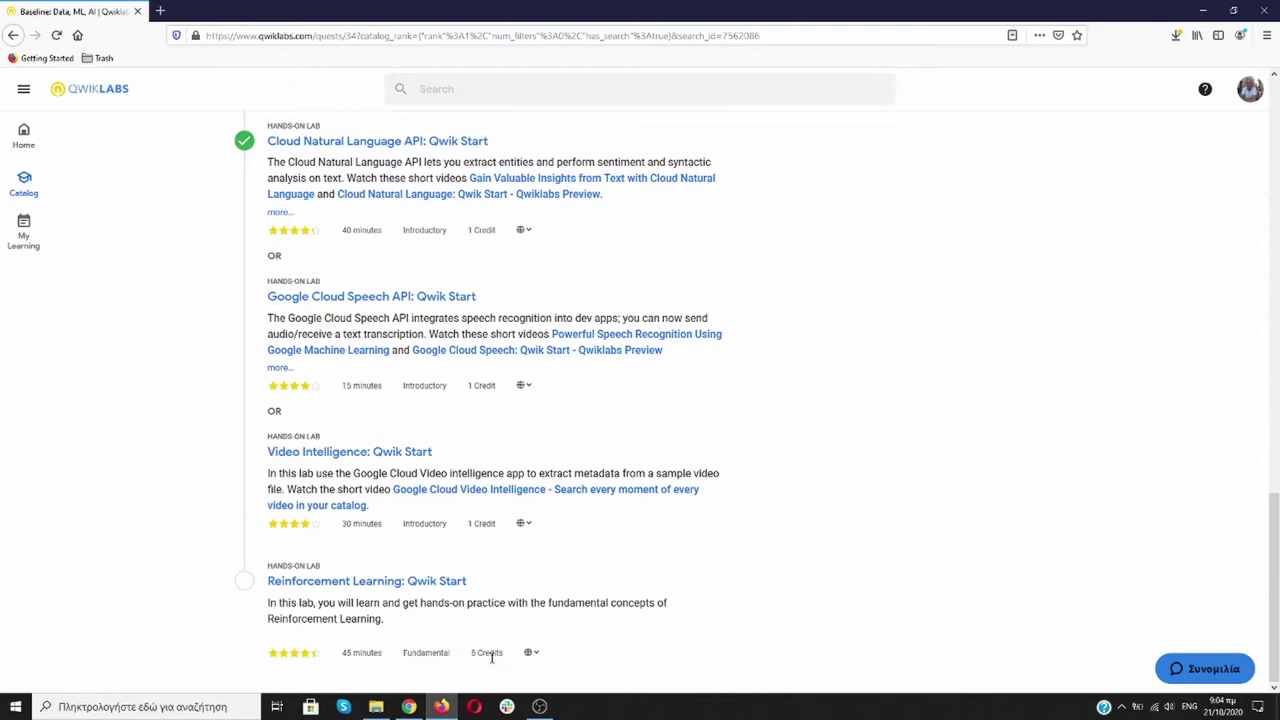
scroll(606, 571, up, 12)
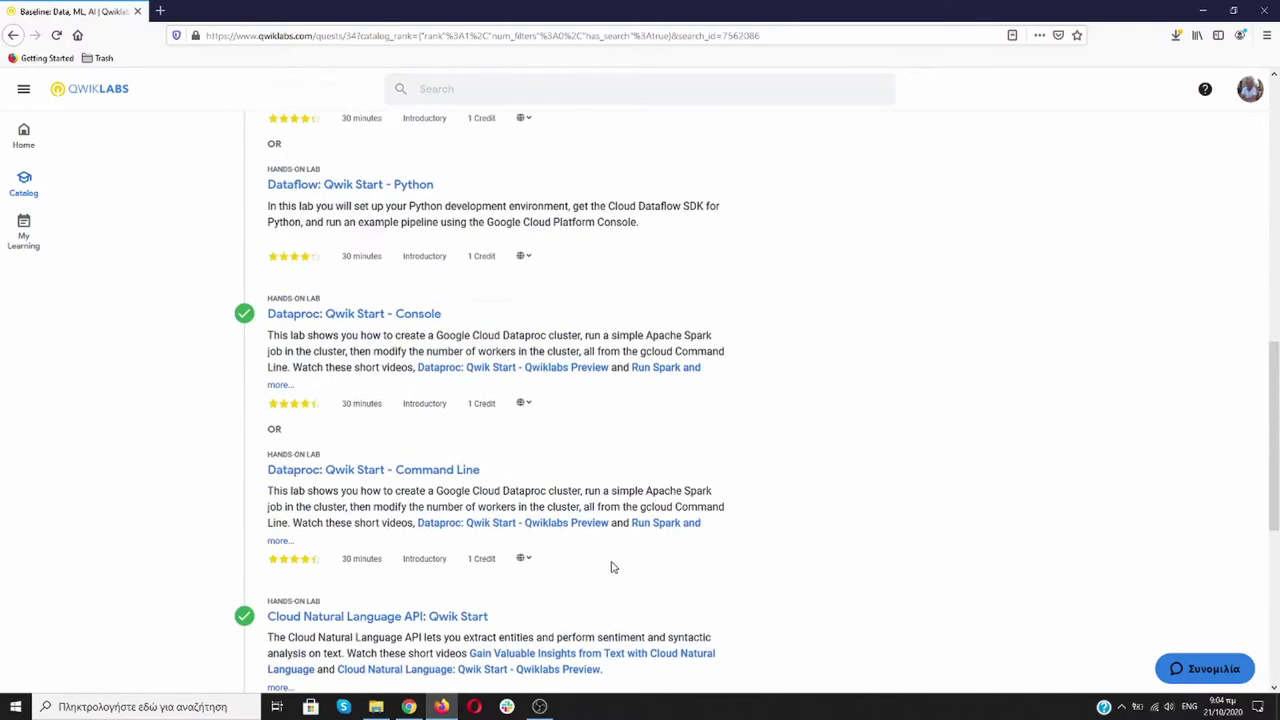
scroll(613, 567, up, 1)
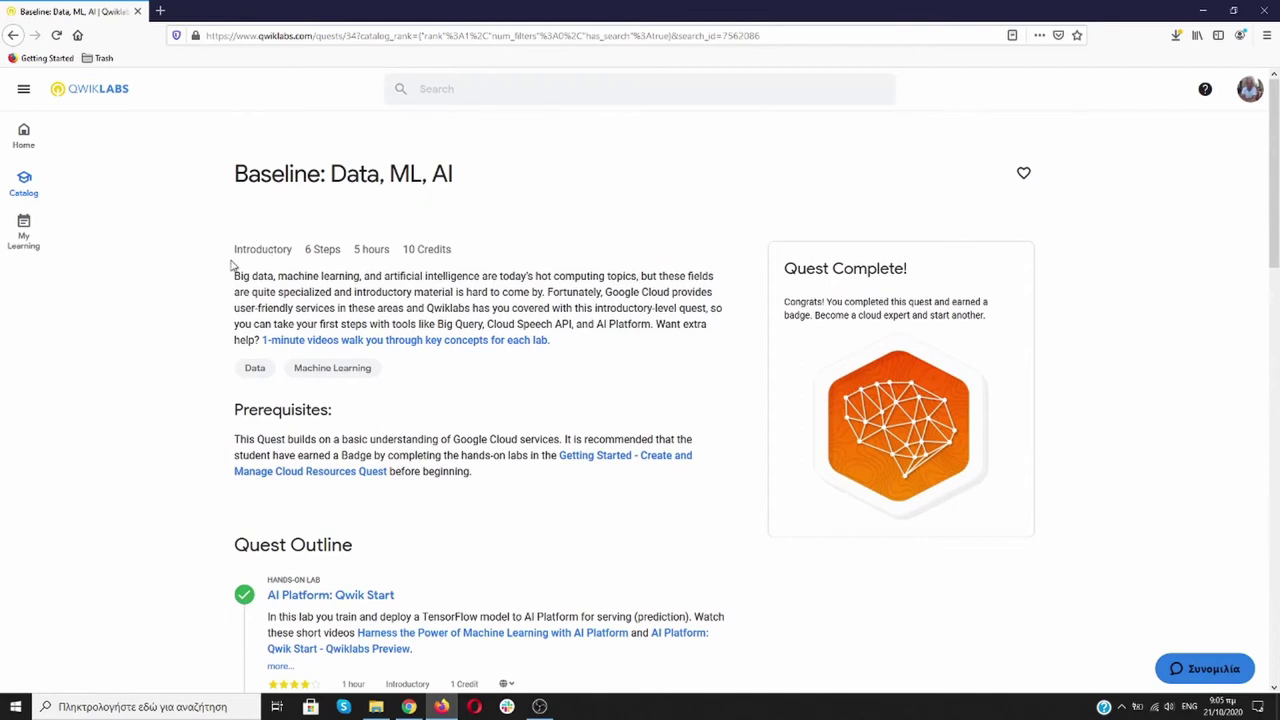
- Open the AI Platform: Qwik Start lab from the quest outline and accept the site's cookie notice
scroll(204, 279, down, 1)
scroll(203, 281, down, 1)
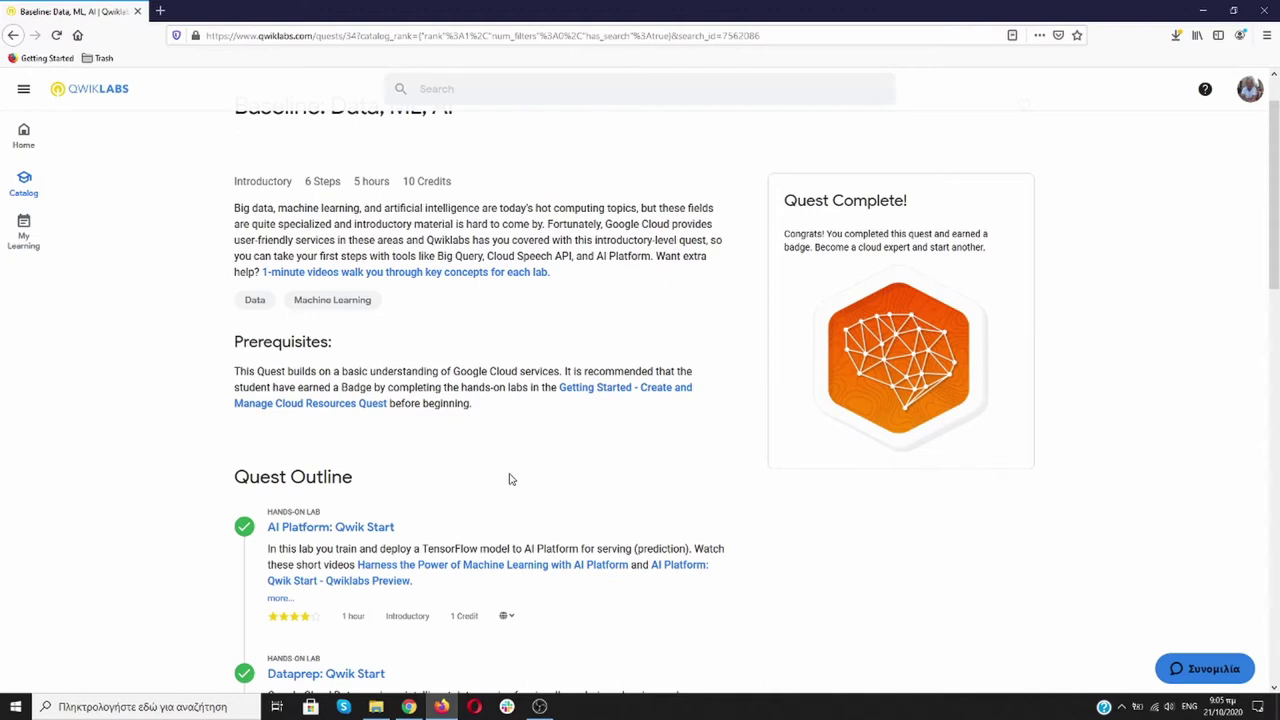
scroll(509, 479, down, 1)
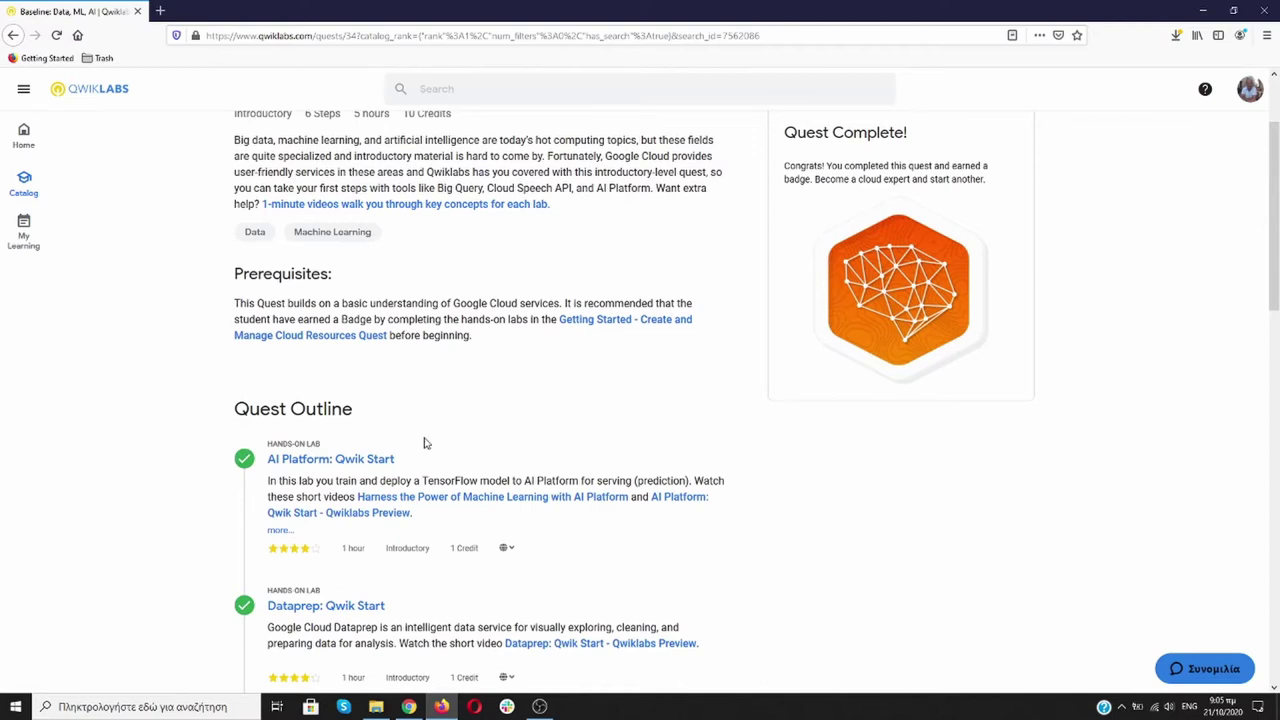
click(326, 463)
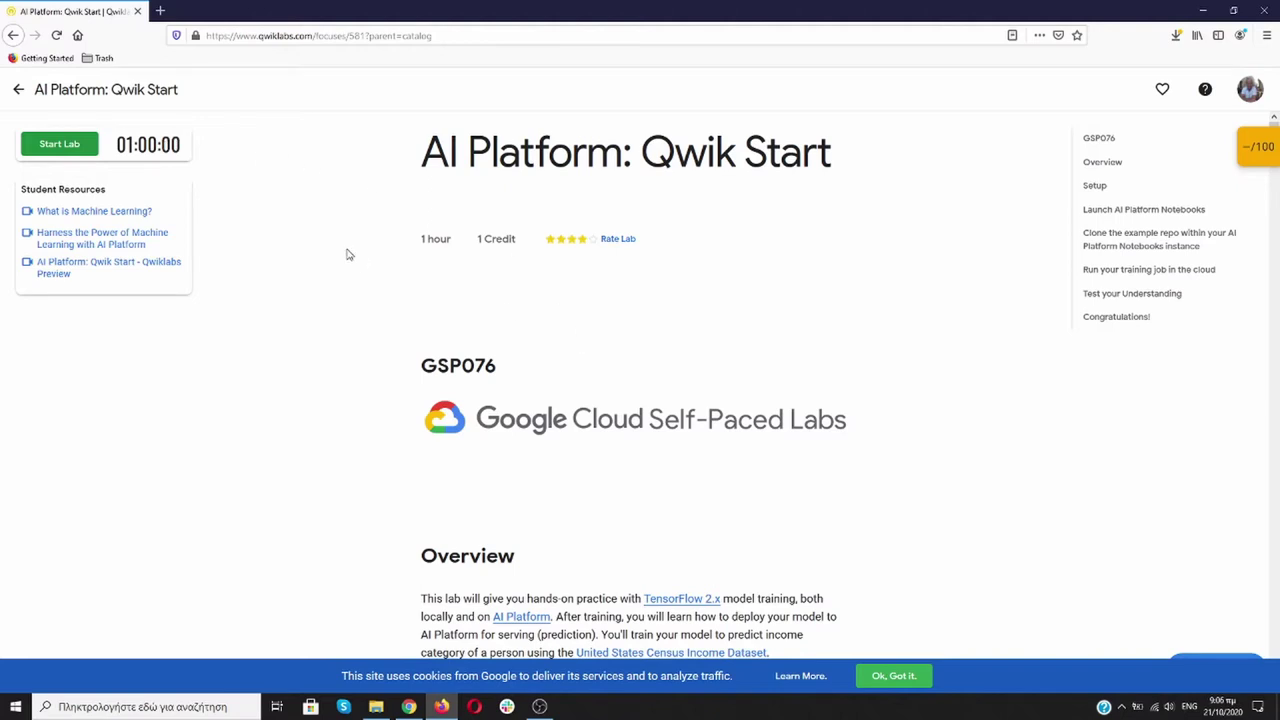
click(900, 678)
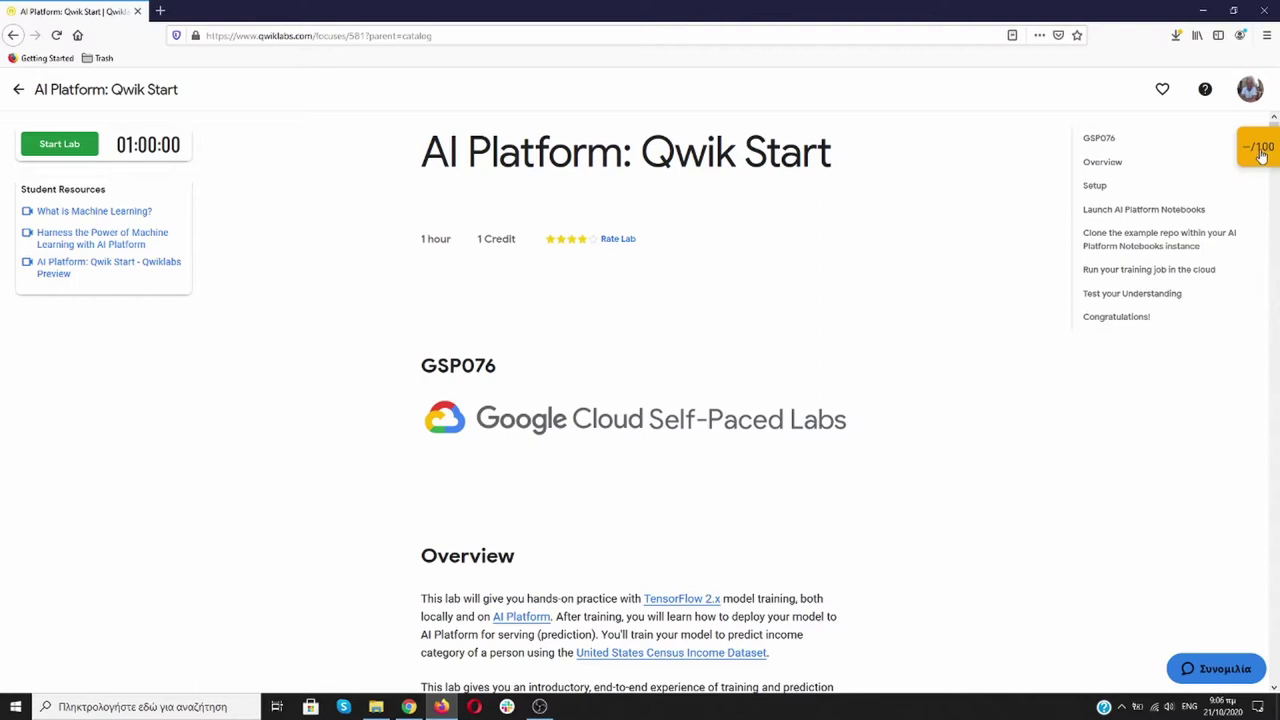
- Examine the lab's Test Completed Tasks sections and its list of scored checkpoints
scroll(640, 334, down, 1)
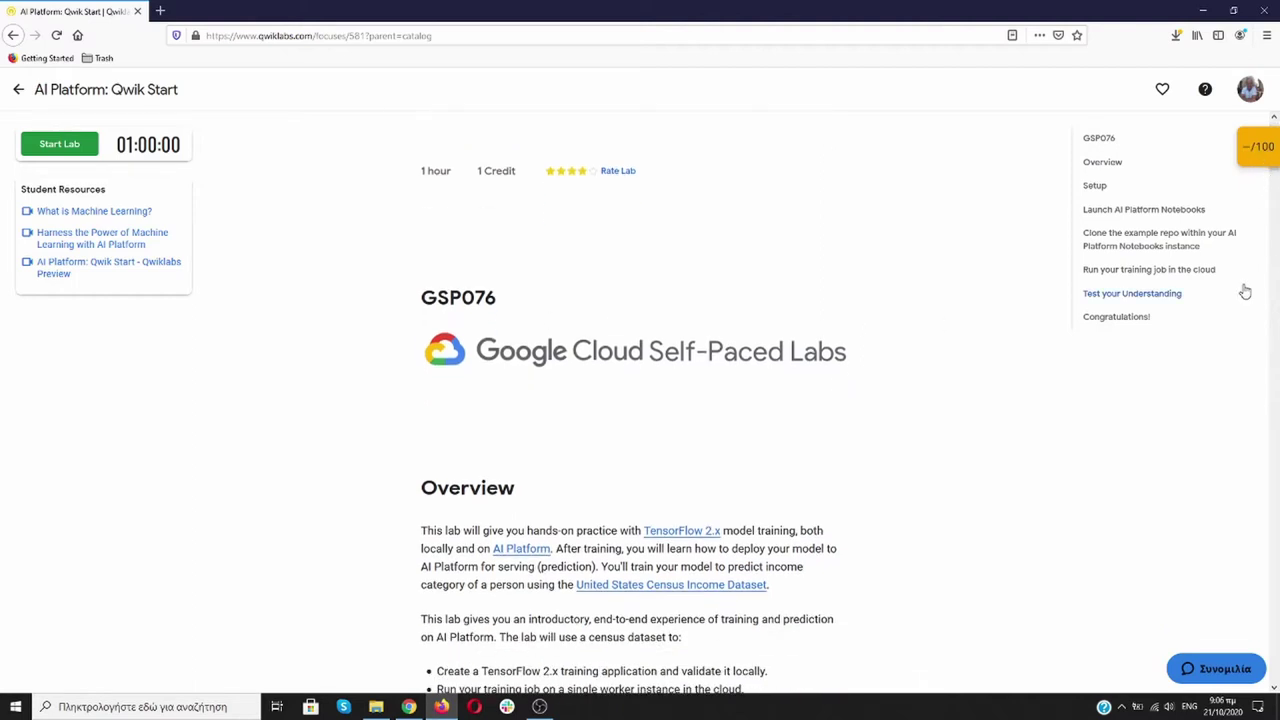
scroll(1243, 289, down, 2)
drag(1274, 180, 1277, 505)
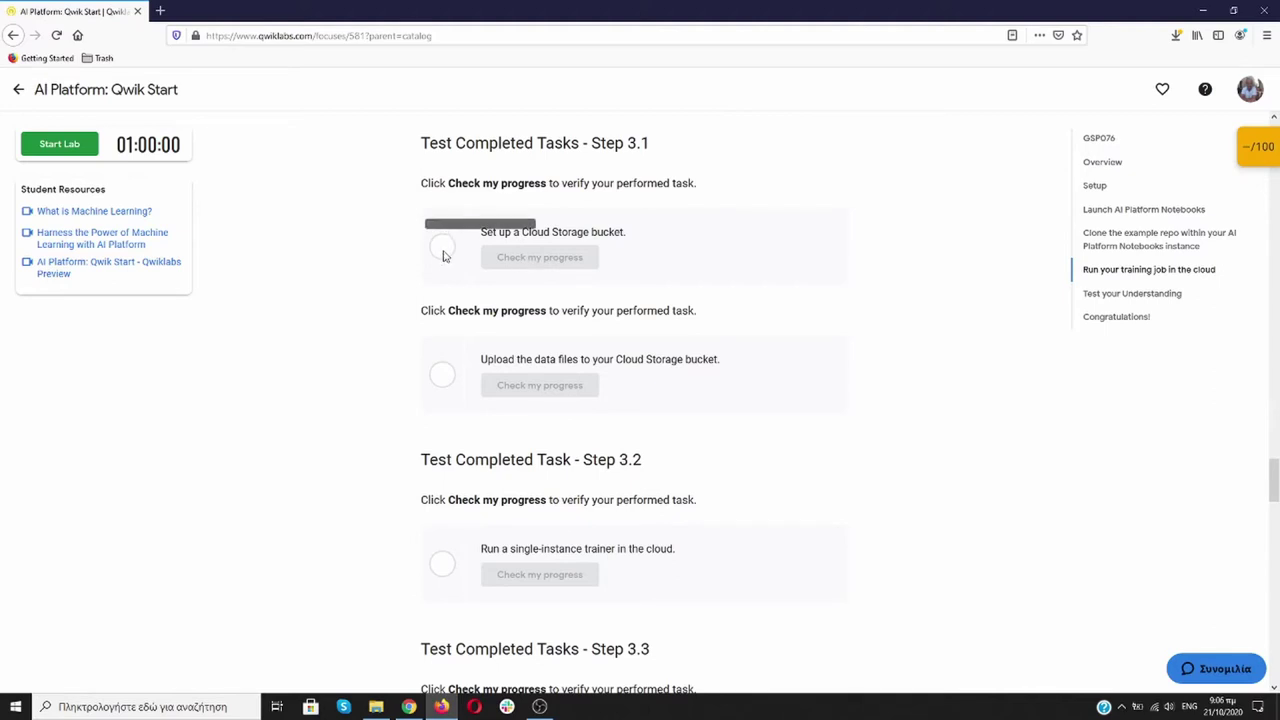
click(1251, 158)
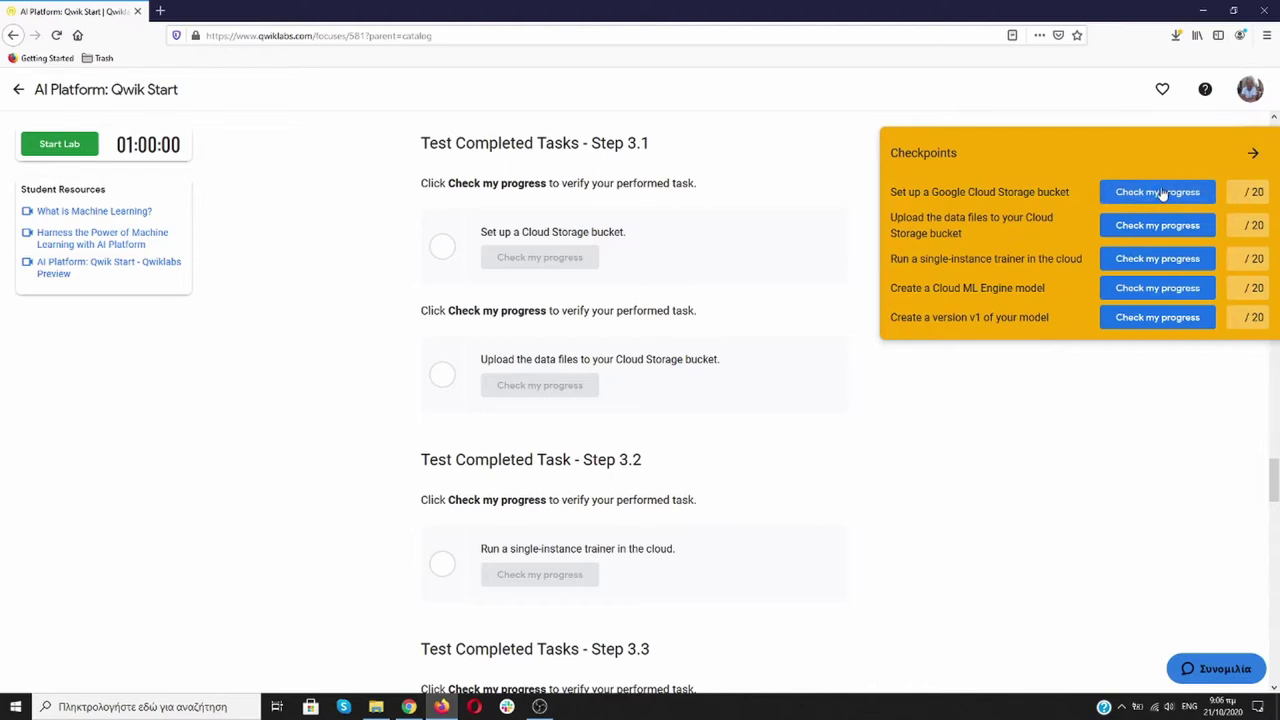
click(1252, 155)
- Read the lab's Overview, What you will build, Setup and Launch AI Platform Notebooks instructions
drag(1268, 514, 1268, 212)
scroll(370, 298, down, 1)
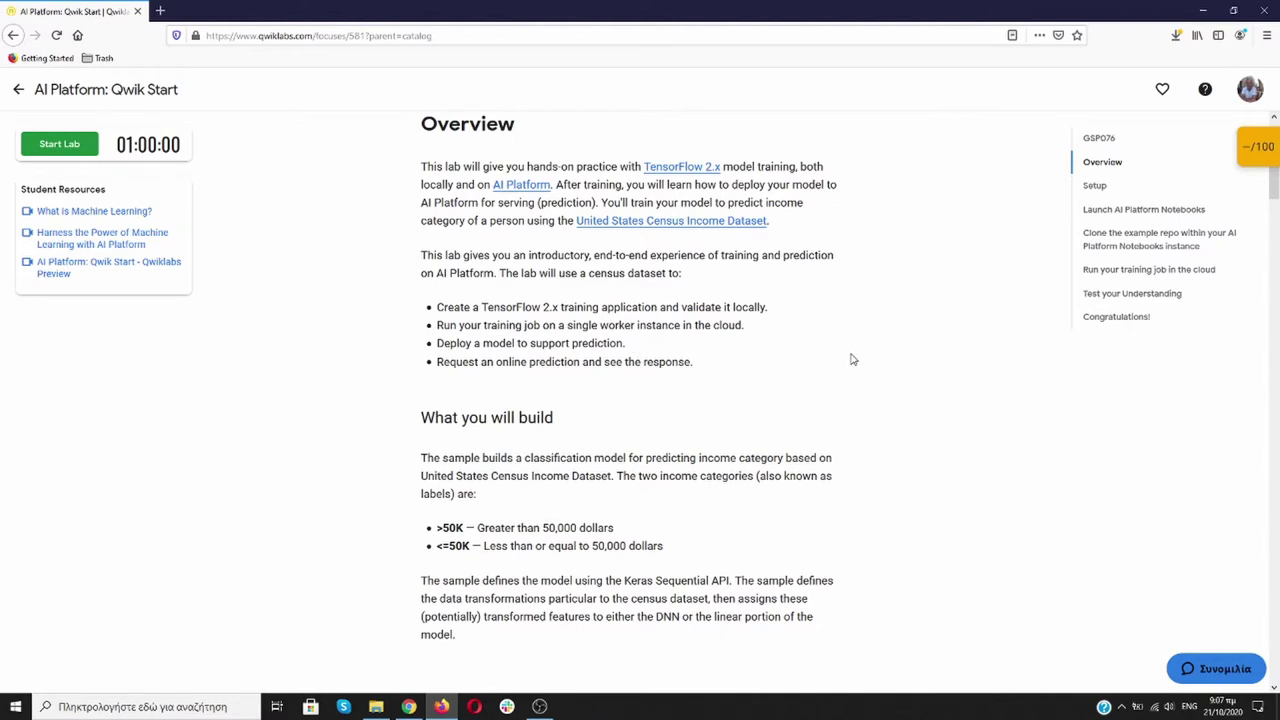
scroll(853, 359, down, 3)
scroll(884, 359, down, 3)
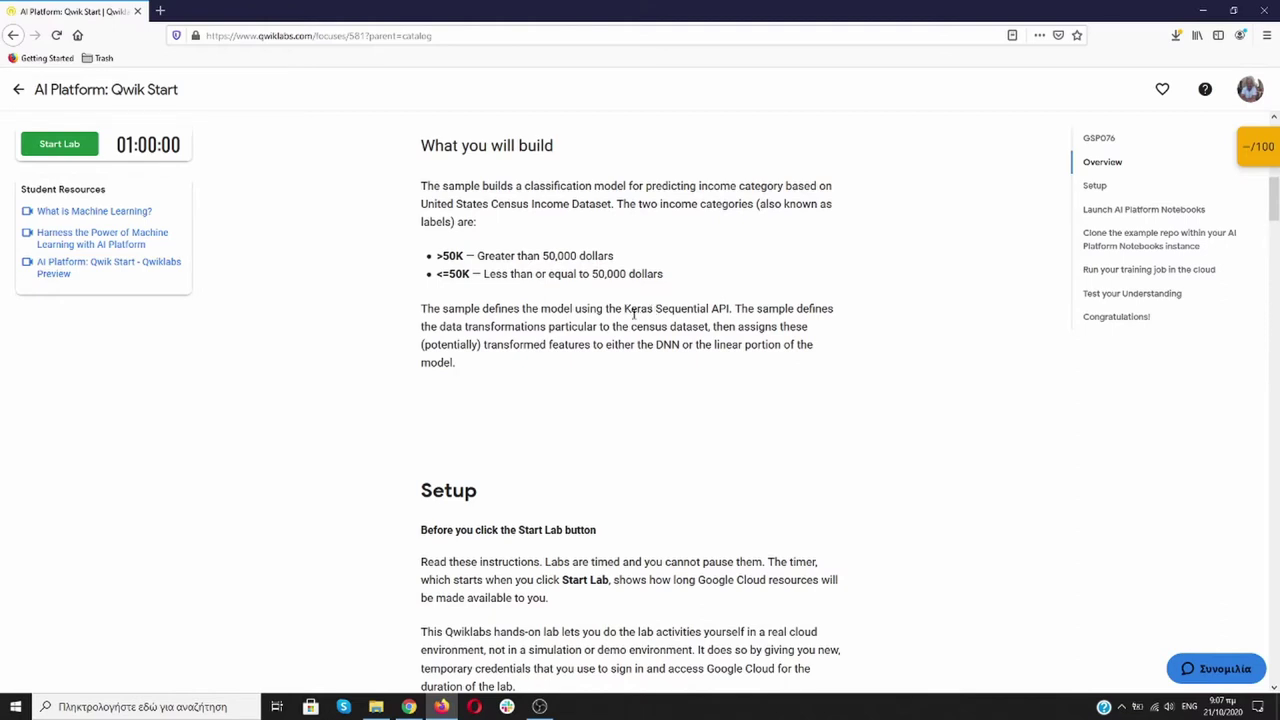
scroll(722, 312, down, 4)
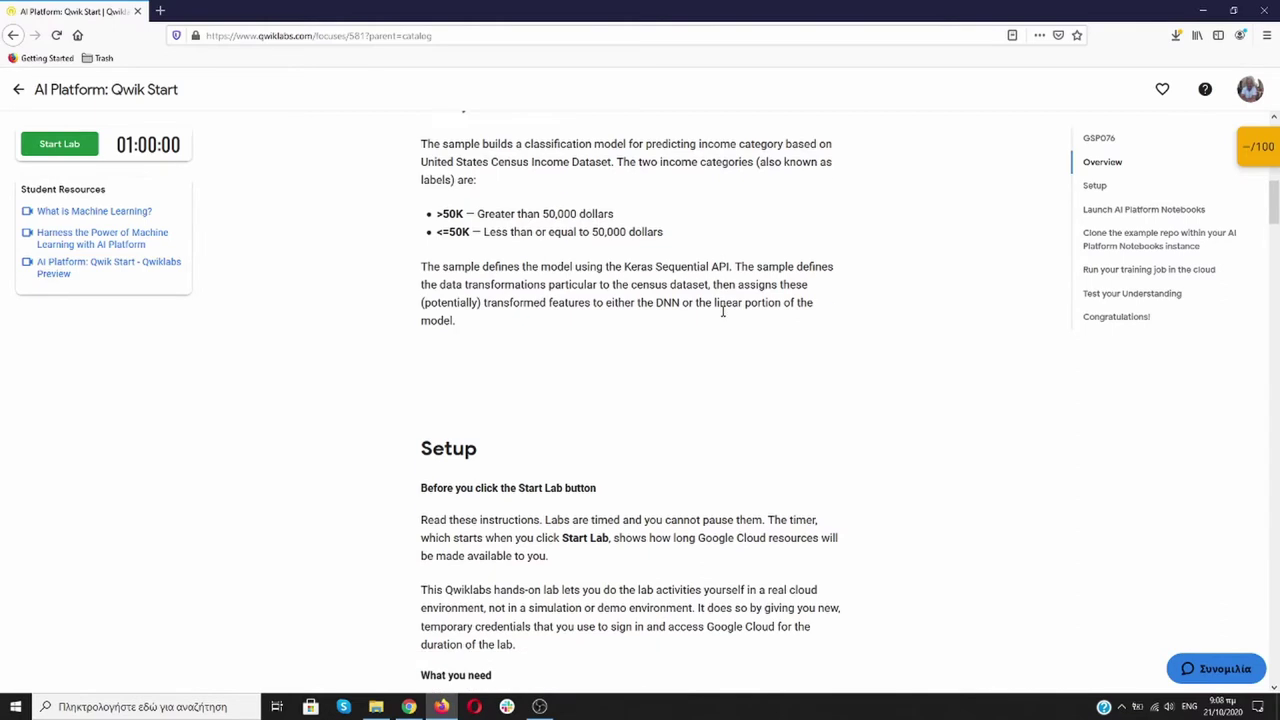
scroll(723, 314, down, 3)
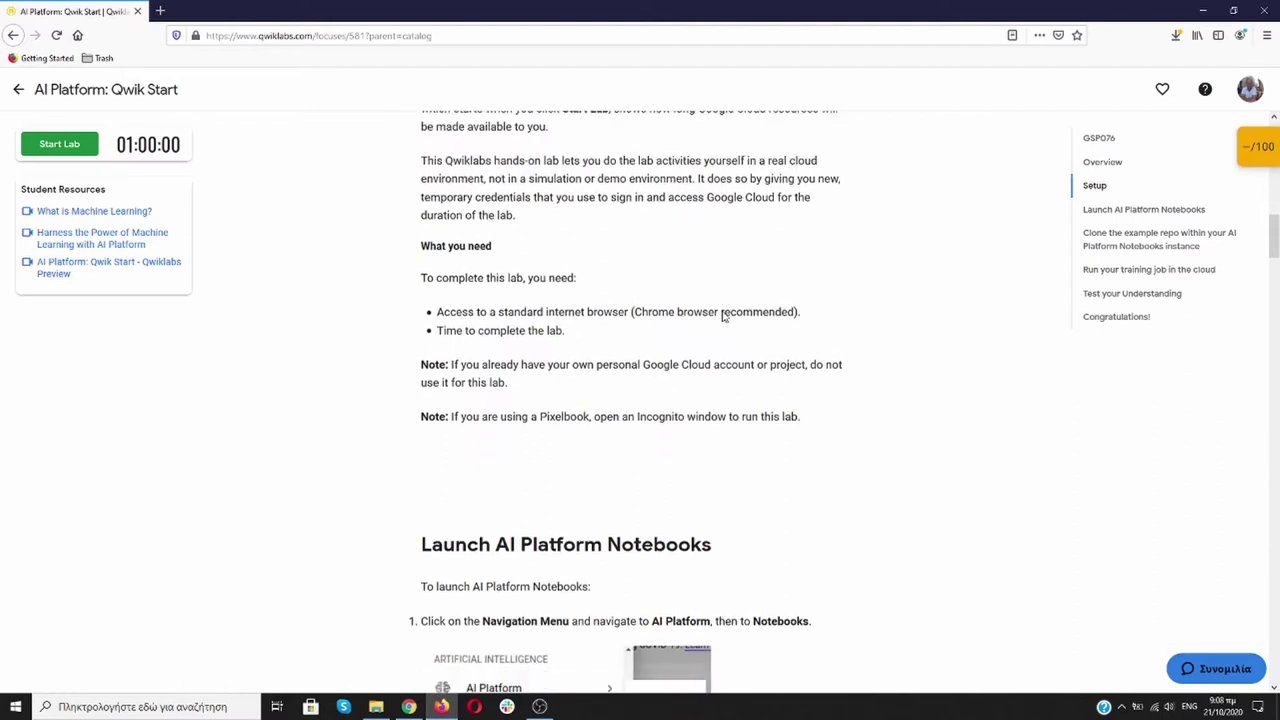
scroll(420, 245, down, 1)
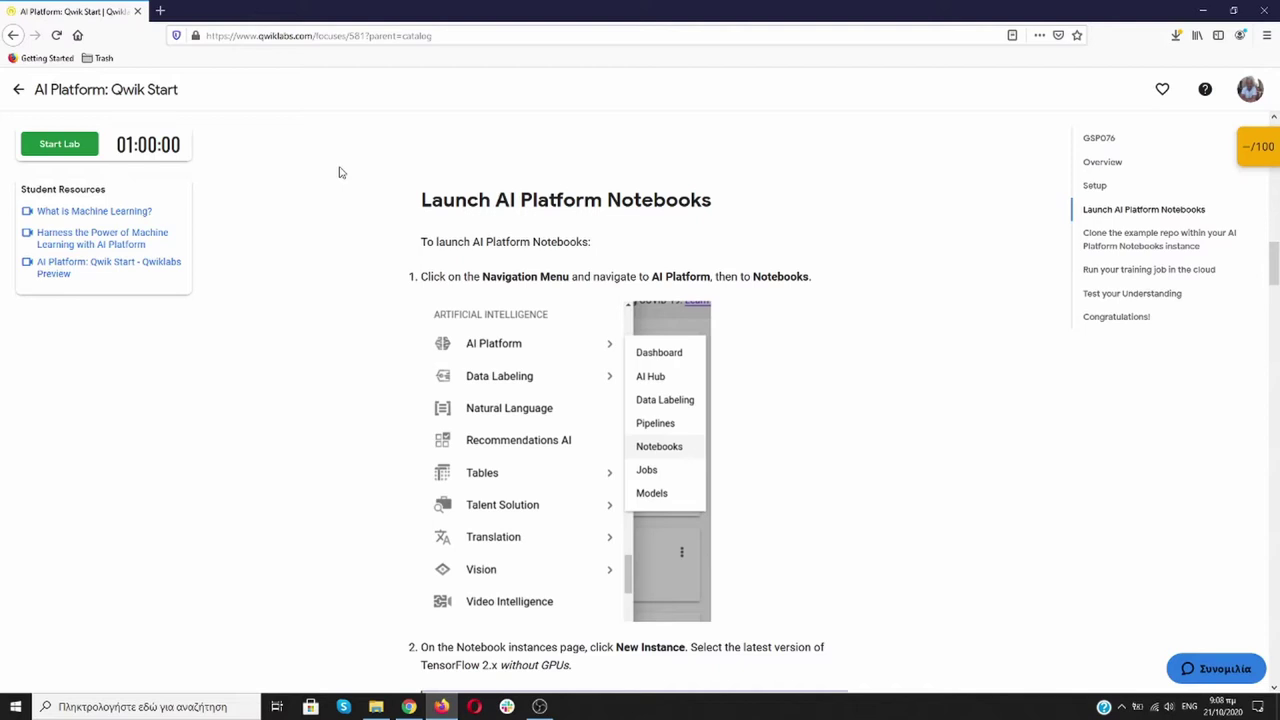
- Start the lab, pass the robot check and charge the lab to the subscription
click(70, 147)
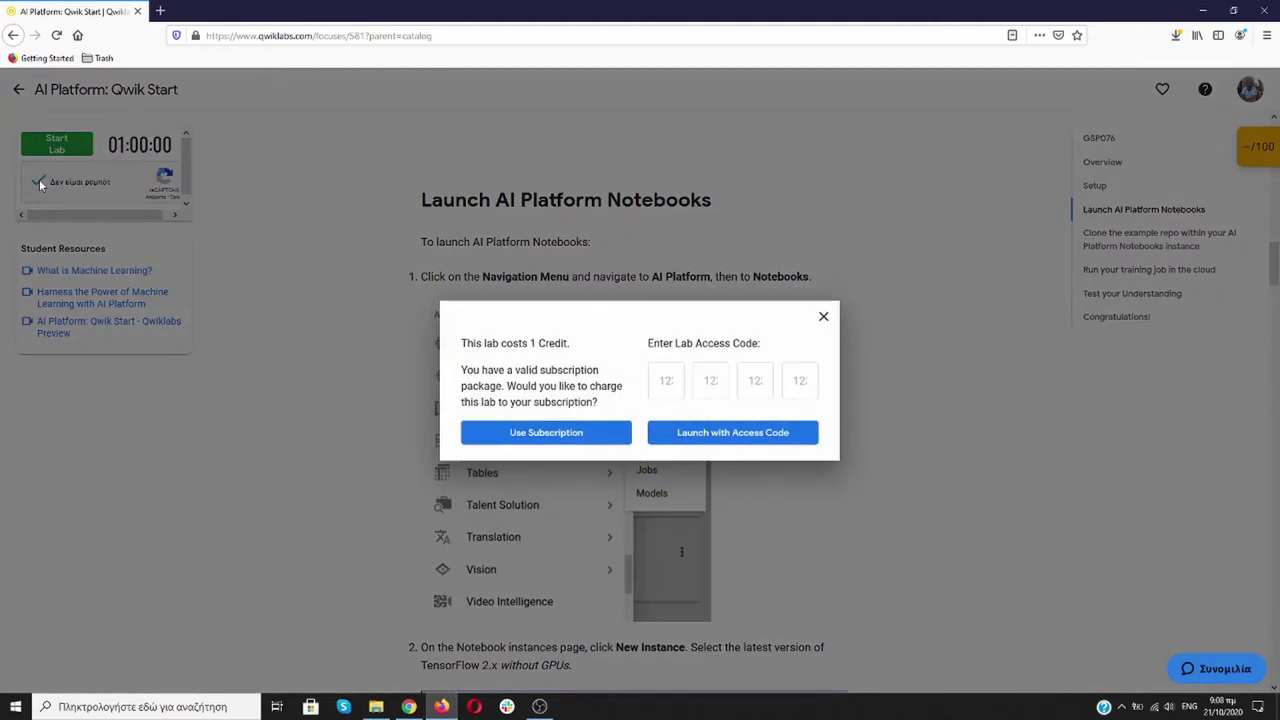
click(546, 432)
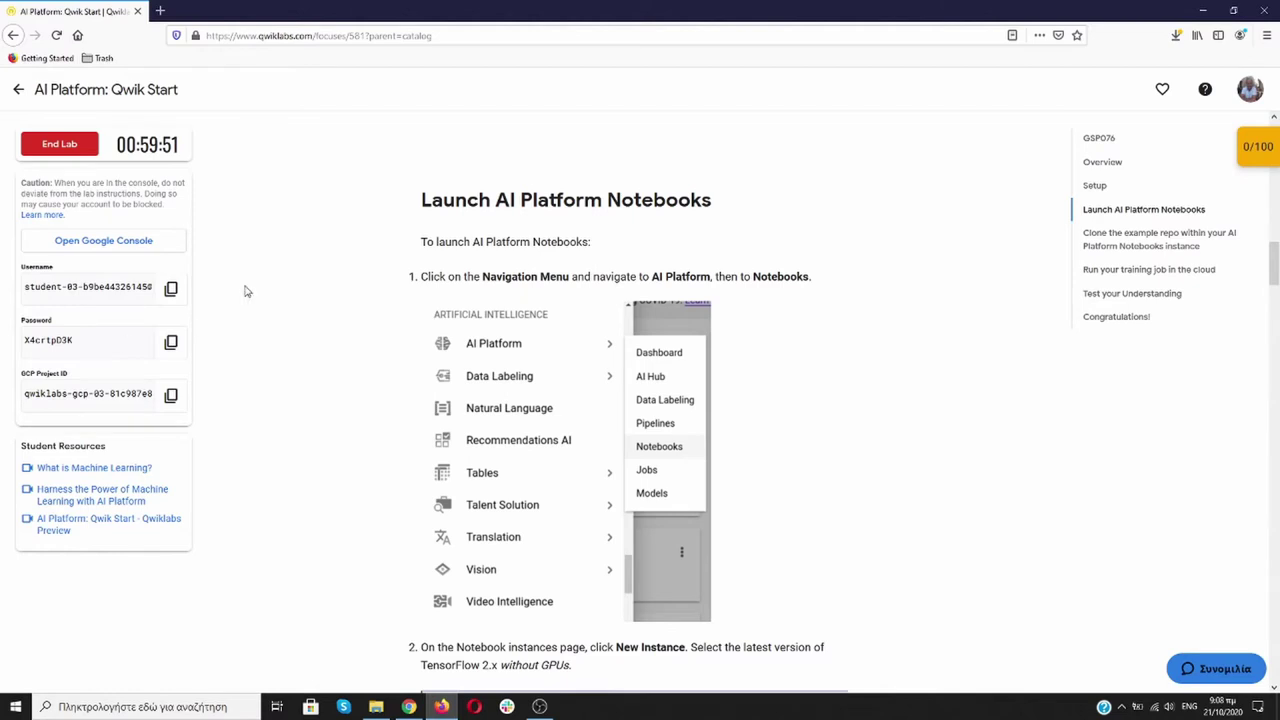
- Copy the lab's username, open the Google Console sign-in page and submit the username as the account
click(172, 294)
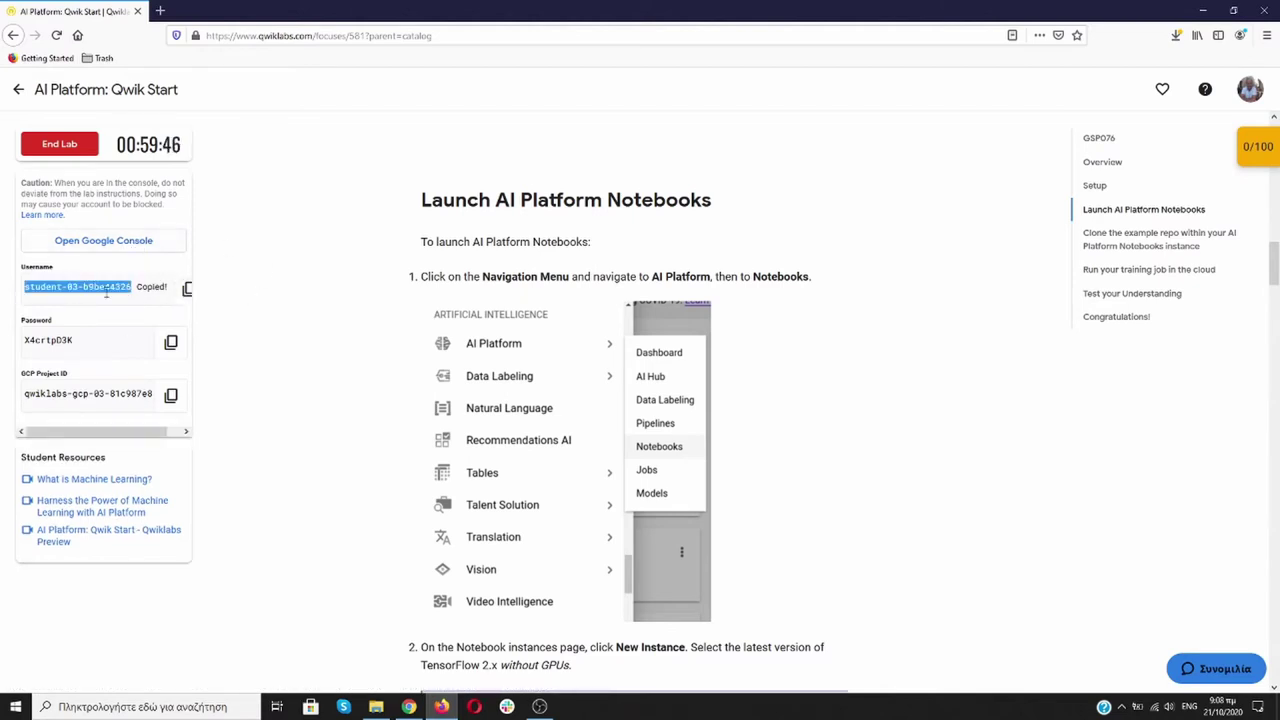
click(124, 246)
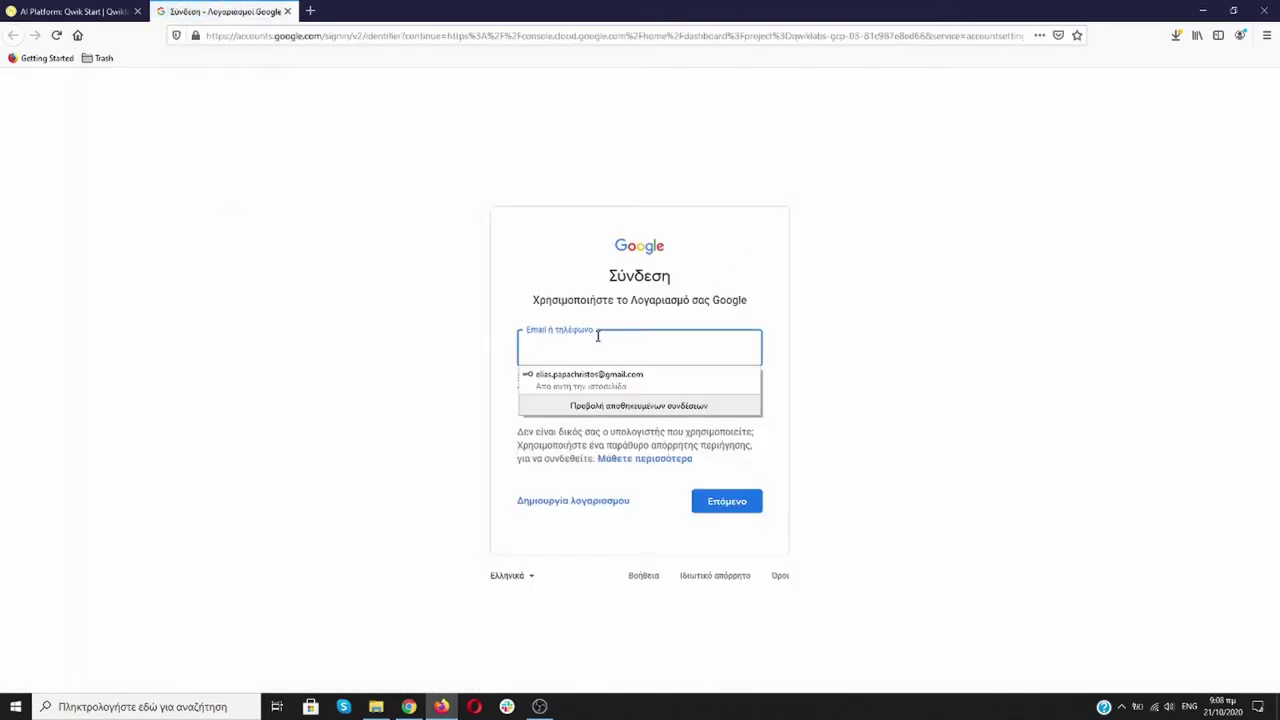
key(ctrl+v)
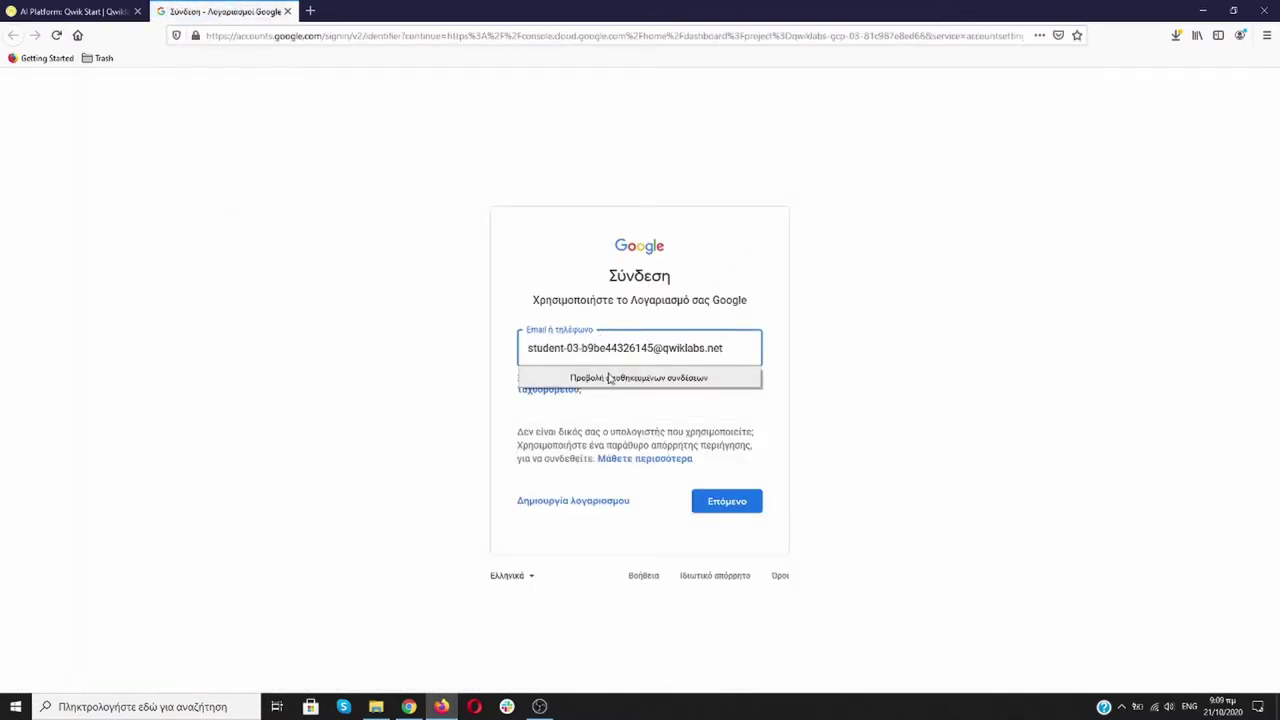
click(731, 506)
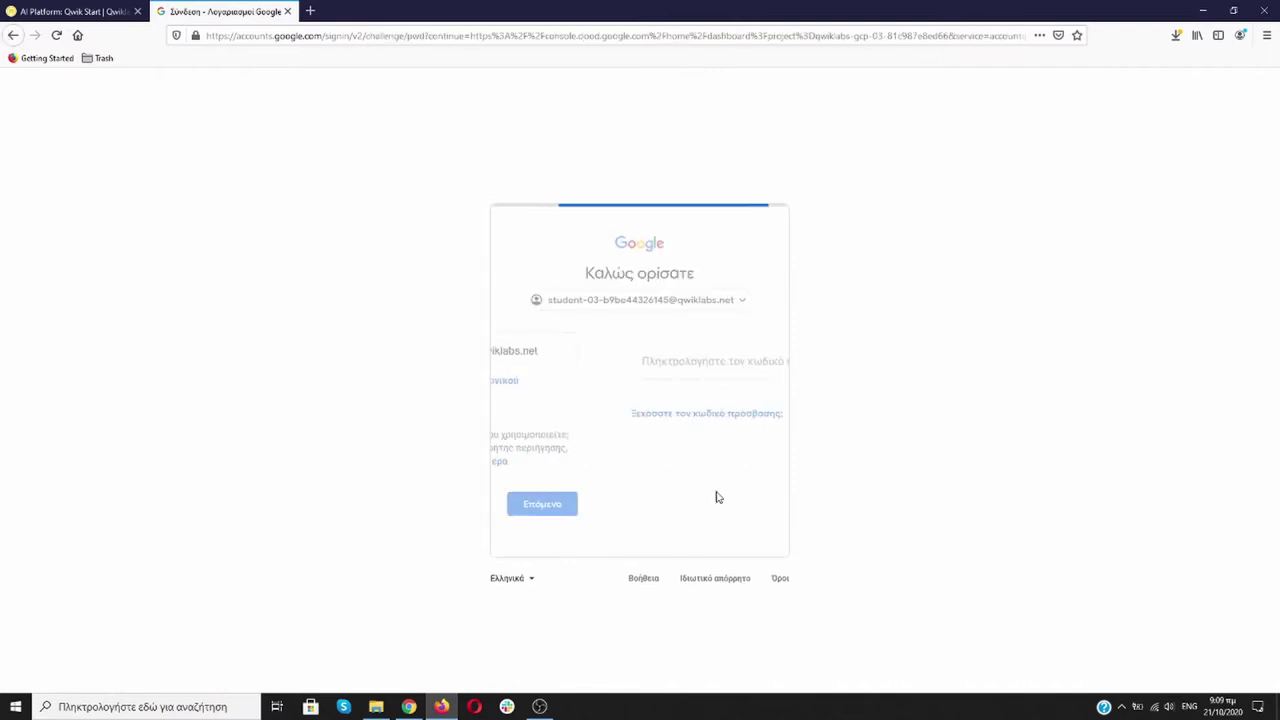
- Copy the lab's password from the Qwiklabs page and submit it on the Google sign-in page
click(80, 11)
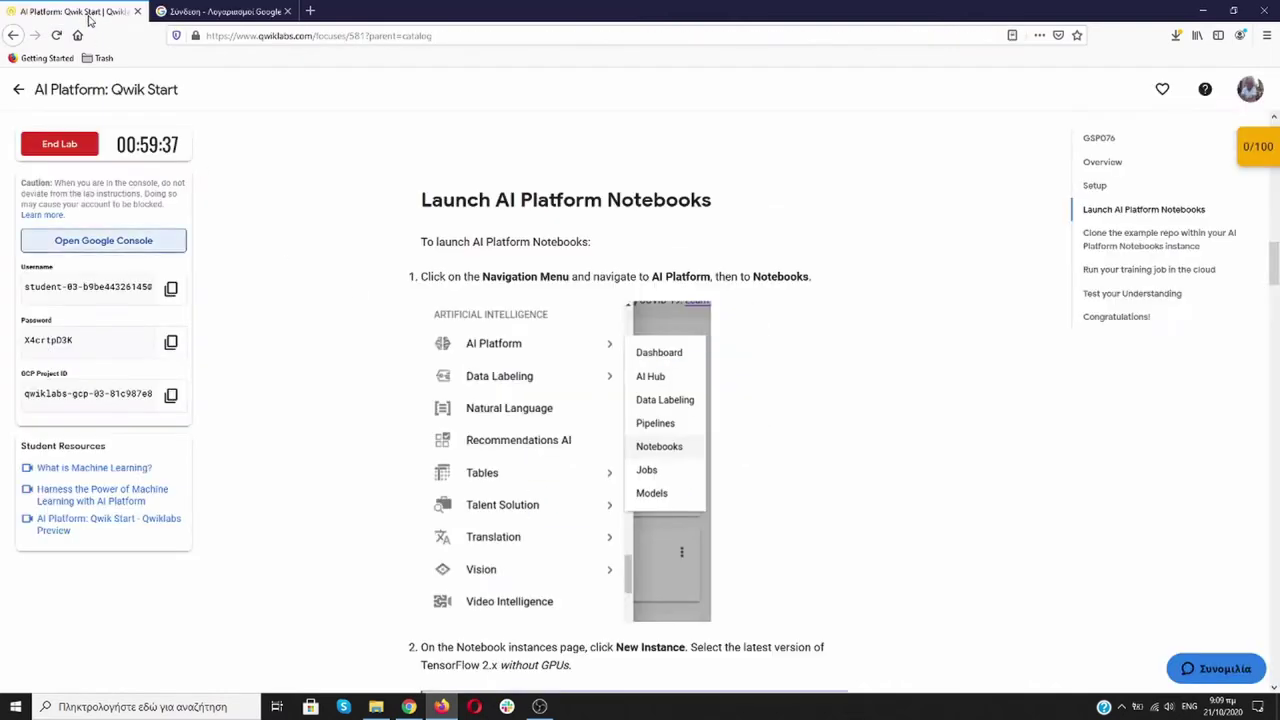
click(172, 344)
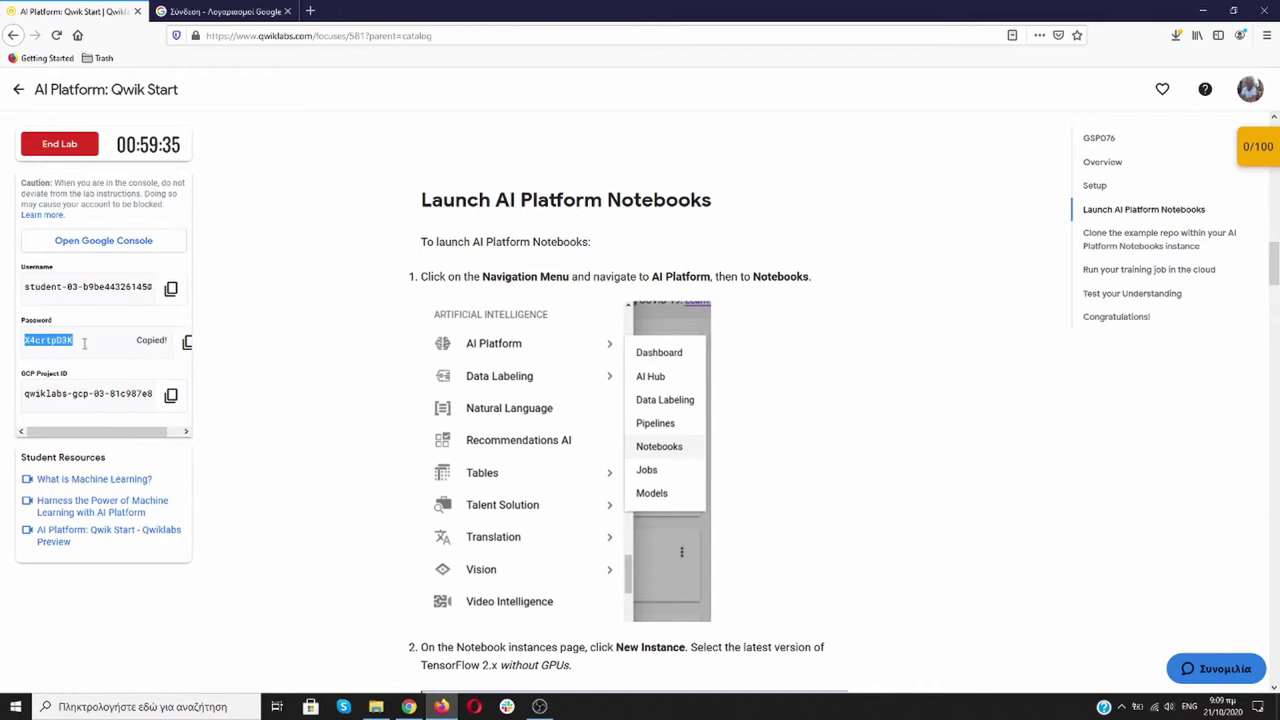
click(222, 11)
key(ctrl+v)
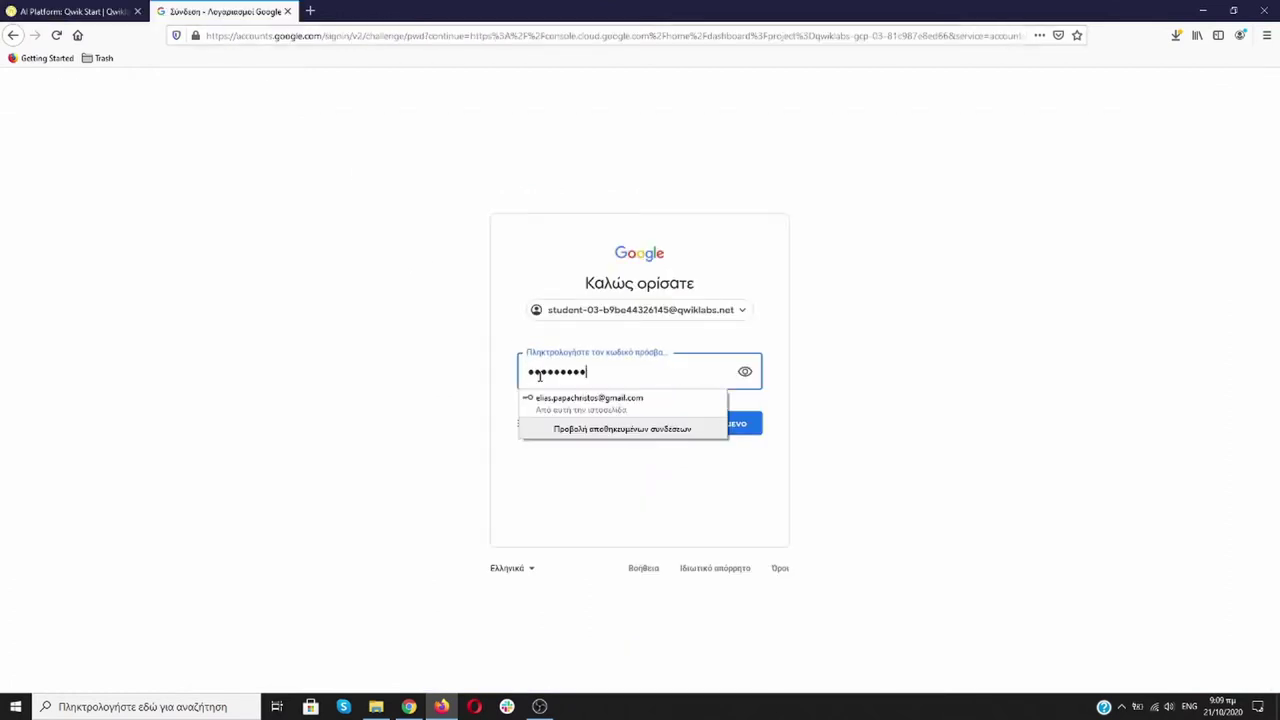
click(738, 426)
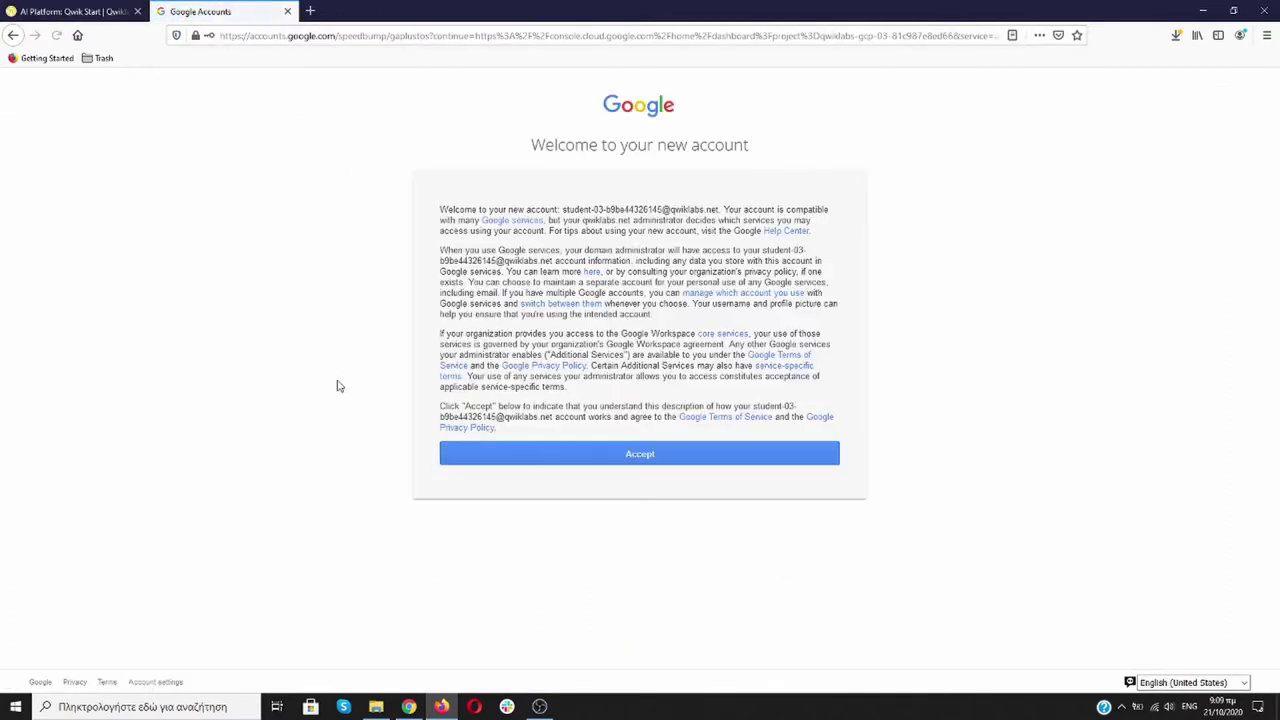
- Accept the new Google account's notices and agree to the Google Cloud Platform Terms of Service with Greece as country
click(675, 461)
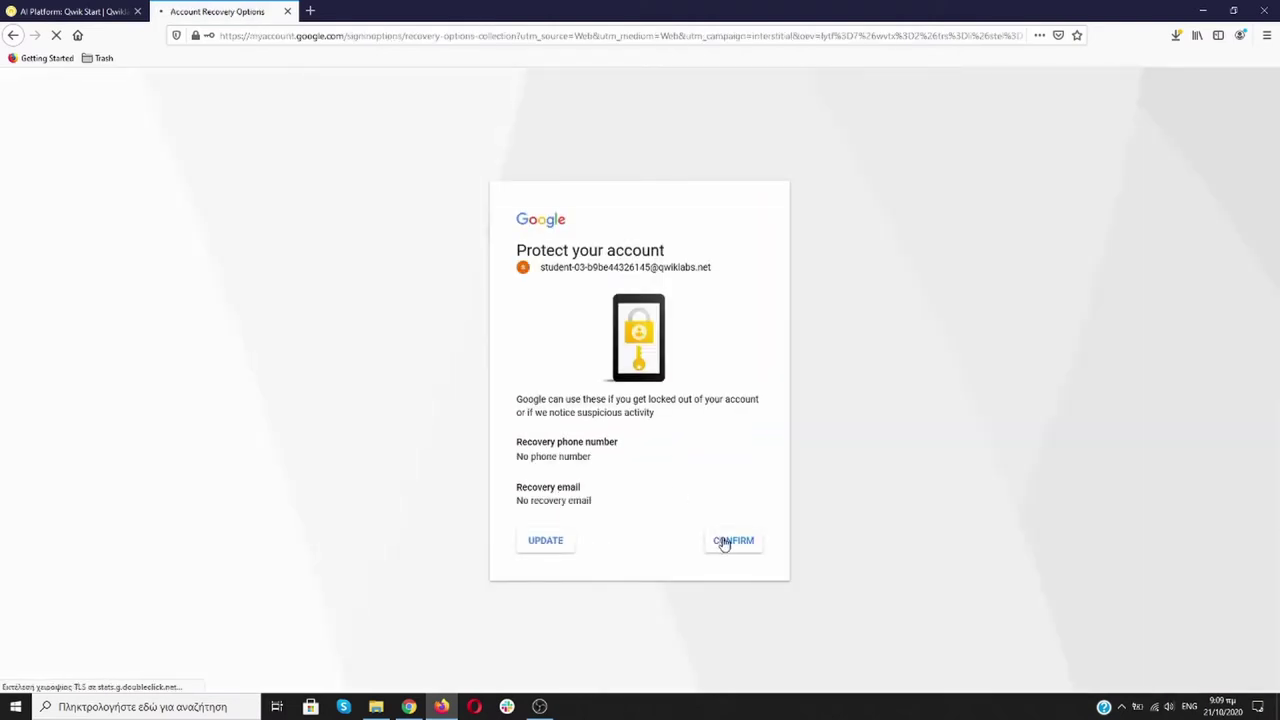
click(724, 543)
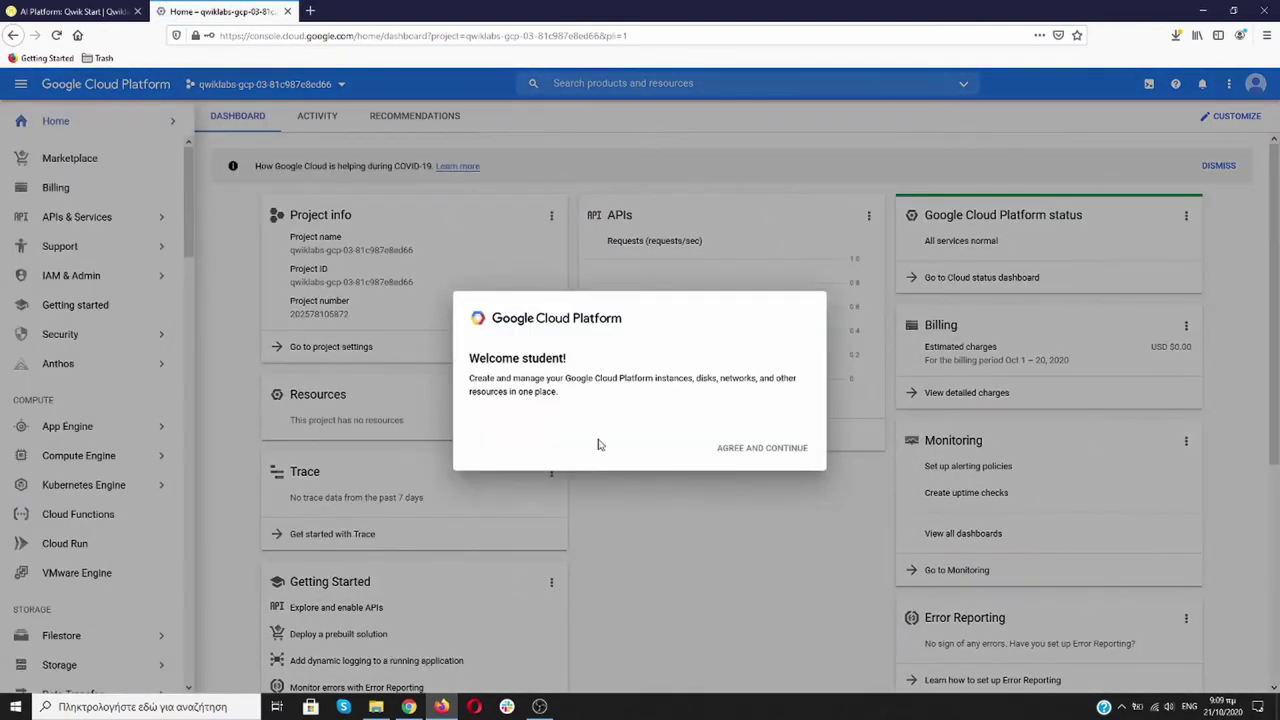
click(475, 406)
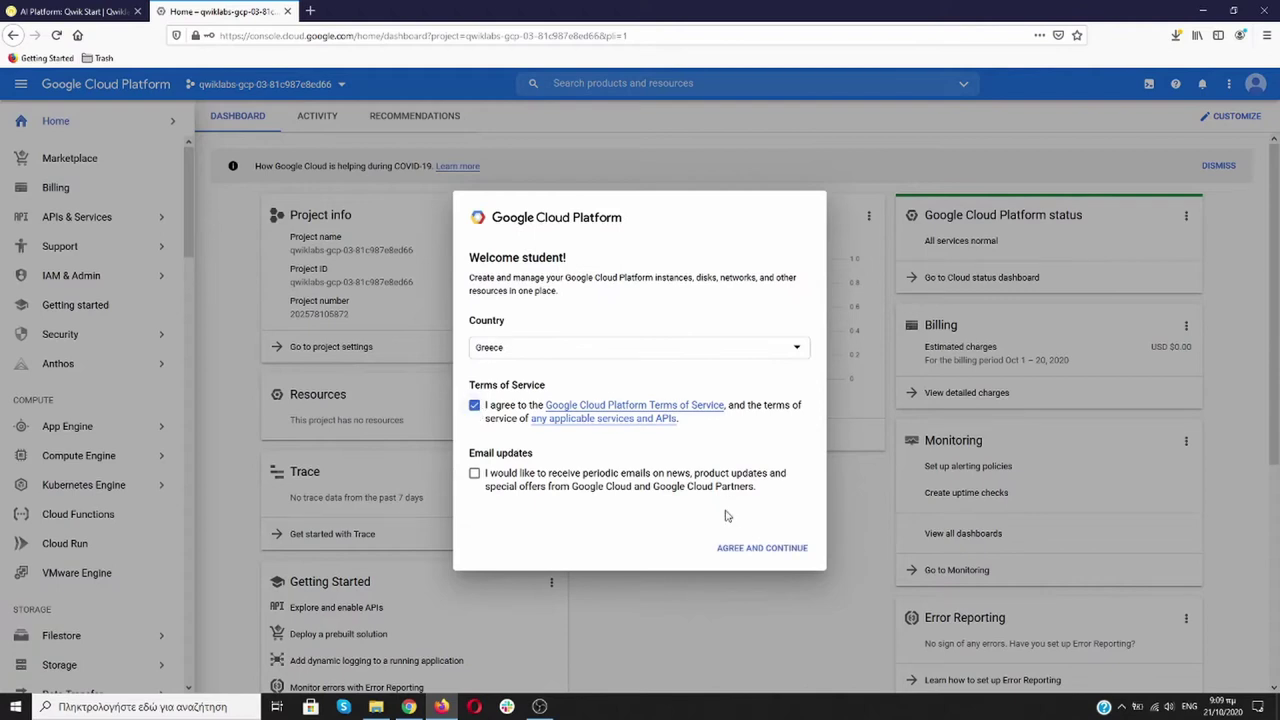
click(741, 546)
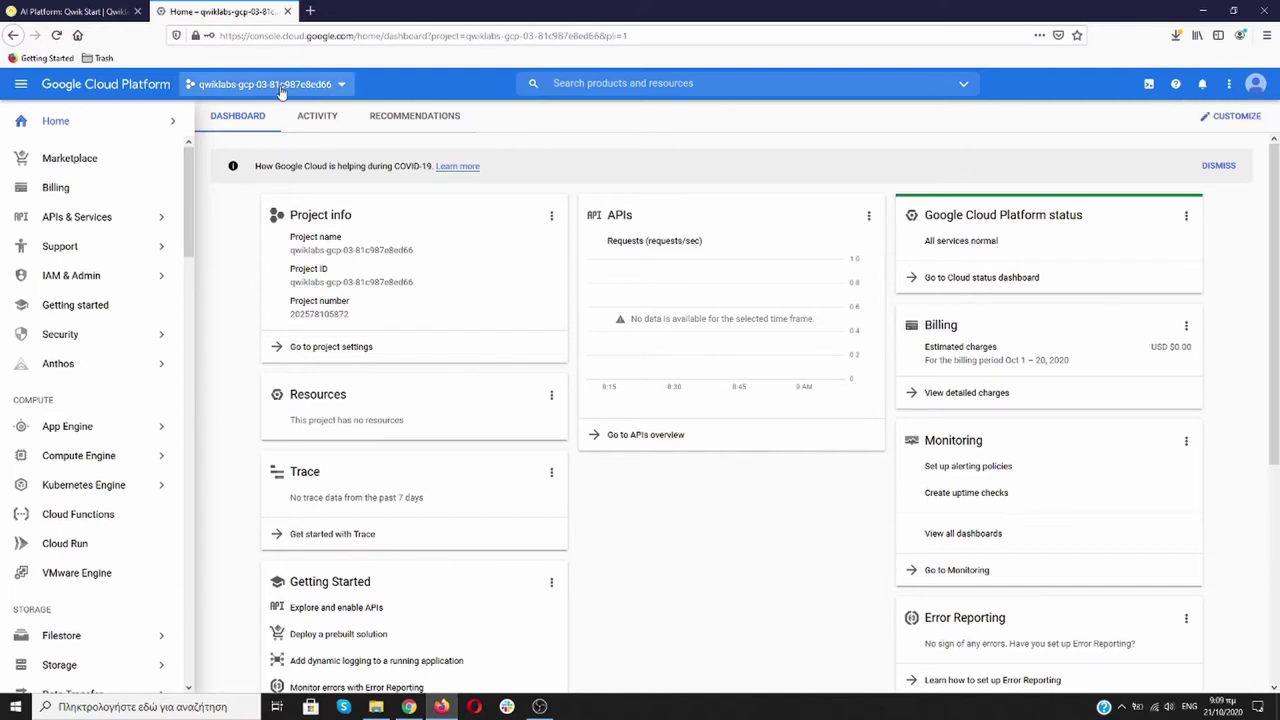
- Compare the console project with the lab's GCP Project ID and open the AI Platform Notebooks page
click(70, 11)
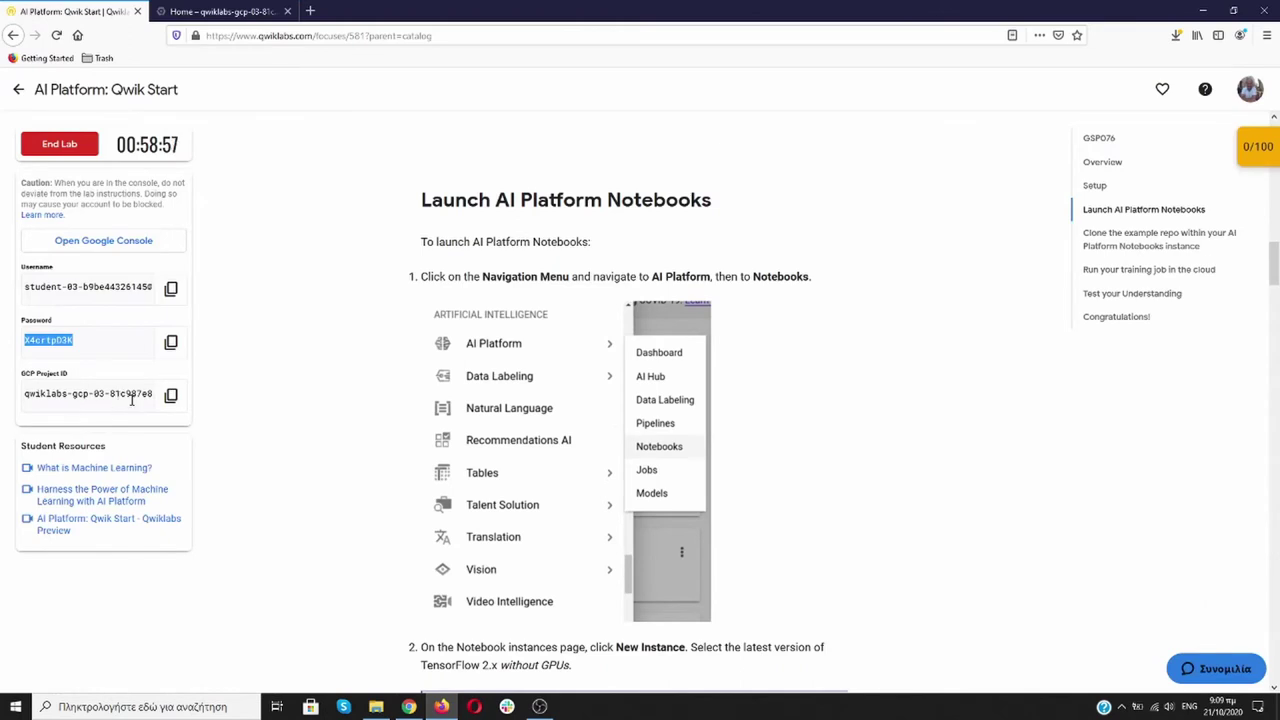
click(250, 12)
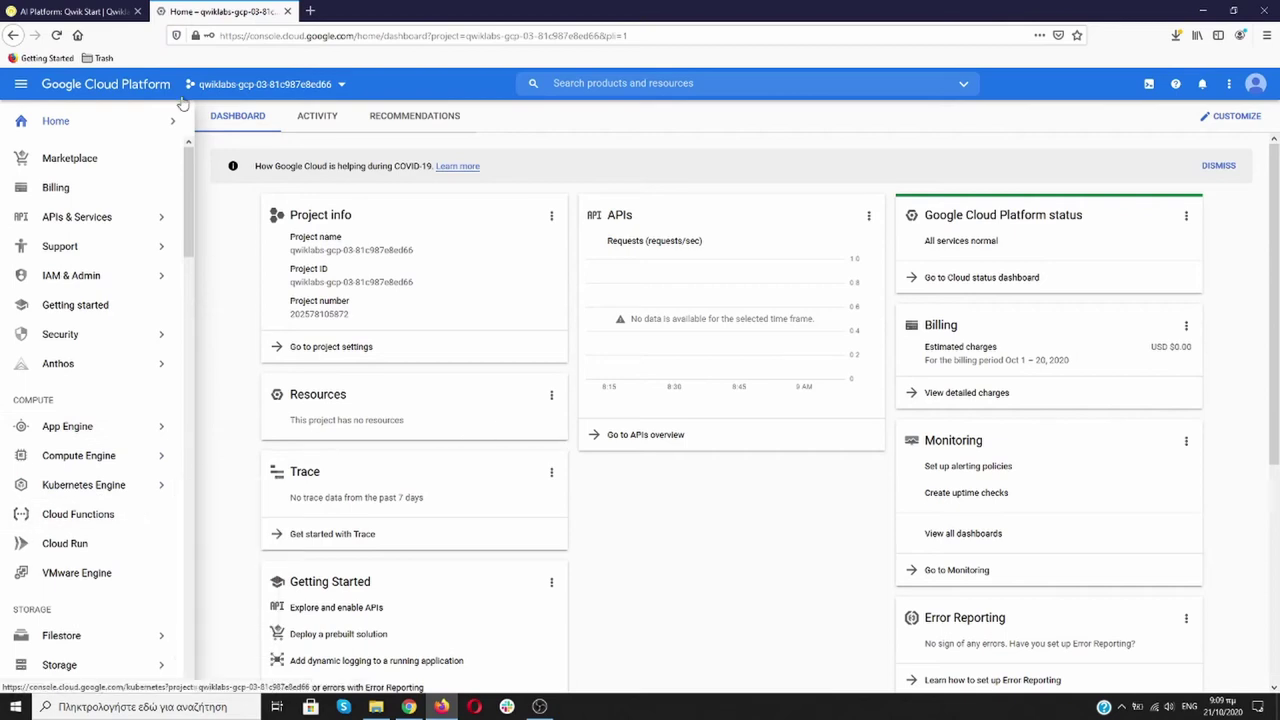
click(75, 12)
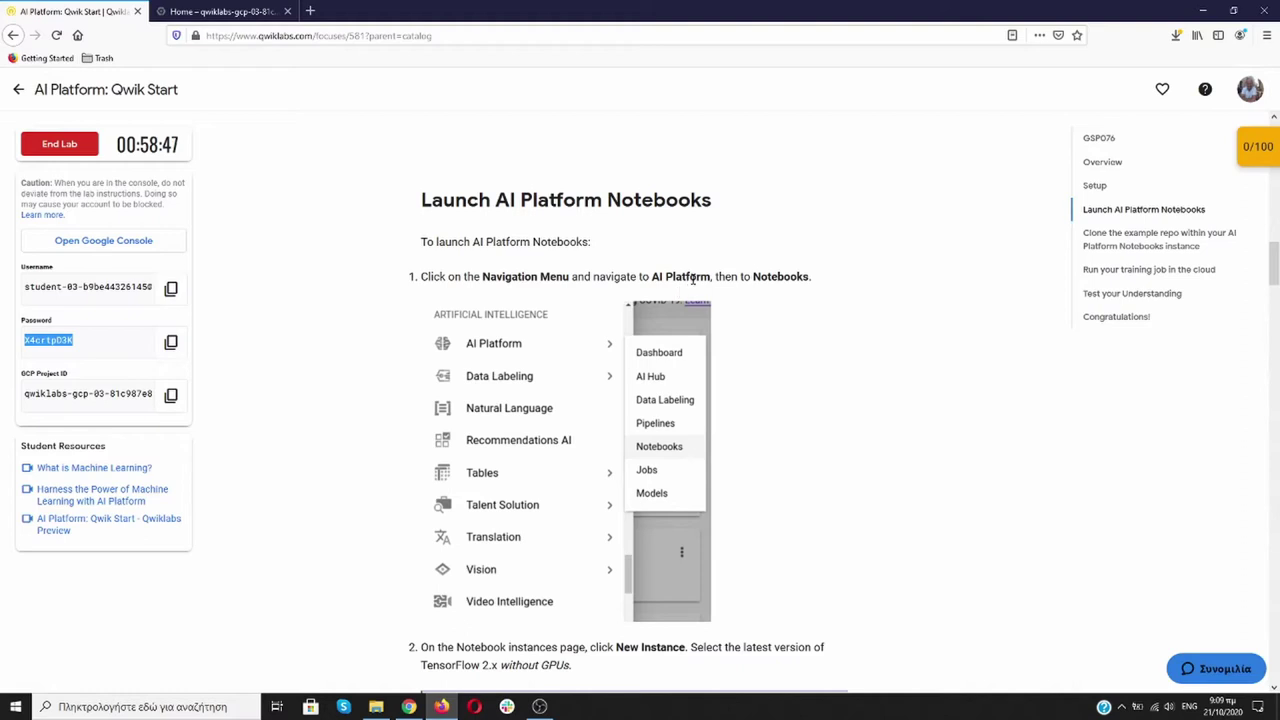
click(222, 11)
drag(195, 220, 198, 590)
mouse_move(100, 373)
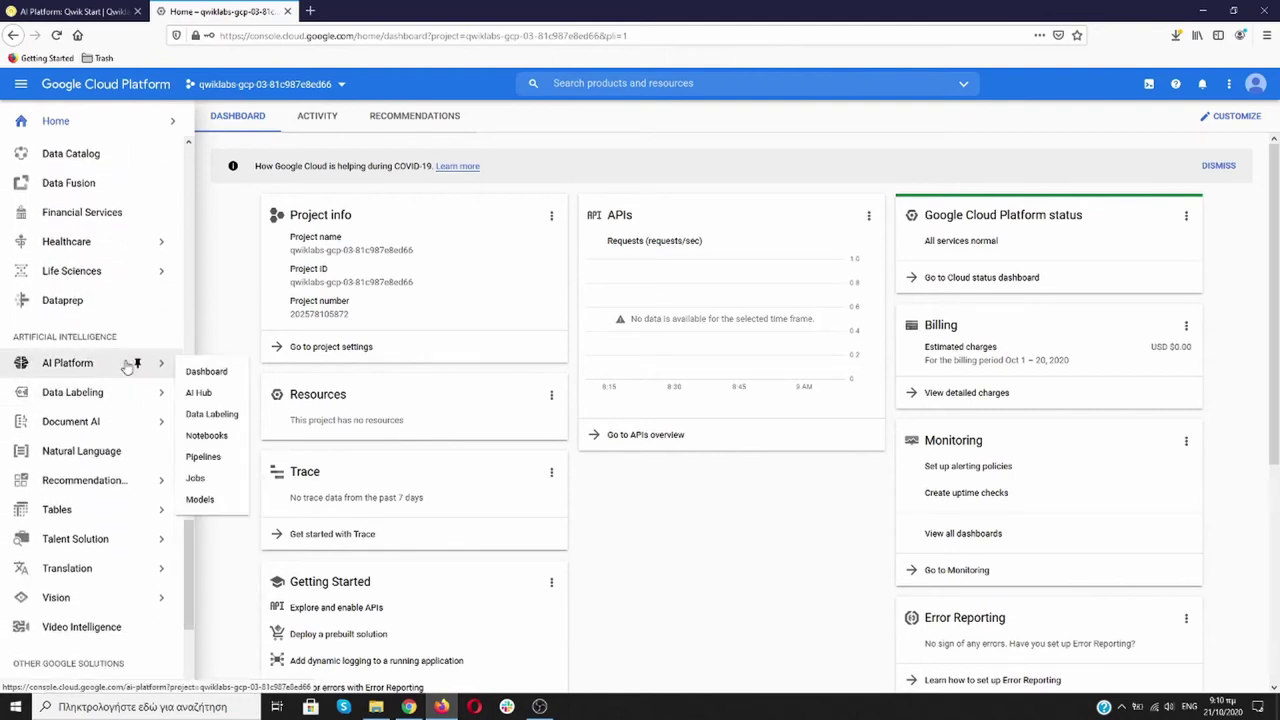
click(222, 439)
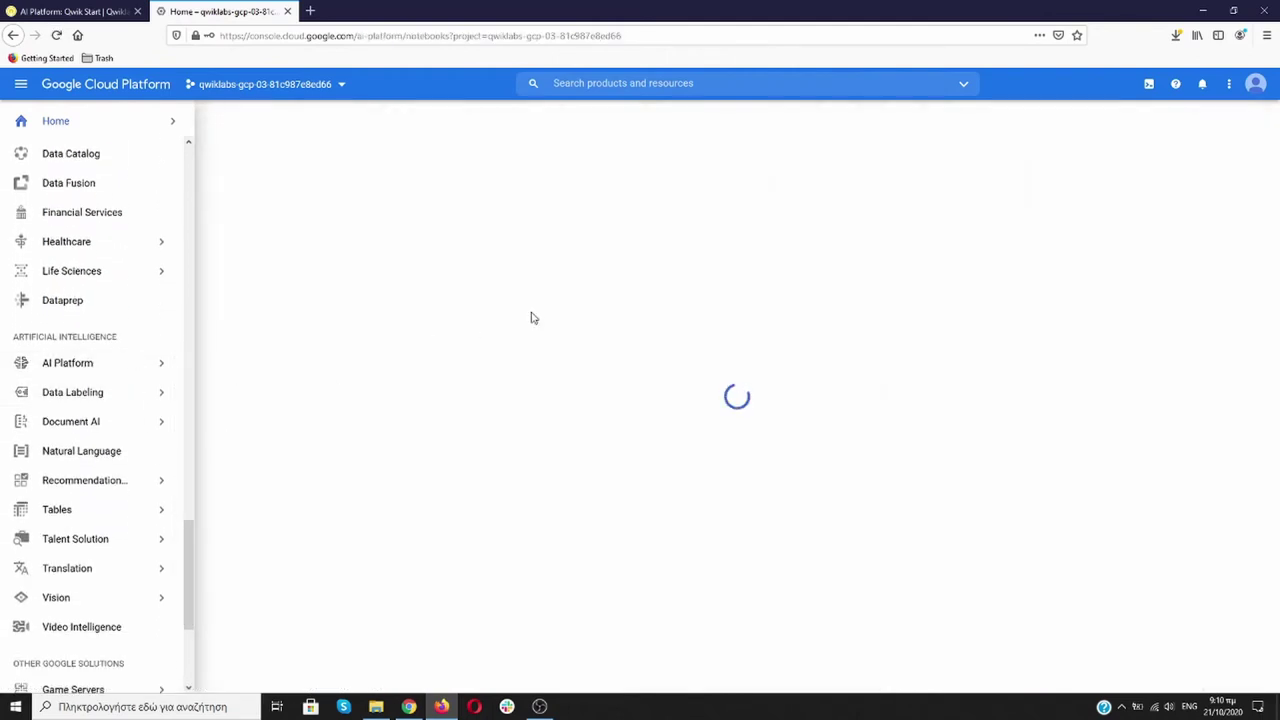
- Check the lab's new-instance instructions and start a new TensorFlow Enterprise 2.3 notebook instance without GPUs
click(93, 12)
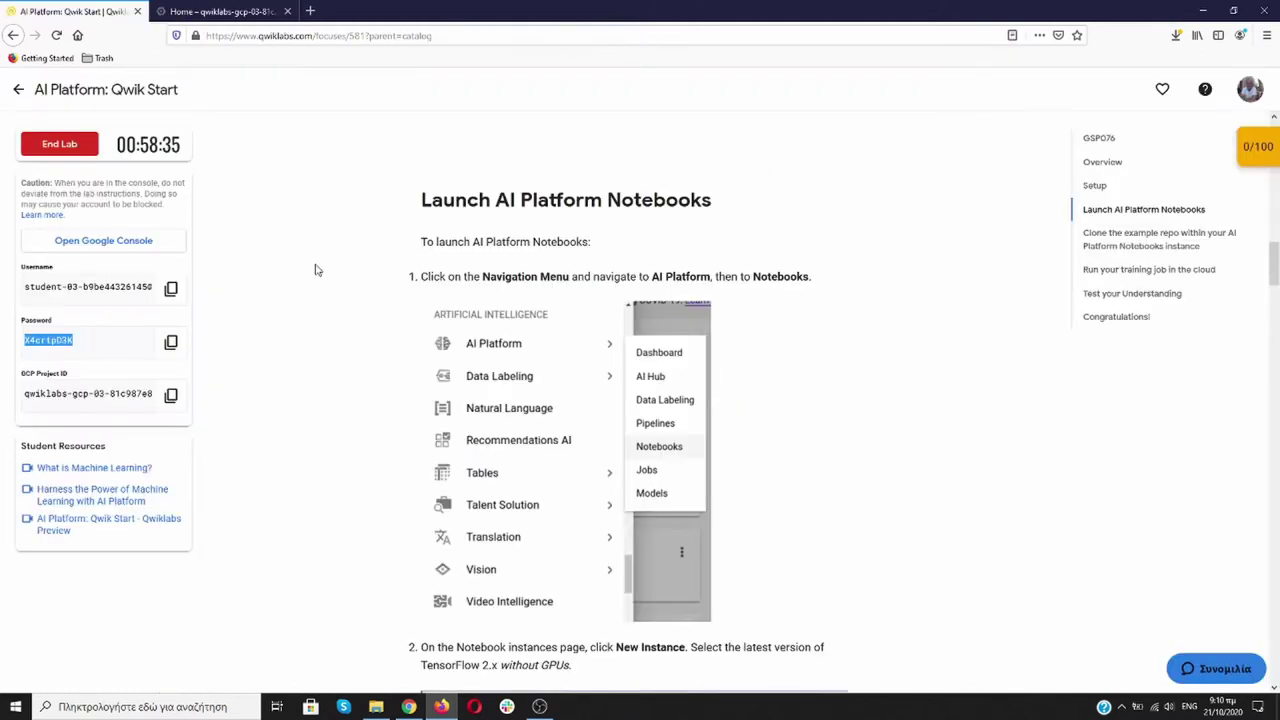
scroll(316, 271, down, 5)
scroll(360, 265, down, 1)
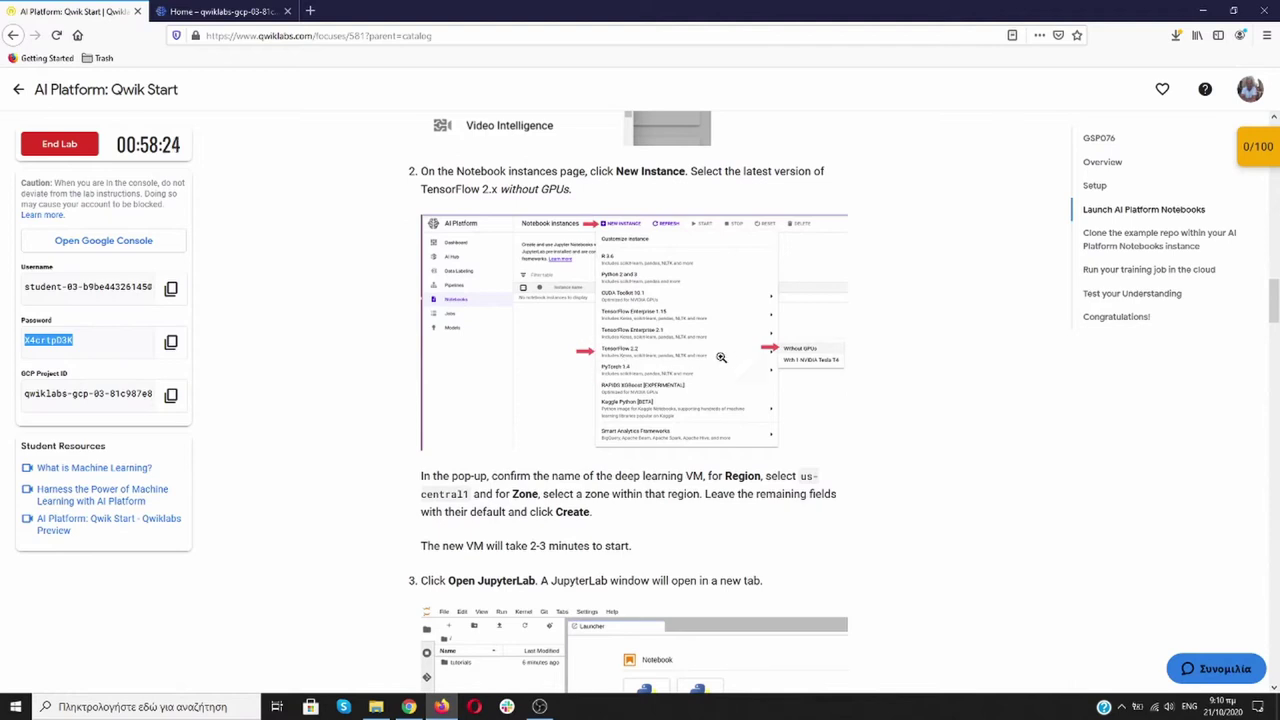
click(226, 12)
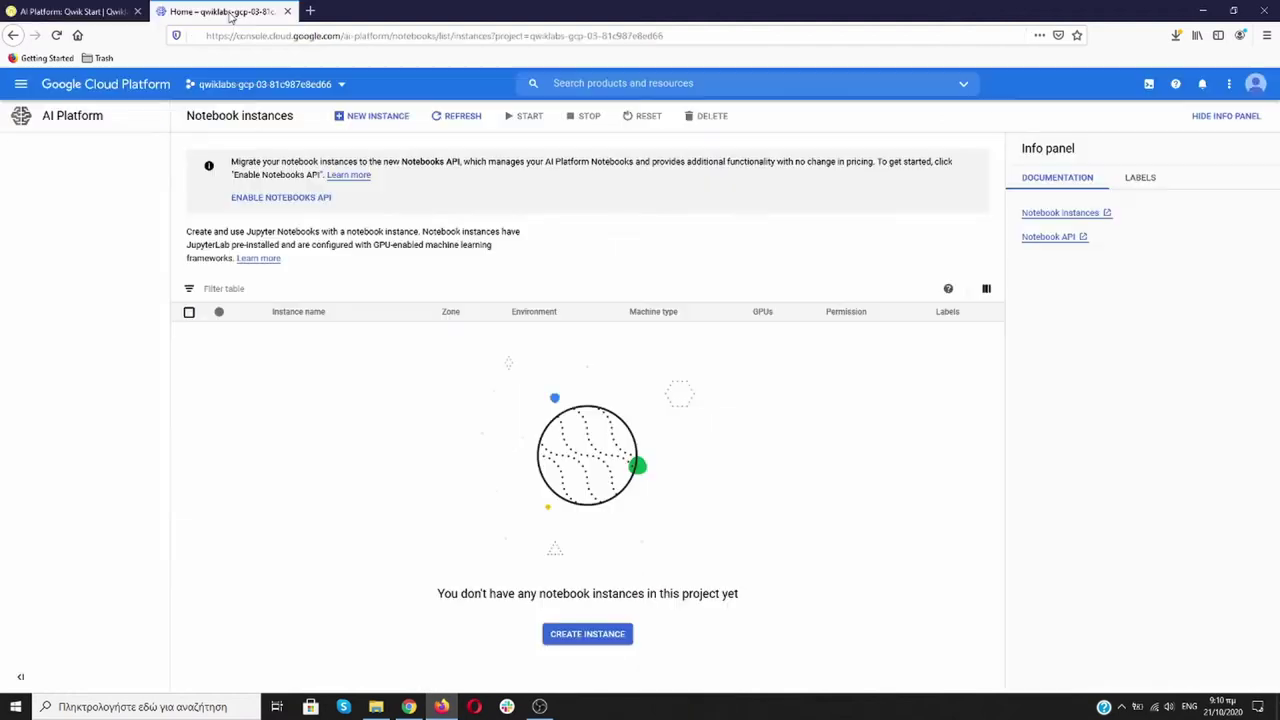
click(380, 118)
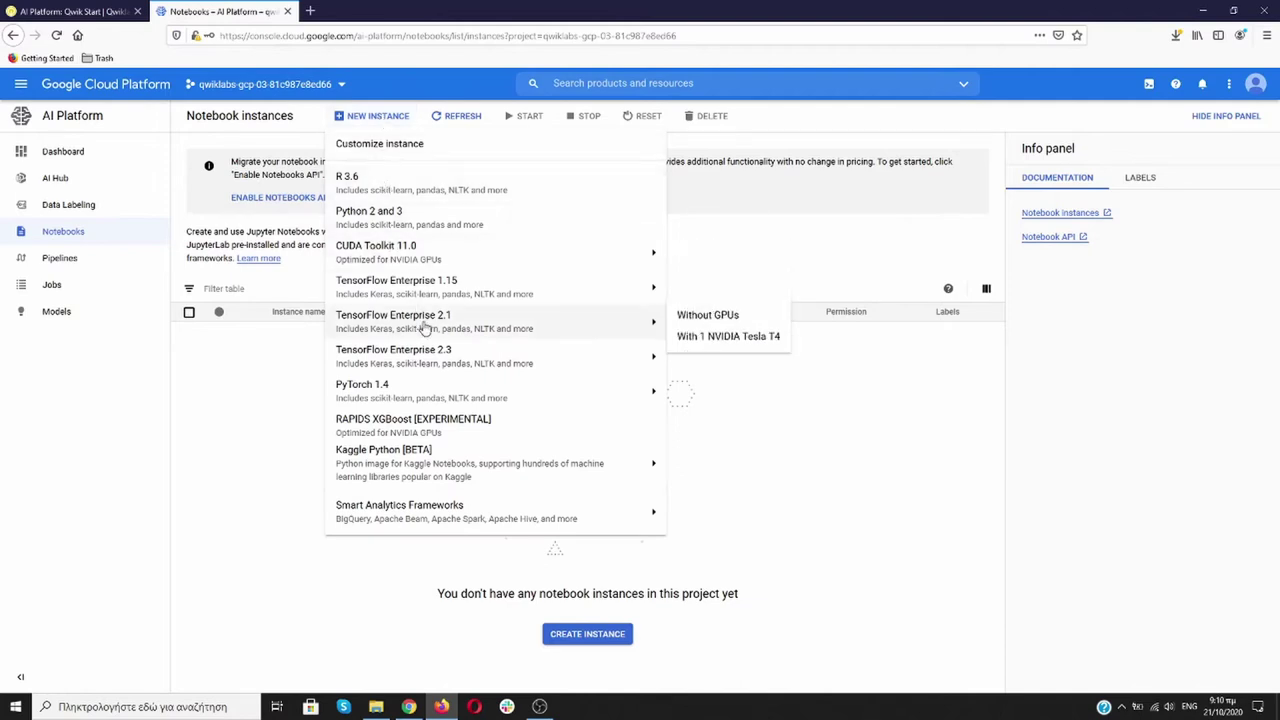
mouse_move(502, 357)
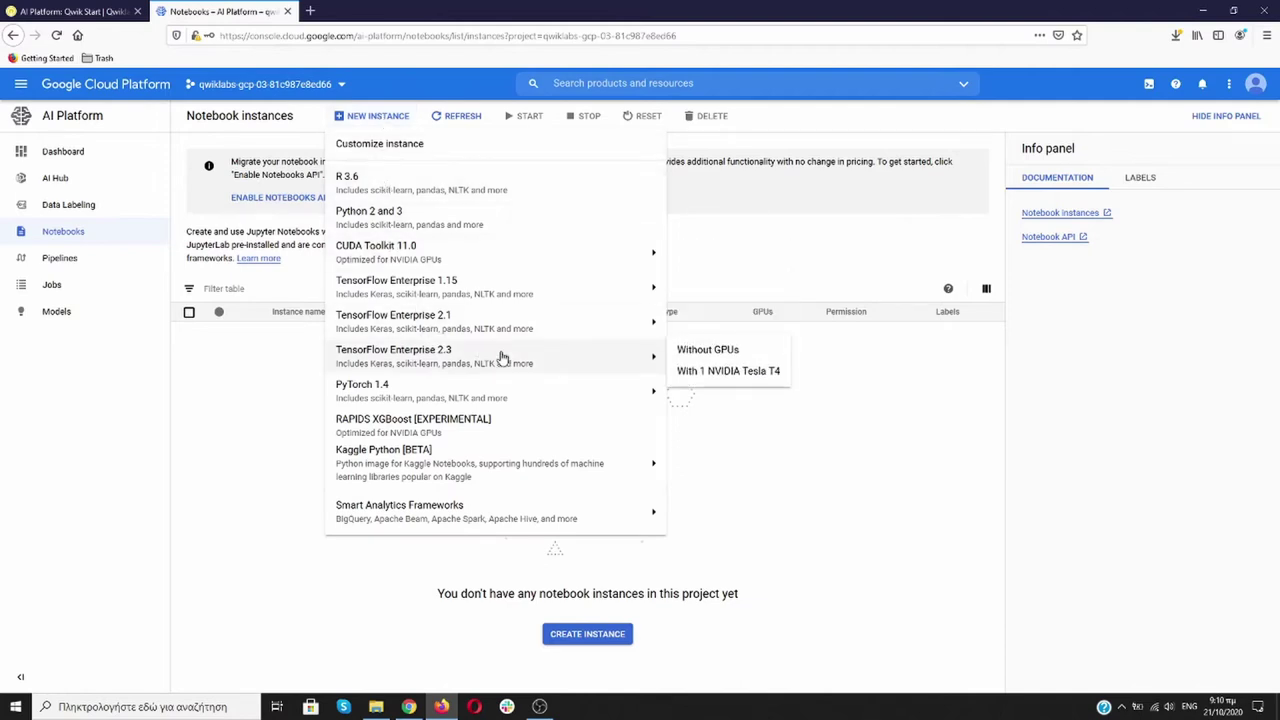
click(697, 357)
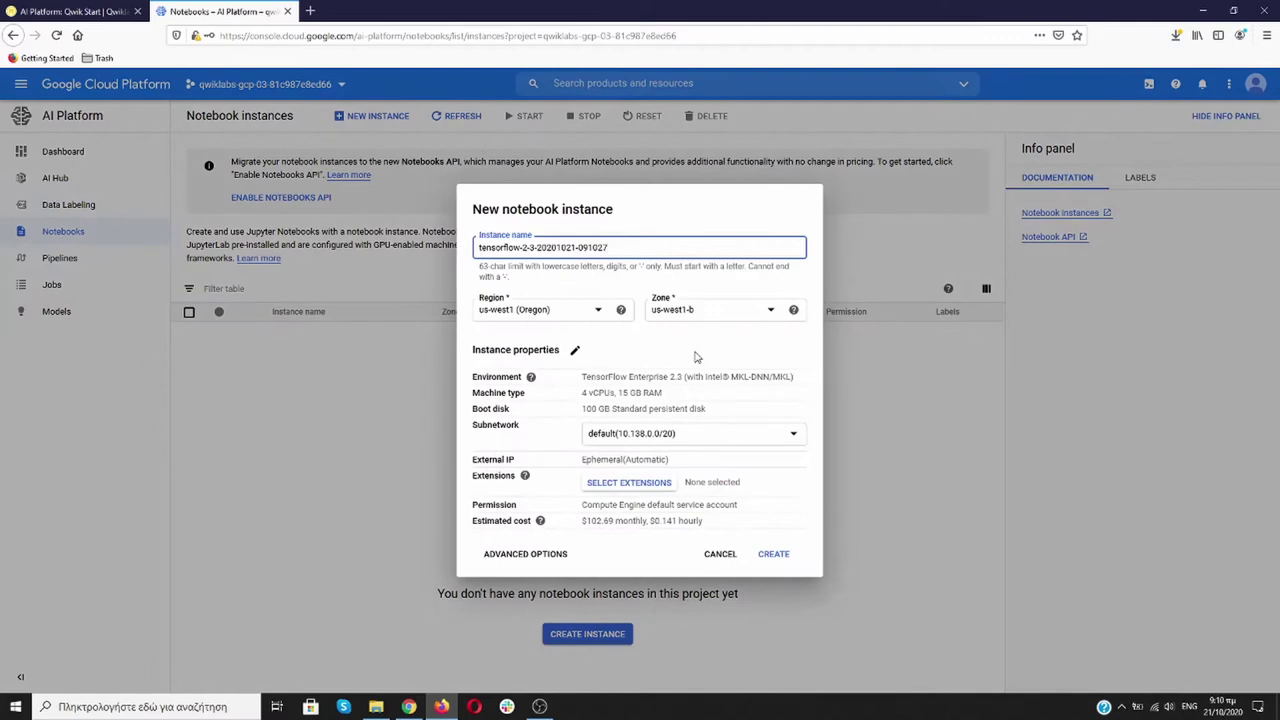
- Following the lab's region instructions, create the notebook instance in region us-central1 (Iowa), zone us-central1-b
click(80, 12)
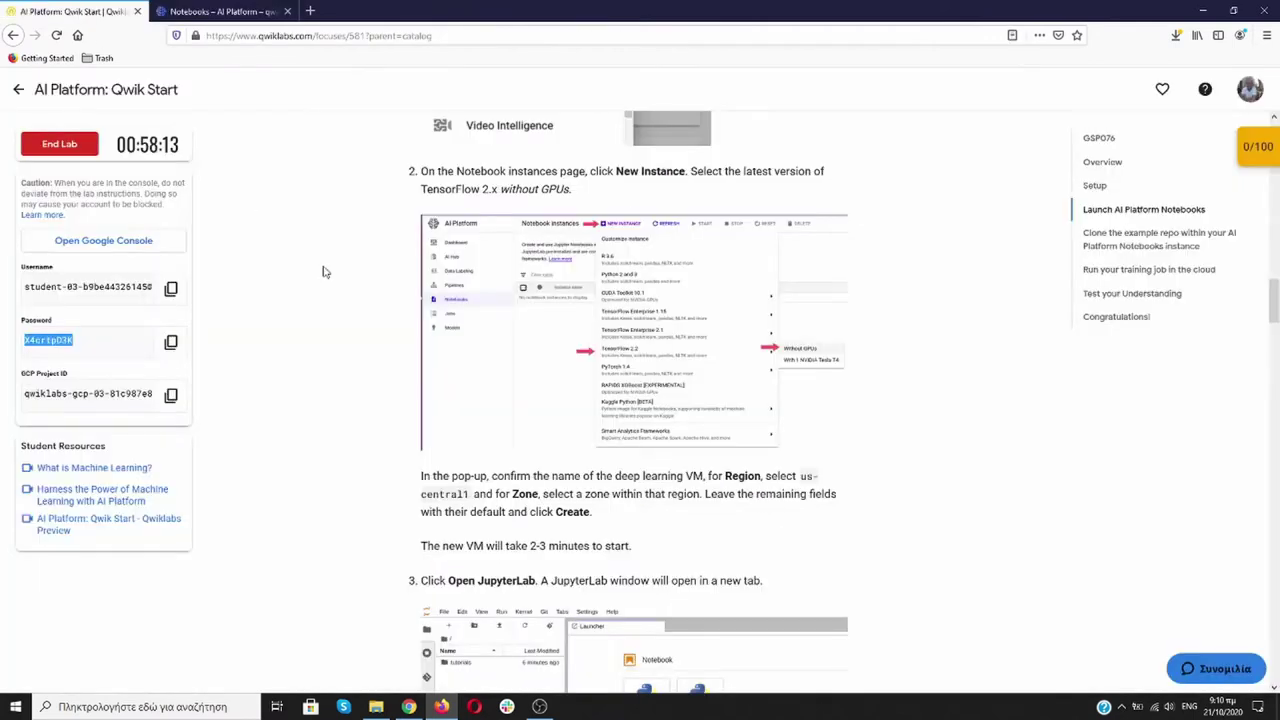
scroll(418, 324, down, 5)
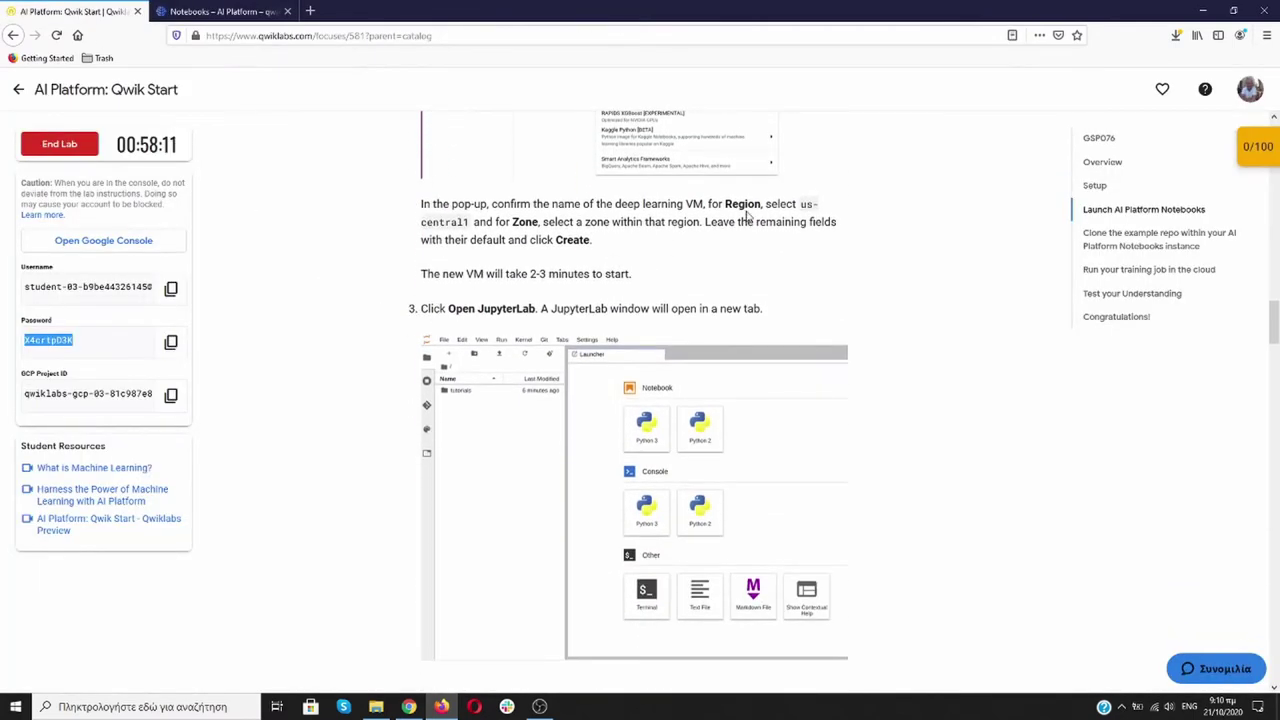
click(228, 12)
click(598, 310)
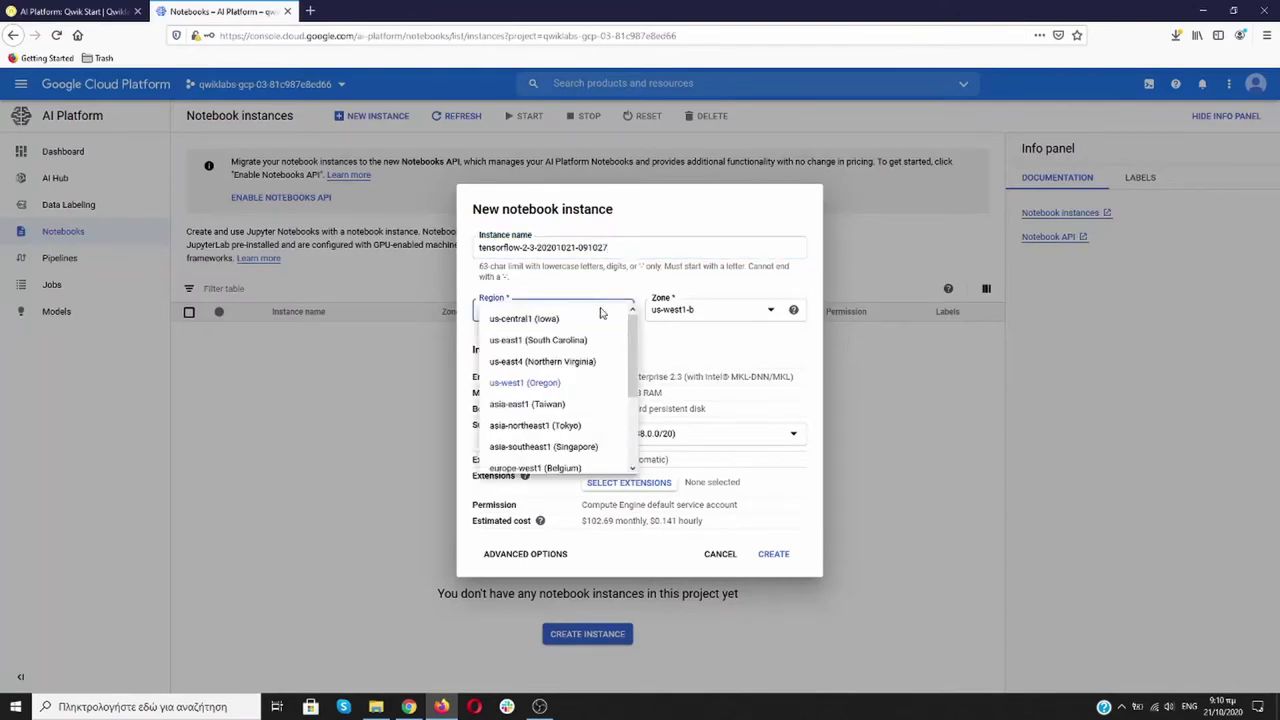
click(530, 322)
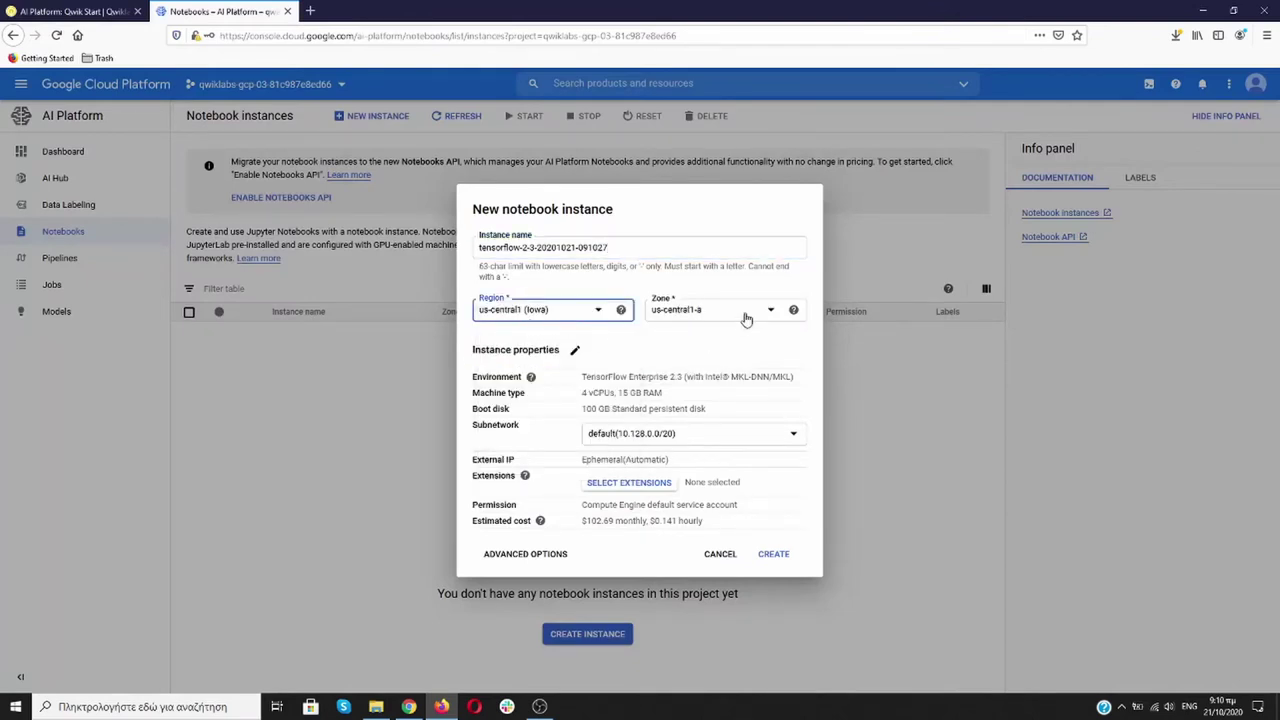
click(745, 312)
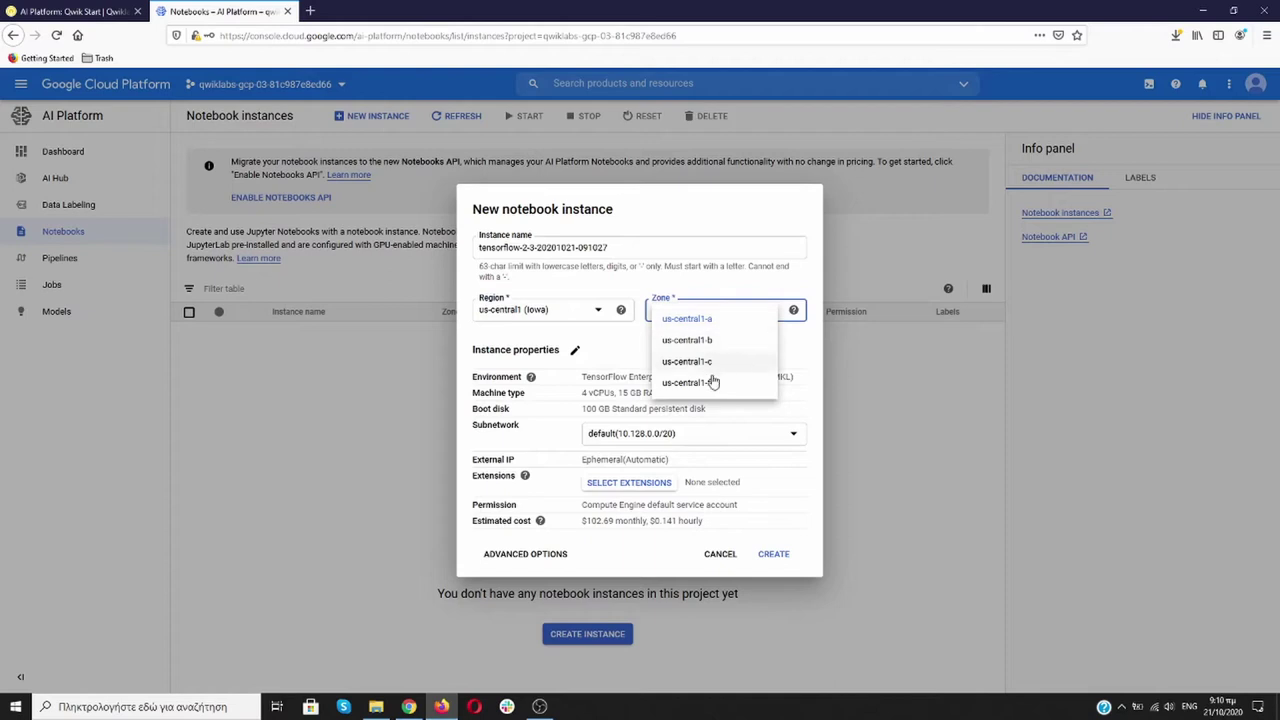
click(710, 342)
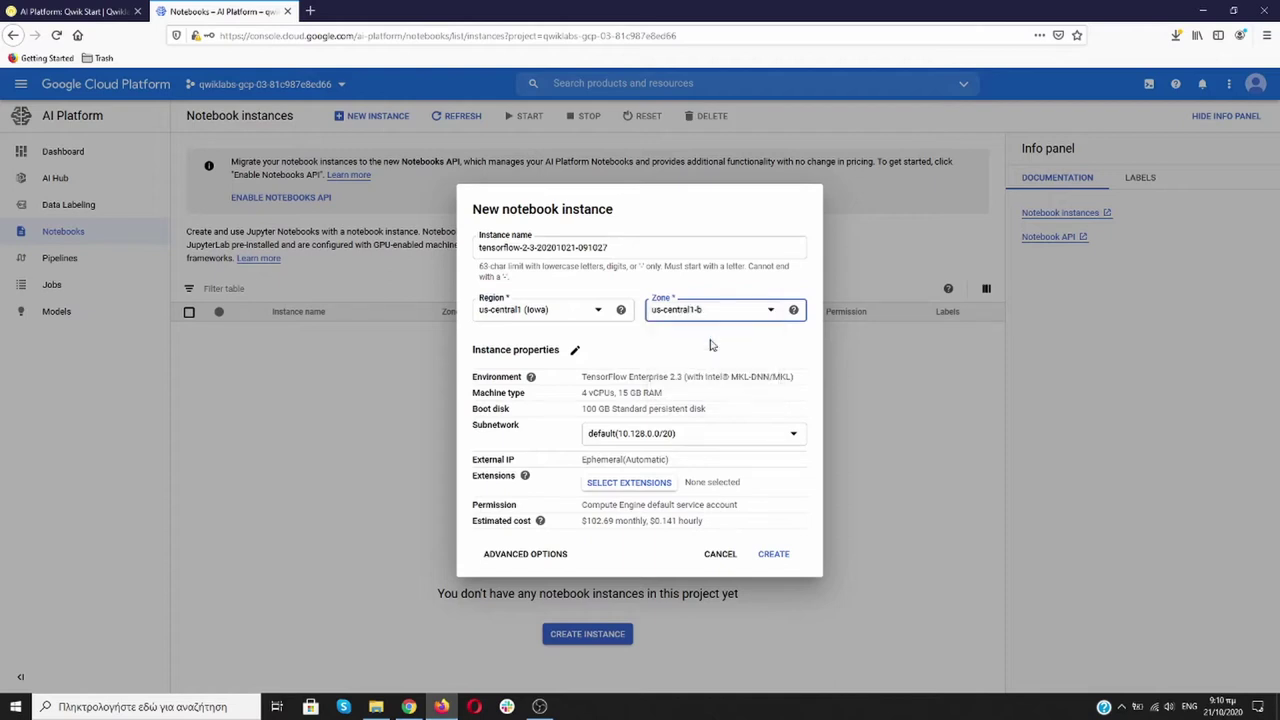
click(779, 556)
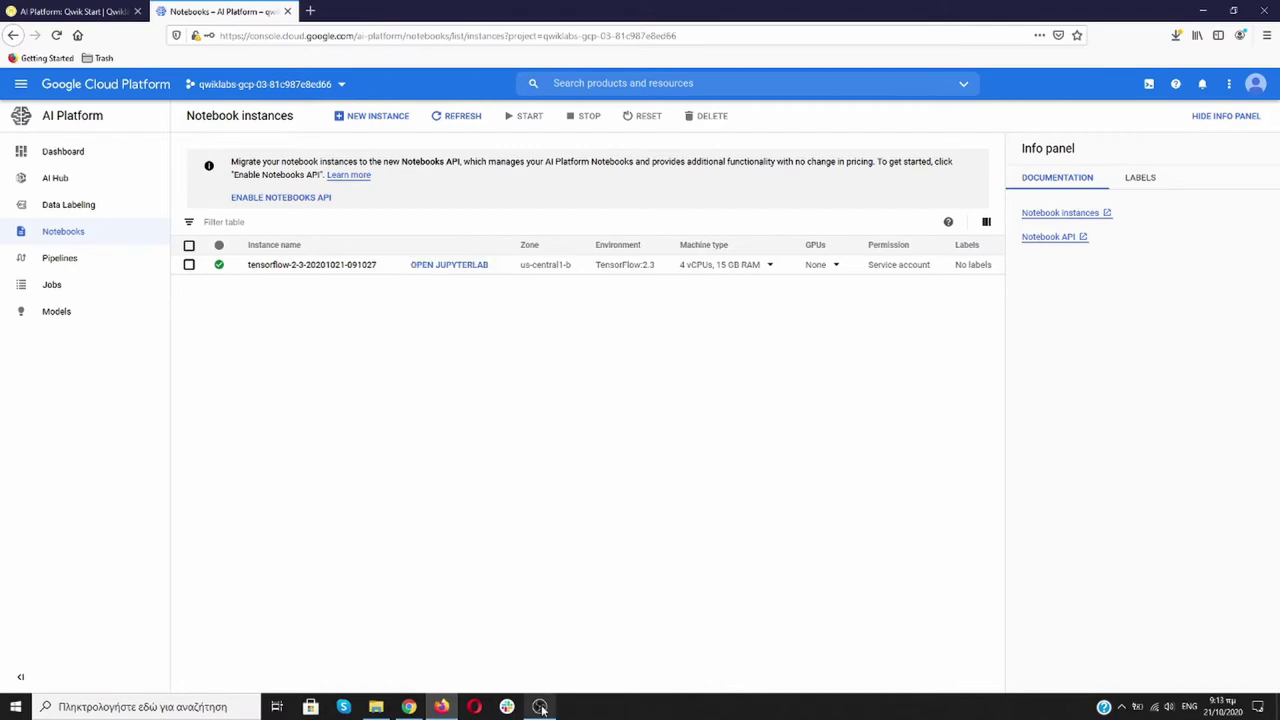
- Open JupyterLab for the new notebook instance and place the lab instructions tab beside it
click(540, 708)
click(540, 708)
click(449, 265)
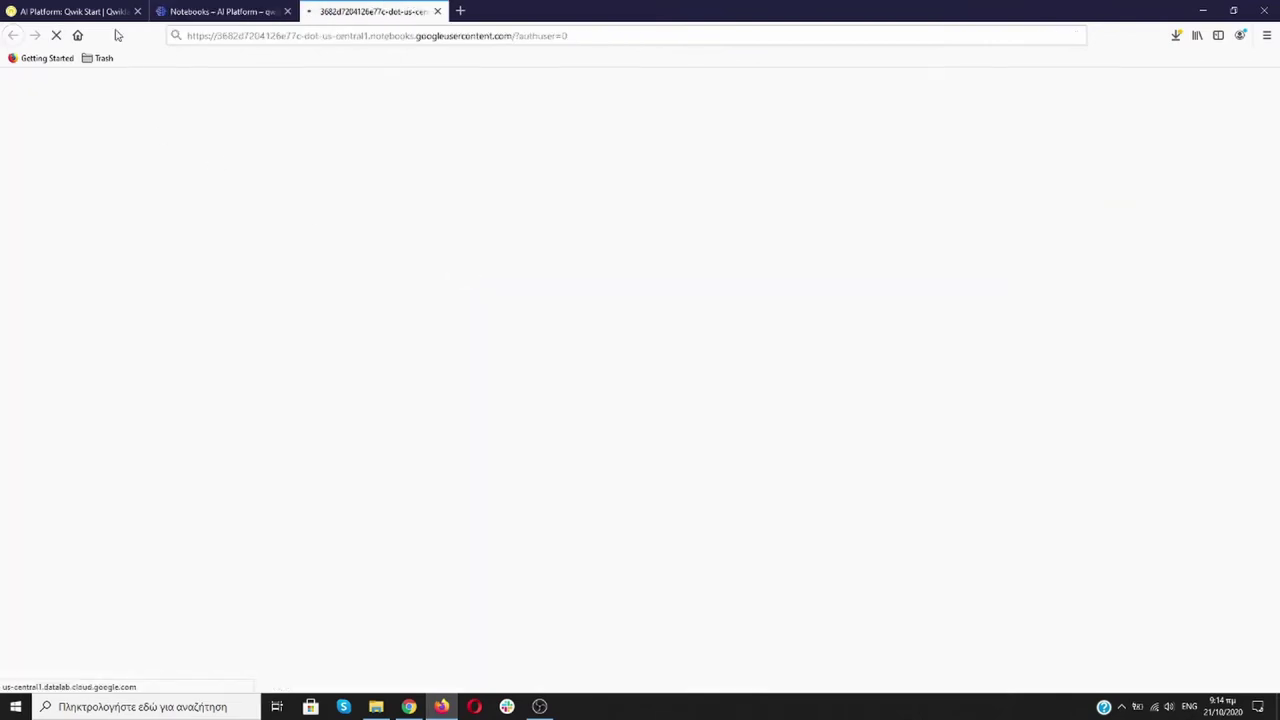
drag(90, 11, 225, 10)
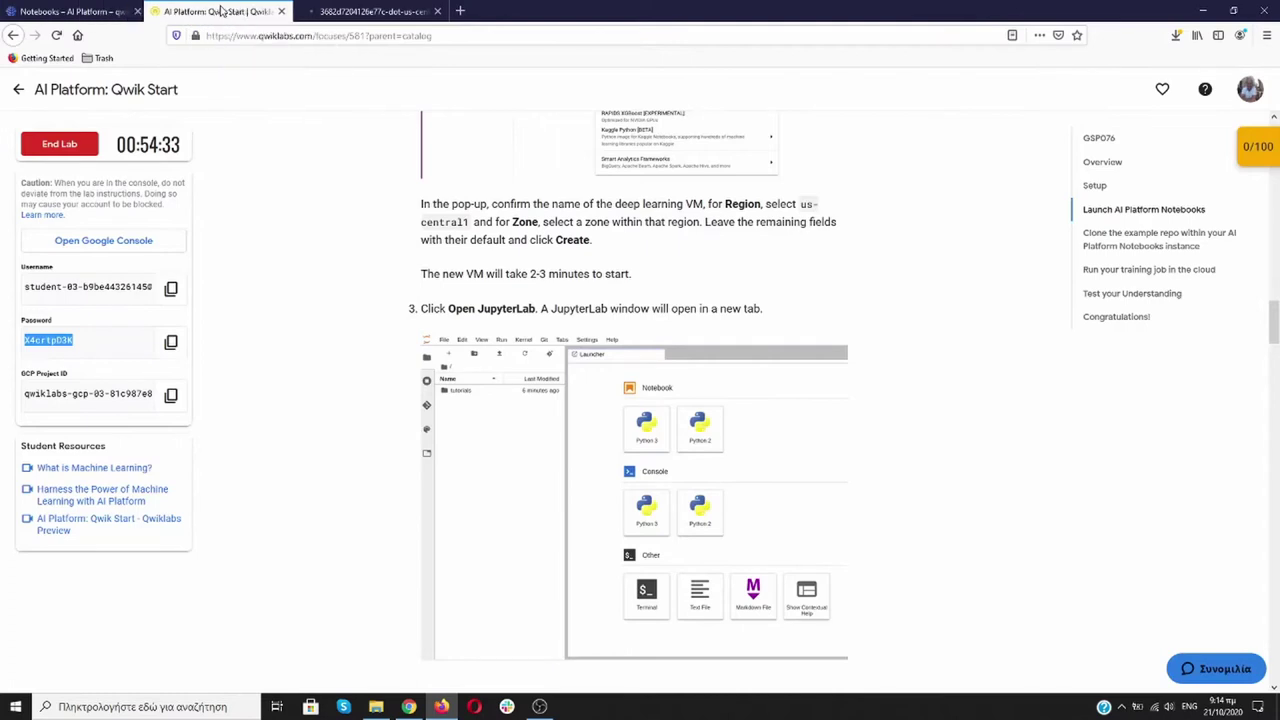
click(348, 11)
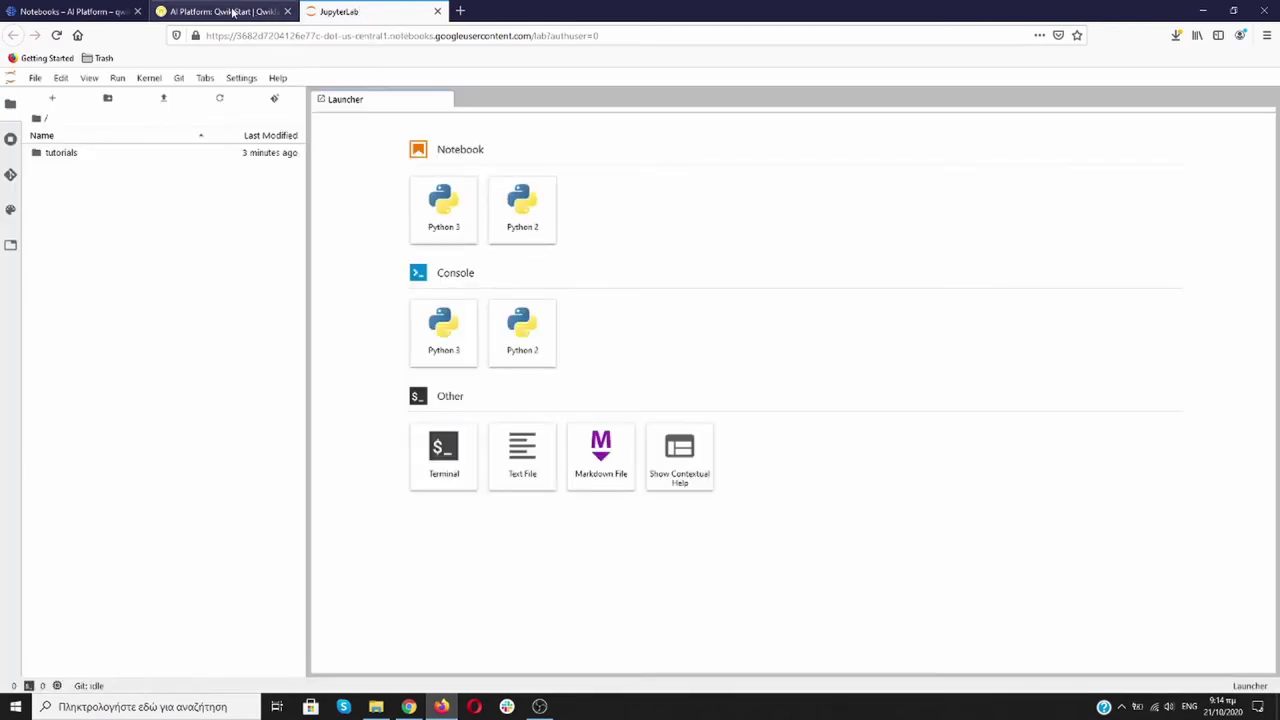
- Copy the git clone command for the training-data-analyst repository from the lab instructions and return to JupyterLab
click(222, 11)
scroll(322, 264, down, 3)
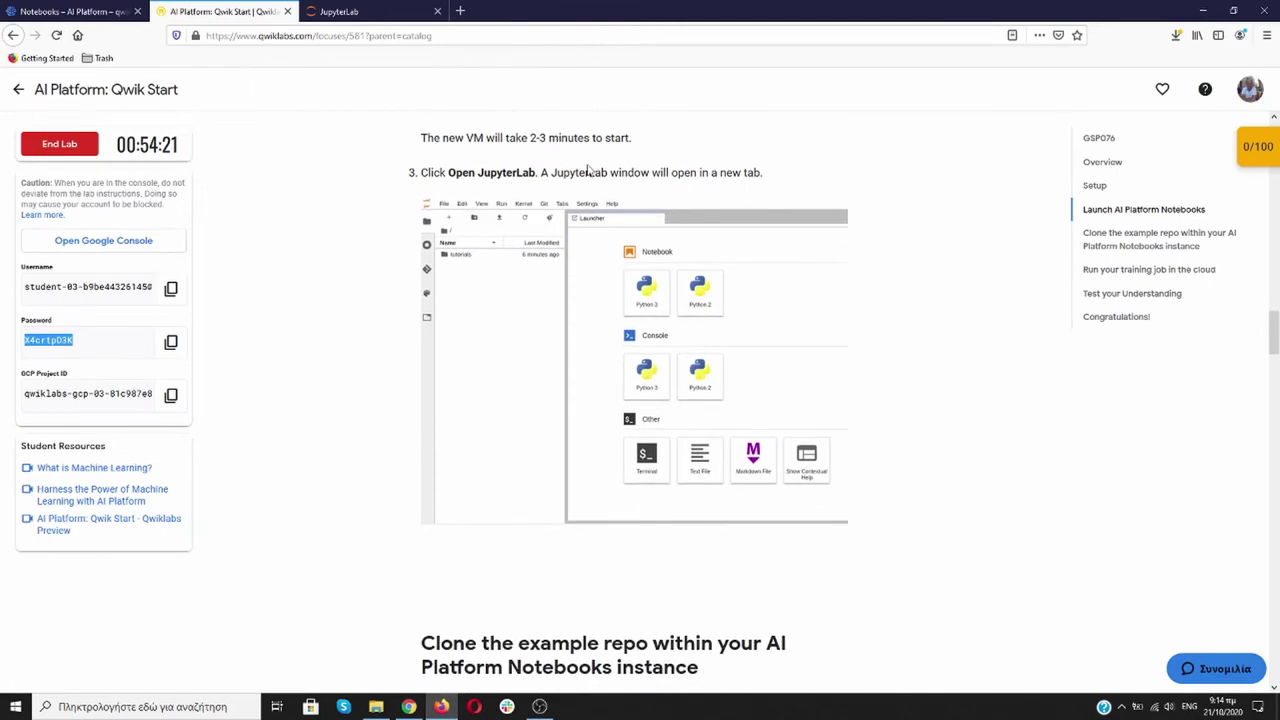
scroll(539, 204, down, 3)
scroll(539, 204, down, 5)
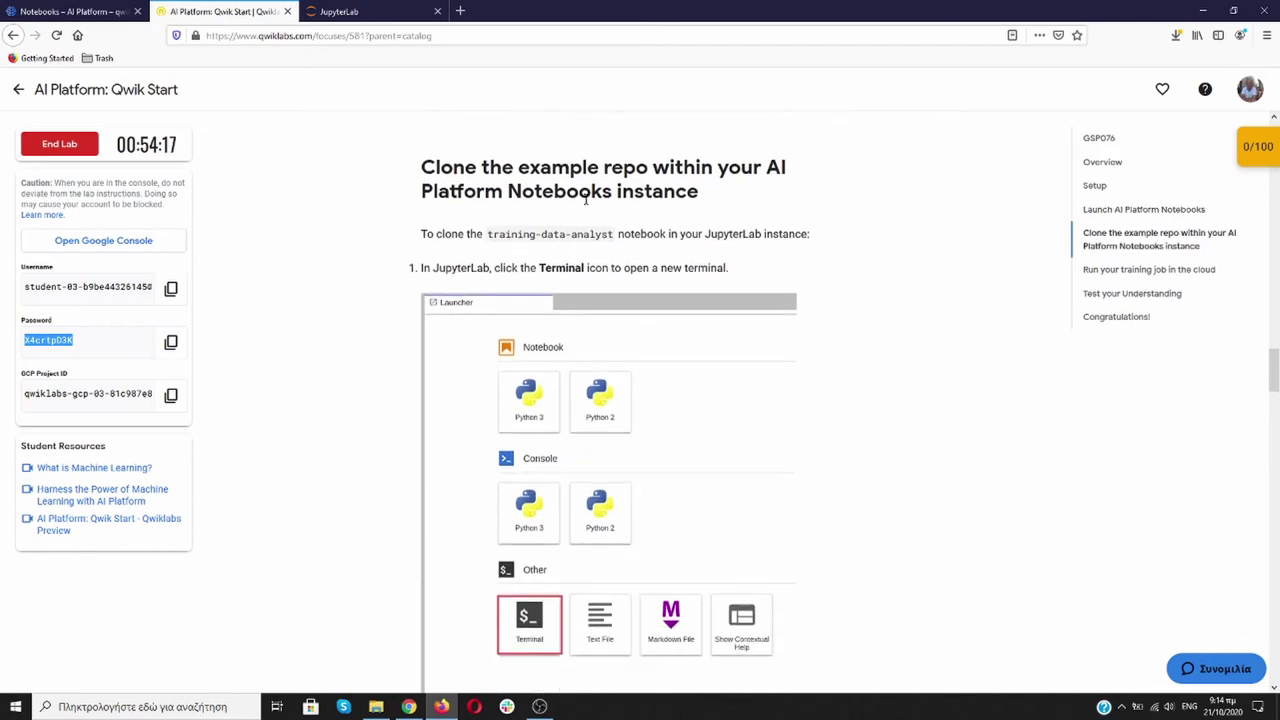
scroll(586, 200, down, 1)
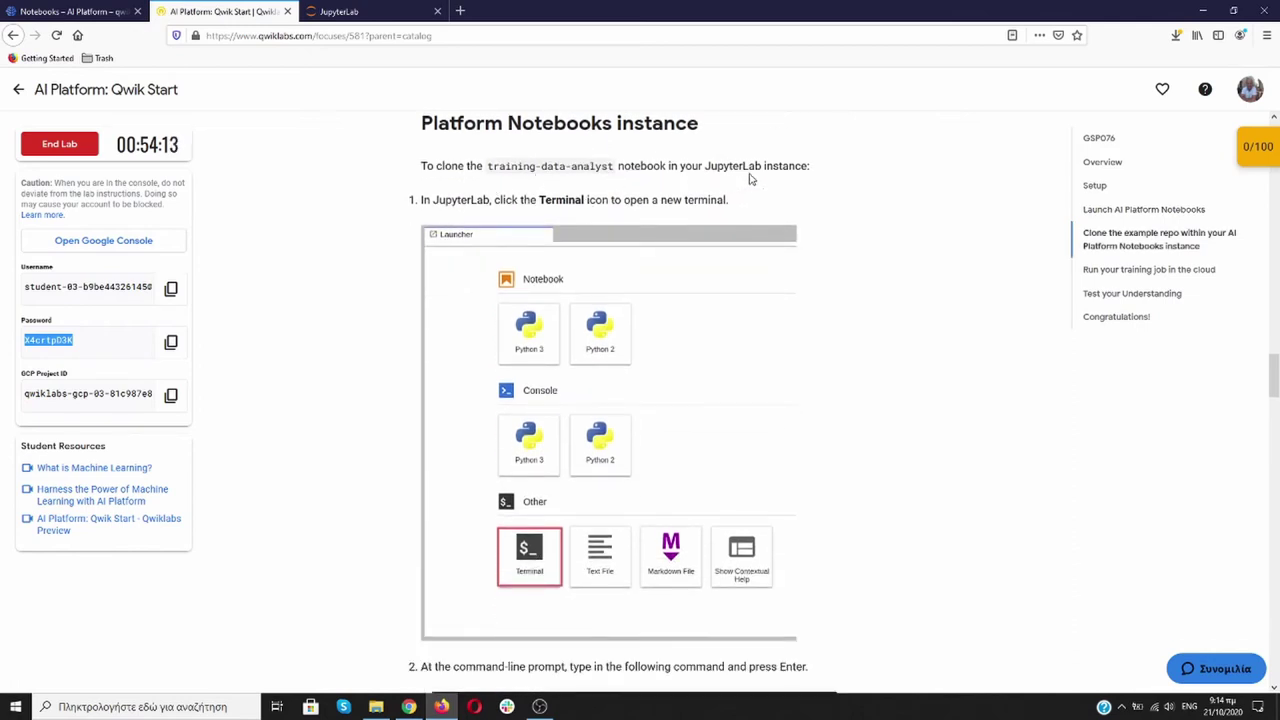
scroll(751, 177, down, 4)
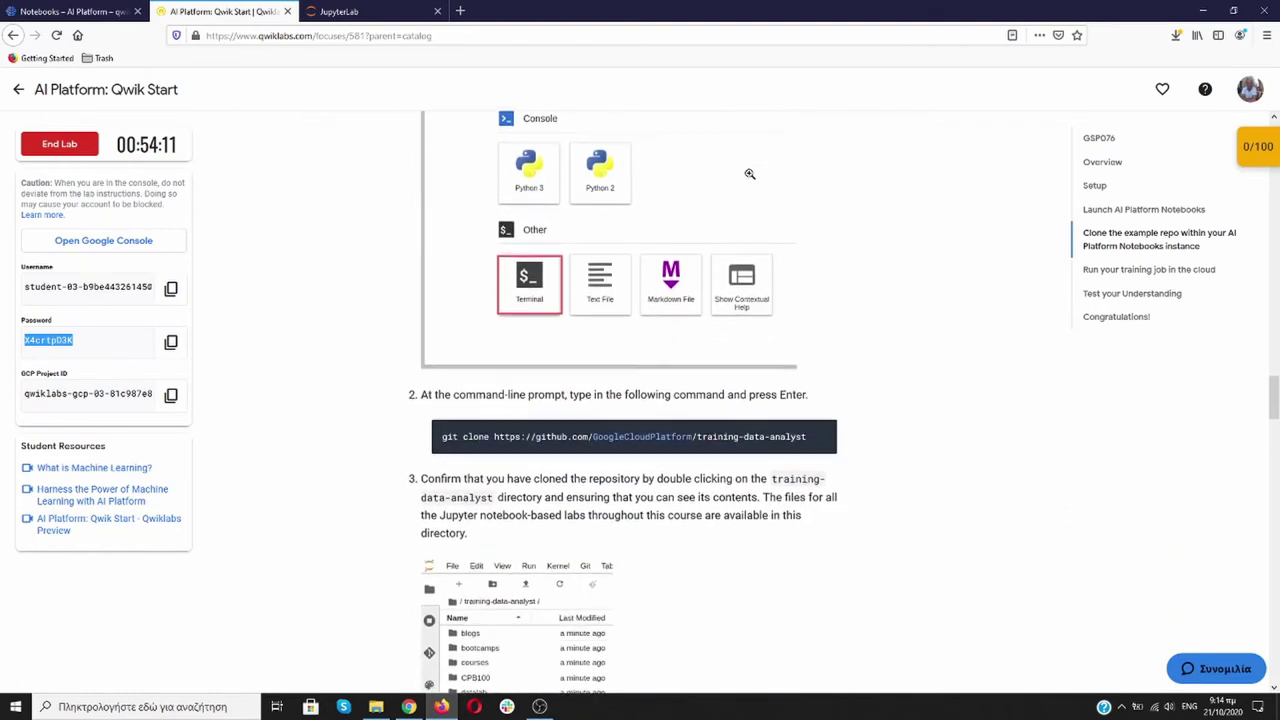
click(825, 433)
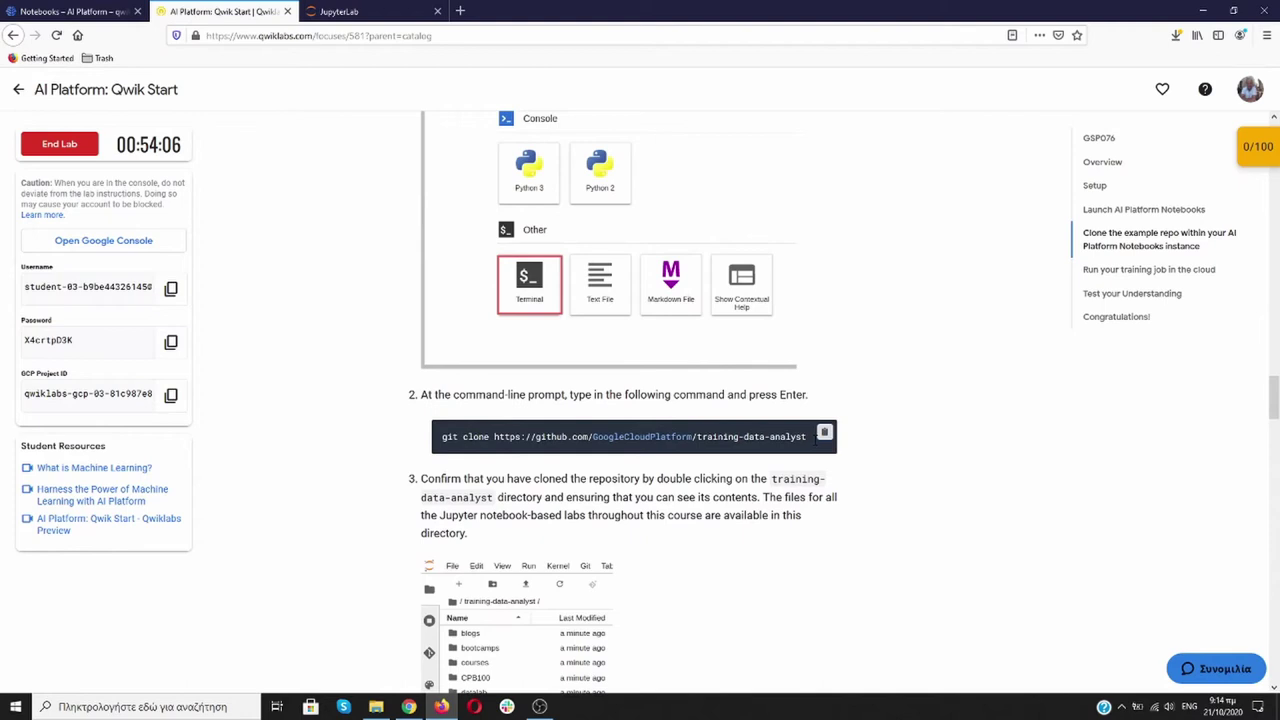
click(345, 11)
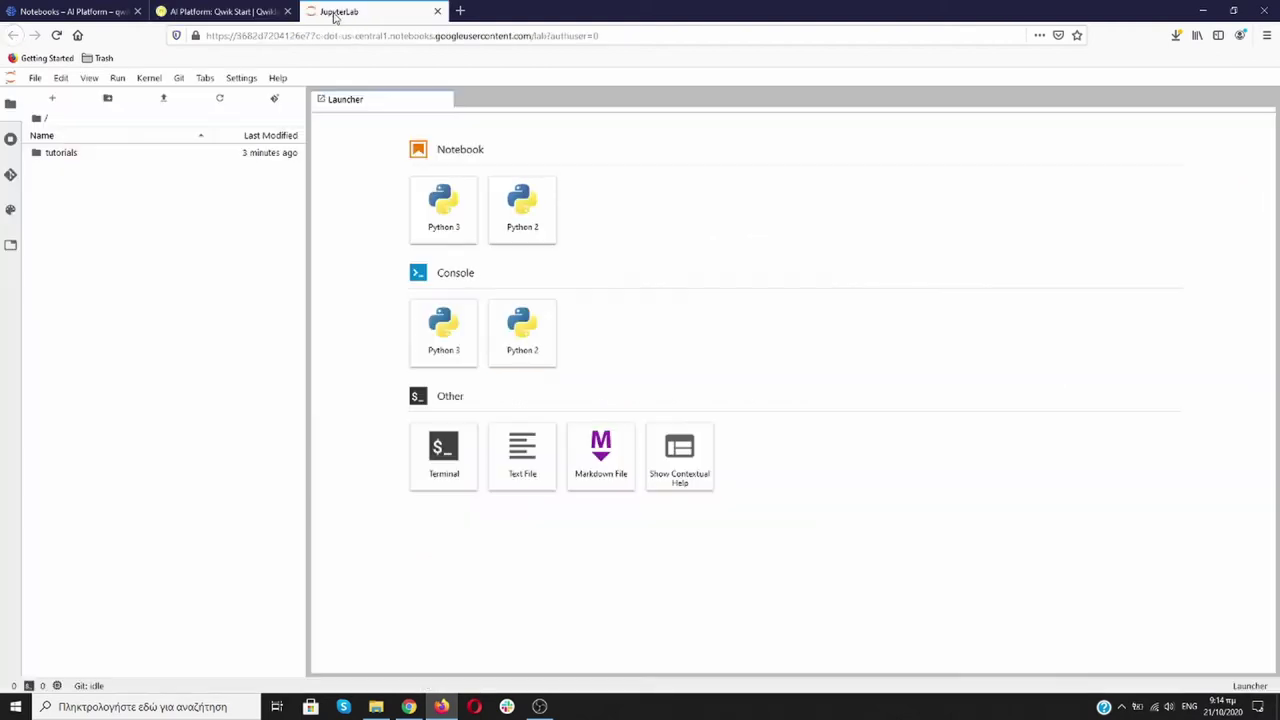
click(443, 449)
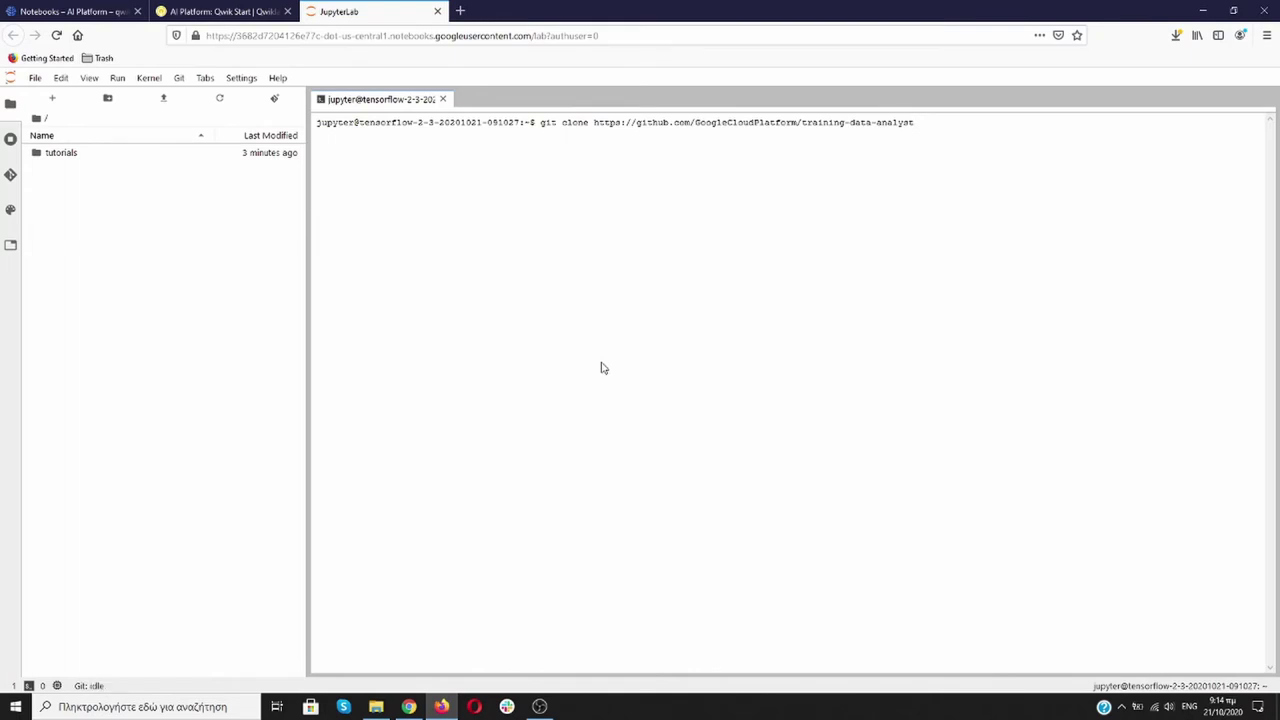
key(Return)
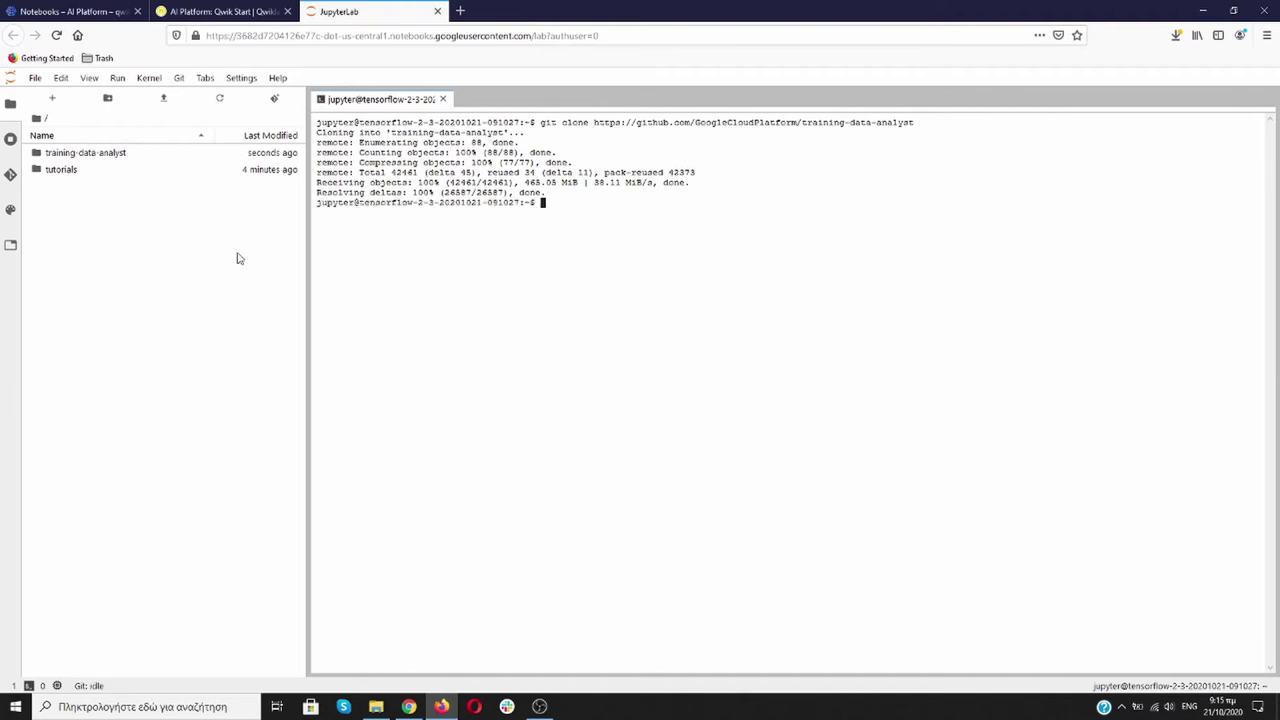
click(105, 158)
double_click(105, 157)
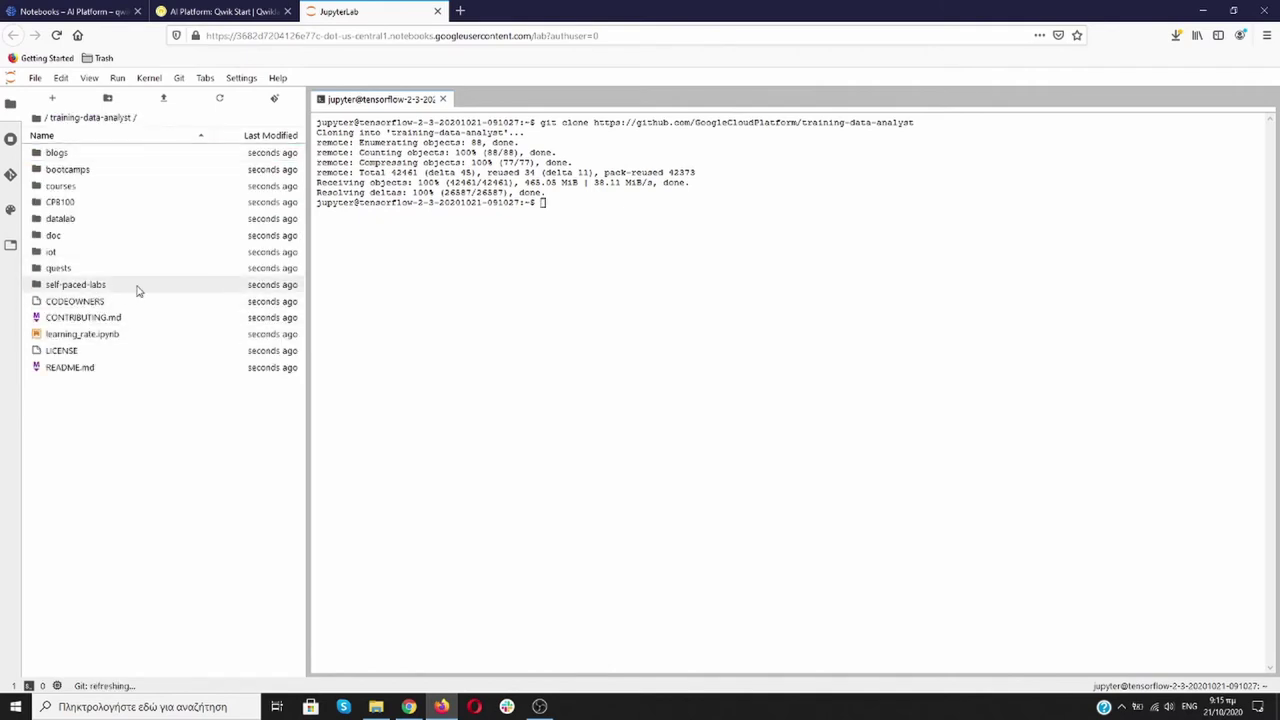
- Open the ai_platform_qwik_start.ipynb notebook from the self-paced-labs/ai-platform-qwikstart folder
click(138, 291)
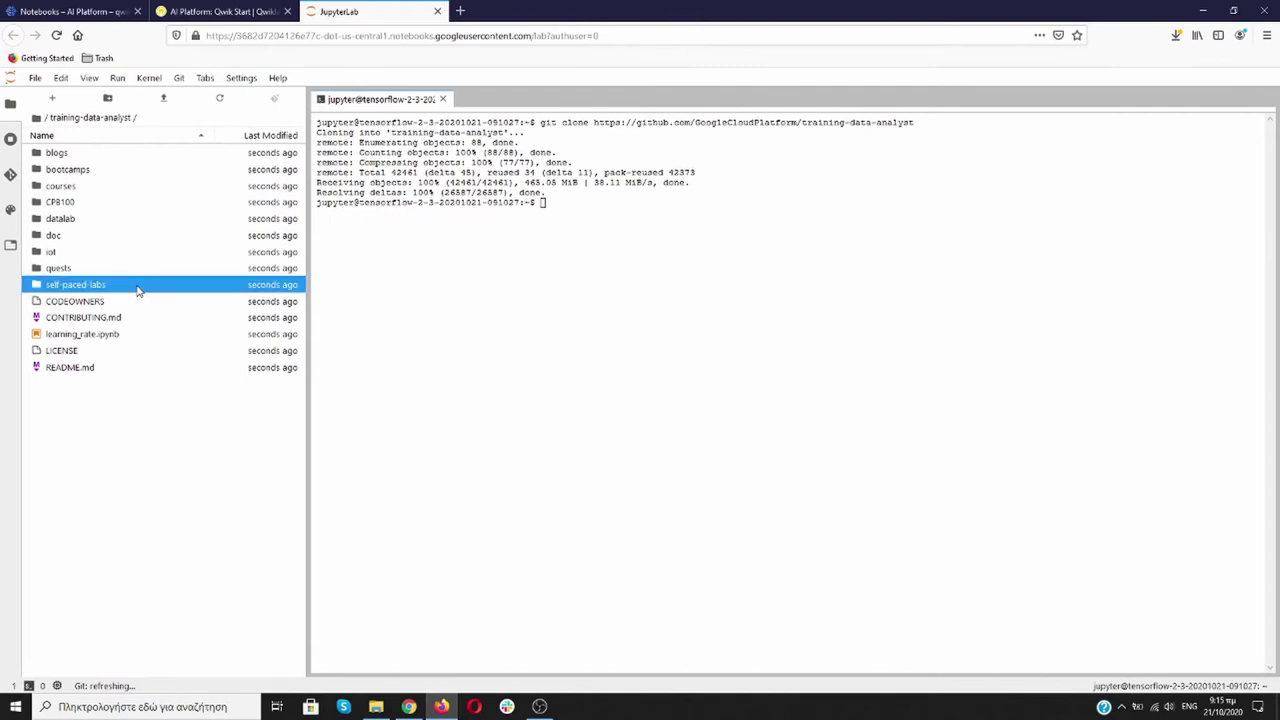
double_click(138, 289)
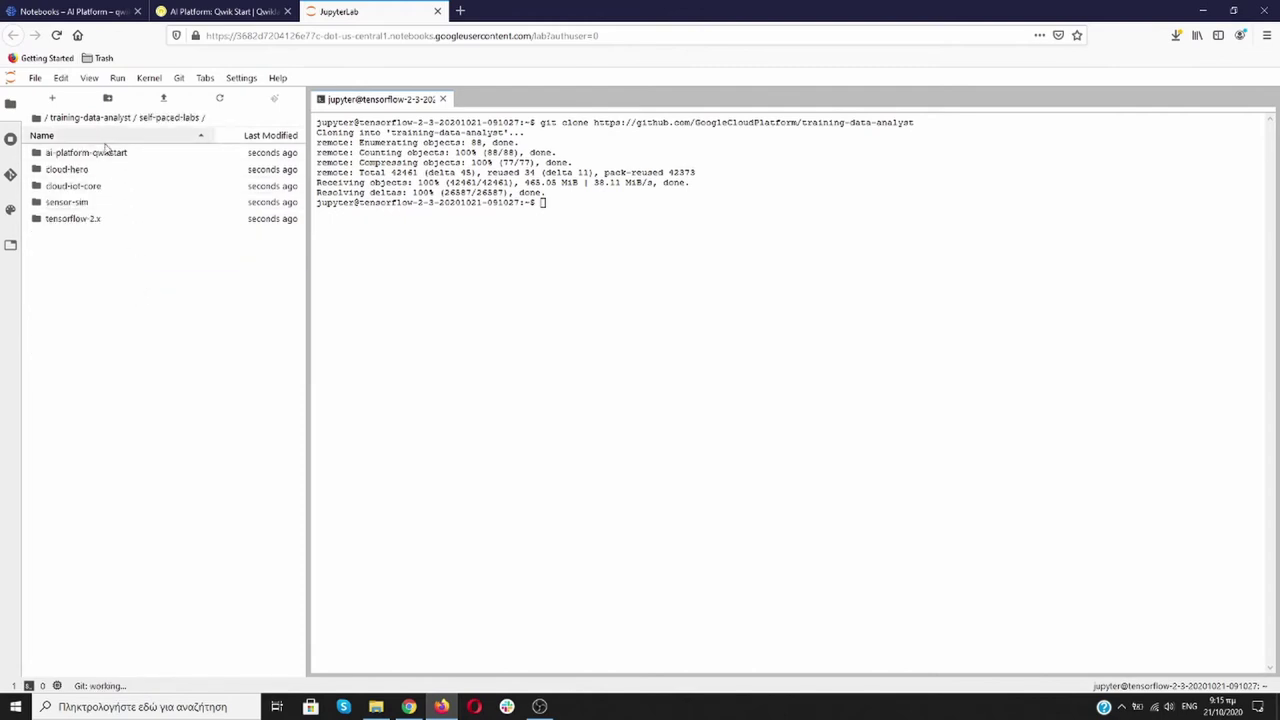
double_click(124, 156)
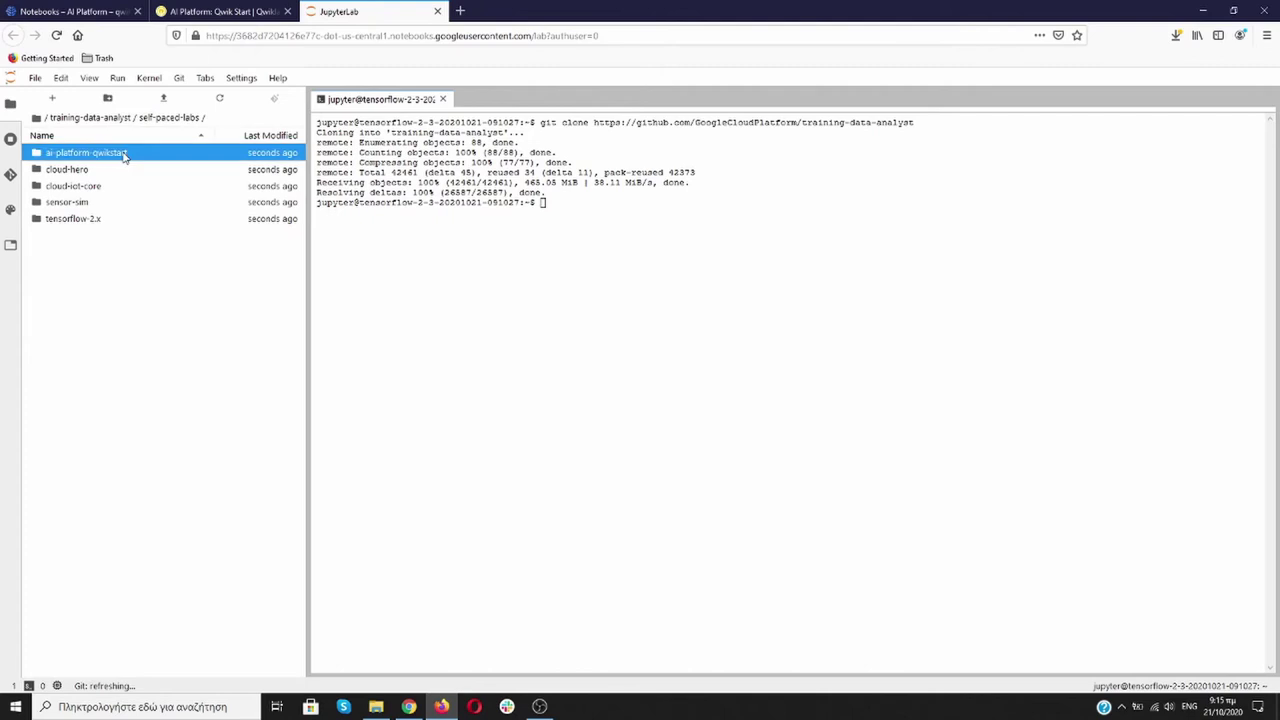
double_click(139, 159)
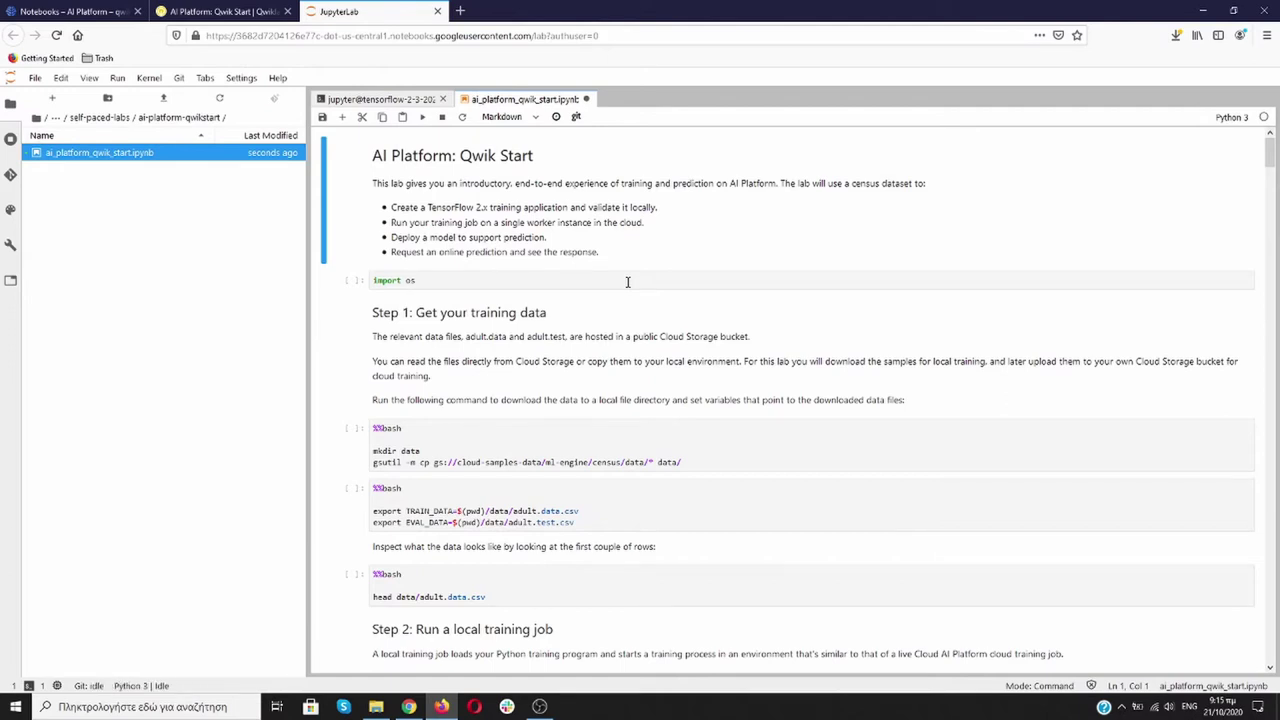
- Run the notebook's import os cell and the Step 1 cell that copies the census data into the data folder
click(628, 282)
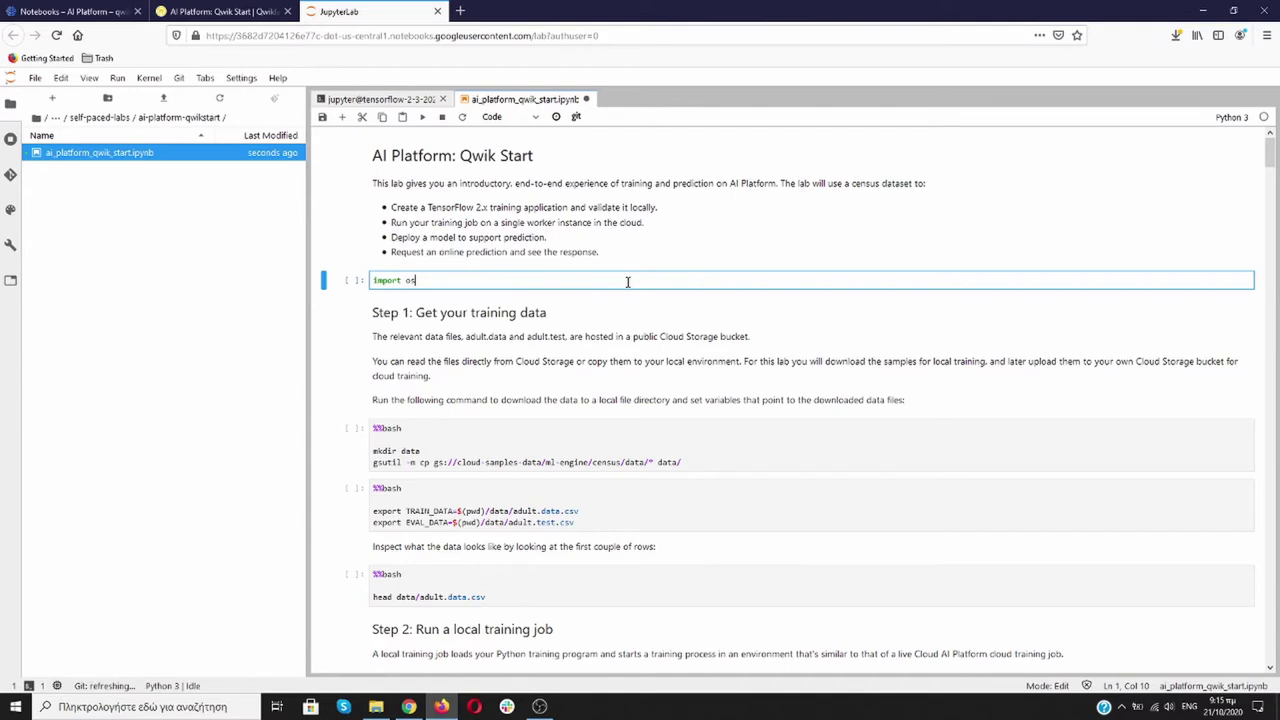
click(424, 118)
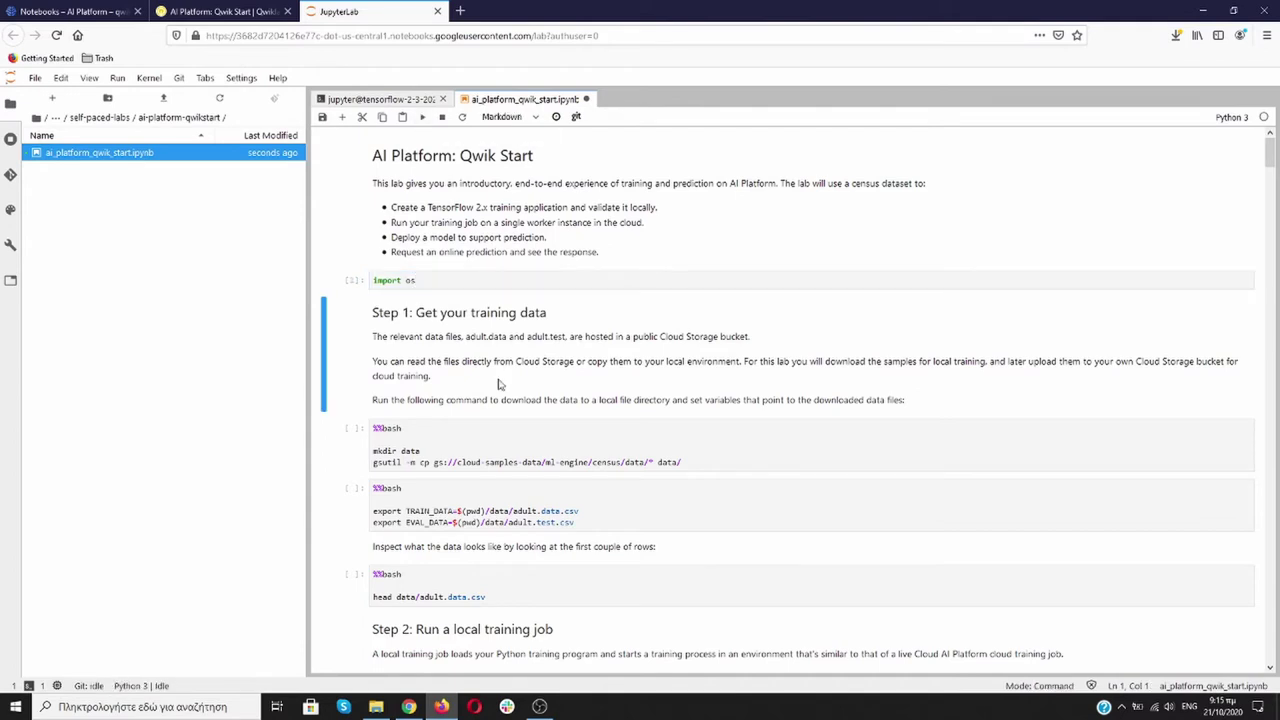
click(586, 436)
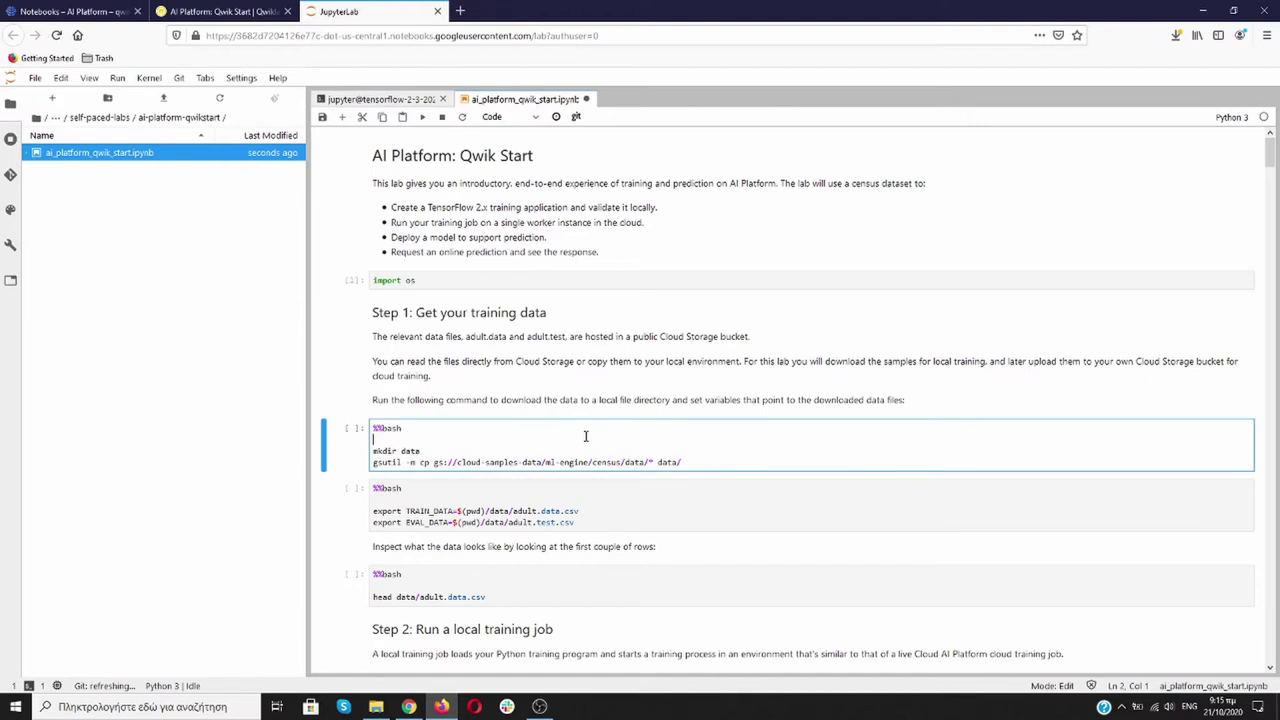
key(shift+Return)
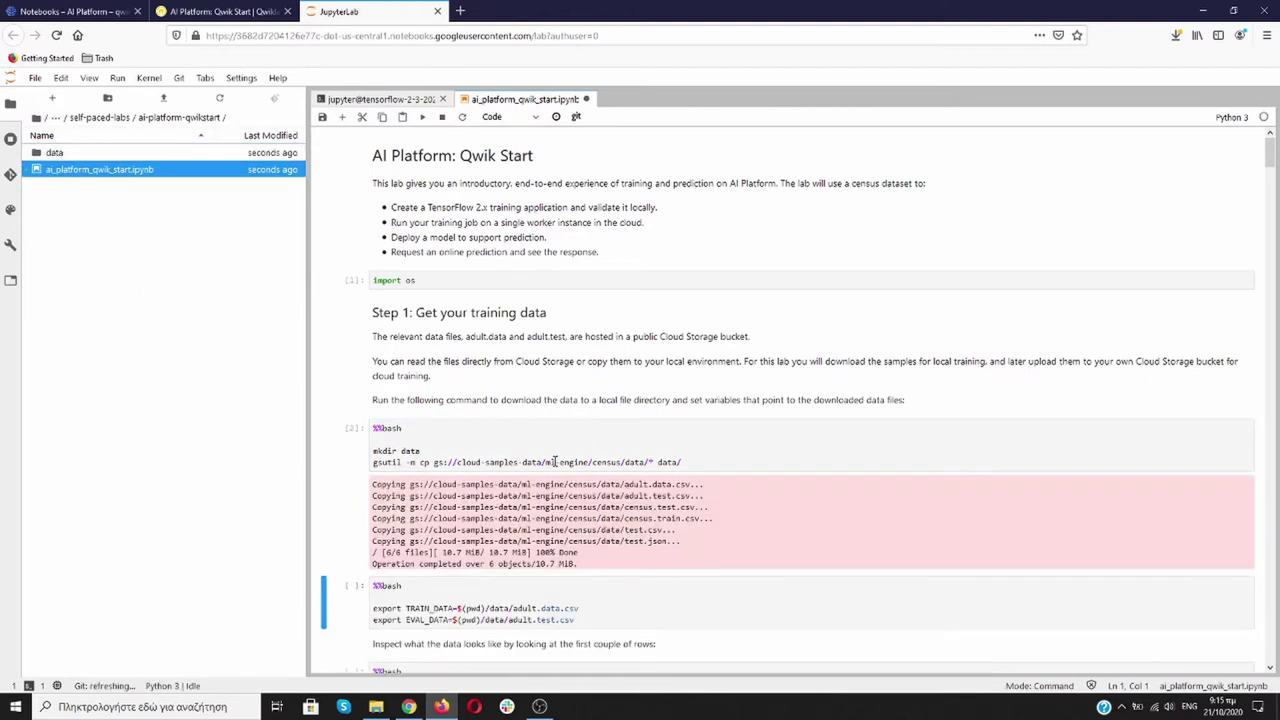
- Run the cell exporting TRAIN_DATA and EVAL_DATA, and check the downloaded files in the data folder
scroll(600, 461, down, 3)
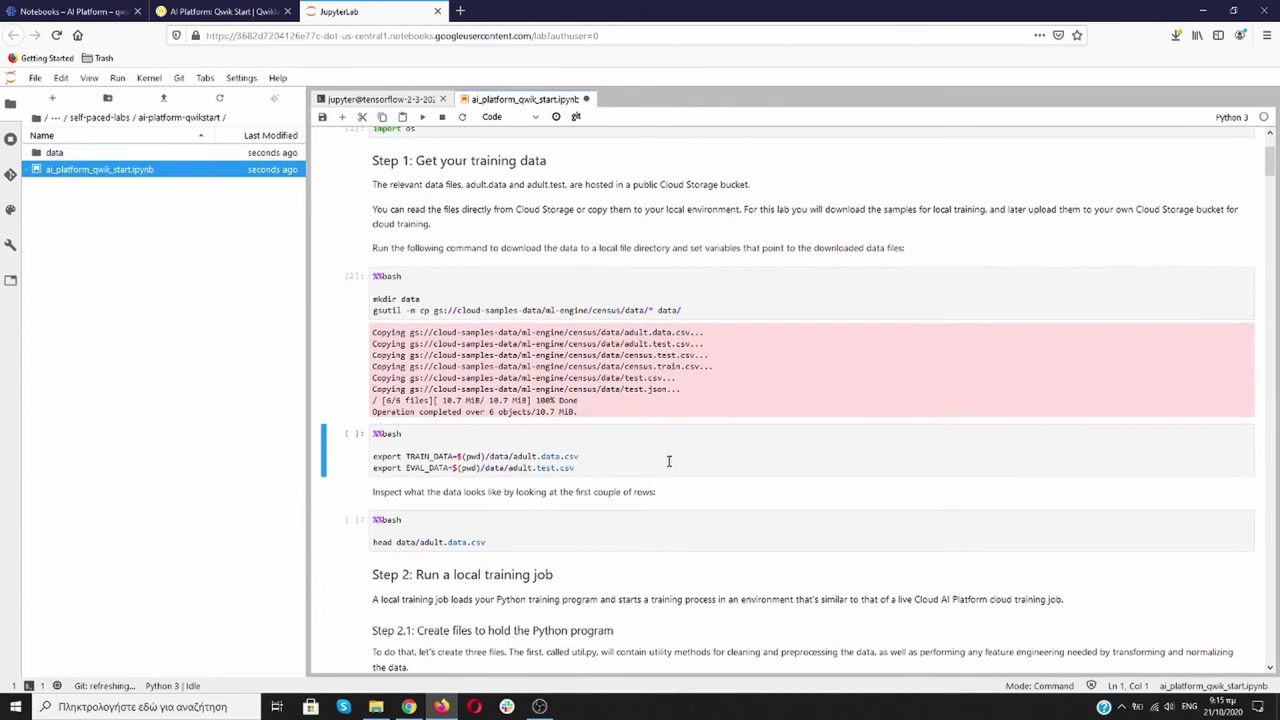
click(669, 461)
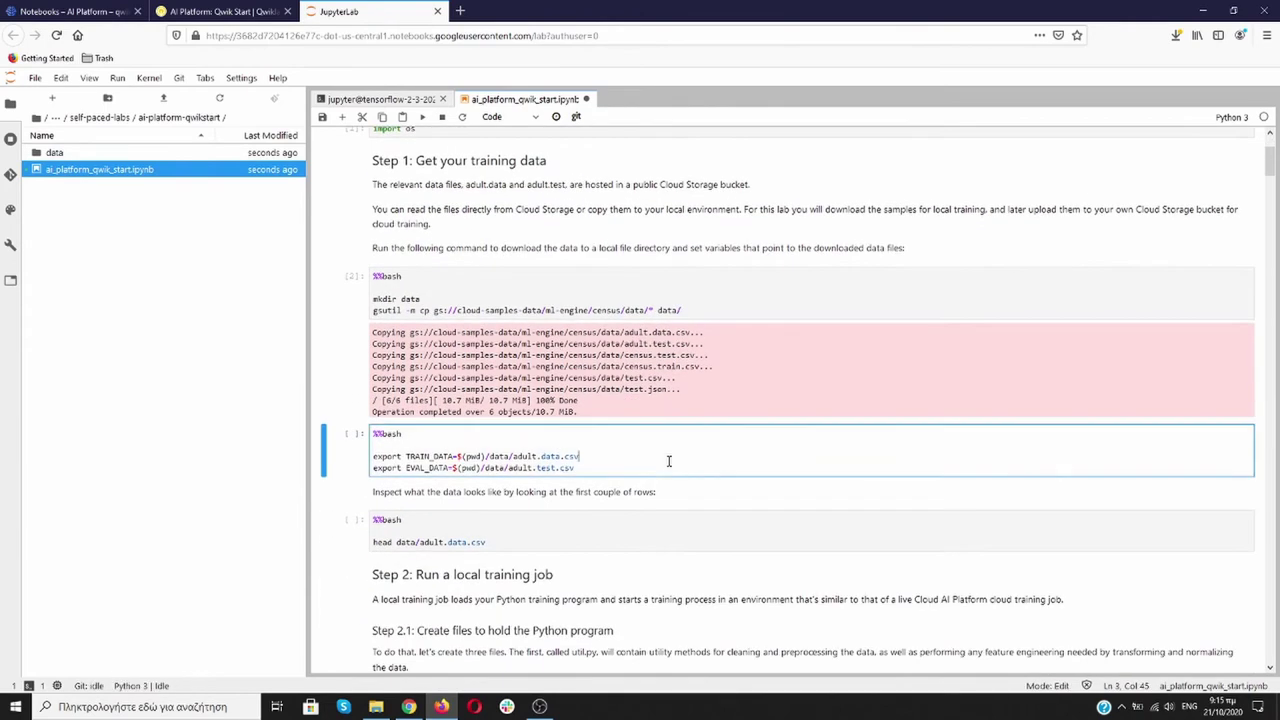
key(shift+Return)
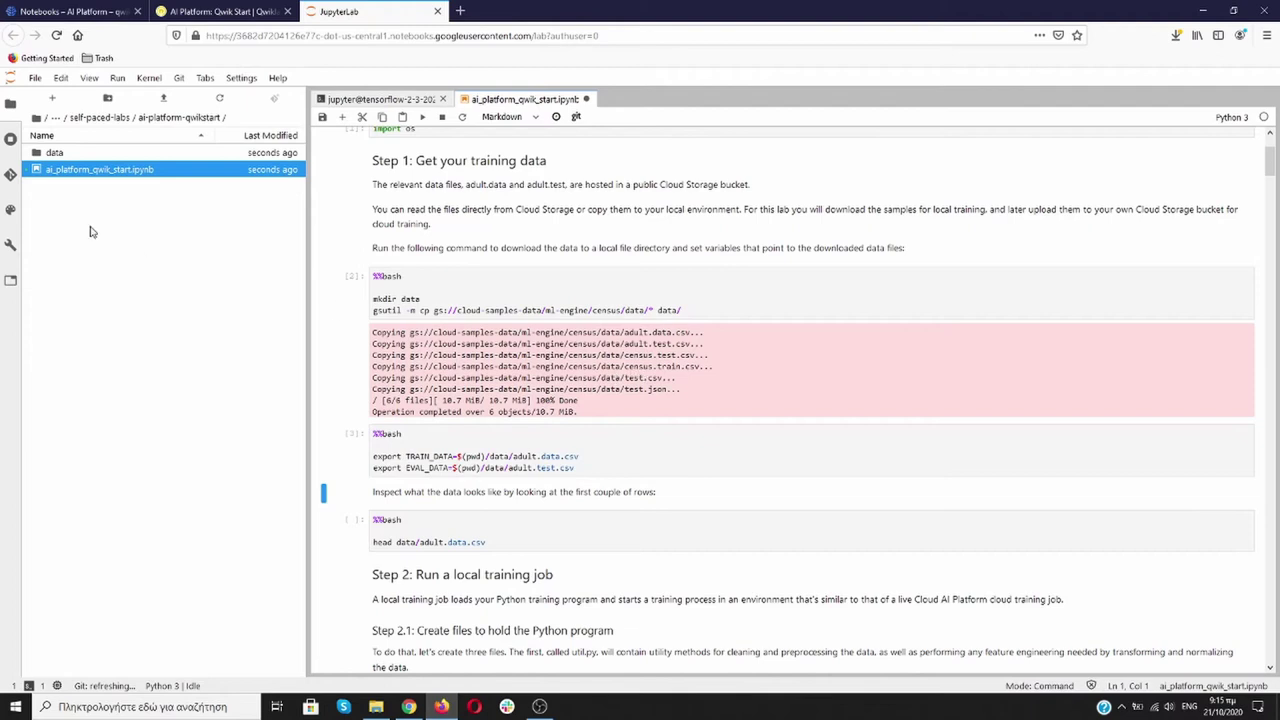
double_click(54, 152)
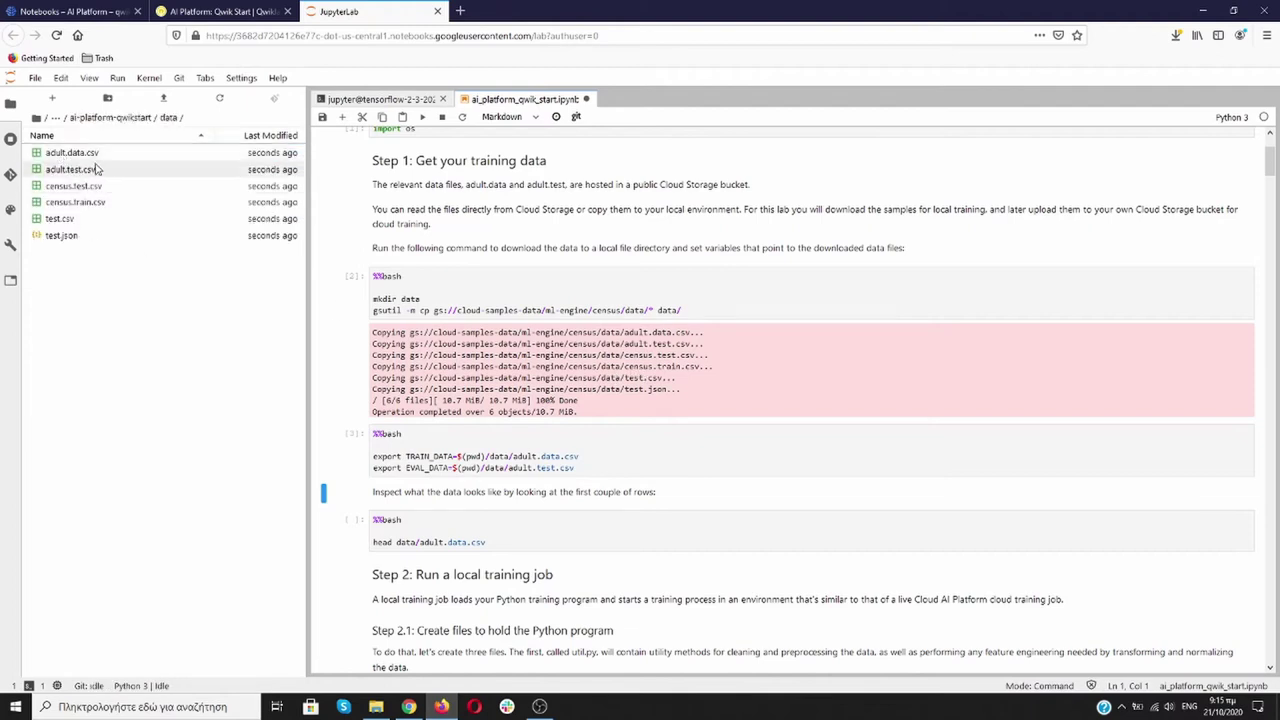
click(111, 117)
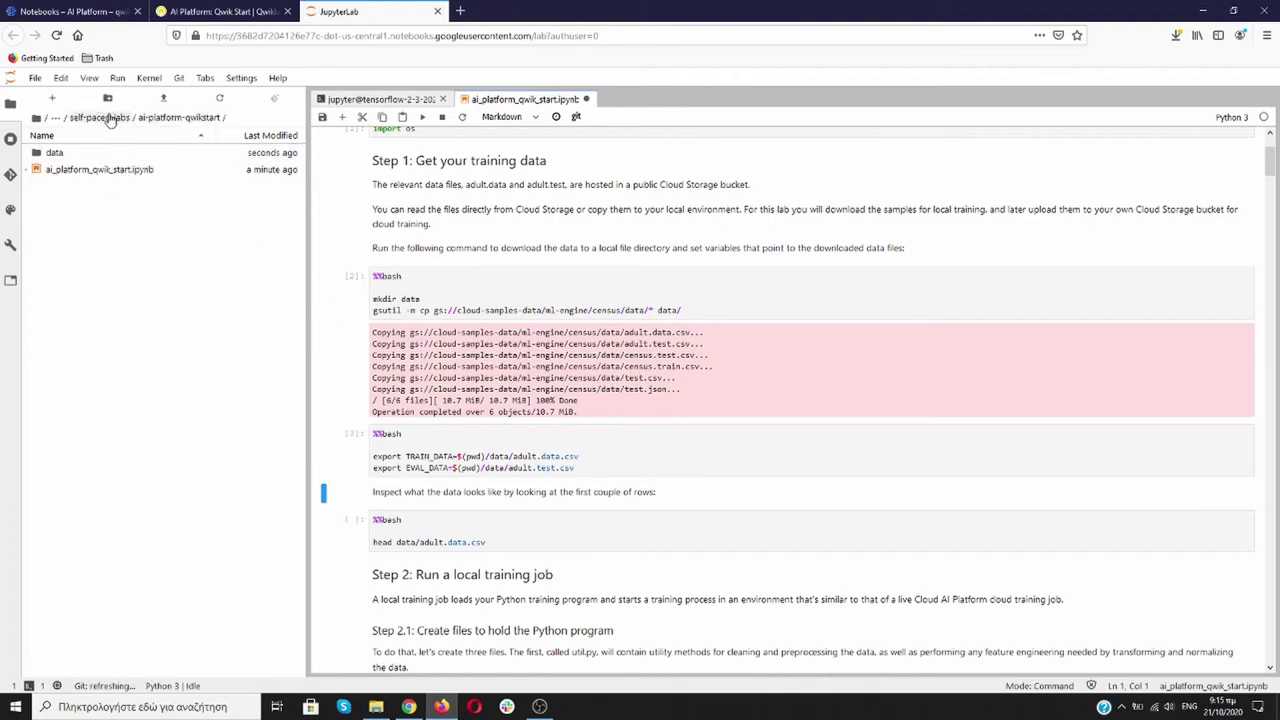
- Run the head data/adult.data.csv cell and review the first rows of the training data
scroll(580, 435, down, 3)
click(592, 376)
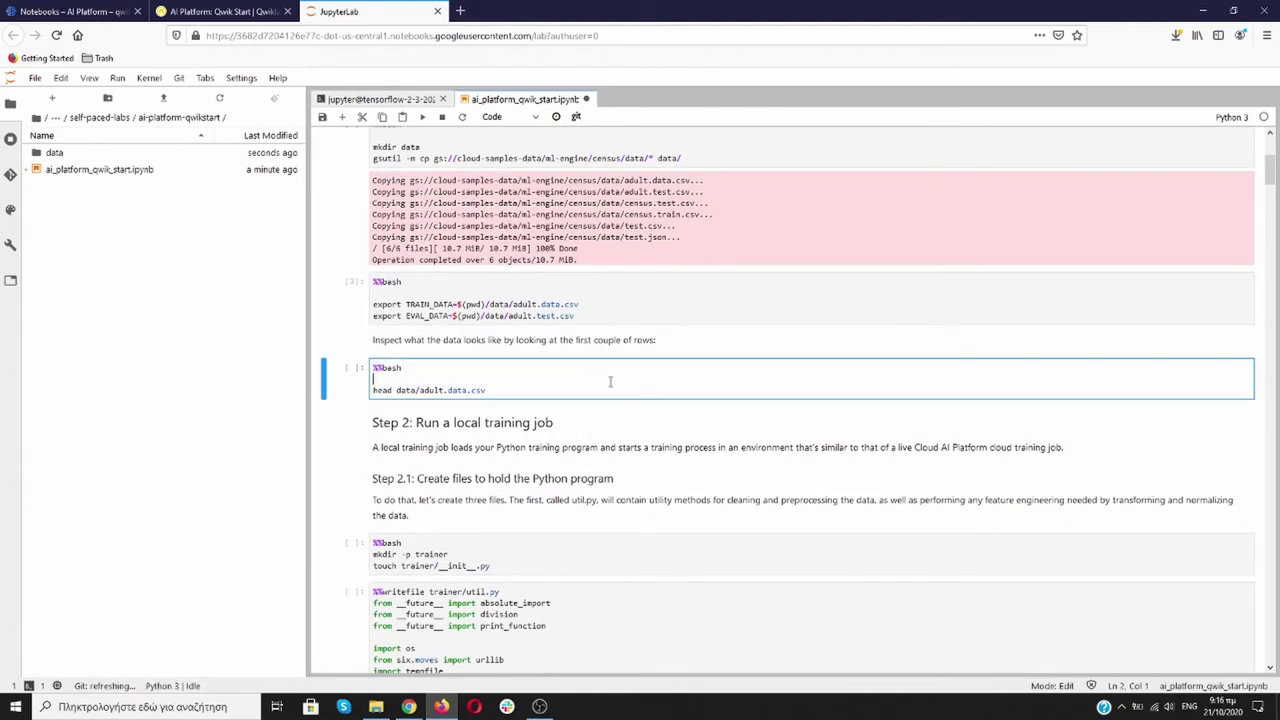
key(shift+Return)
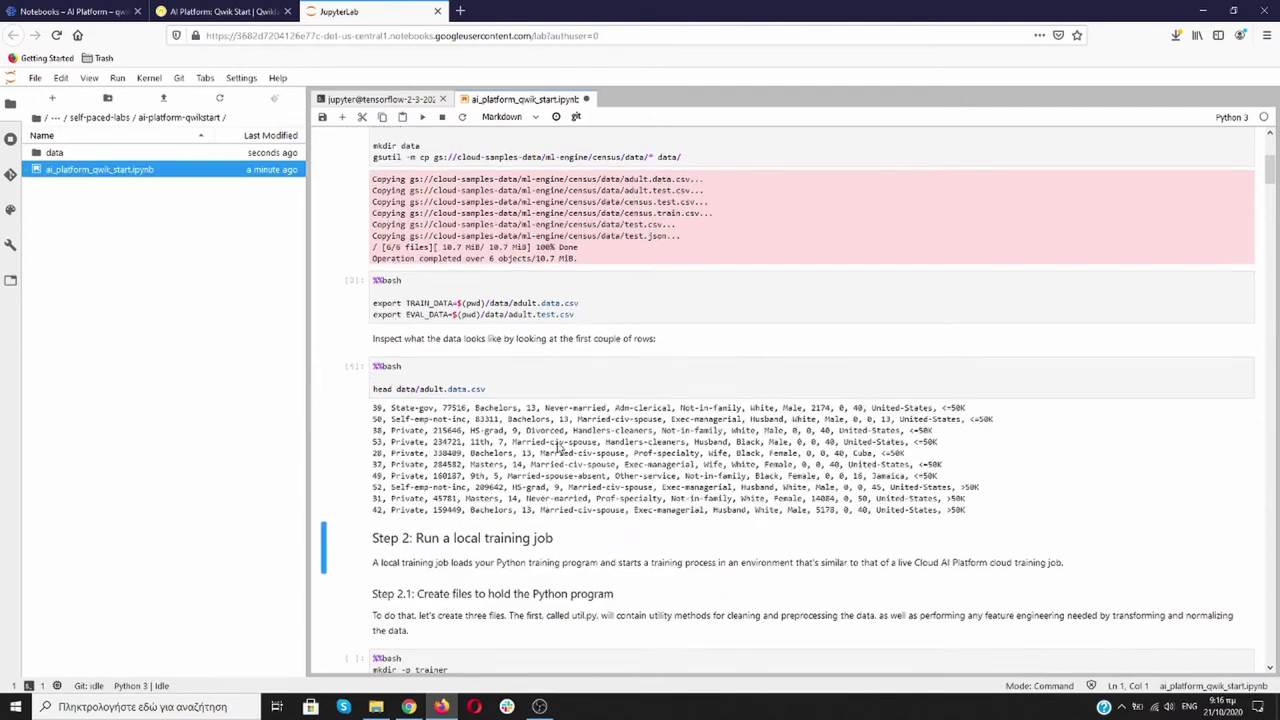
scroll(558, 449, down, 1)
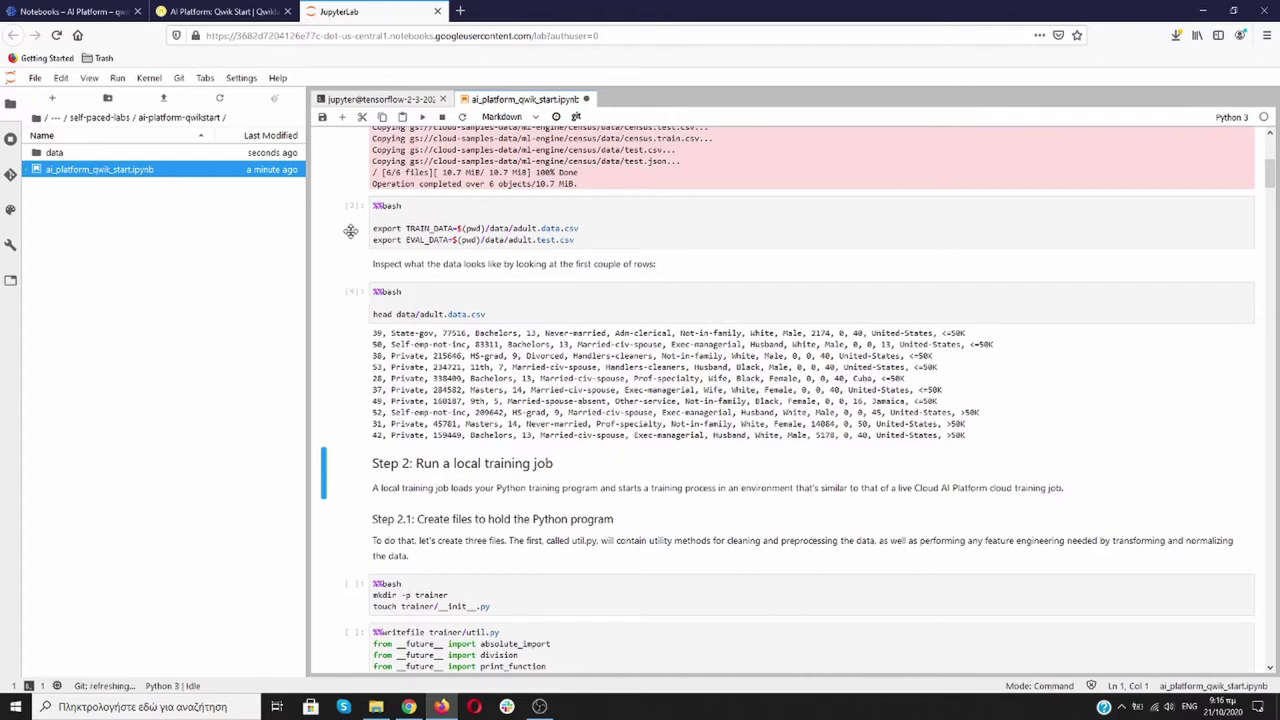
scroll(560, 395, down, 1)
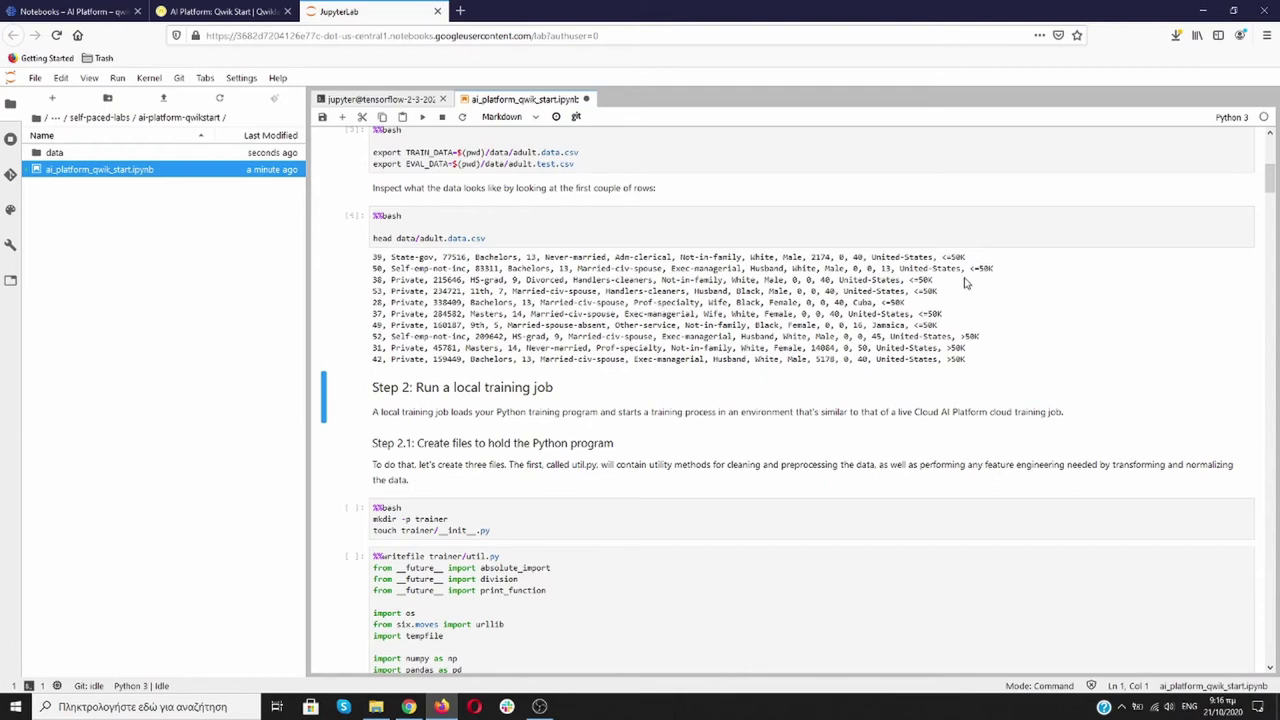
- Run the Step 2.1 cell that creates the trainer directory with its __init__.py file
scroll(705, 320, down, 3)
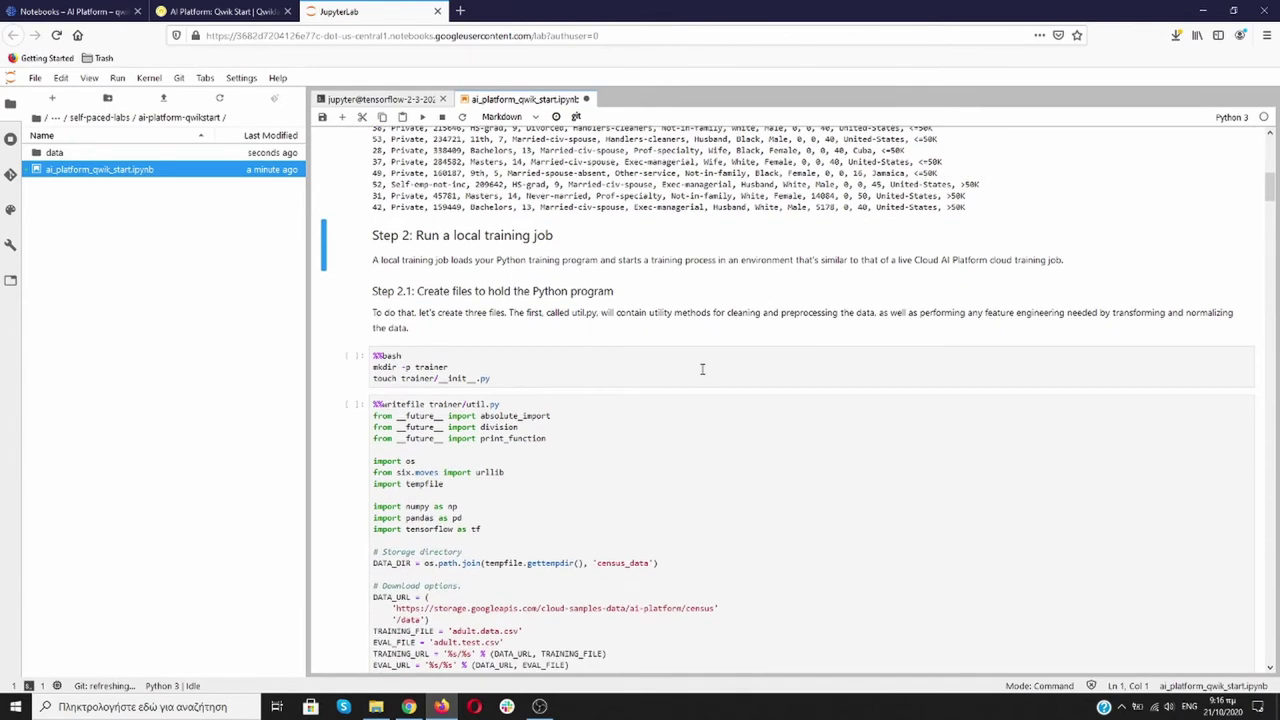
click(702, 369)
key(shift+Return)
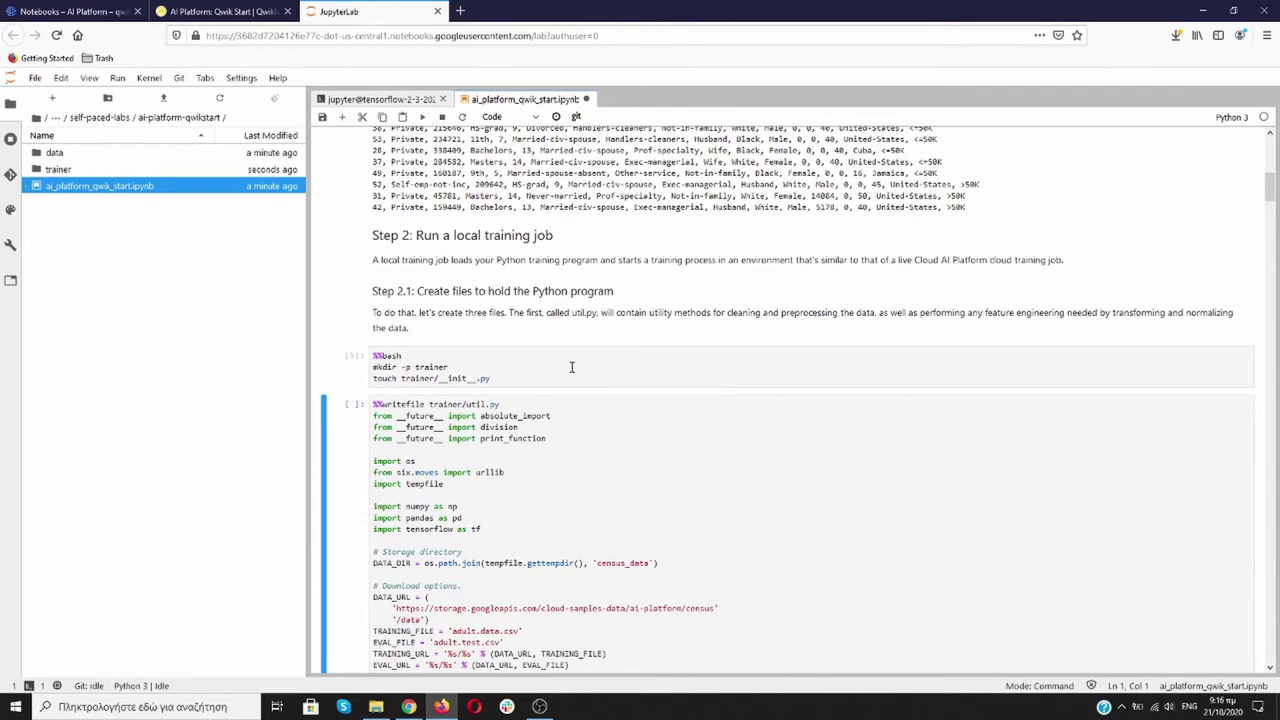
- Run the cell that writes trainer/util.py and open the trainer folder to check the created files
scroll(572, 367, down, 2)
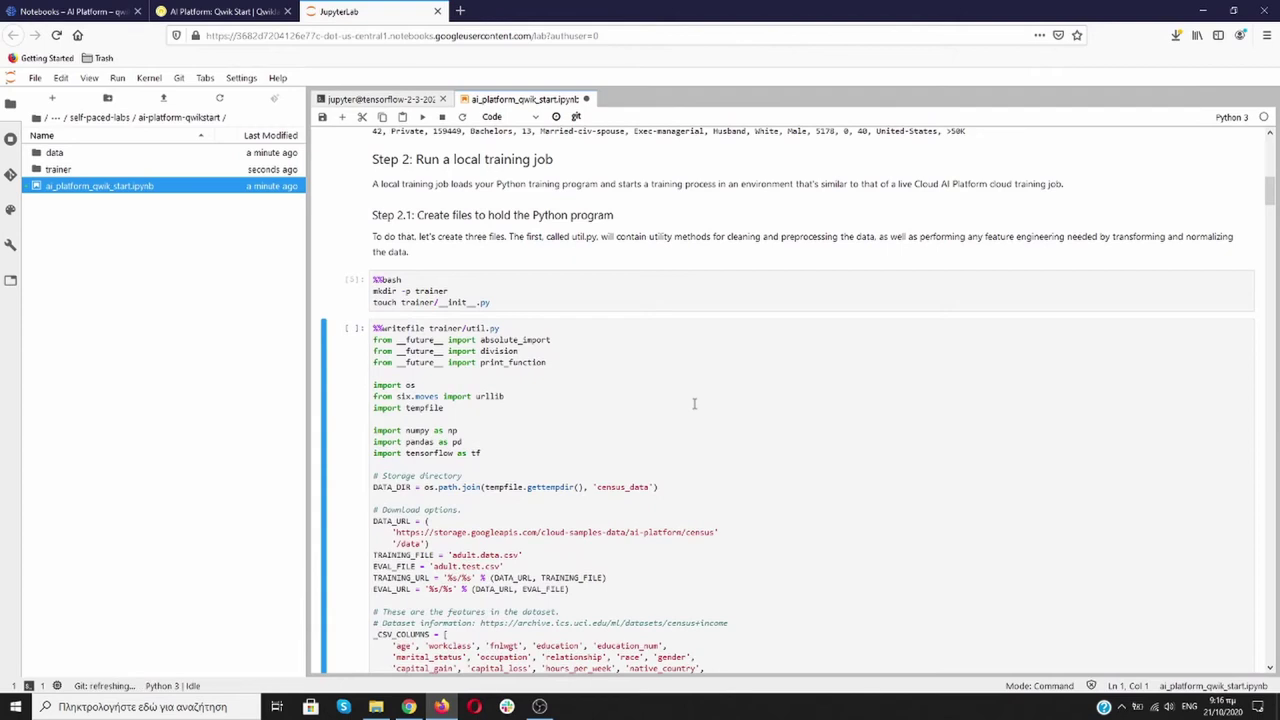
key(shift+Return)
click(58, 172)
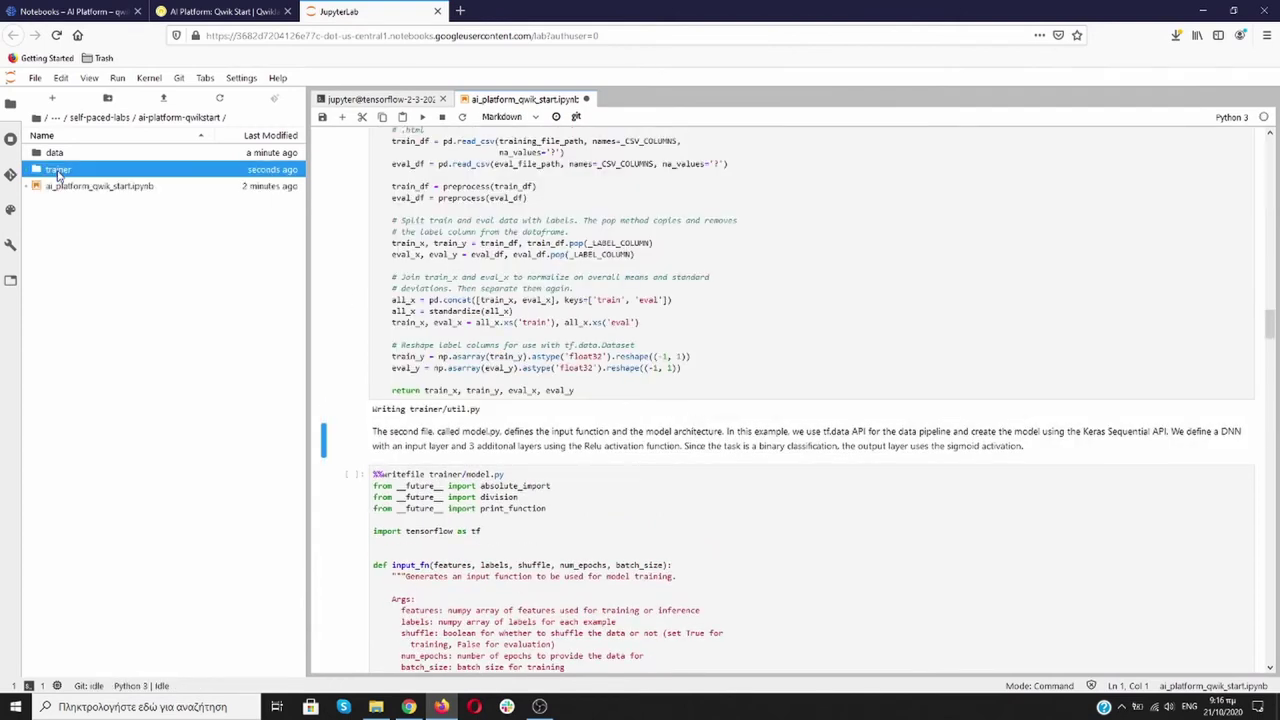
double_click(58, 172)
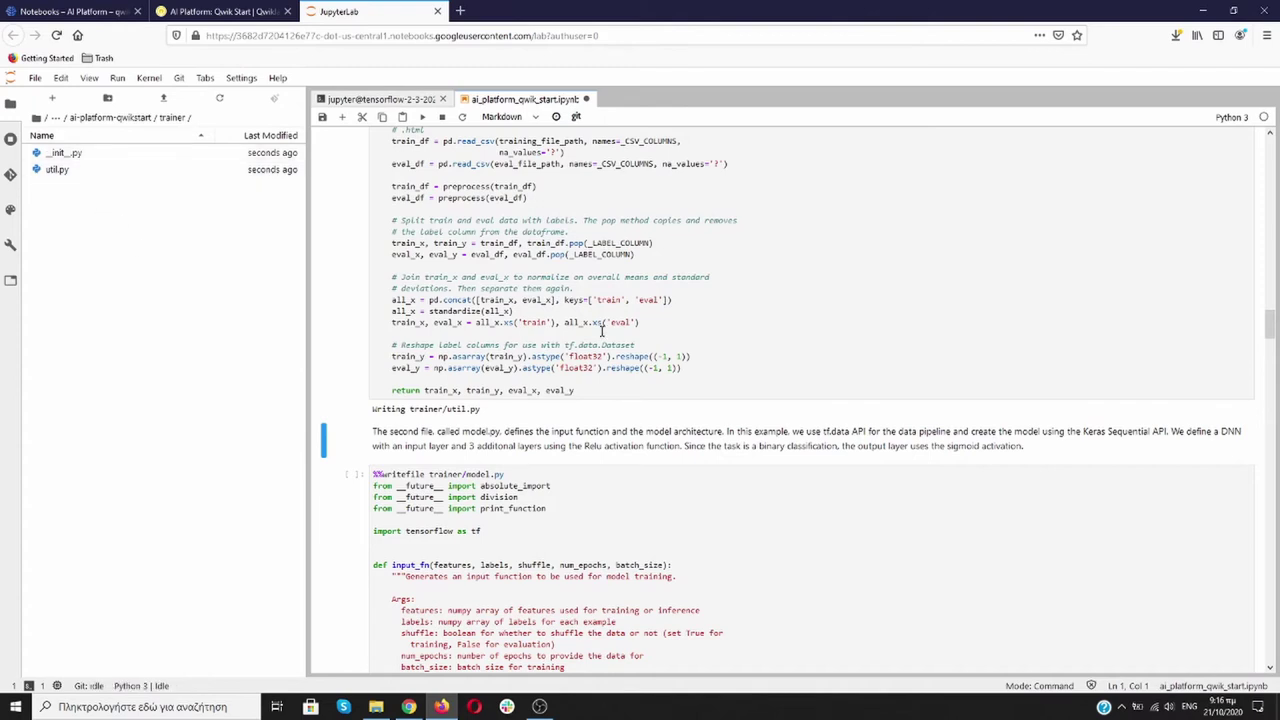
- Examine the trainer/util.py code, including its CSV columns, label column, unused columns, categorical types and data-cleaning functions
scroll(602, 330, down, 3)
scroll(602, 330, up, 20)
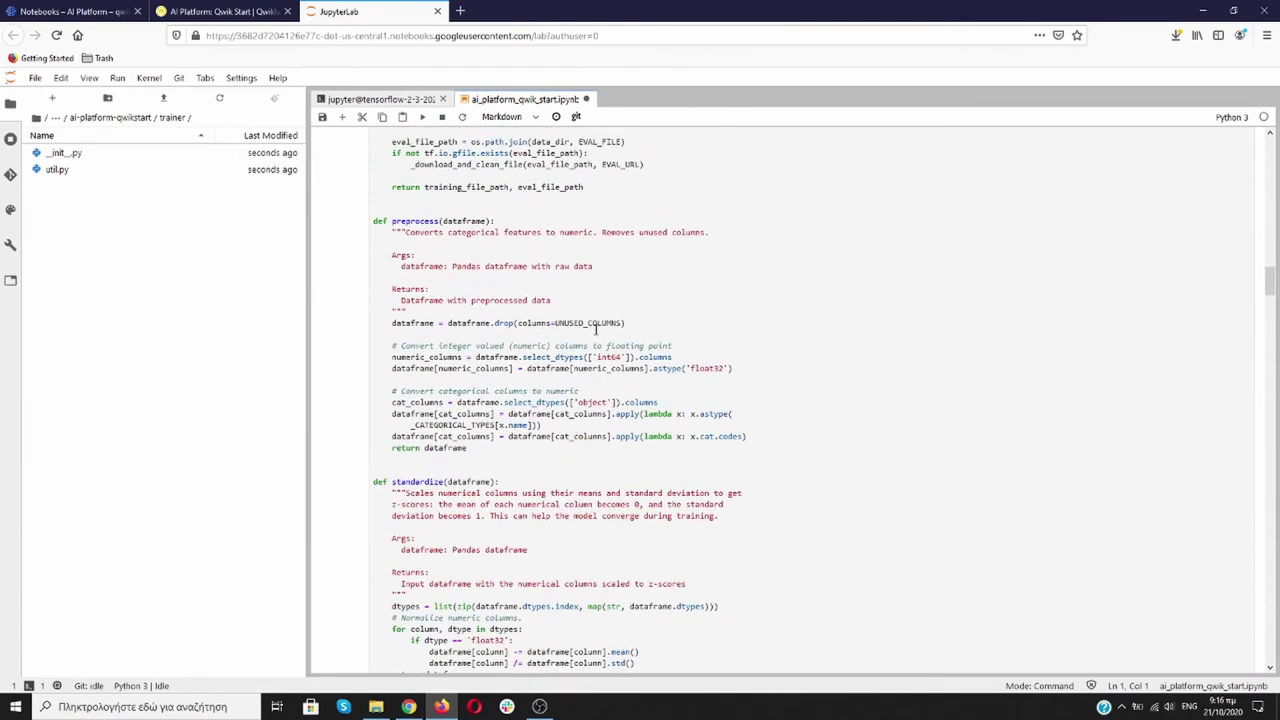
scroll(600, 330, up, 10)
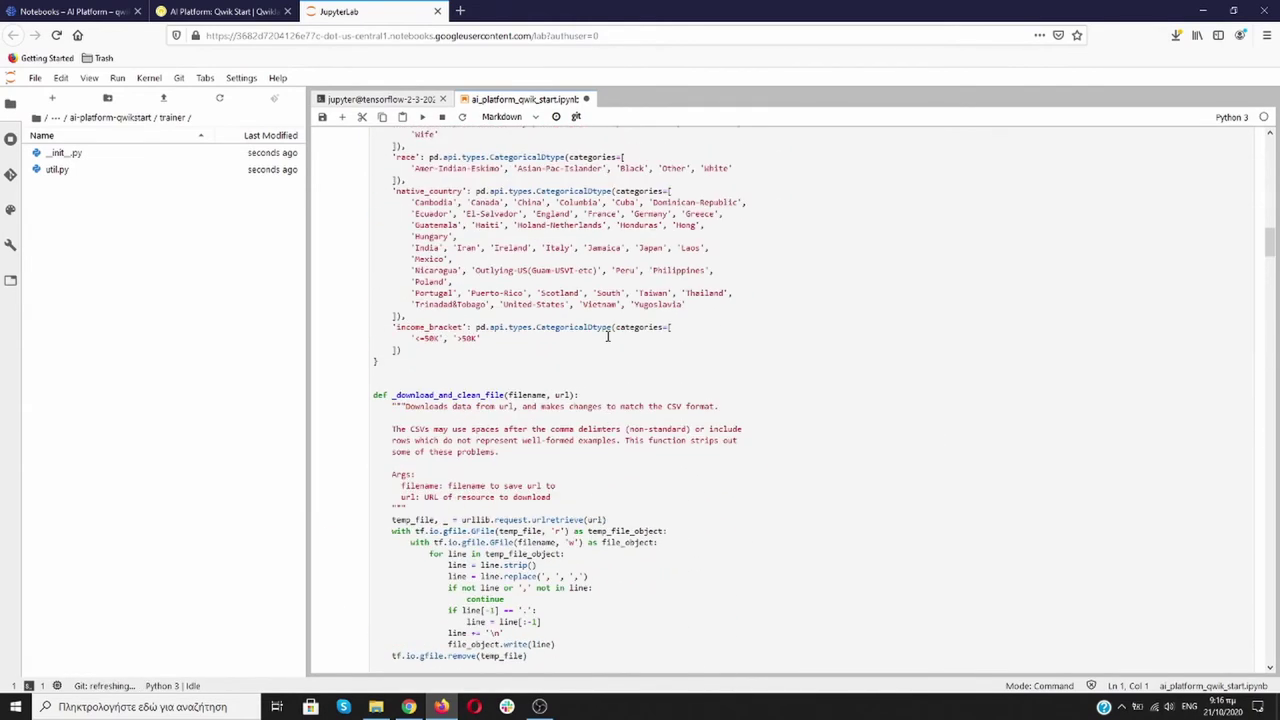
scroll(607, 336, up, 9)
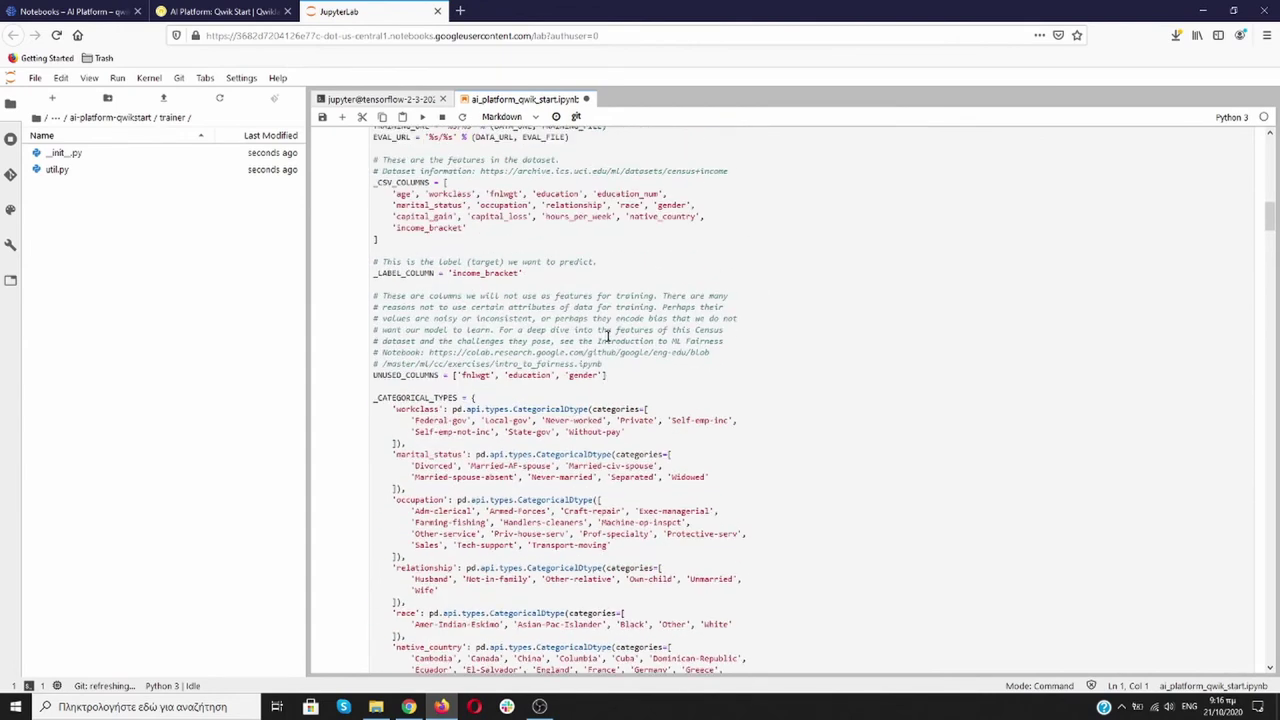
scroll(607, 336, up, 5)
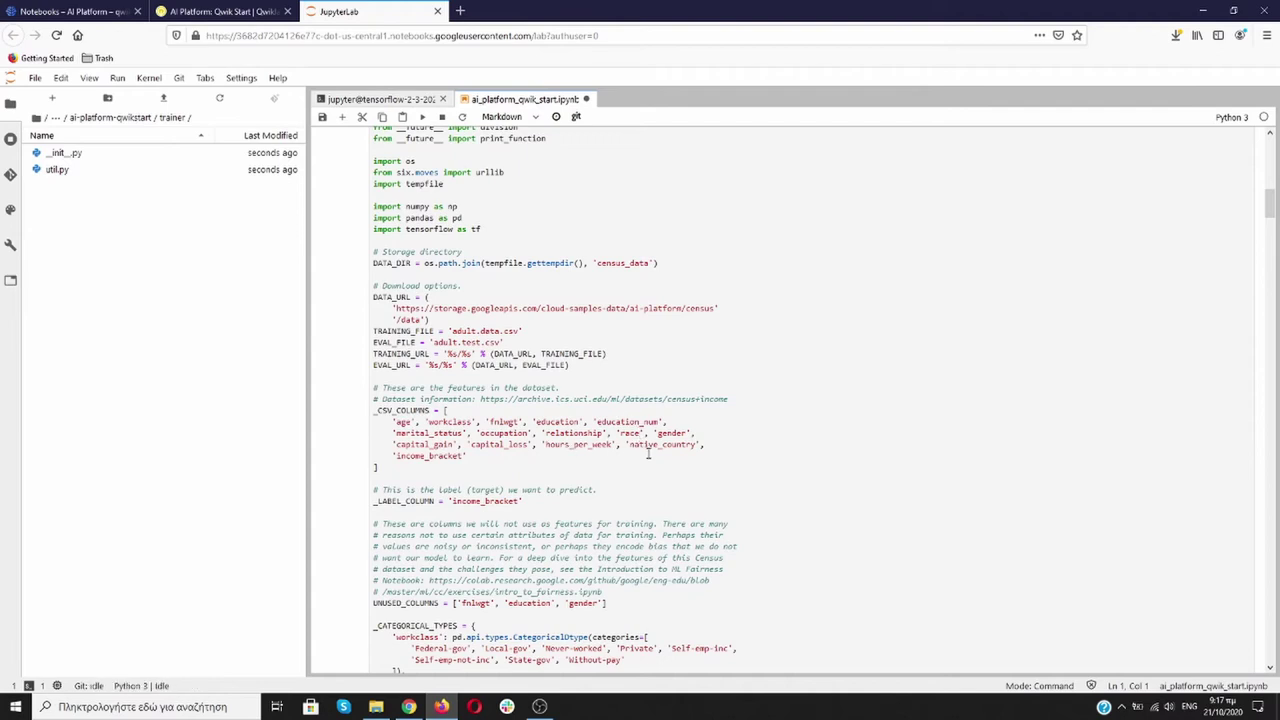
scroll(666, 452, up, 4)
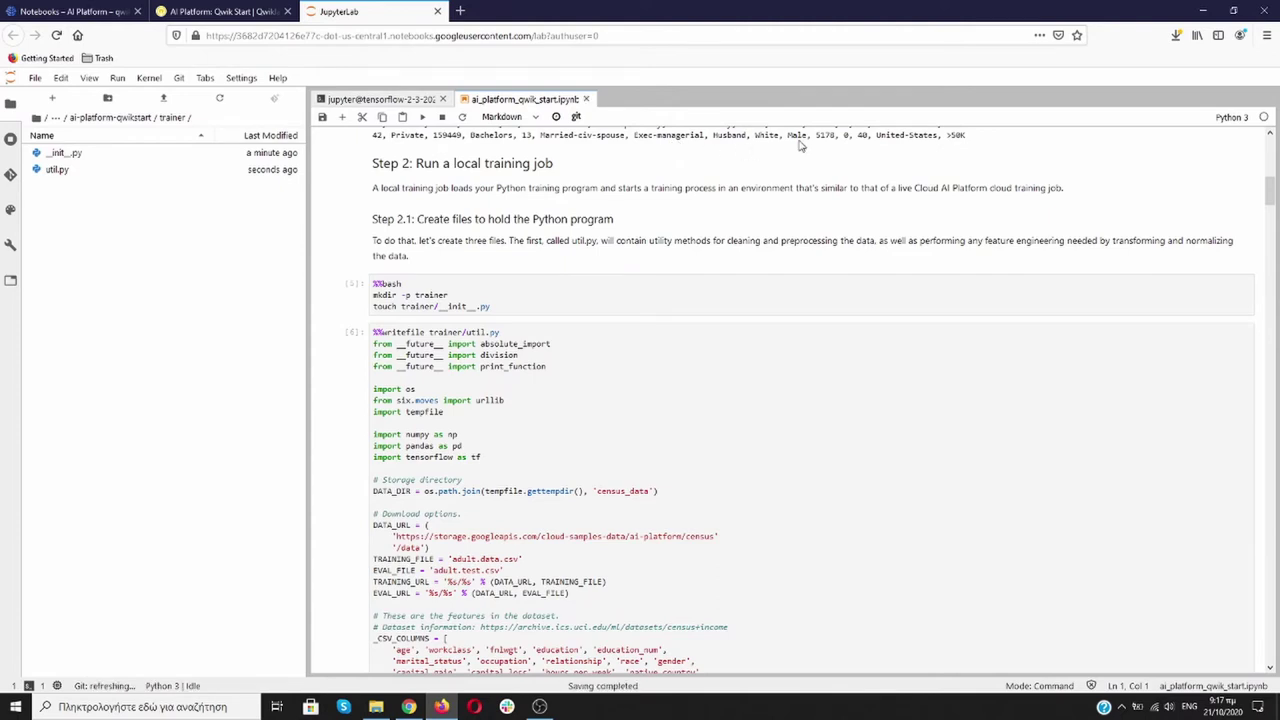
scroll(810, 298, down, 2)
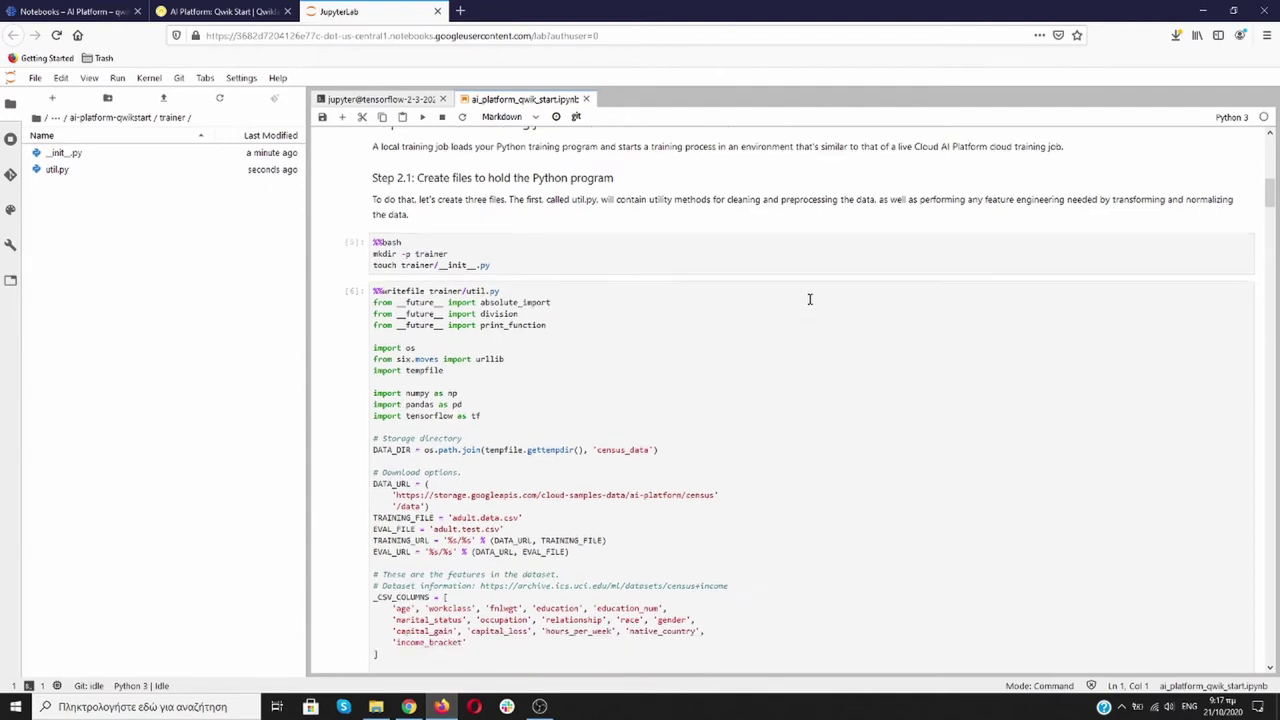
scroll(810, 298, up, 2)
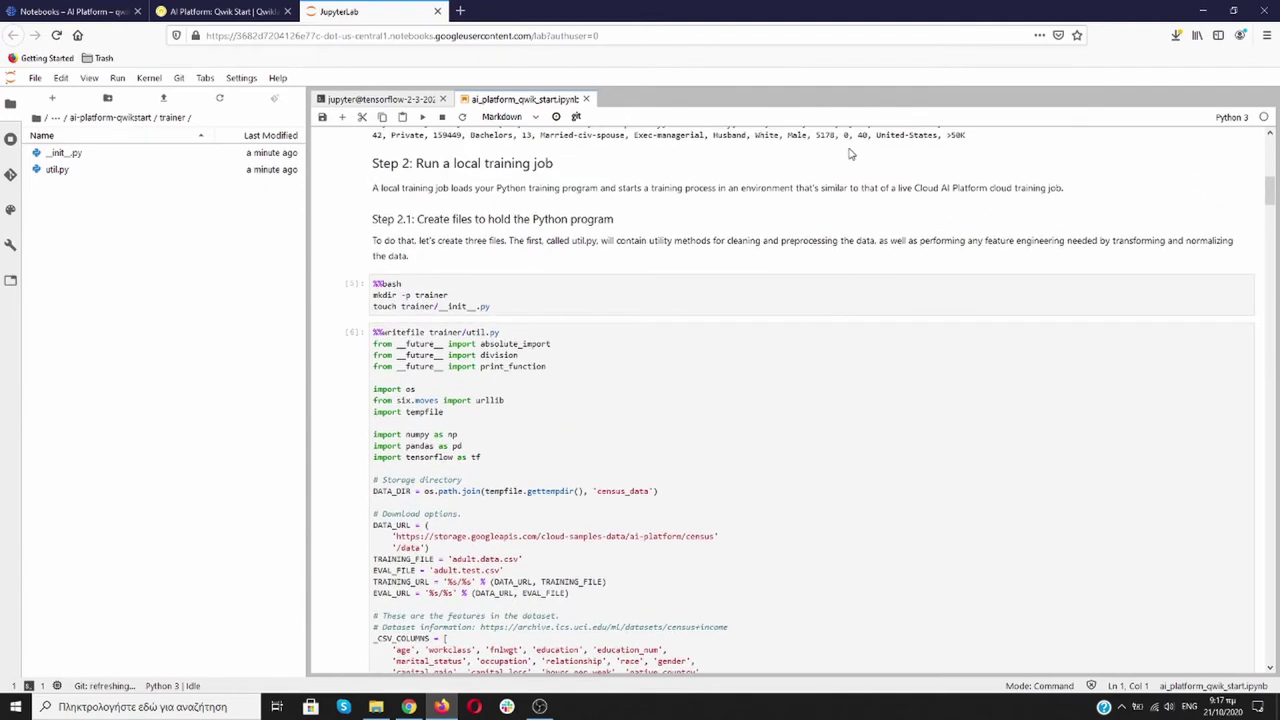
scroll(556, 358, down, 10)
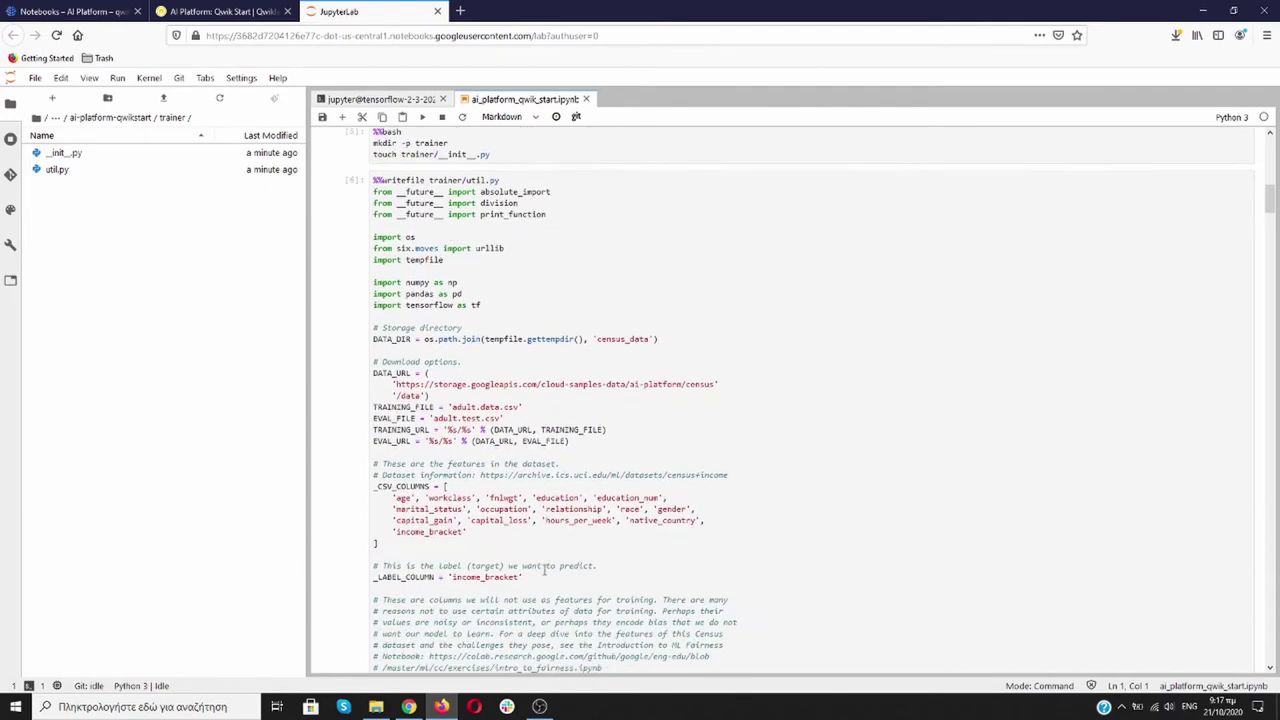
scroll(556, 358, down, 6)
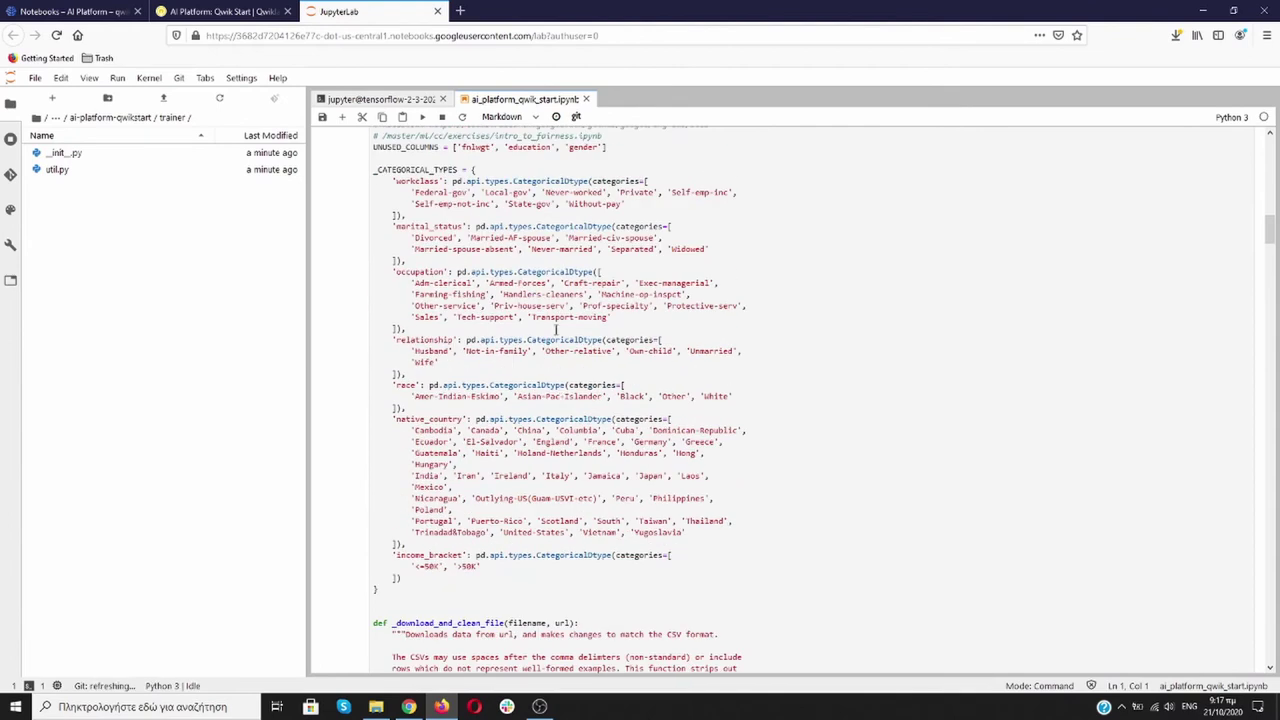
scroll(556, 326, down, 10)
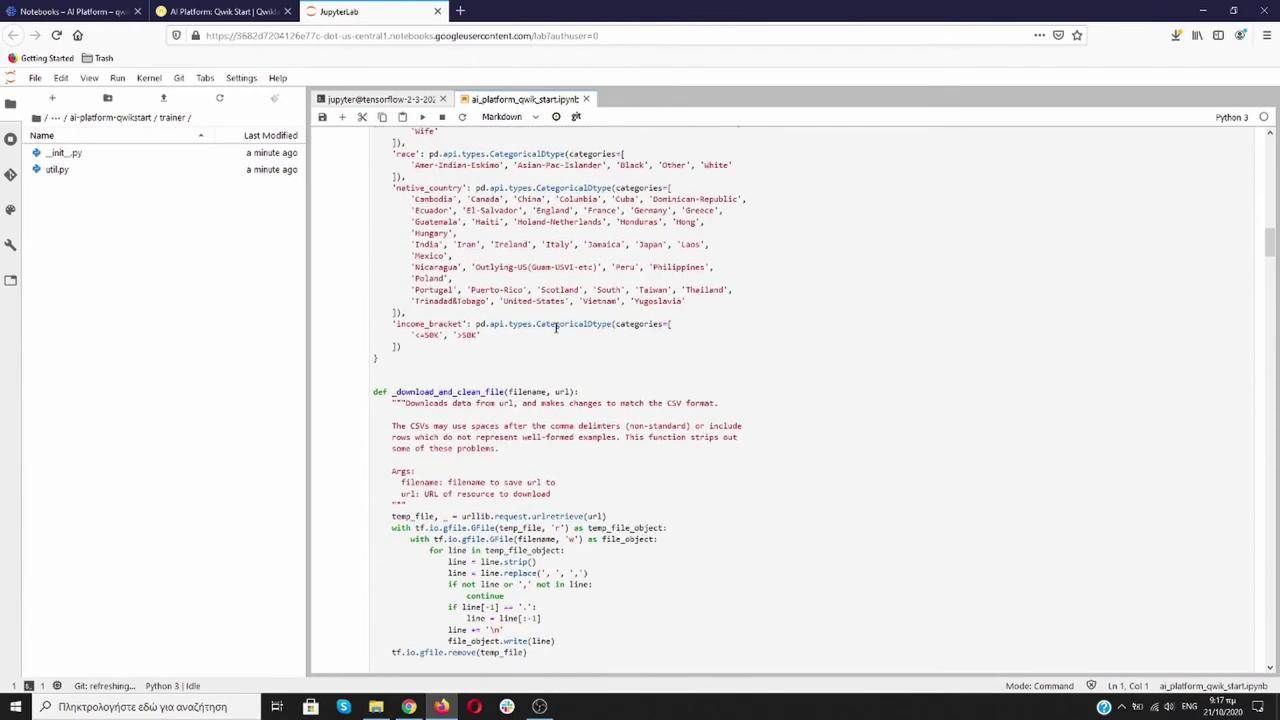
- Run the cell that writes trainer/model.py and review its description and input function code
scroll(556, 326, down, 20)
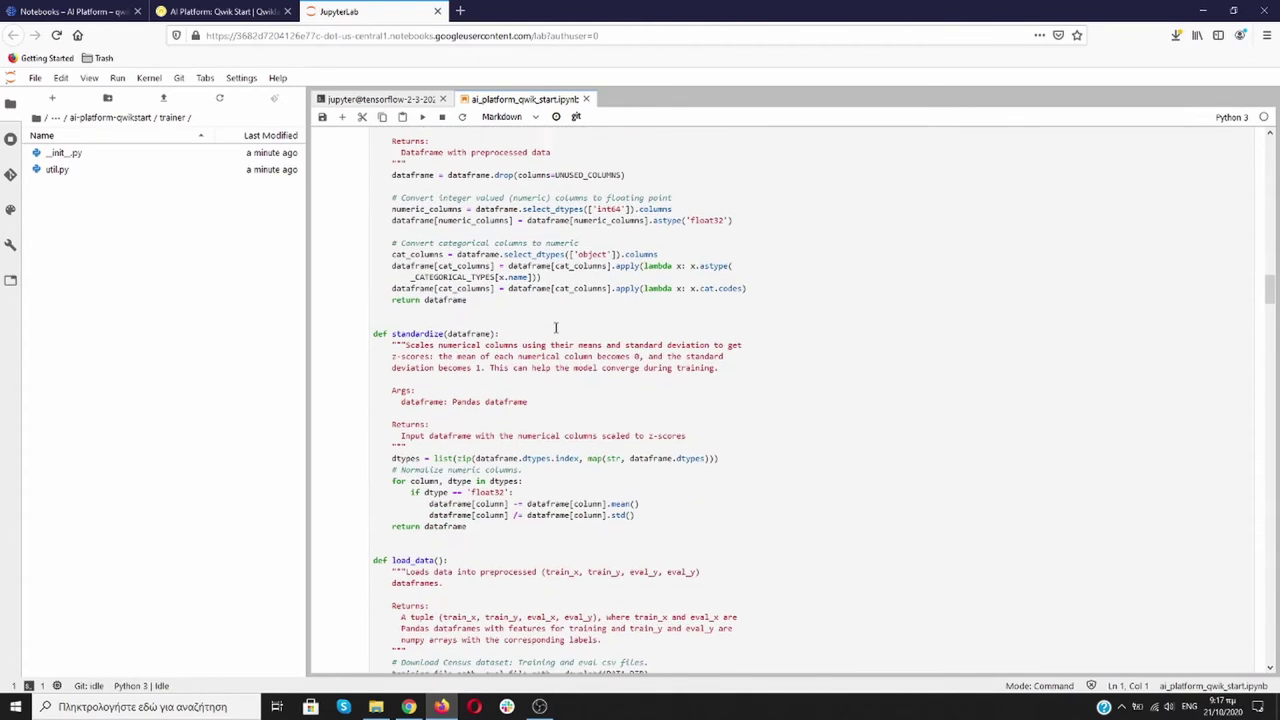
scroll(556, 328, down, 12)
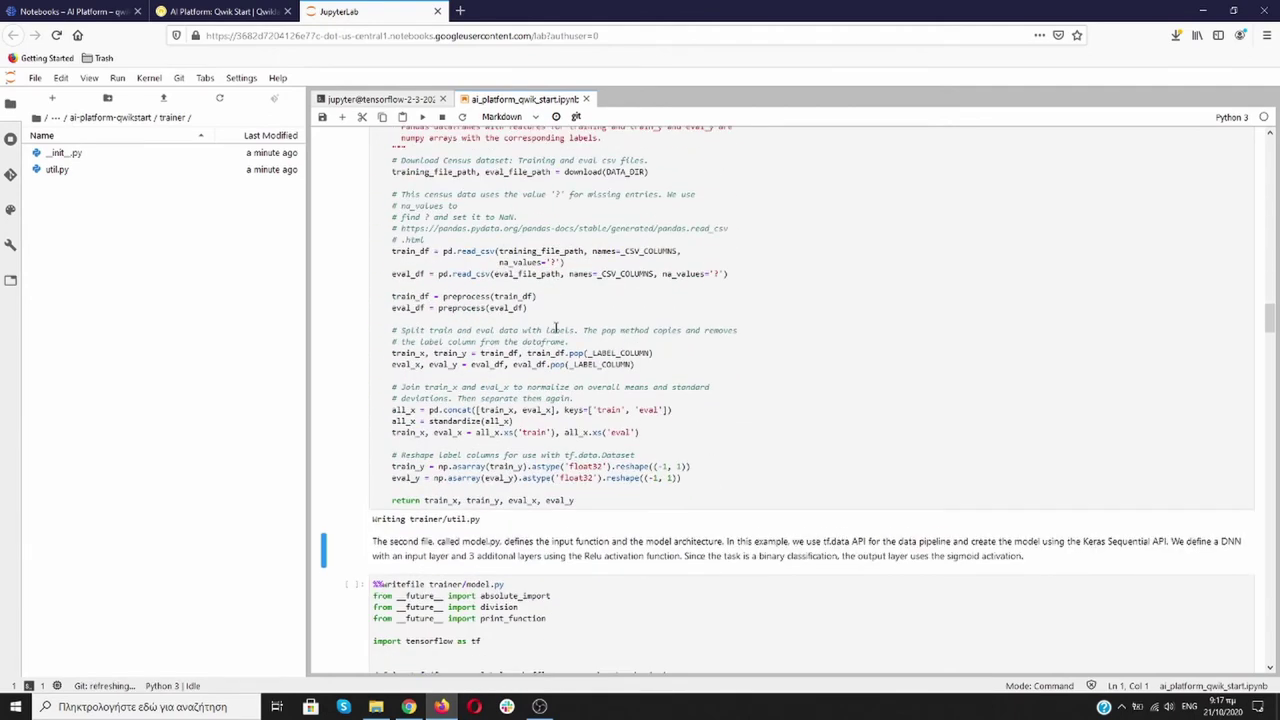
click(651, 391)
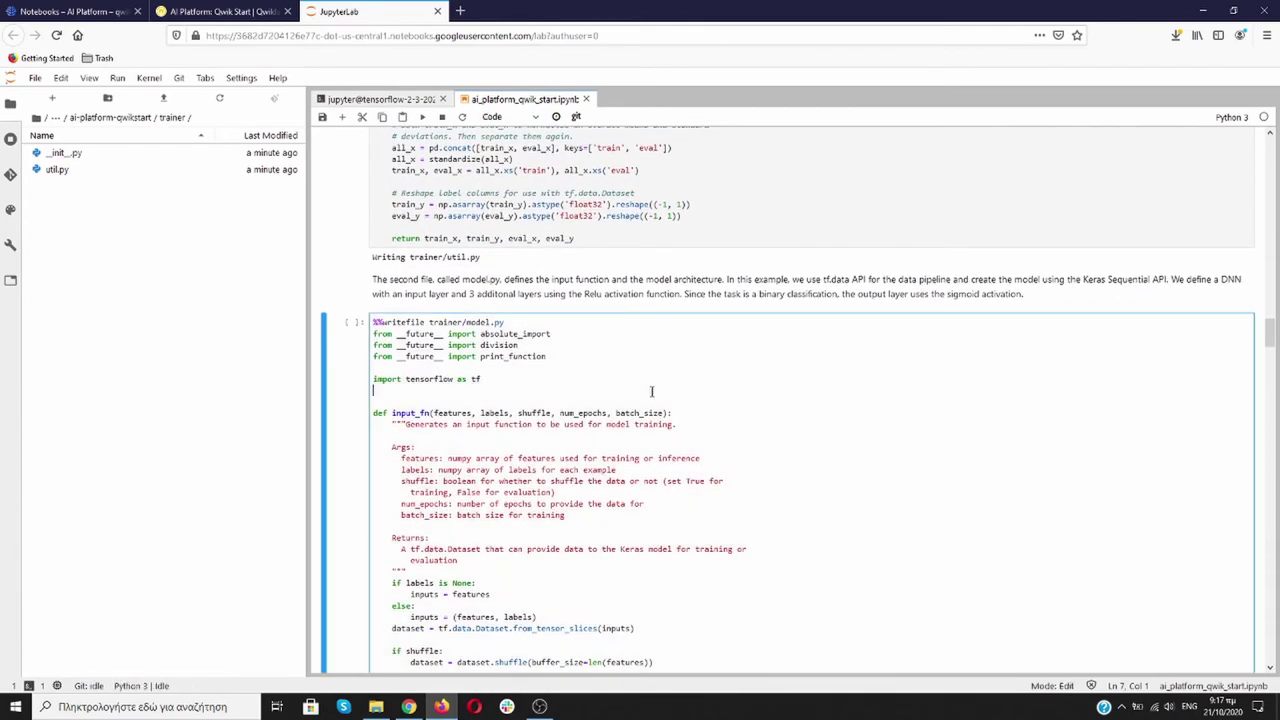
key(shift+Return)
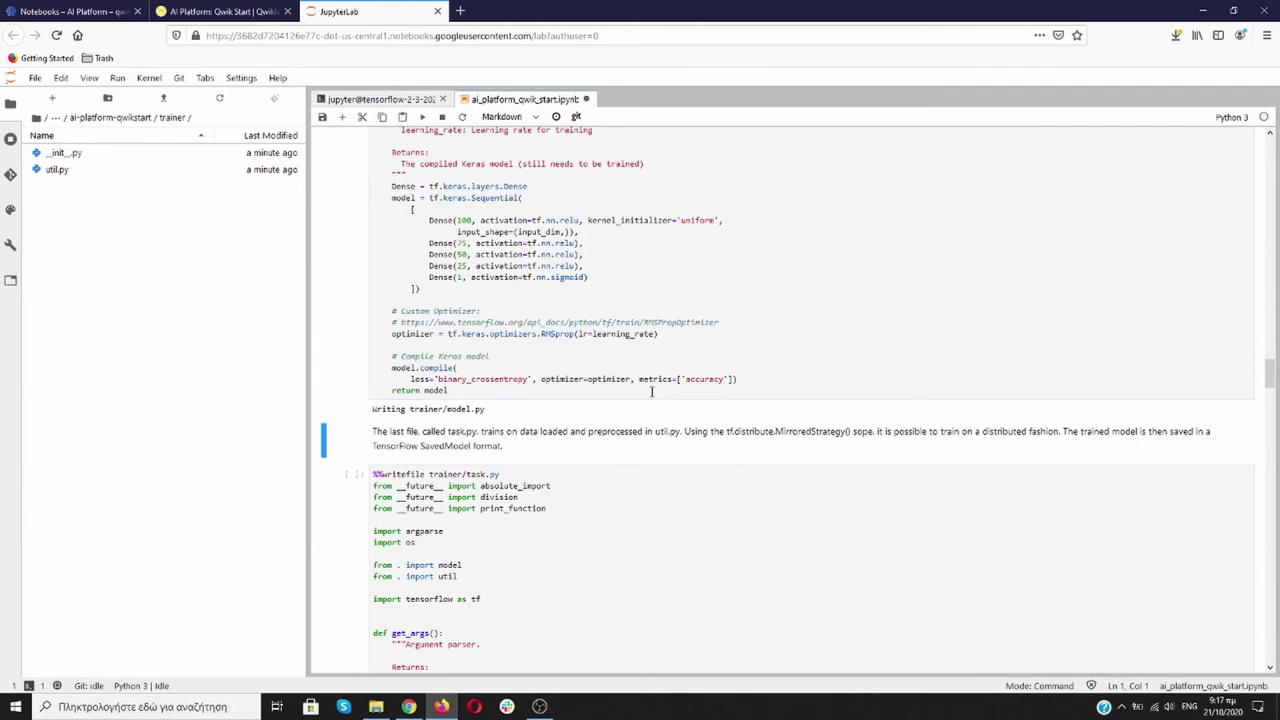
scroll(651, 391, up, 10)
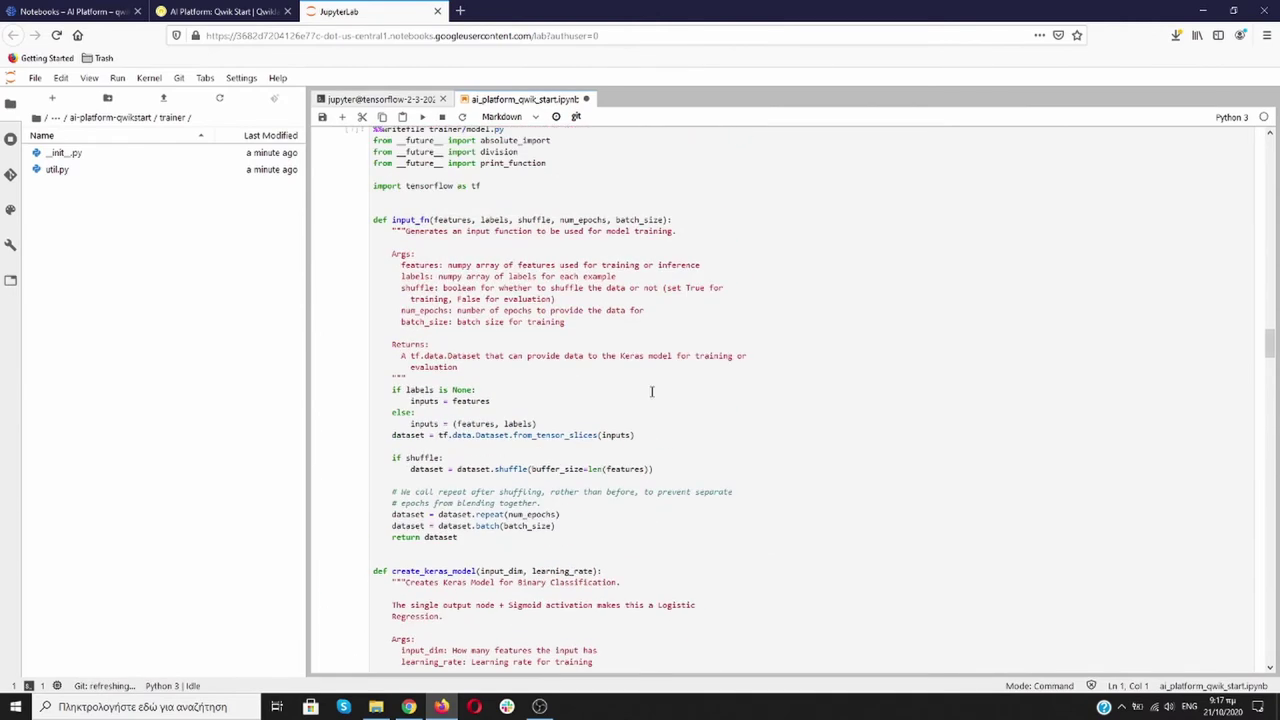
scroll(651, 391, up, 4)
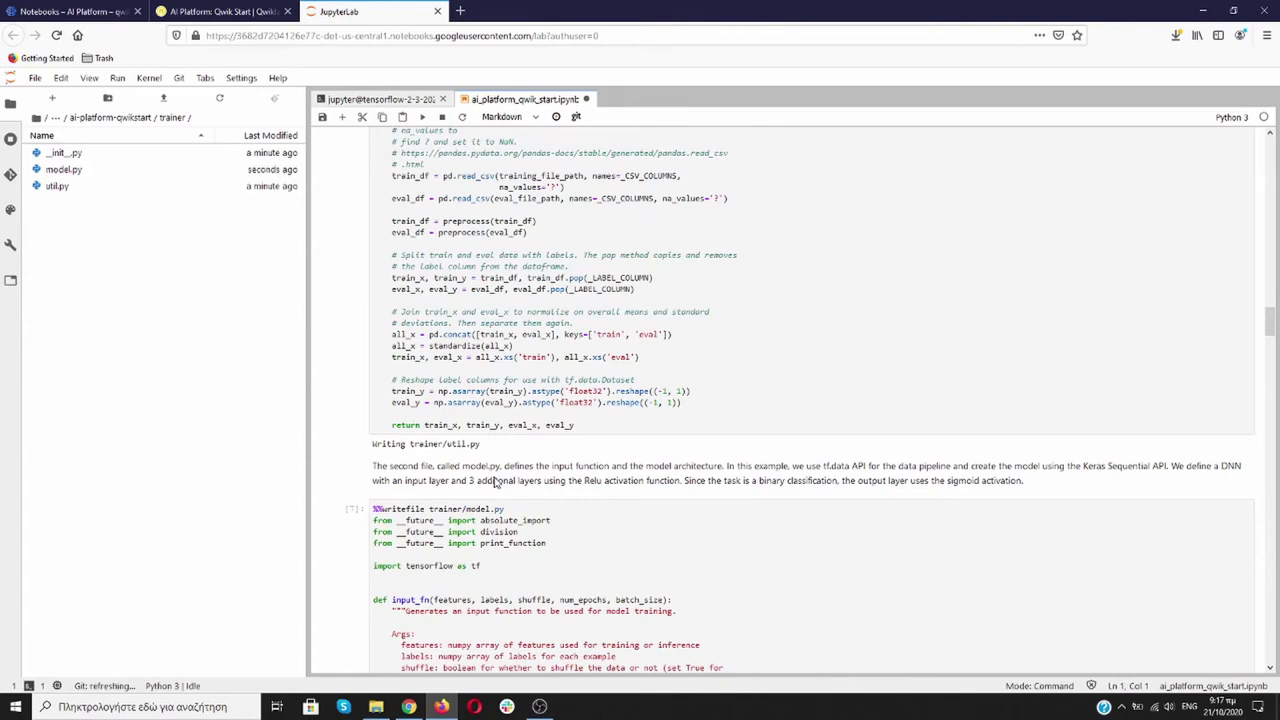
scroll(651, 400, down, 3)
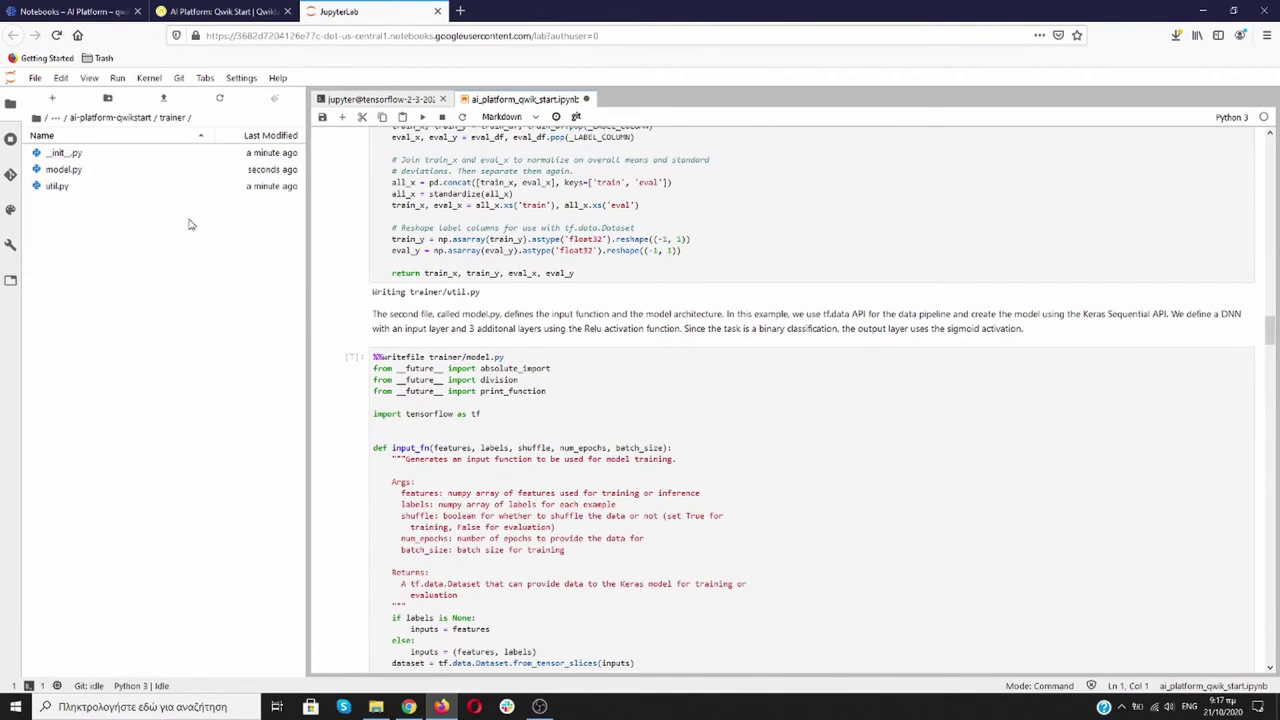
- Open __init__.py, model.py and util.py from the trainer folder one at a time to check them, closing each file
click(72, 157)
double_click(72, 157)
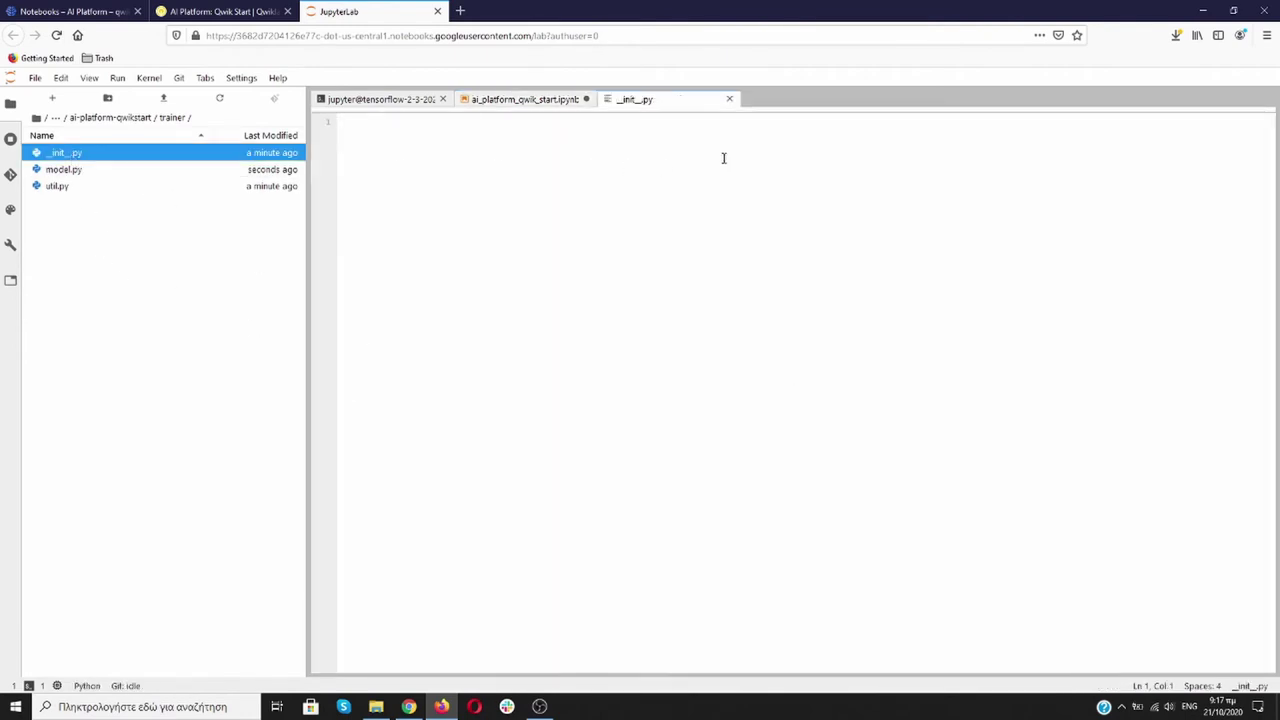
click(730, 99)
double_click(63, 169)
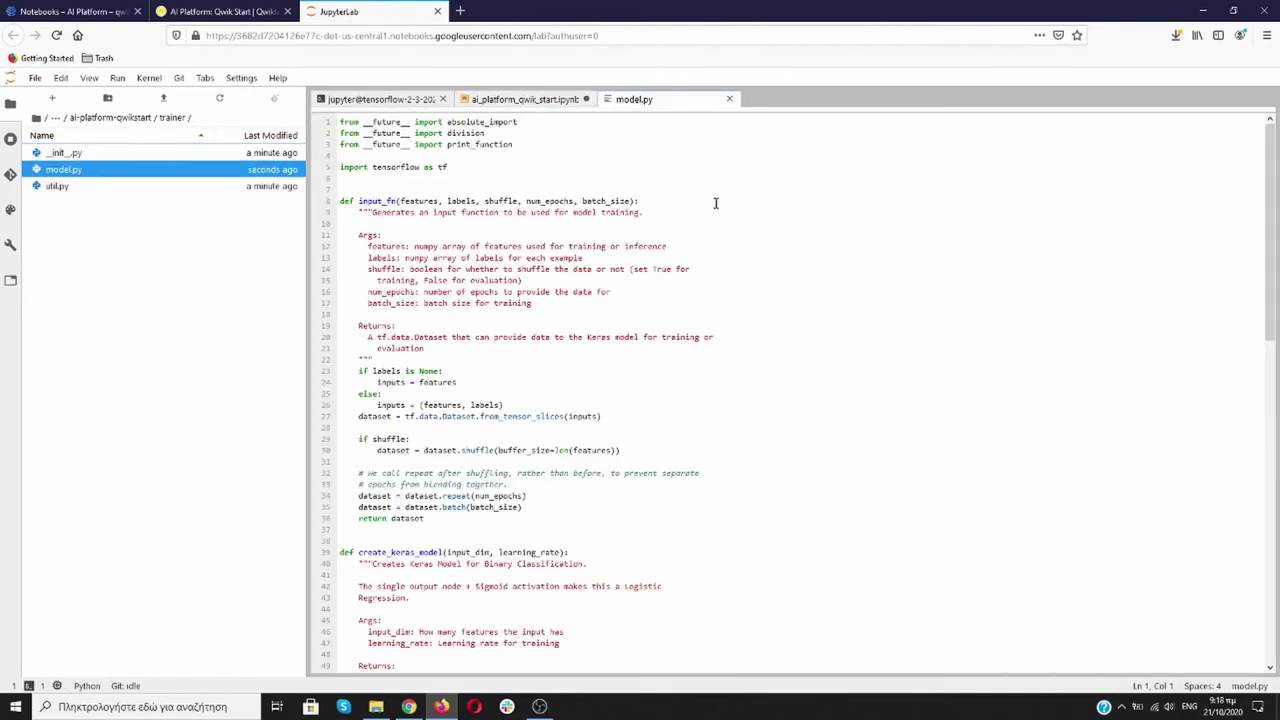
click(729, 99)
double_click(60, 187)
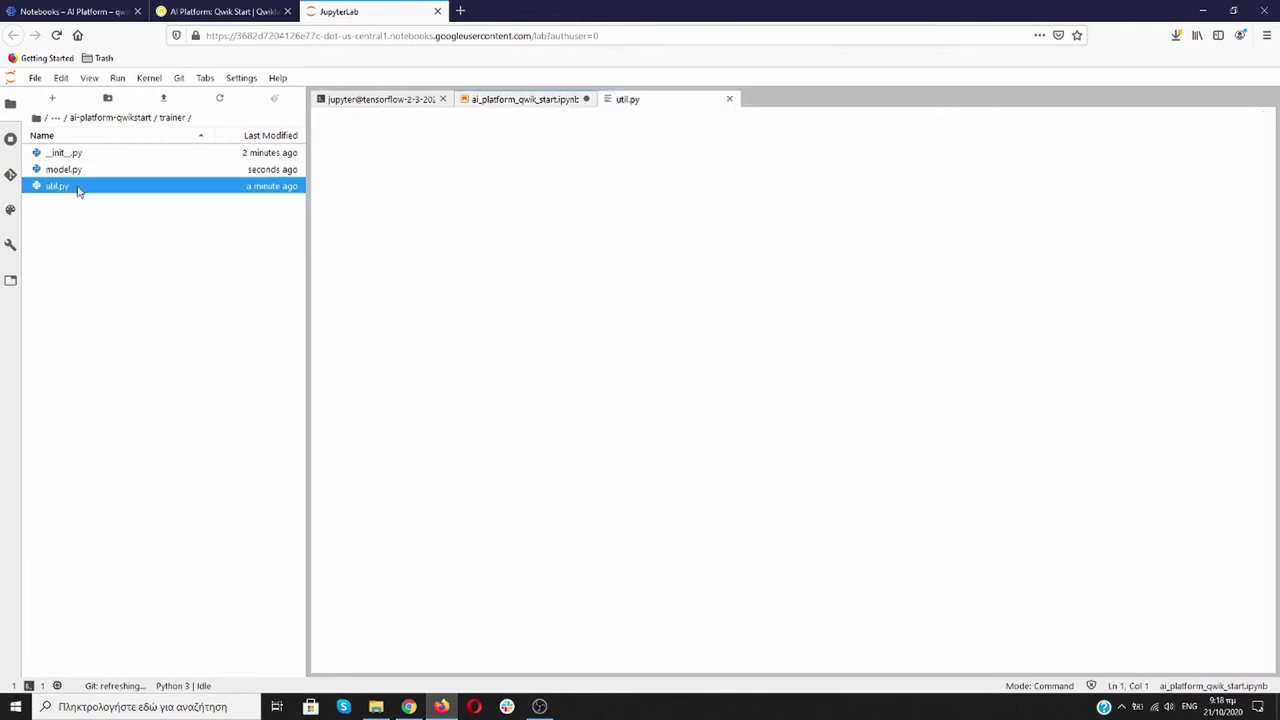
click(729, 99)
- Run the cell that writes trainer/task.py, and open the new file briefly to check its code
scroll(598, 403, down, 8)
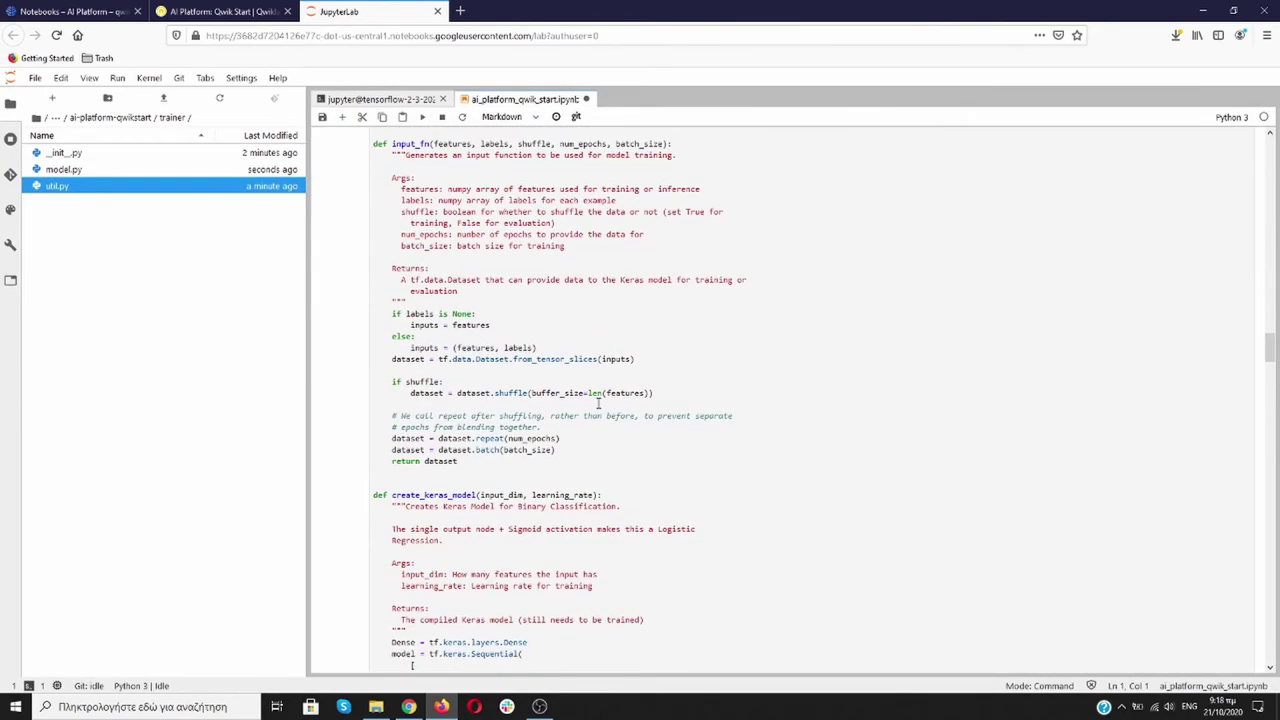
scroll(598, 403, down, 2)
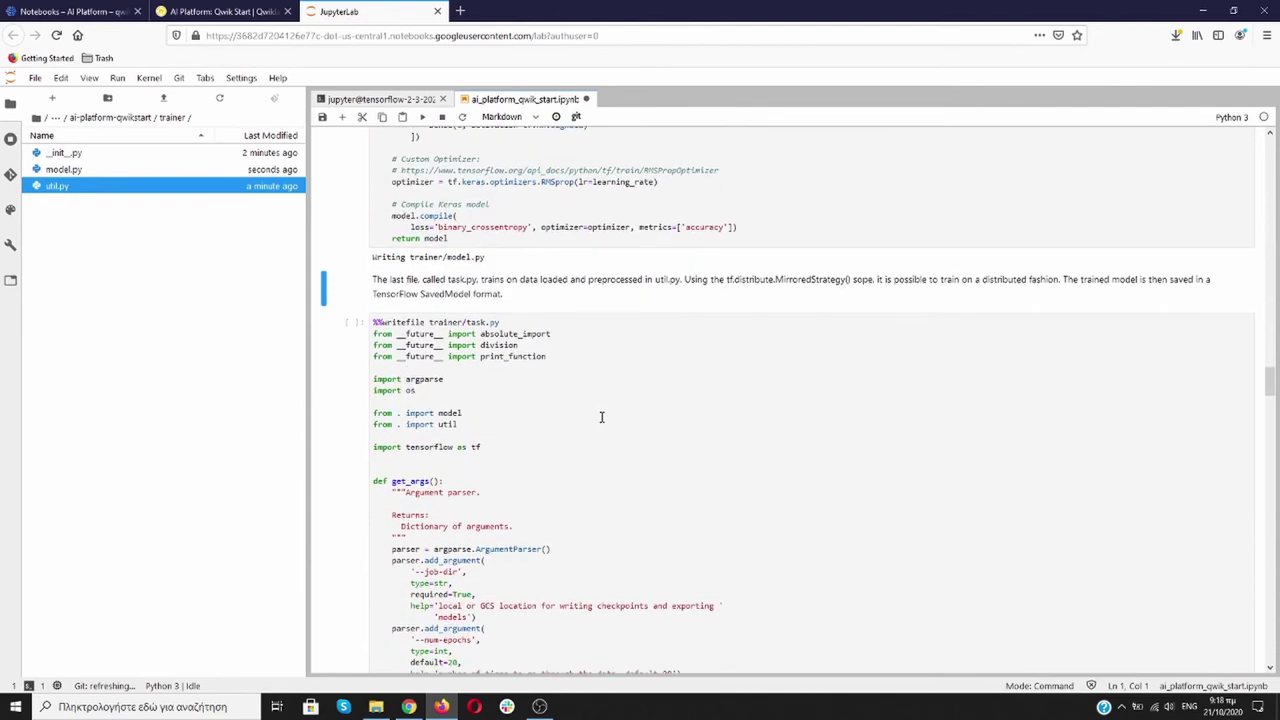
click(601, 415)
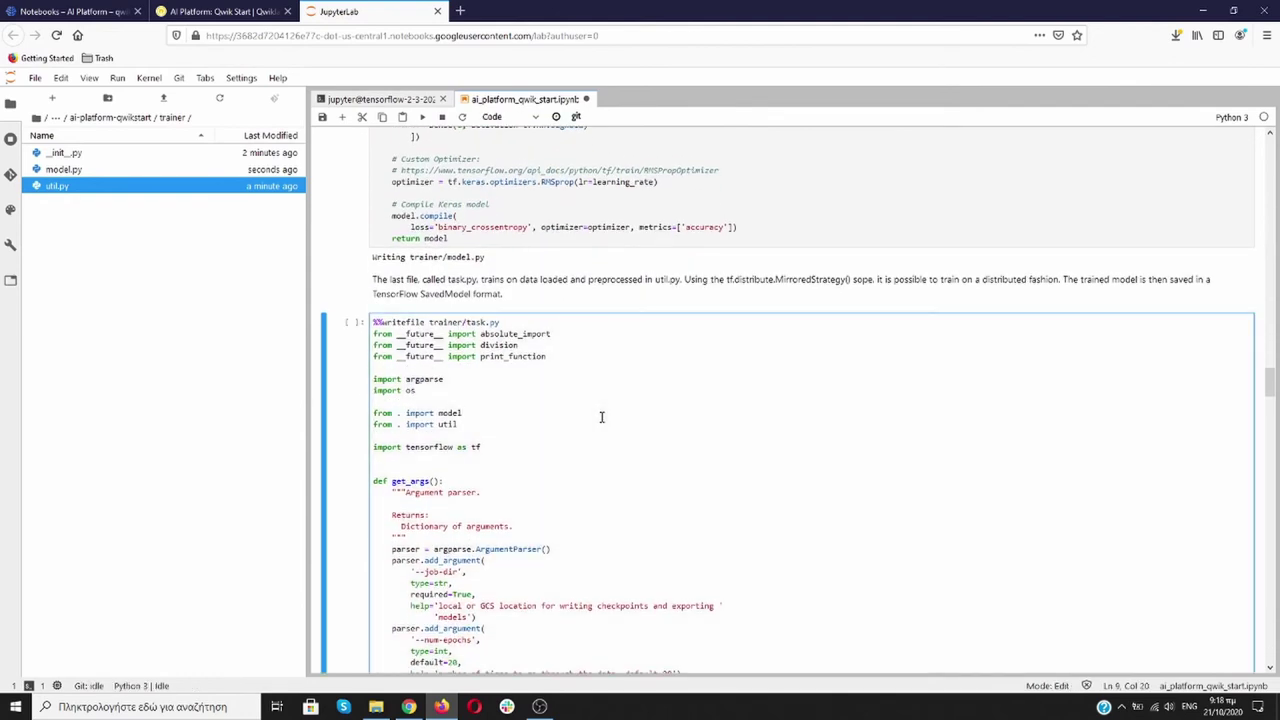
key(shift+Return)
scroll(602, 421, up, 10)
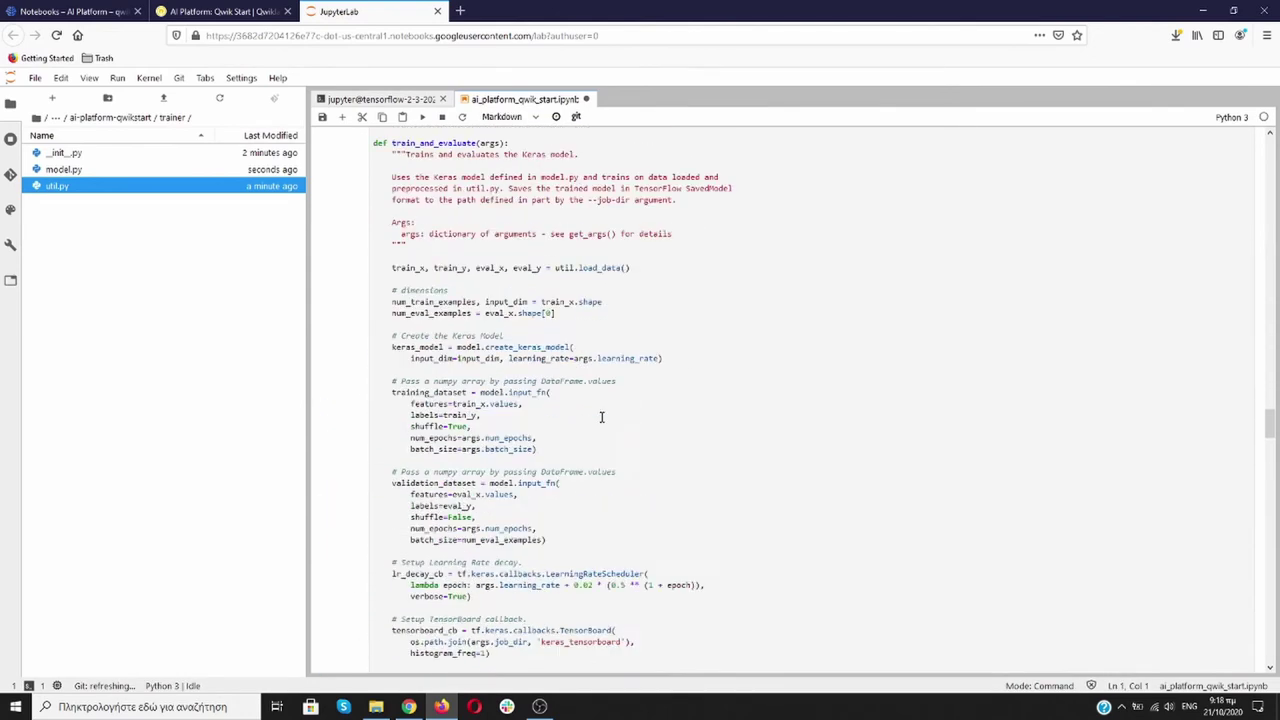
scroll(601, 417, up, 4)
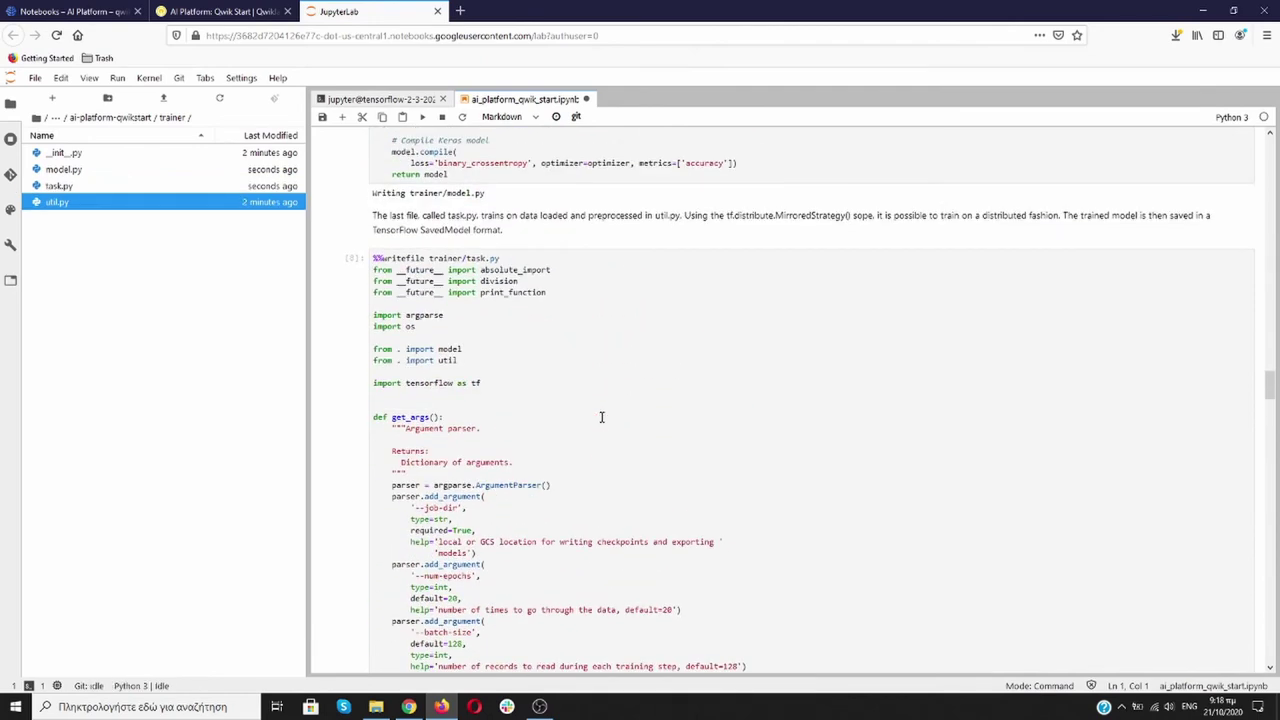
double_click(58, 186)
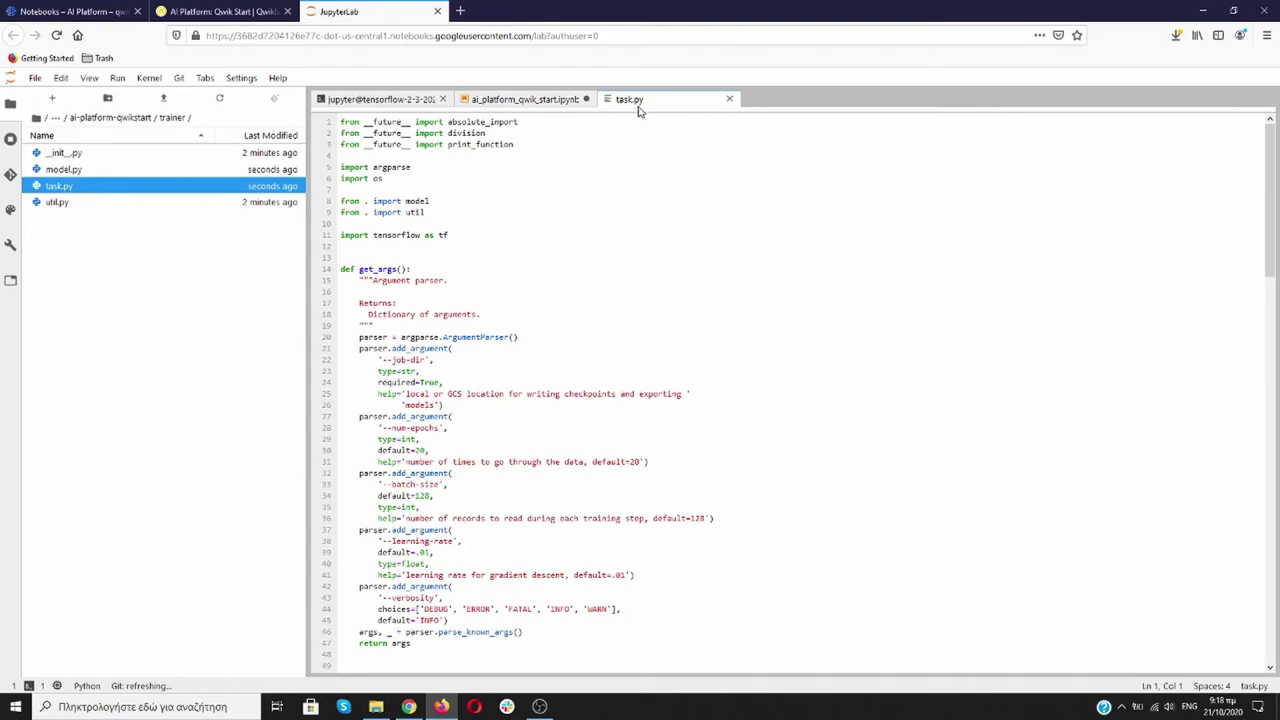
click(730, 100)
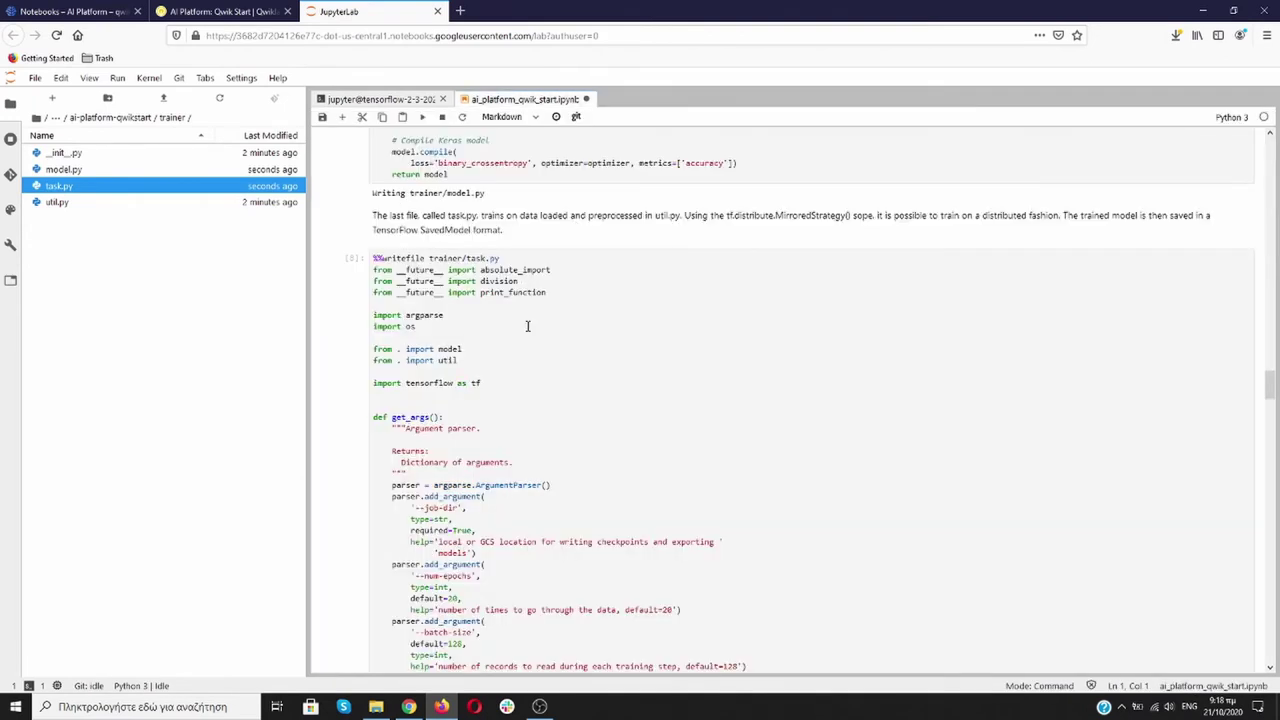
- Run the Step 2.2 cell that trains the model locally with gcloud ai-platform local train, using output as MODEL_DIR
scroll(527, 326, down, 6)
scroll(527, 326, down, 14)
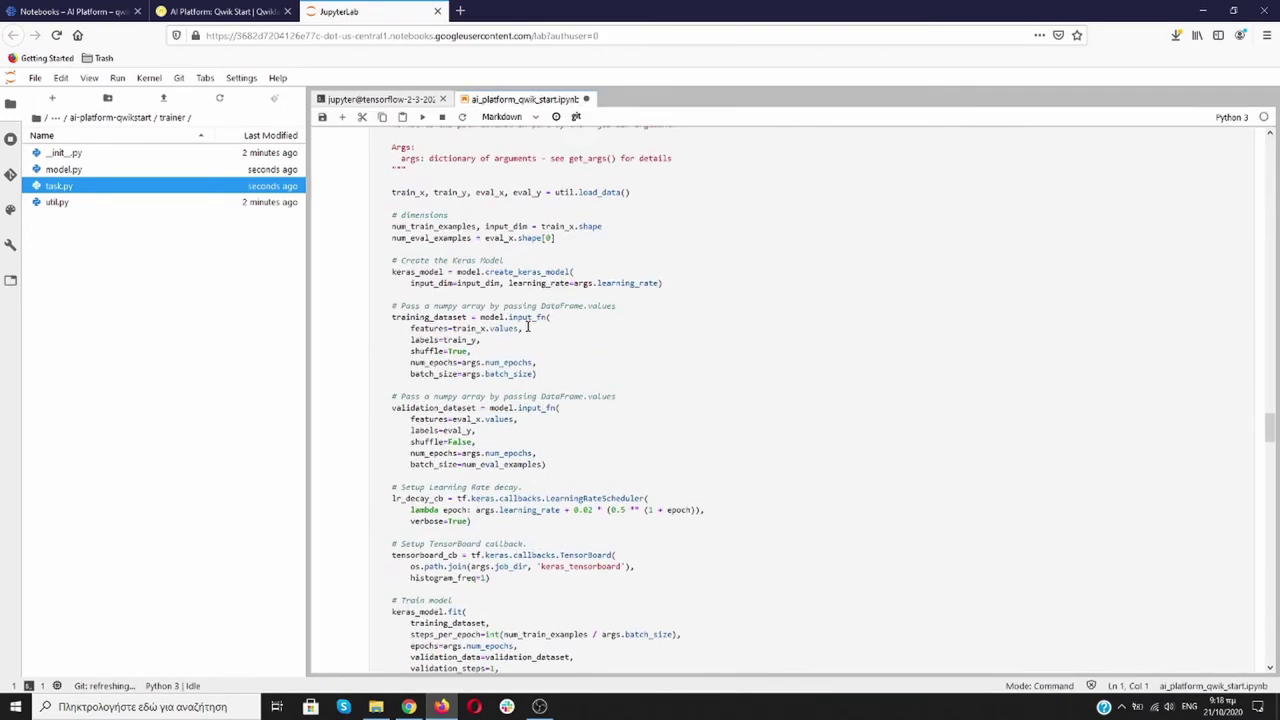
scroll(528, 329, down, 5)
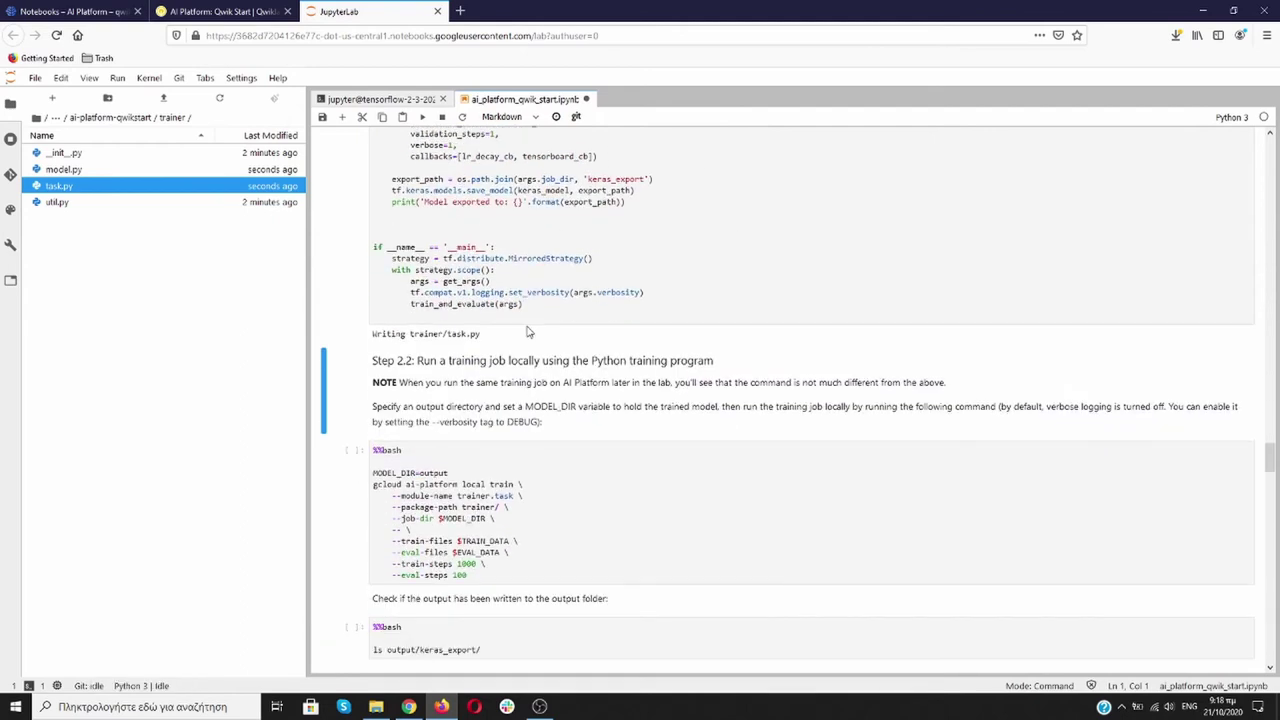
scroll(528, 332, down, 3)
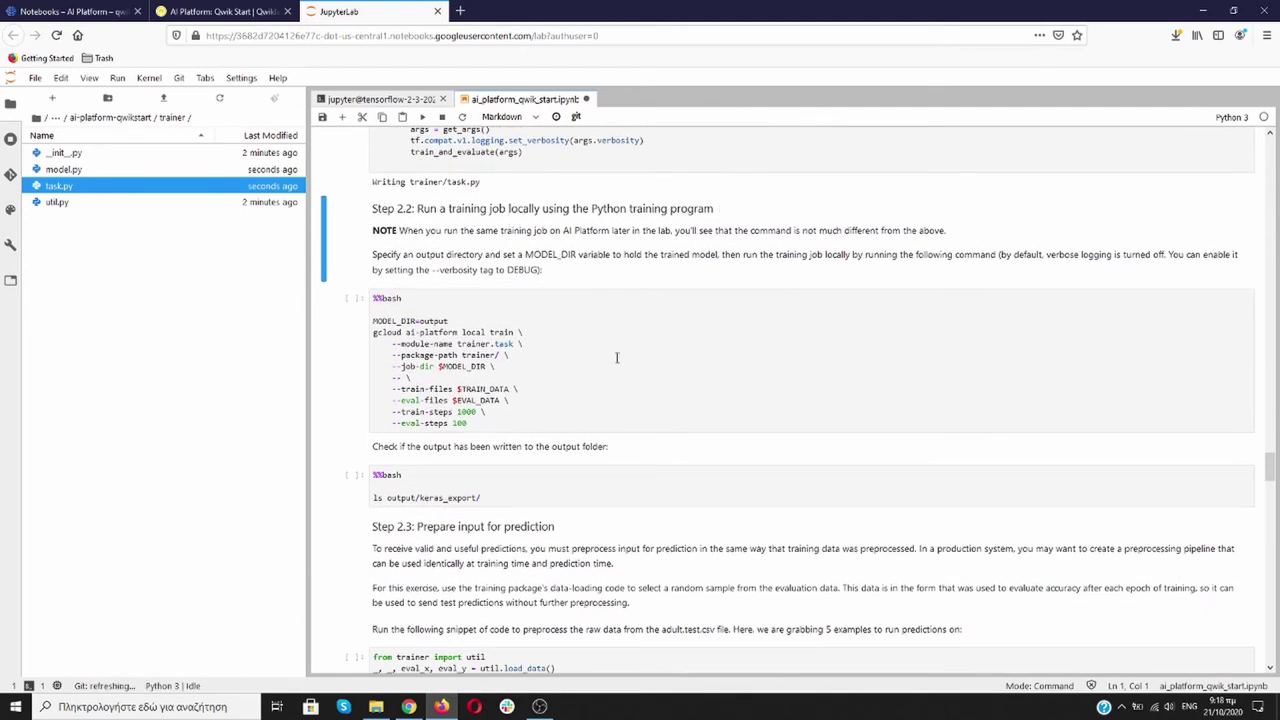
click(617, 357)
key(shift+Return)
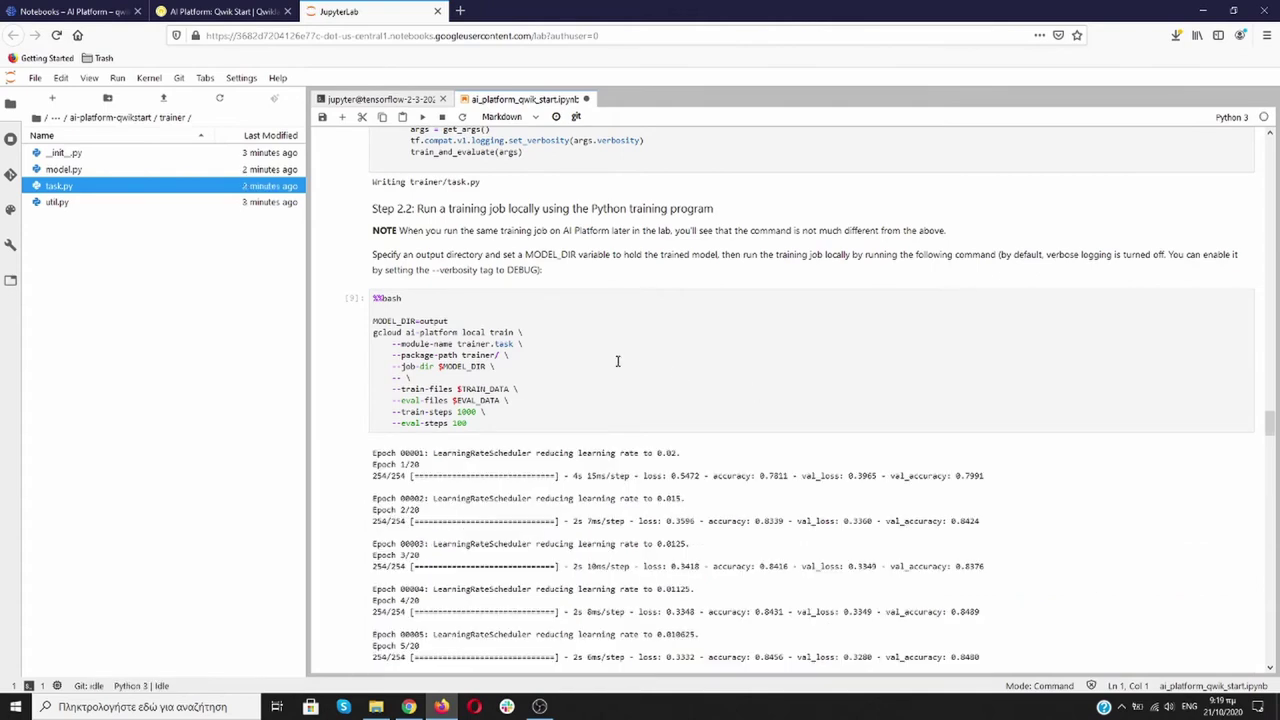
scroll(617, 361, down, 1)
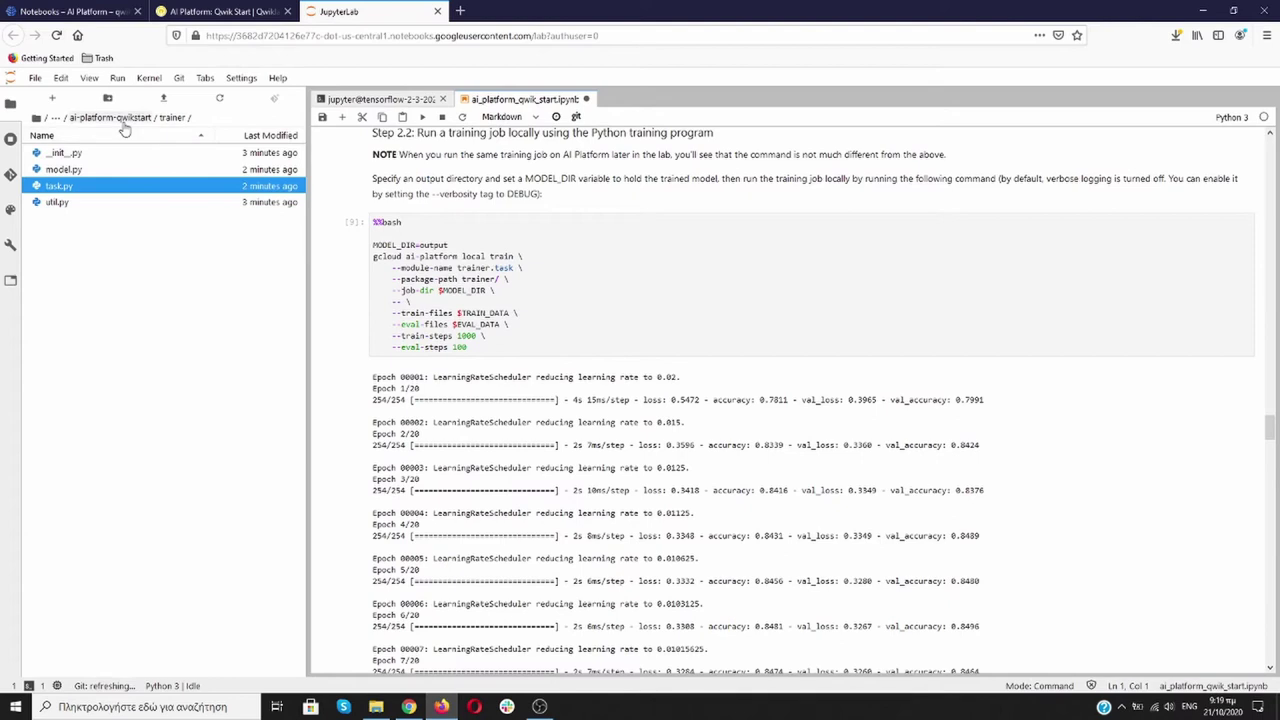
- Inspect the keras_export and keras_tensorboard folders inside output, and return to the ai-platform-qwikstart folder
click(123, 121)
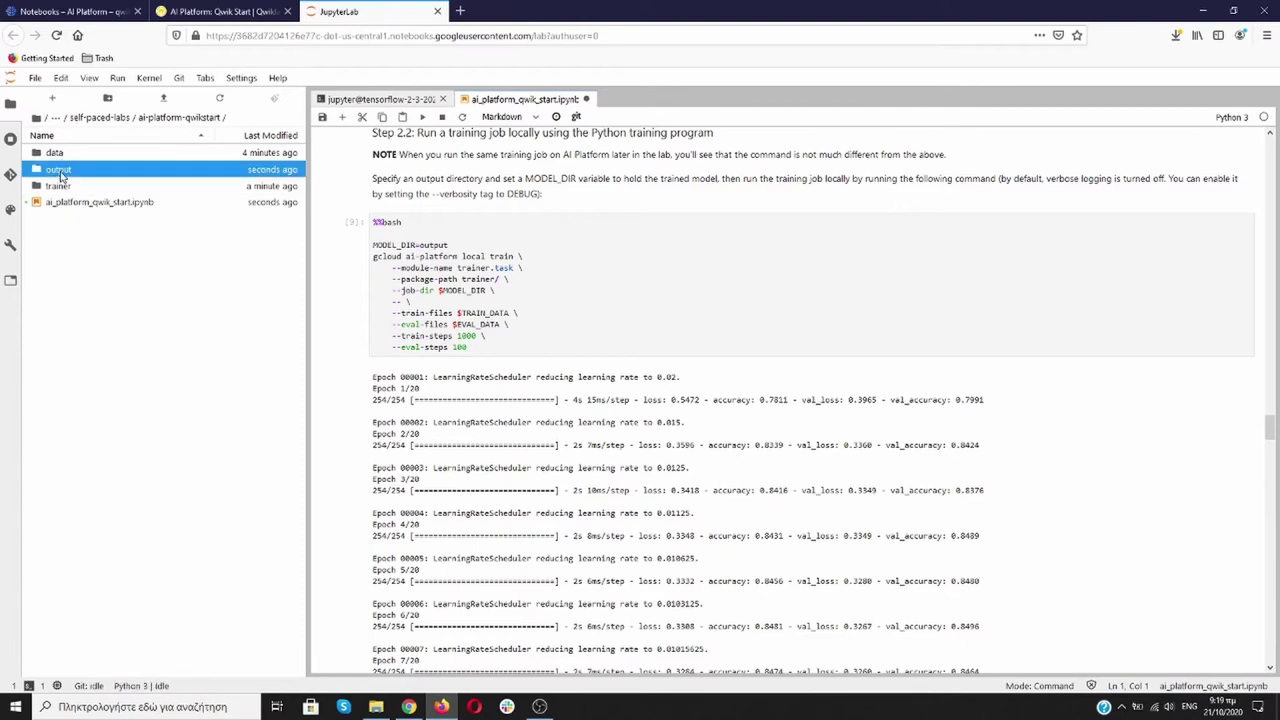
double_click(60, 171)
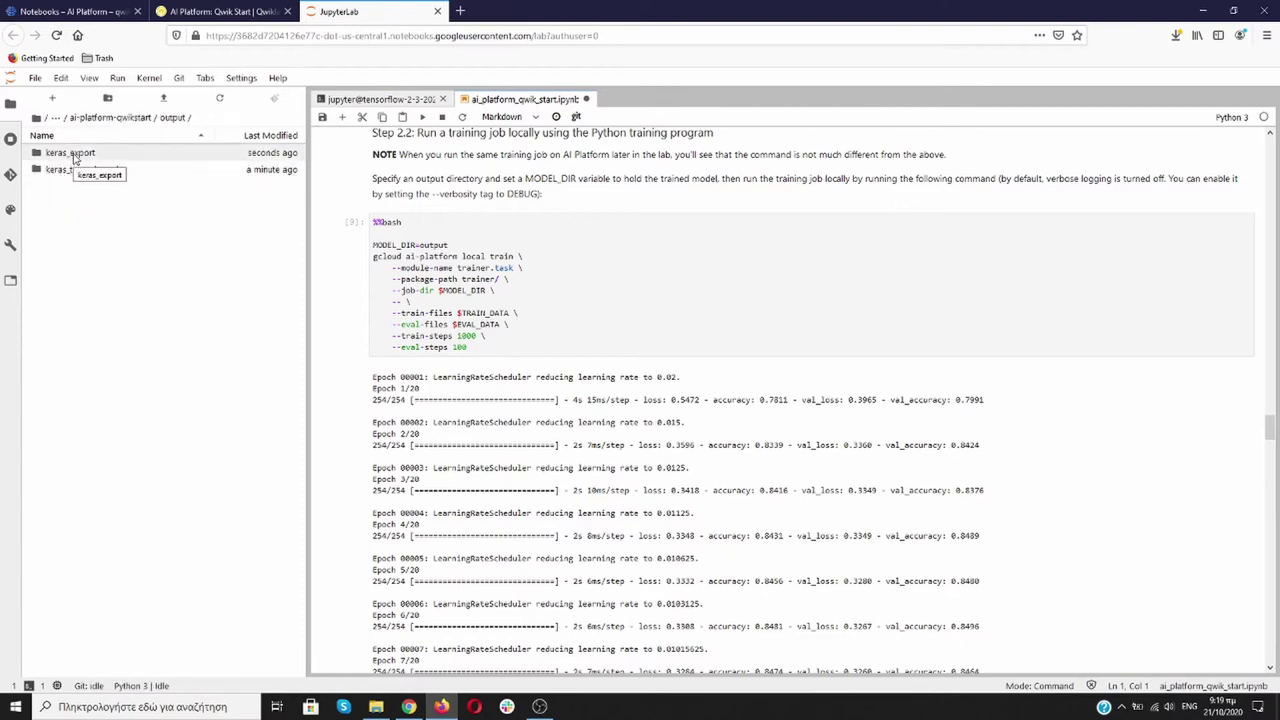
click(77, 156)
double_click(77, 156)
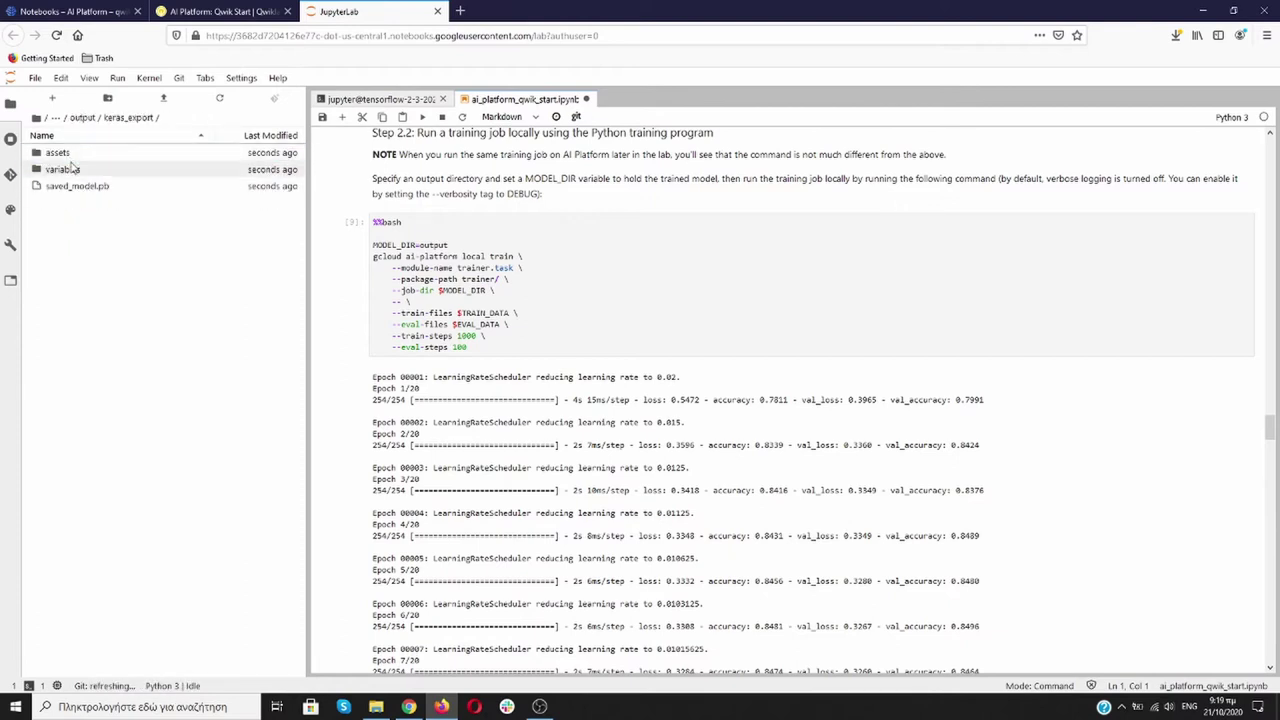
click(82, 117)
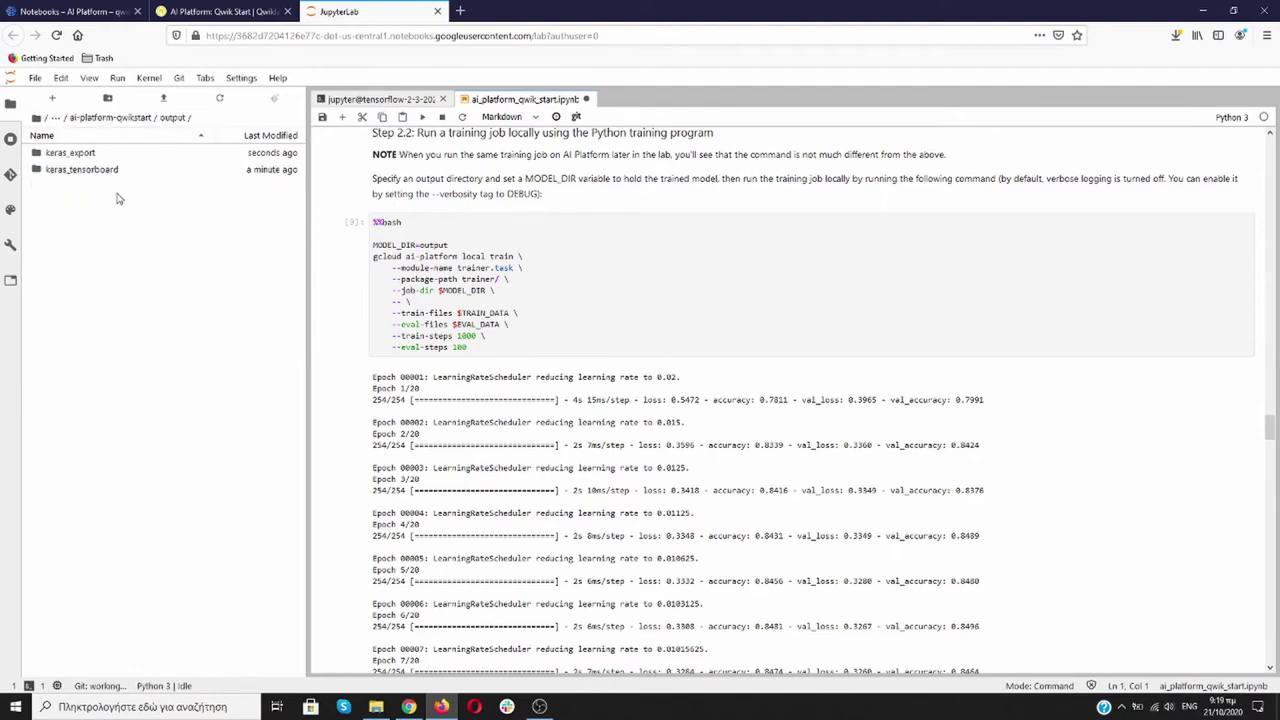
double_click(88, 172)
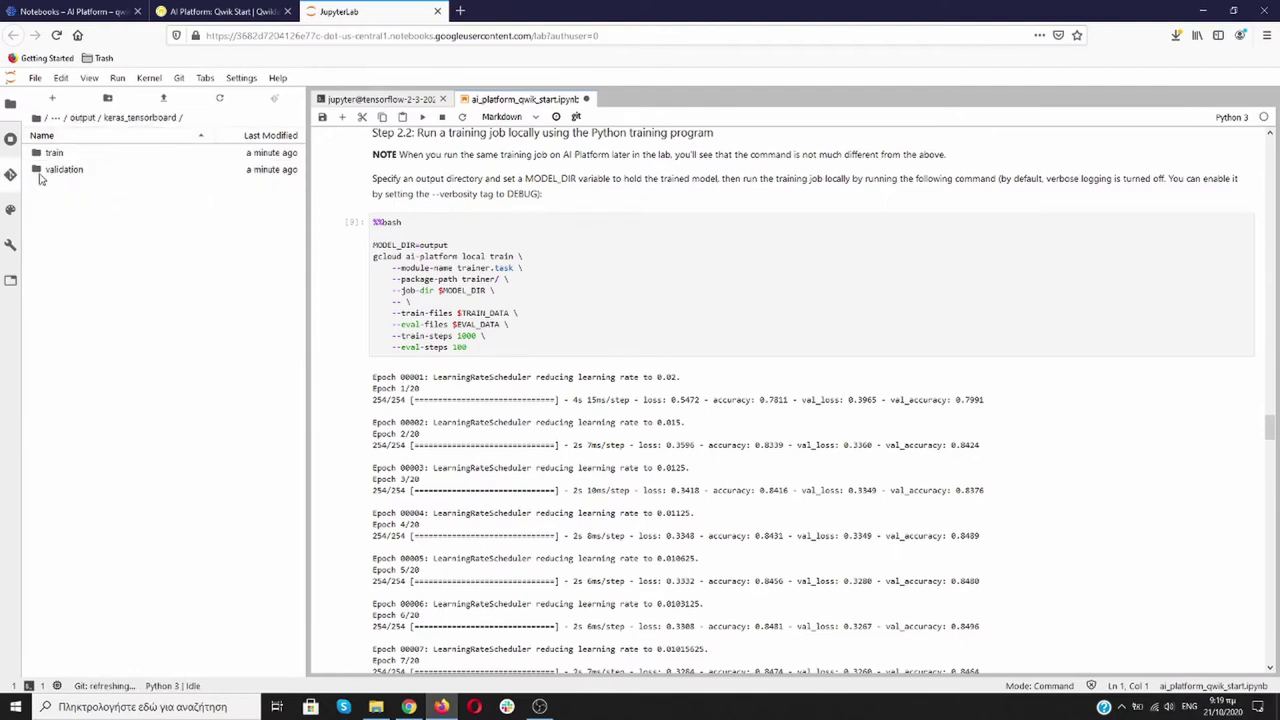
click(83, 117)
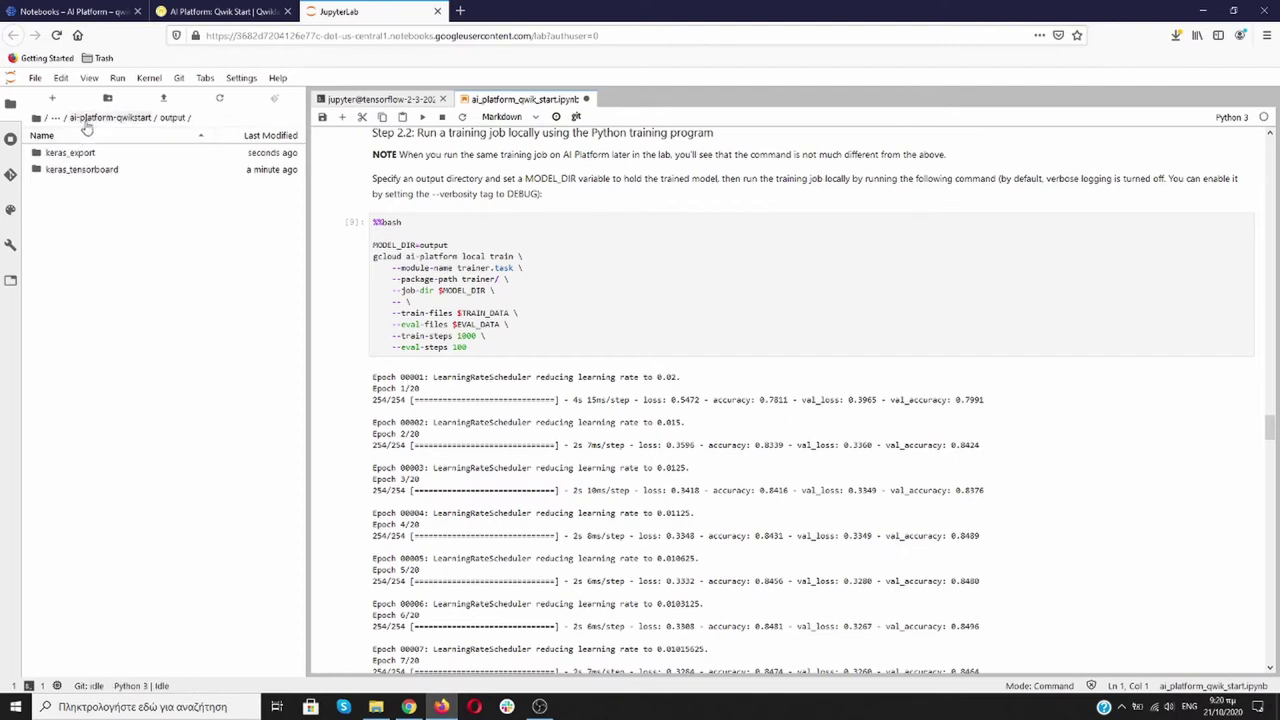
click(88, 119)
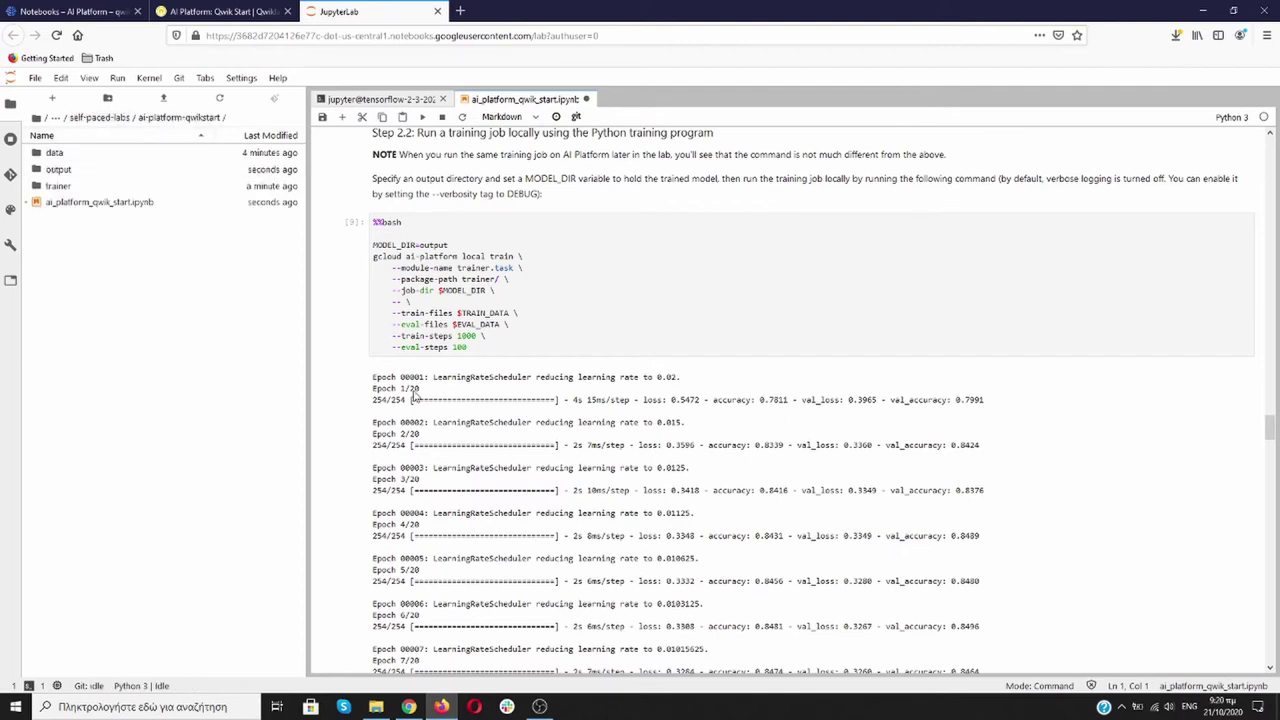
- Compare the default training arguments in the task.py cell with the per-epoch loss and accuracy log of the local training job
scroll(565, 360, up, 10)
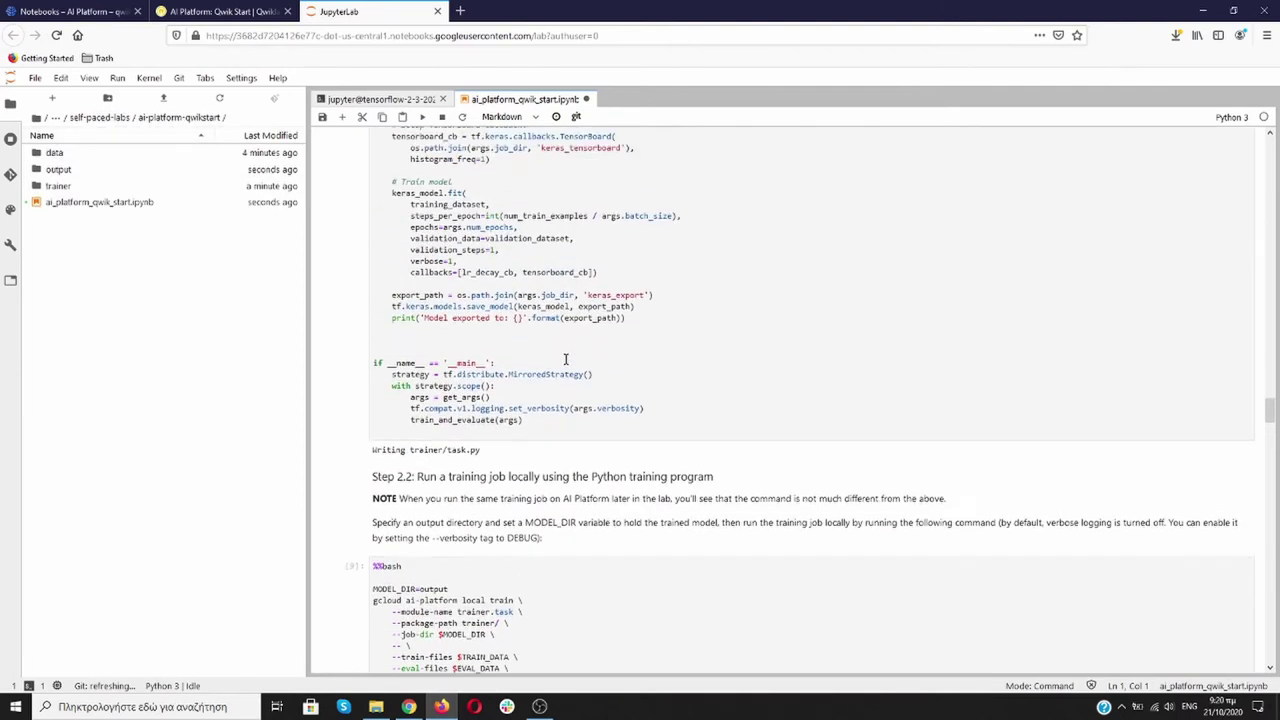
scroll(565, 360, up, 7)
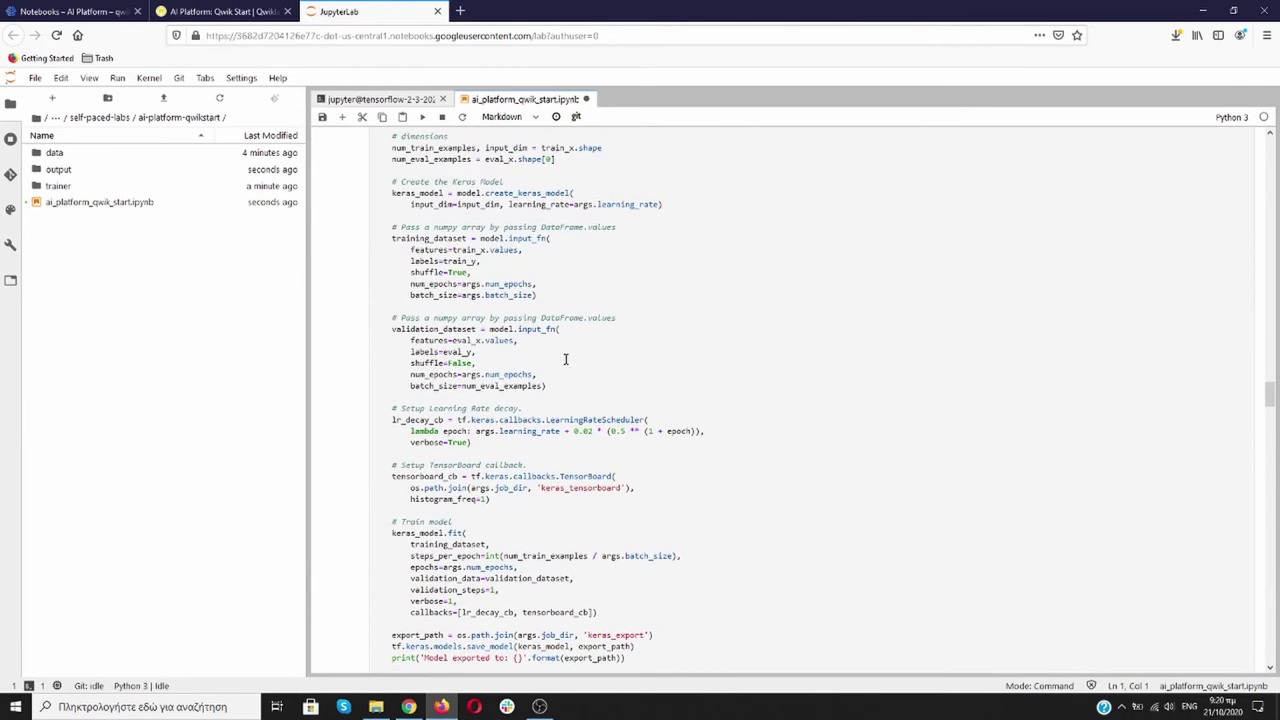
scroll(565, 360, up, 6)
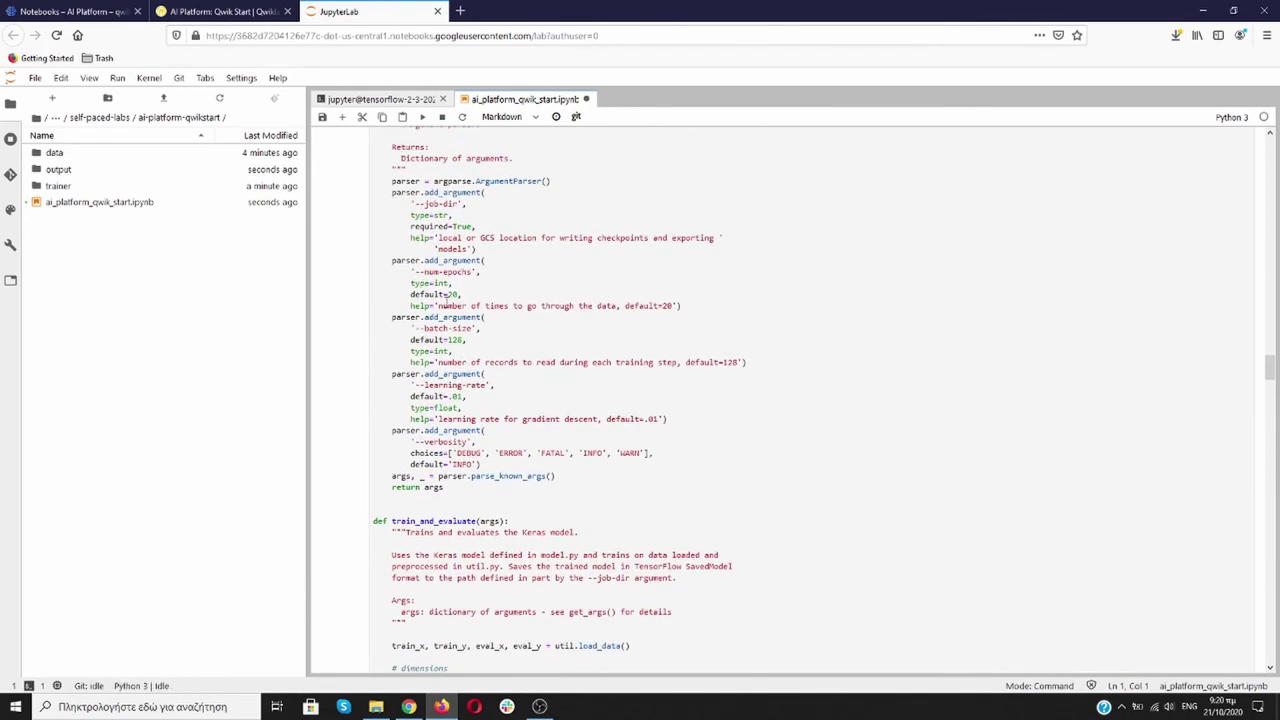
scroll(700, 390, down, 20)
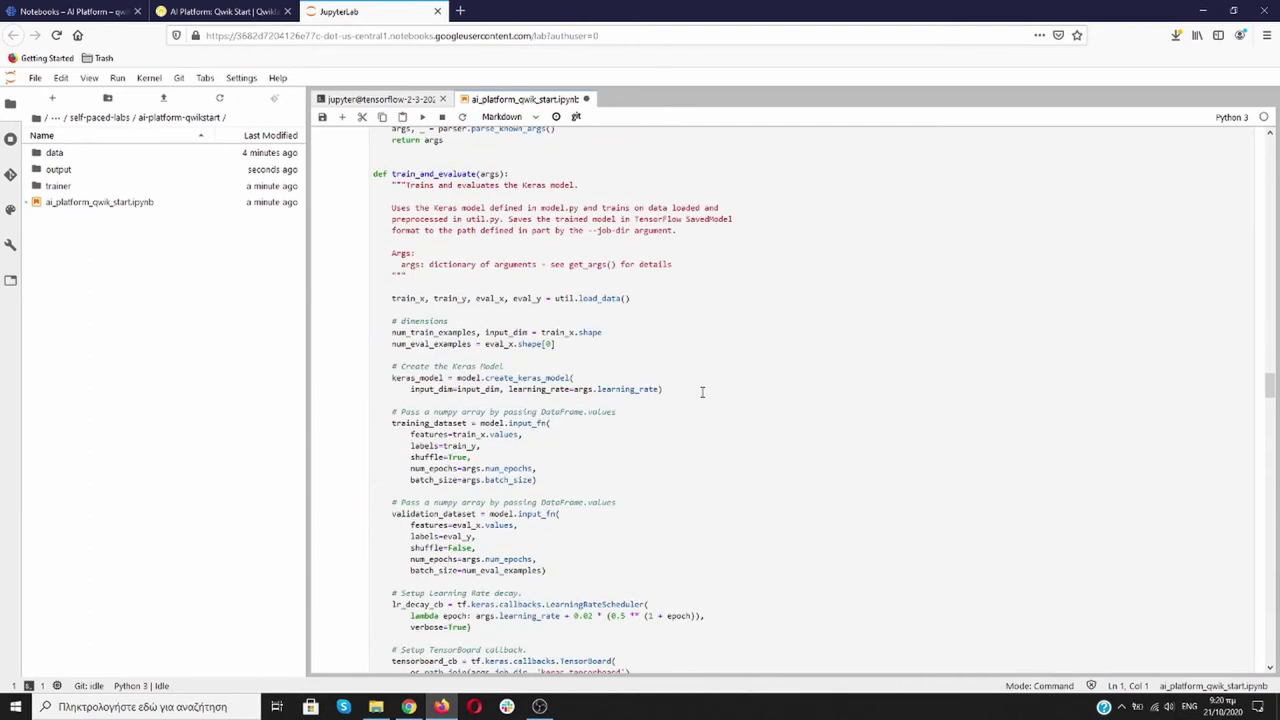
scroll(701, 398, down, 6)
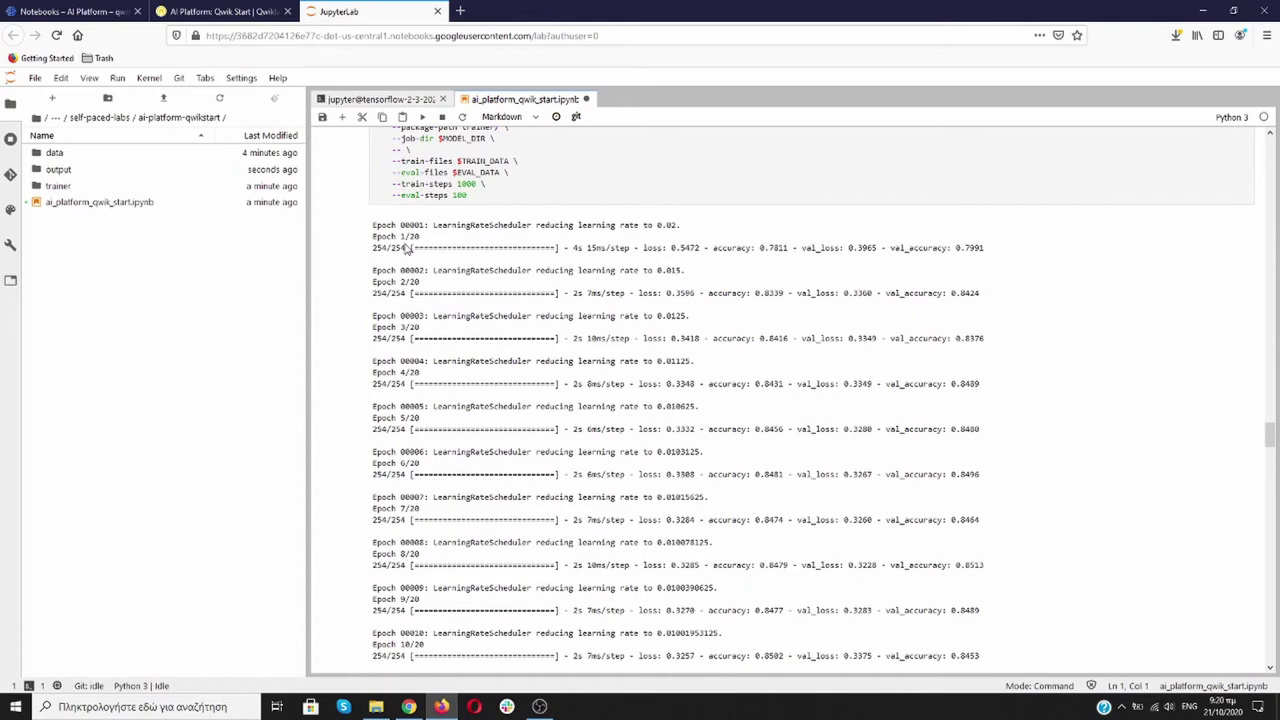
scroll(672, 263, down, 1)
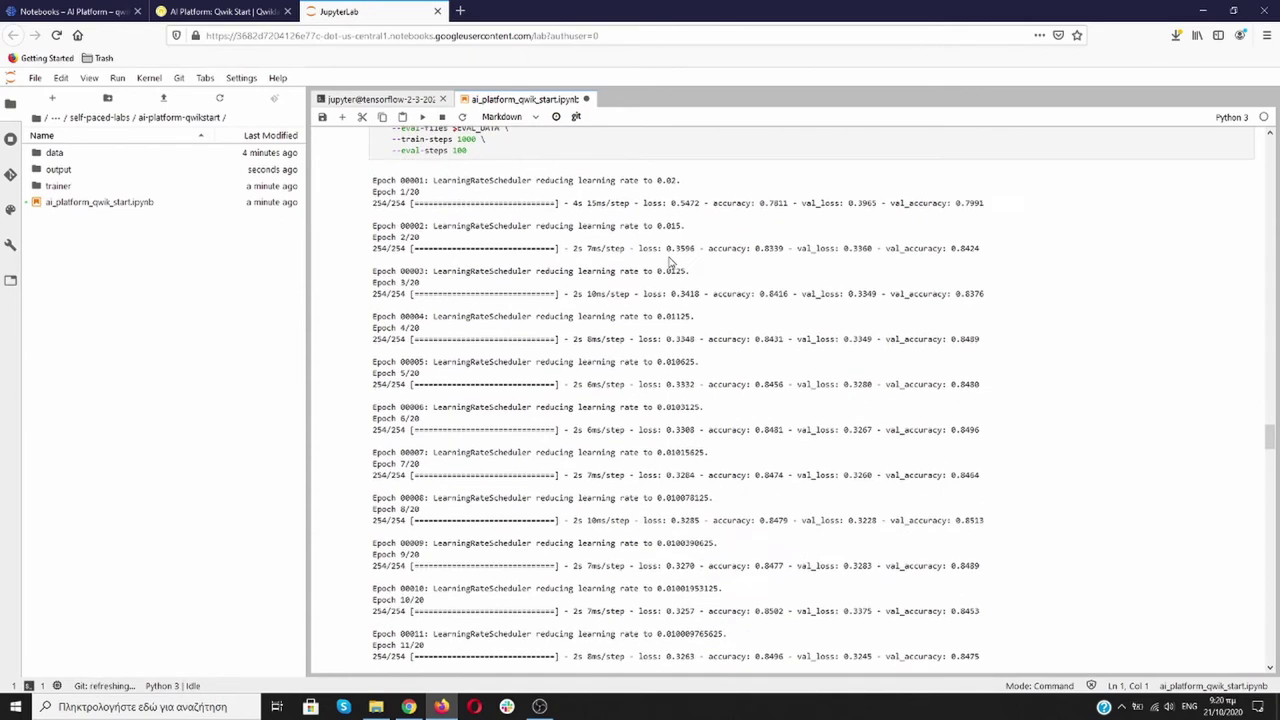
- Review the rest of the local training log and run the cell that lists the contents of output/keras_export/
scroll(672, 250, down, 1)
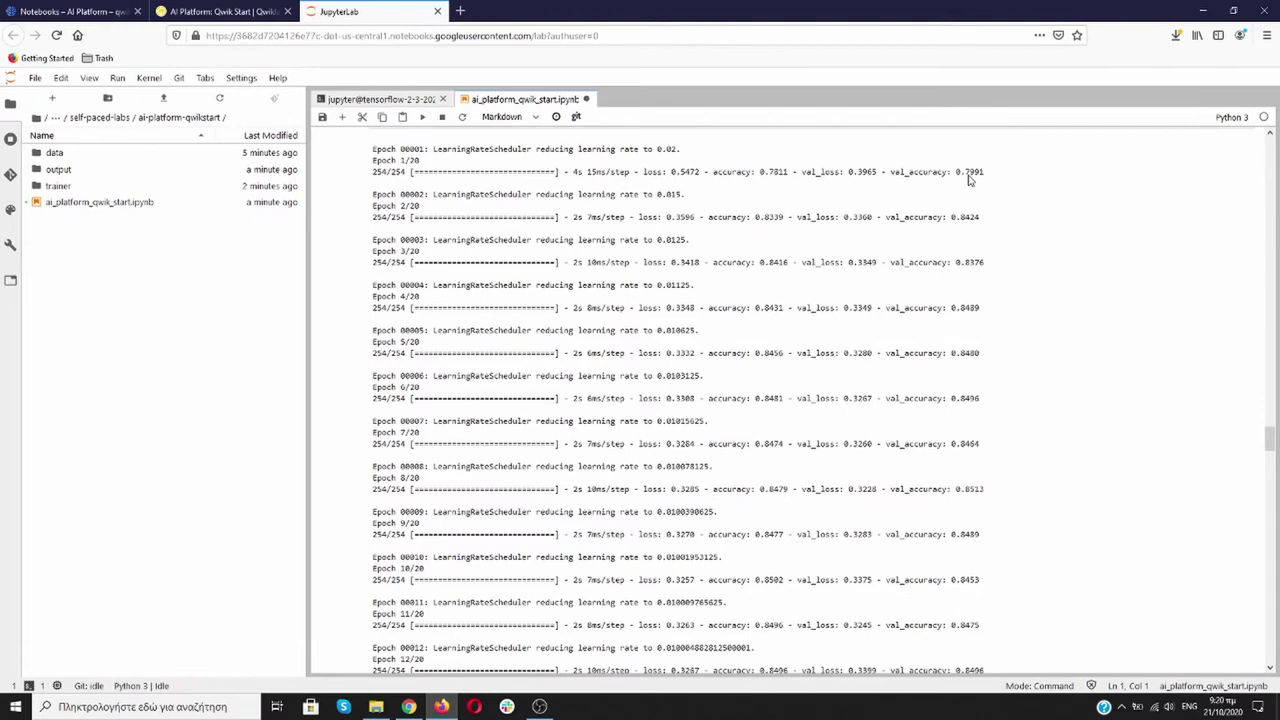
scroll(968, 178, down, 10)
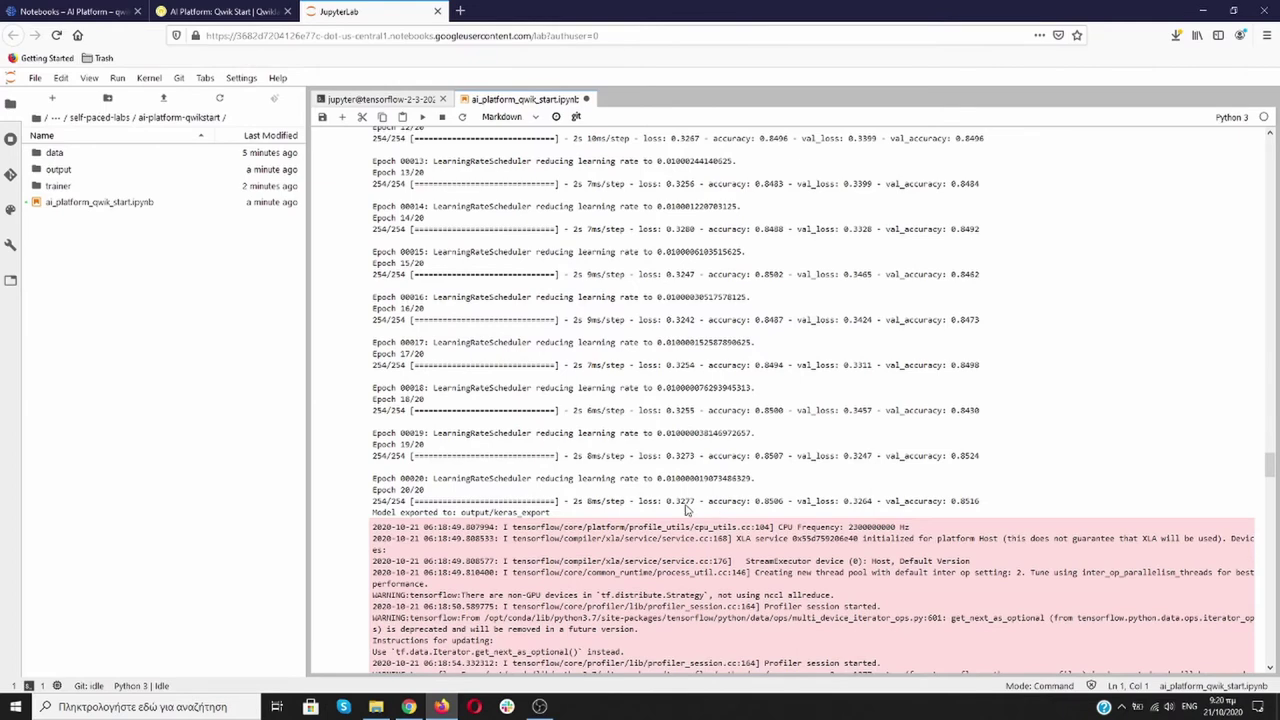
scroll(688, 510, down, 3)
scroll(688, 510, down, 9)
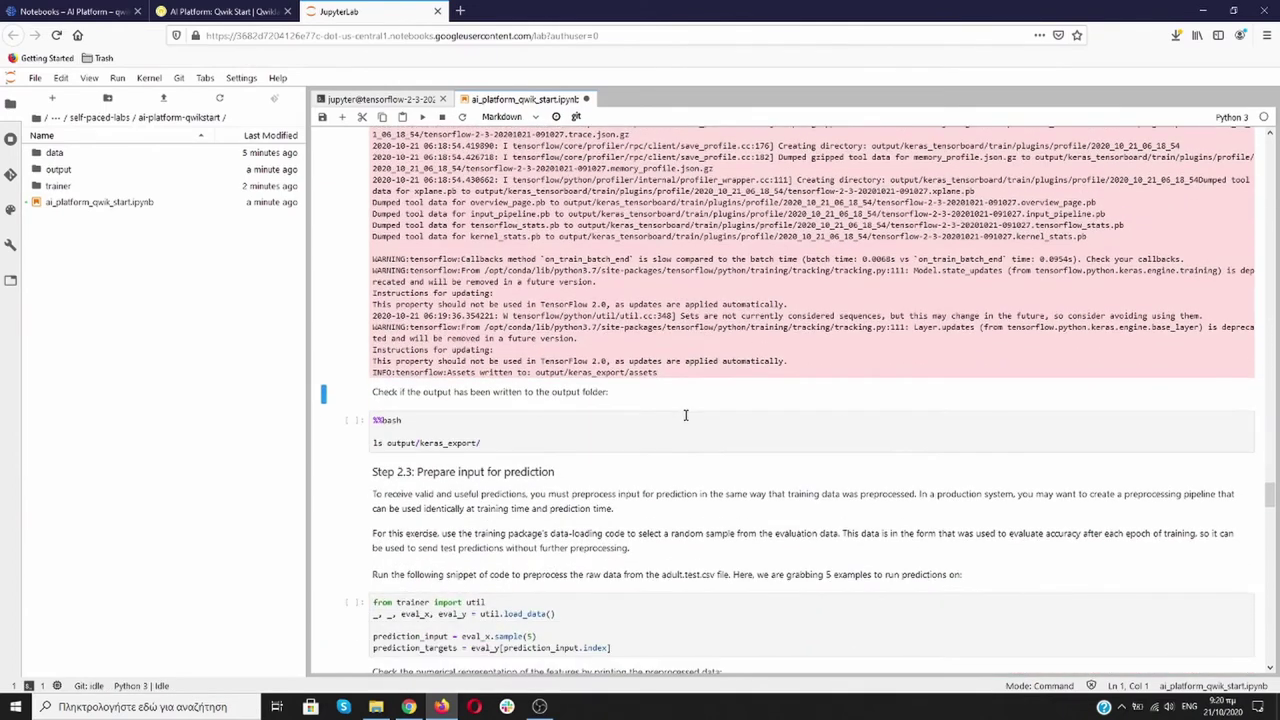
click(687, 427)
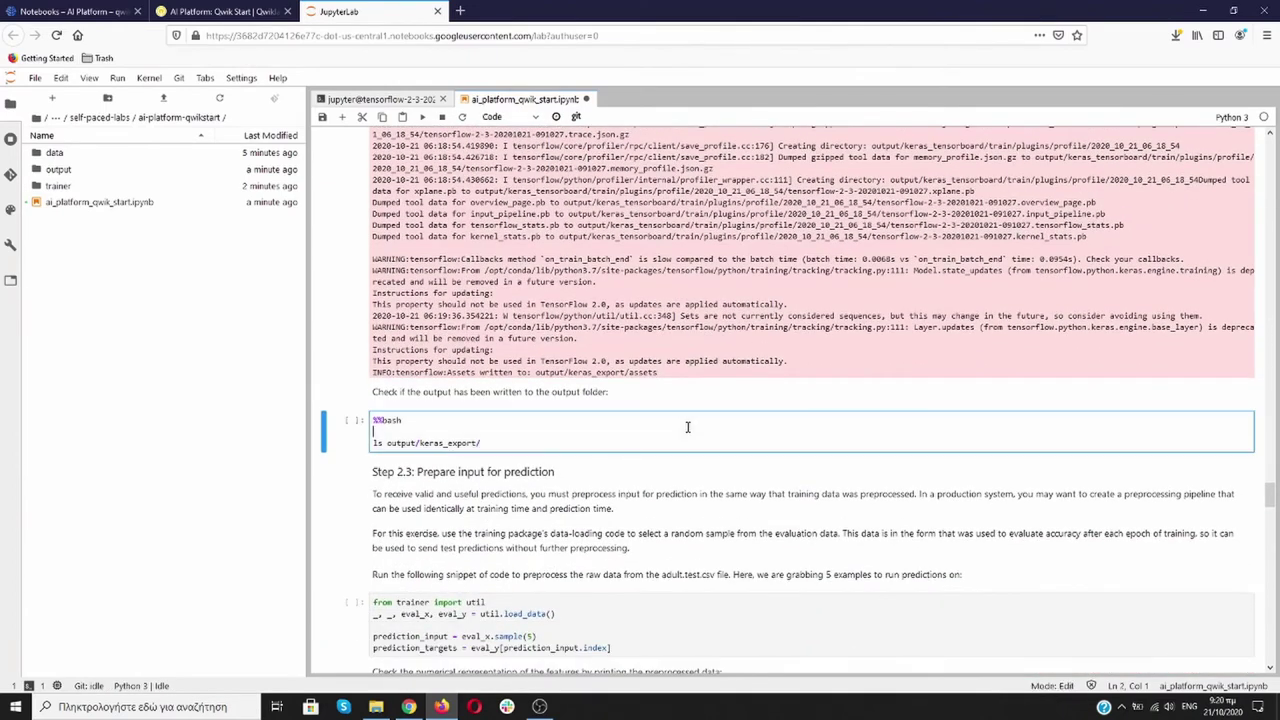
key(shift+Return)
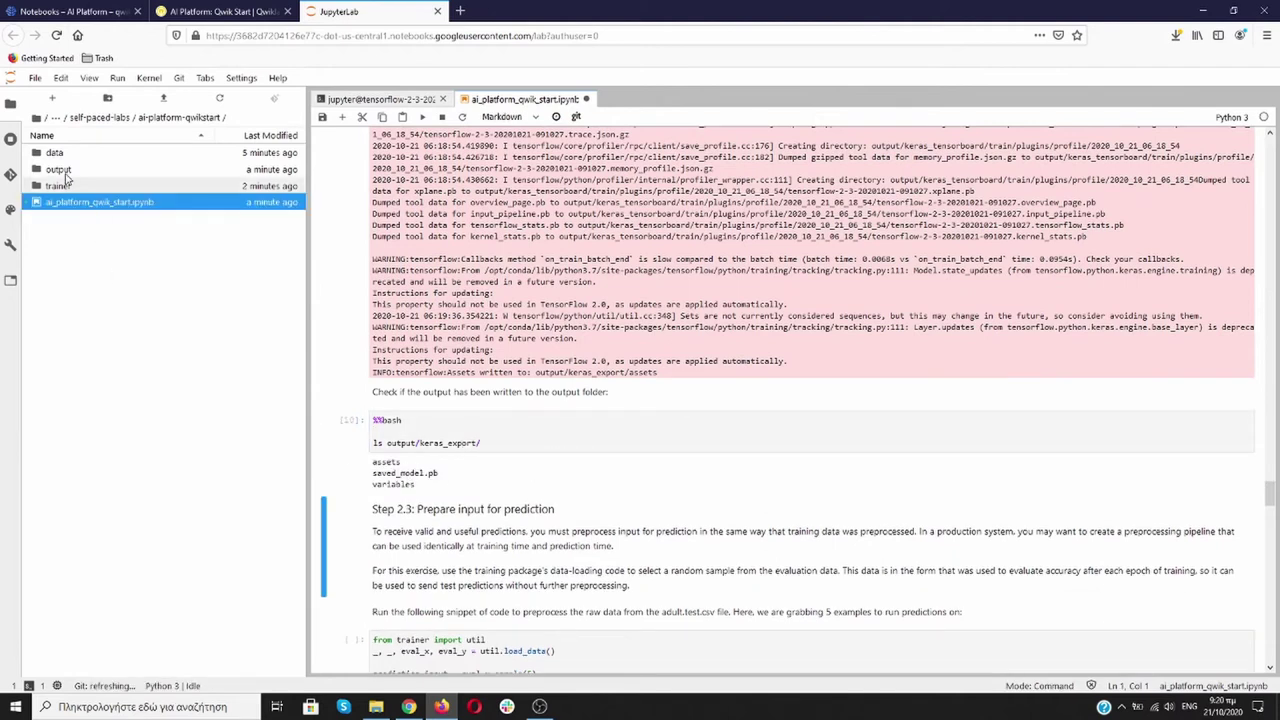
- Inspect the exported model files in the output/keras_export folder, and return to the ai-platform-qwikstart folder
double_click(62, 172)
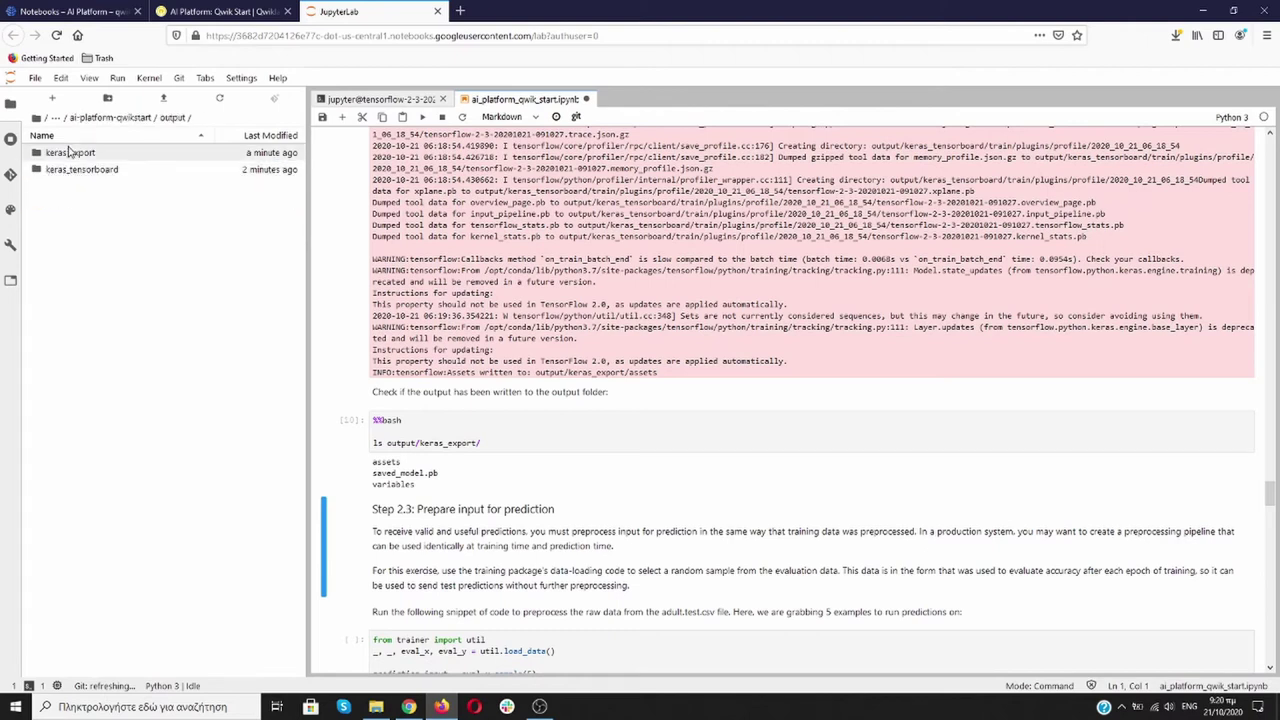
click(70, 155)
double_click(70, 155)
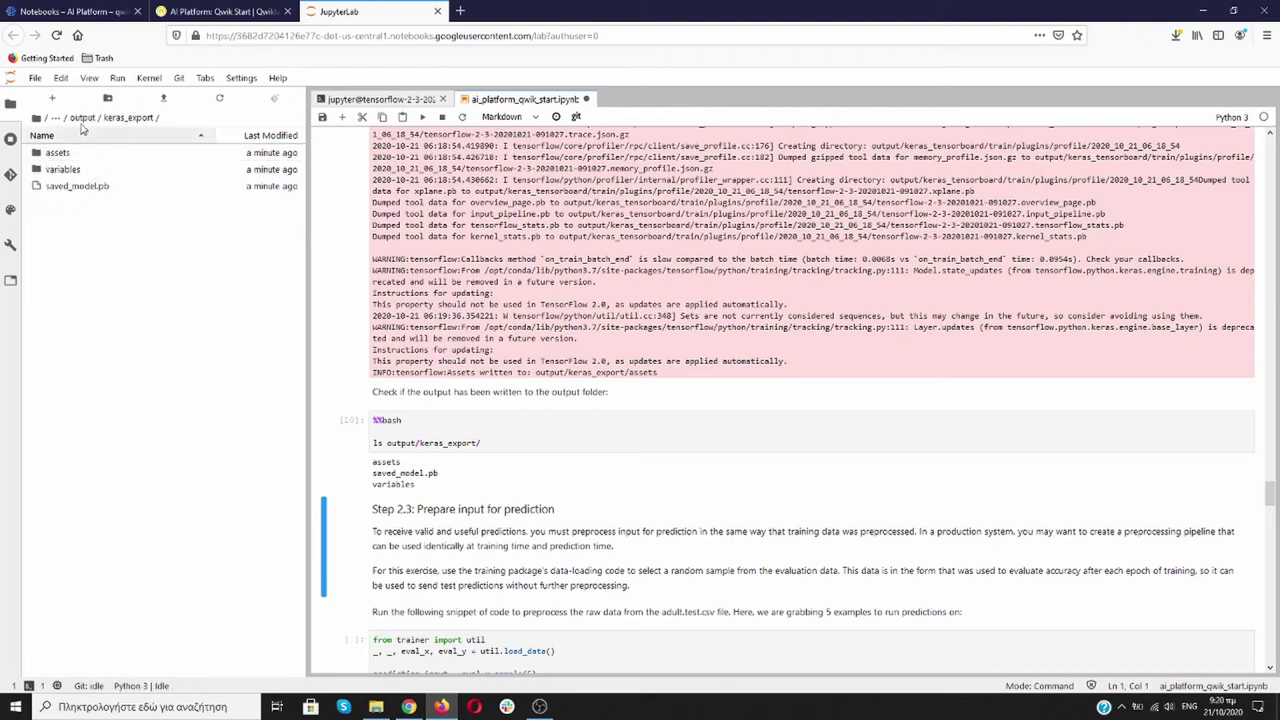
click(82, 119)
click(86, 118)
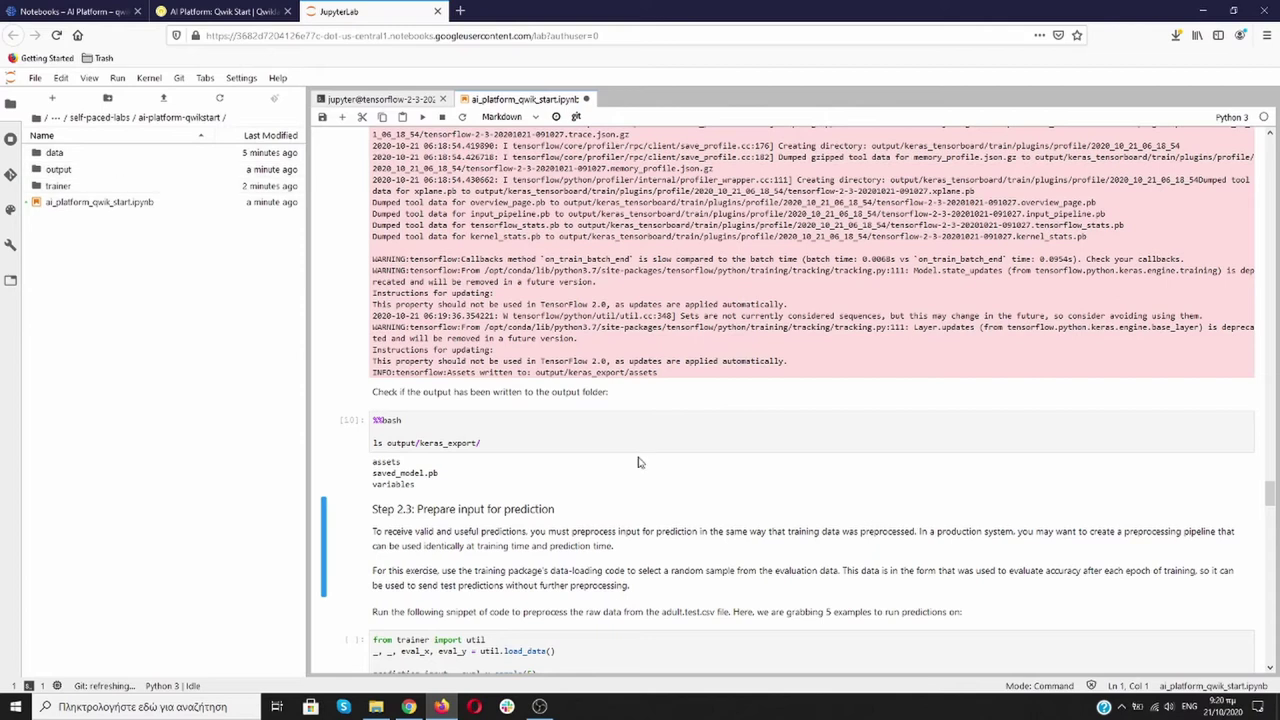
- Run the Step 2.3 cell that loads the evaluation data with trainer's util and samples 5 examples for prediction
scroll(640, 463, down, 1)
scroll(640, 463, down, 4)
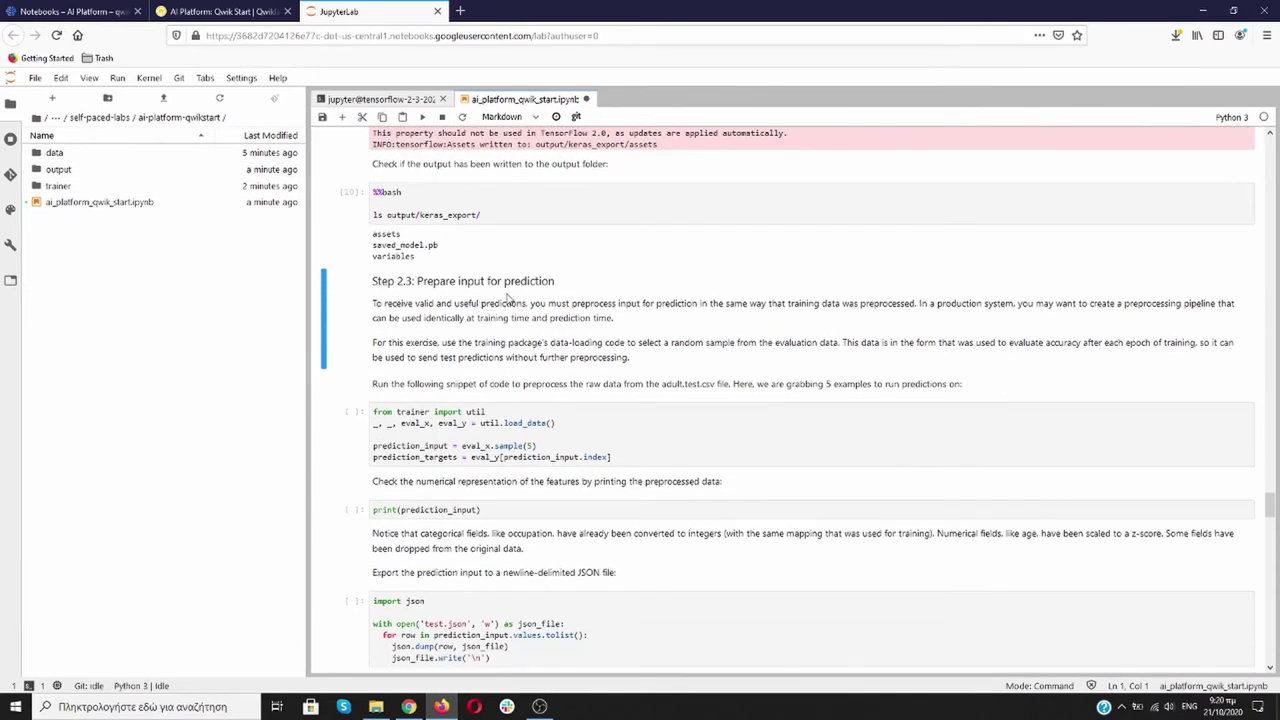
click(687, 438)
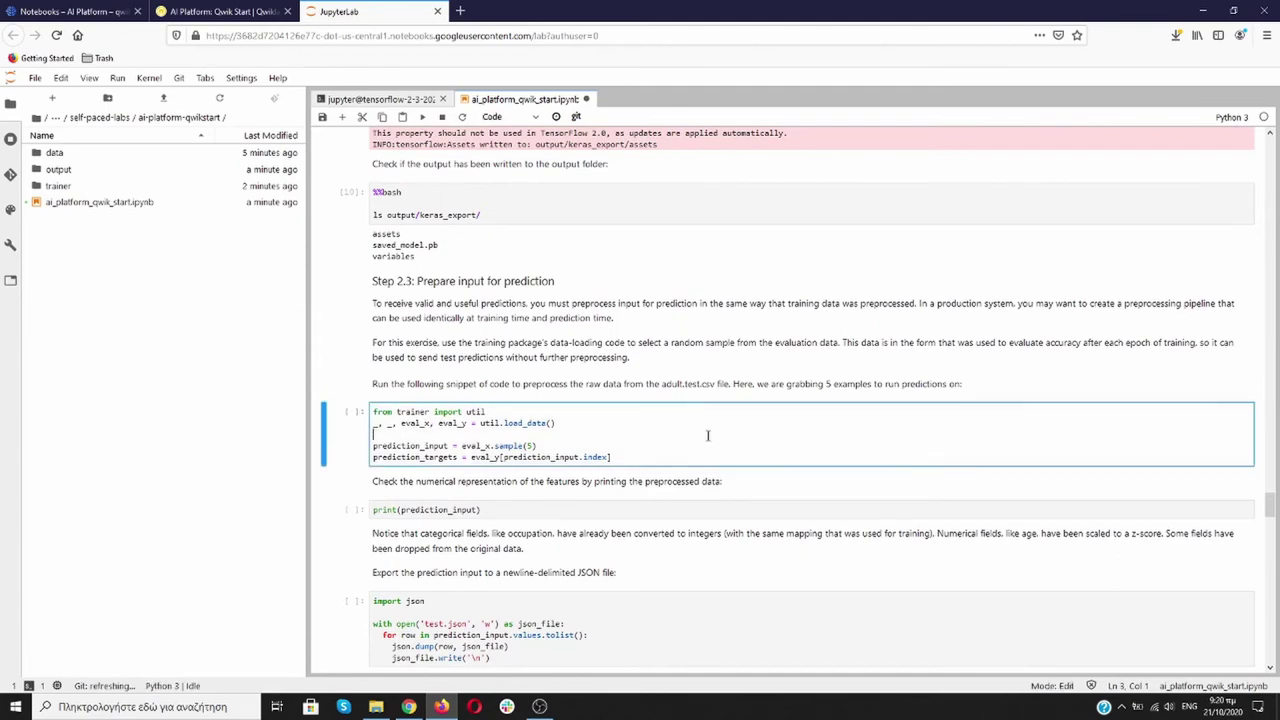
key(shift+Return)
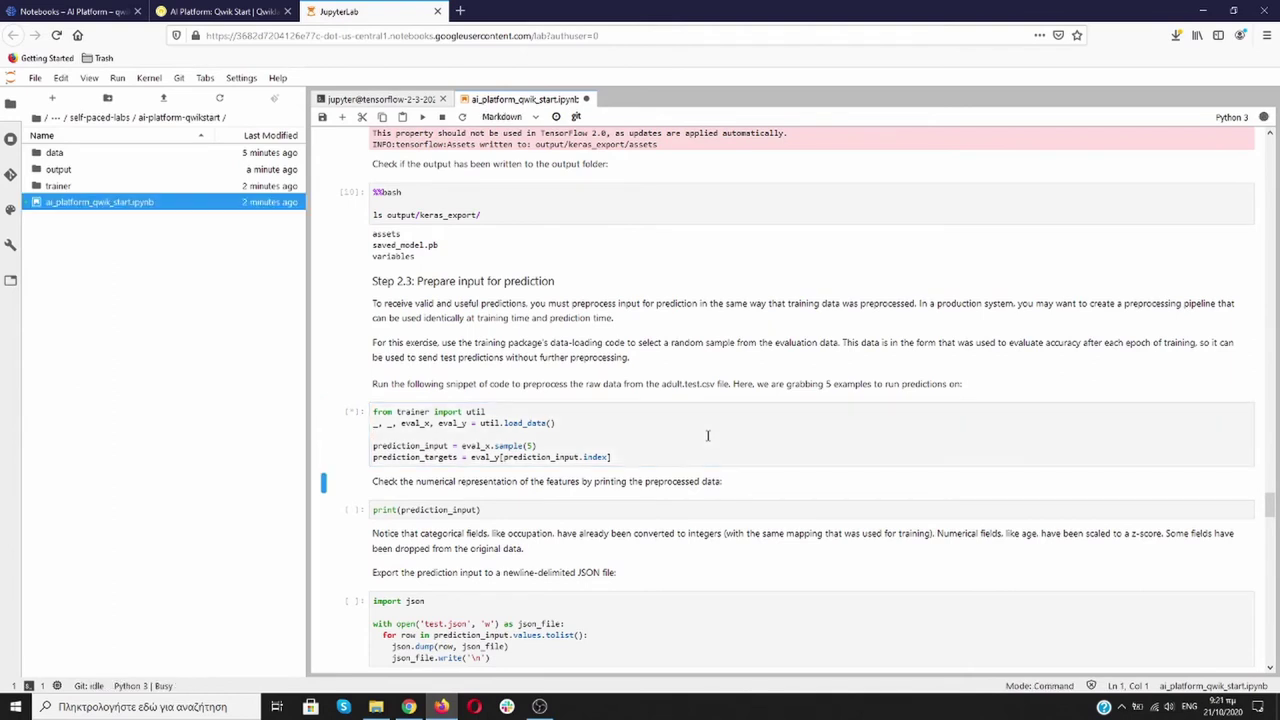
- Run the print(prediction_input) cell and review the numerical representation of the sampled features
scroll(707, 436, down, 2)
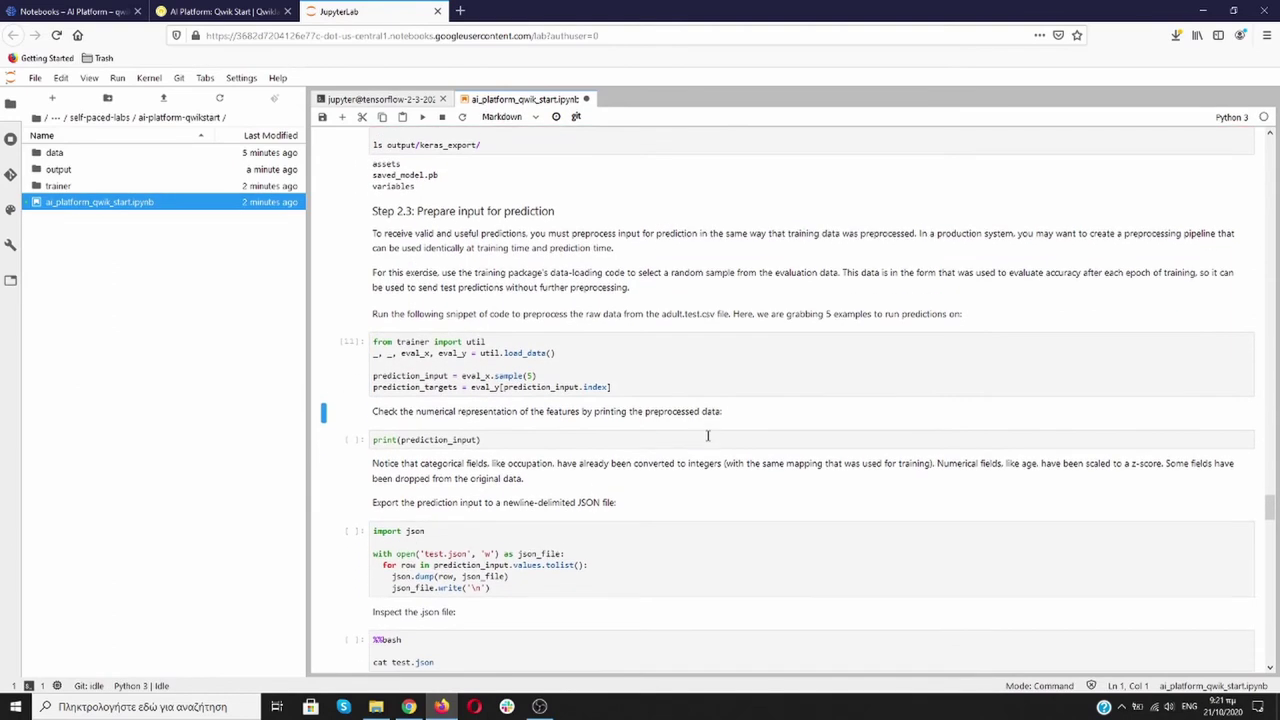
click(622, 432)
key(shift+Return)
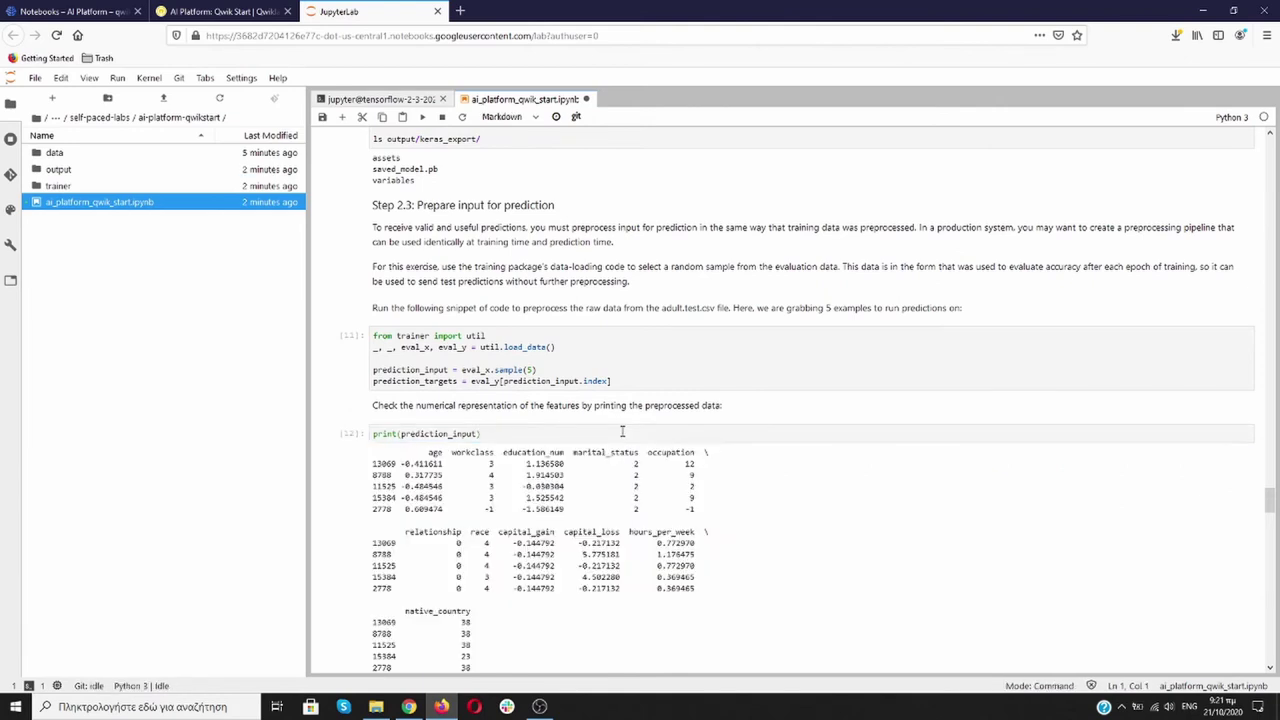
scroll(622, 432, down, 2)
scroll(506, 342, down, 4)
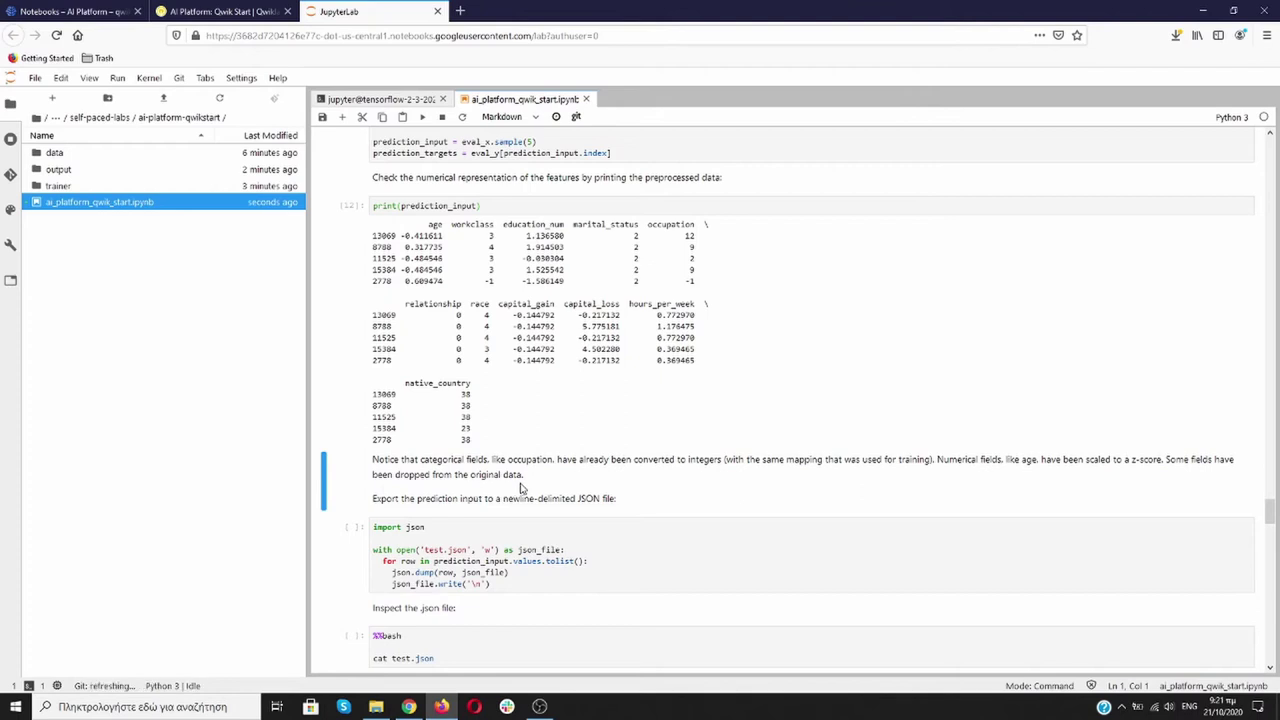
- Run the cell that exports the prediction input to the newline-delimited file test.json
scroll(574, 350, down, 1)
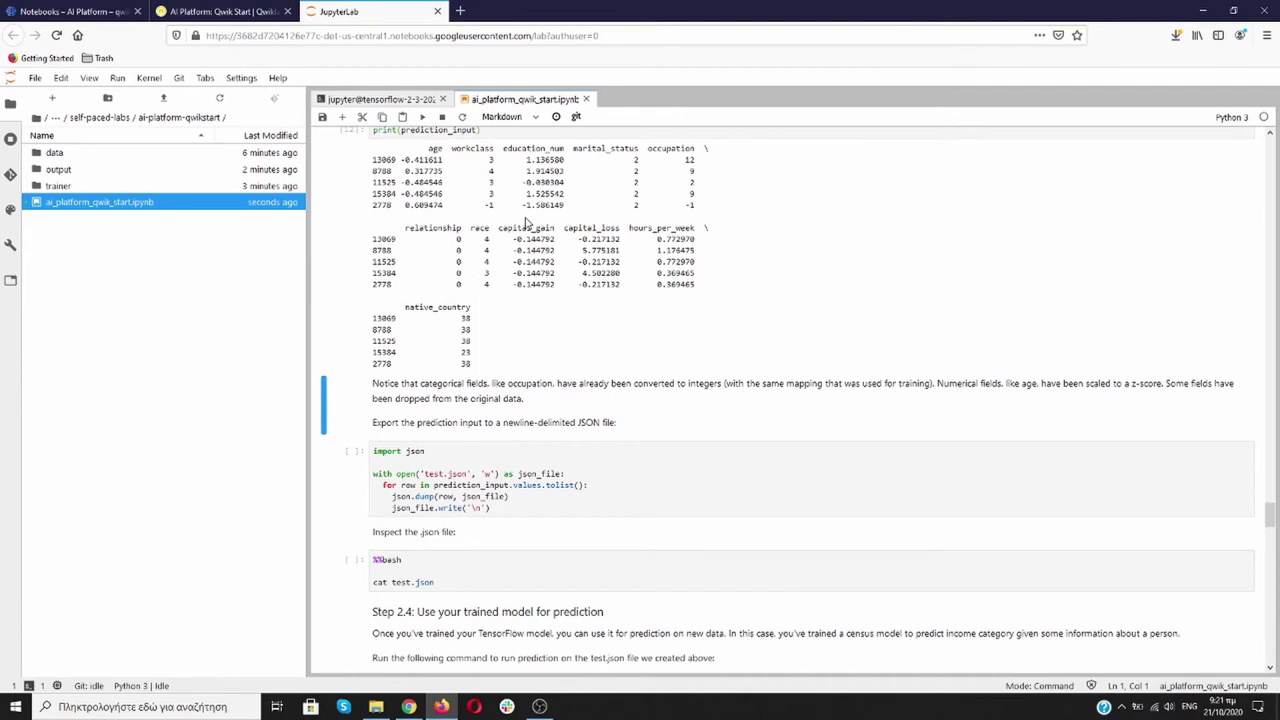
click(650, 483)
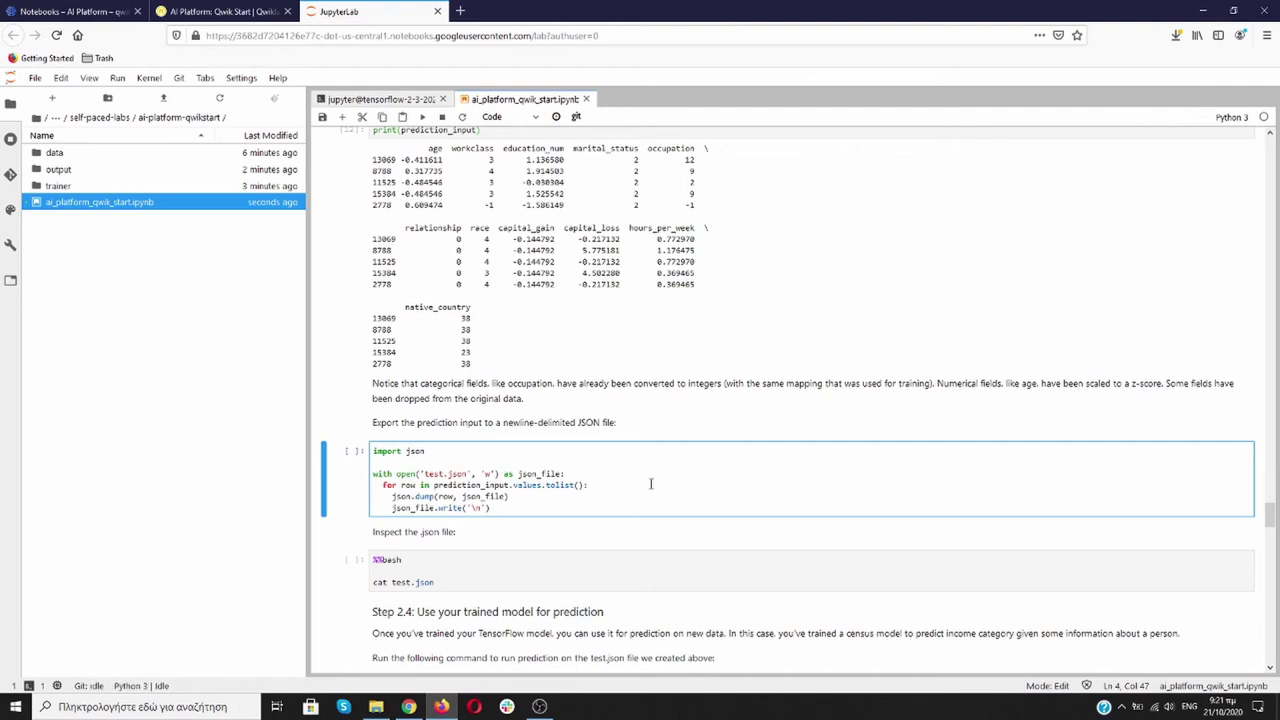
key(shift+Return)
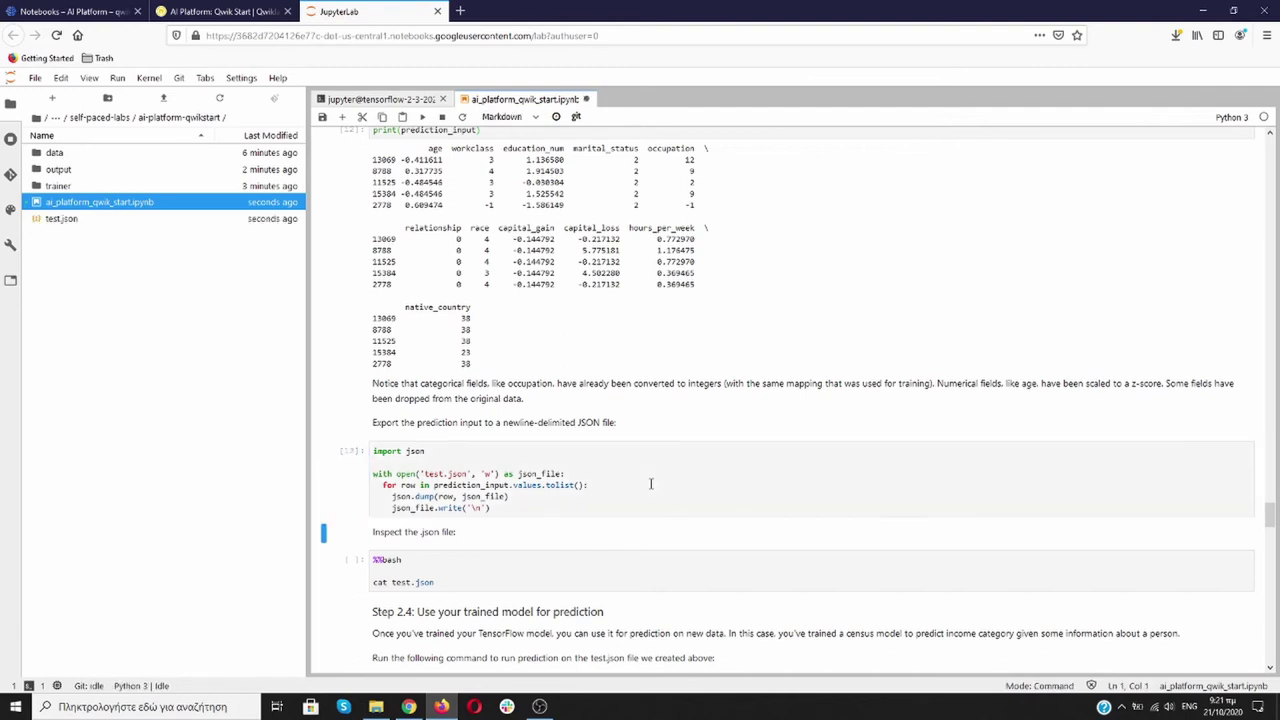
- Run the cat test.json cell and compare the exported rows with the printed prediction_input table
scroll(645, 470, down, 1)
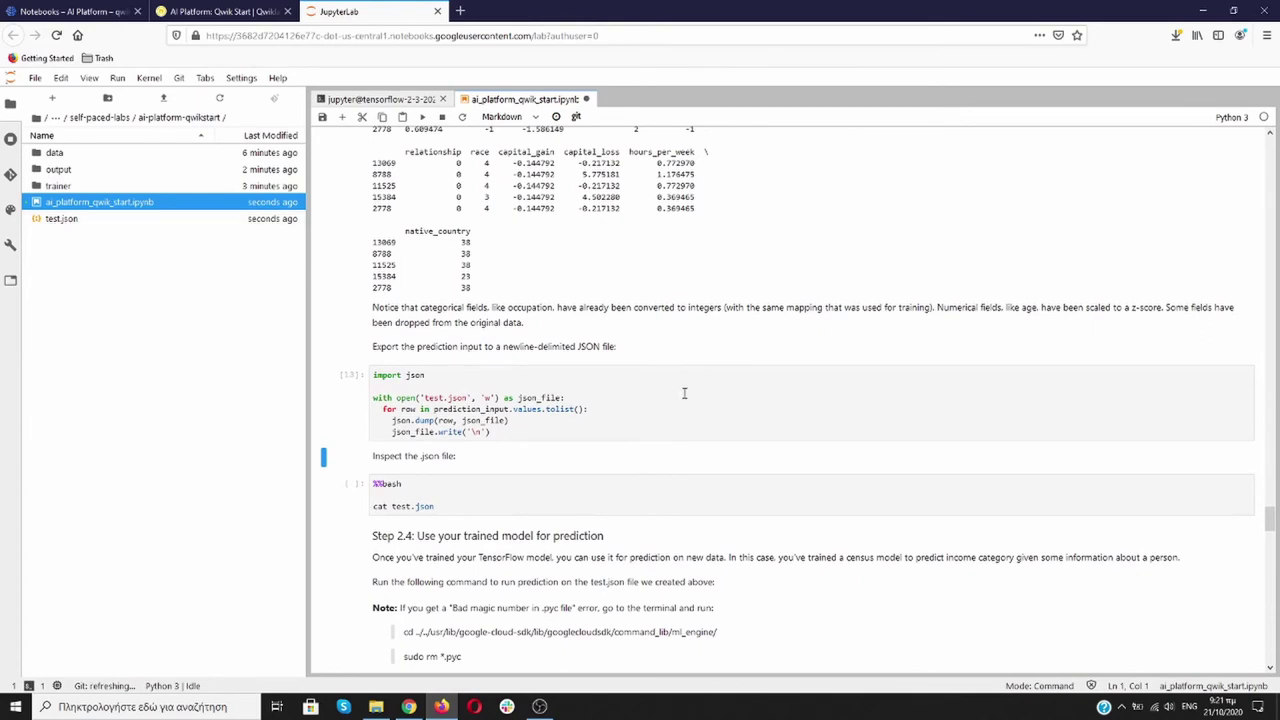
scroll(676, 412, down, 1)
click(674, 427)
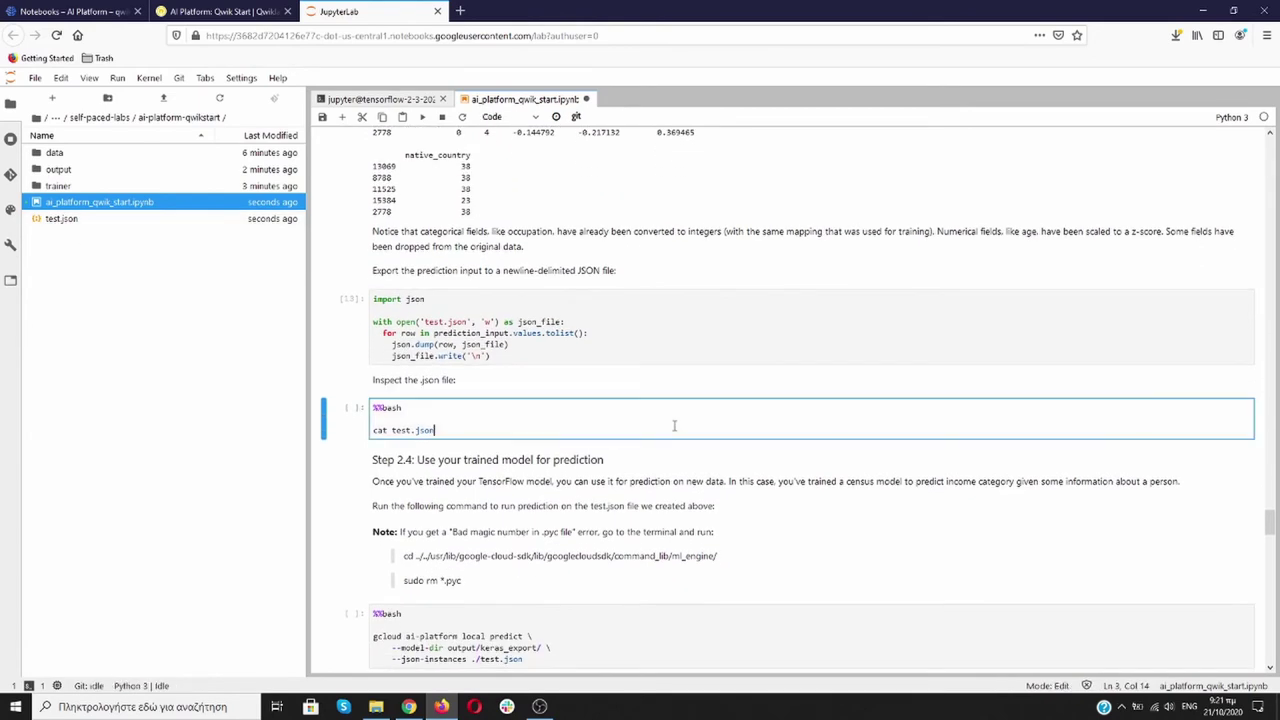
key(shift+Return)
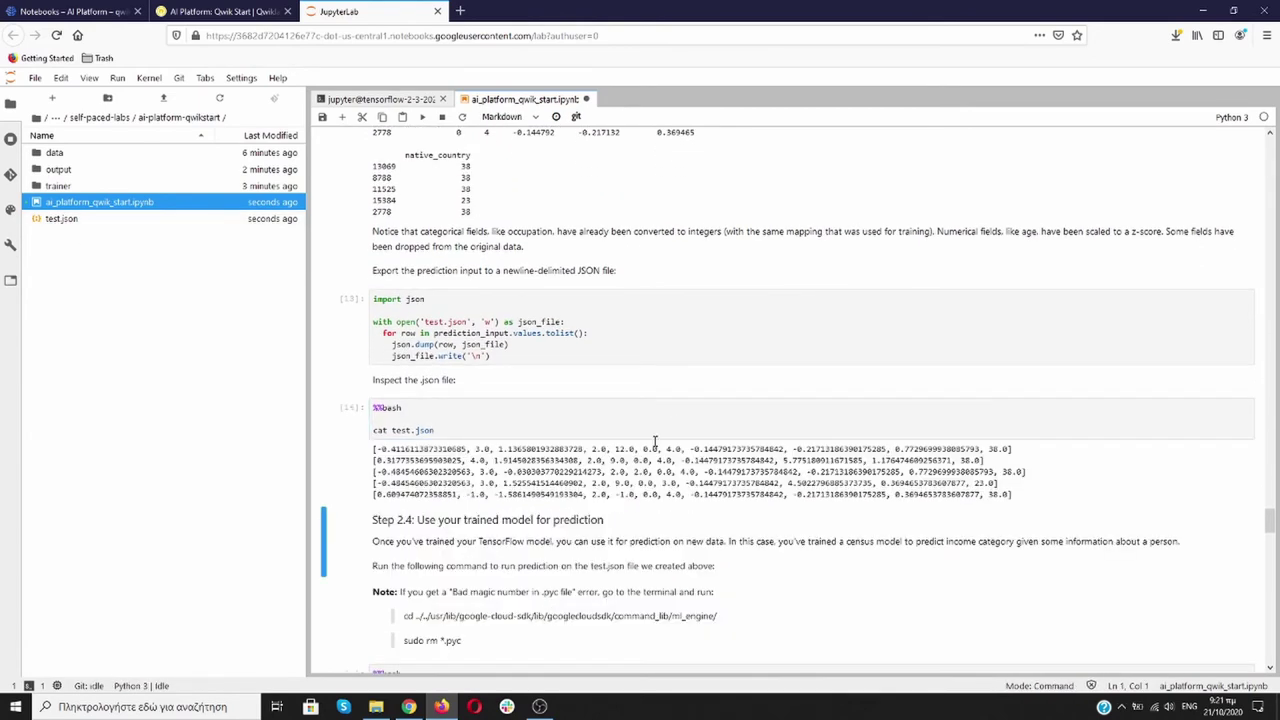
scroll(521, 466, up, 3)
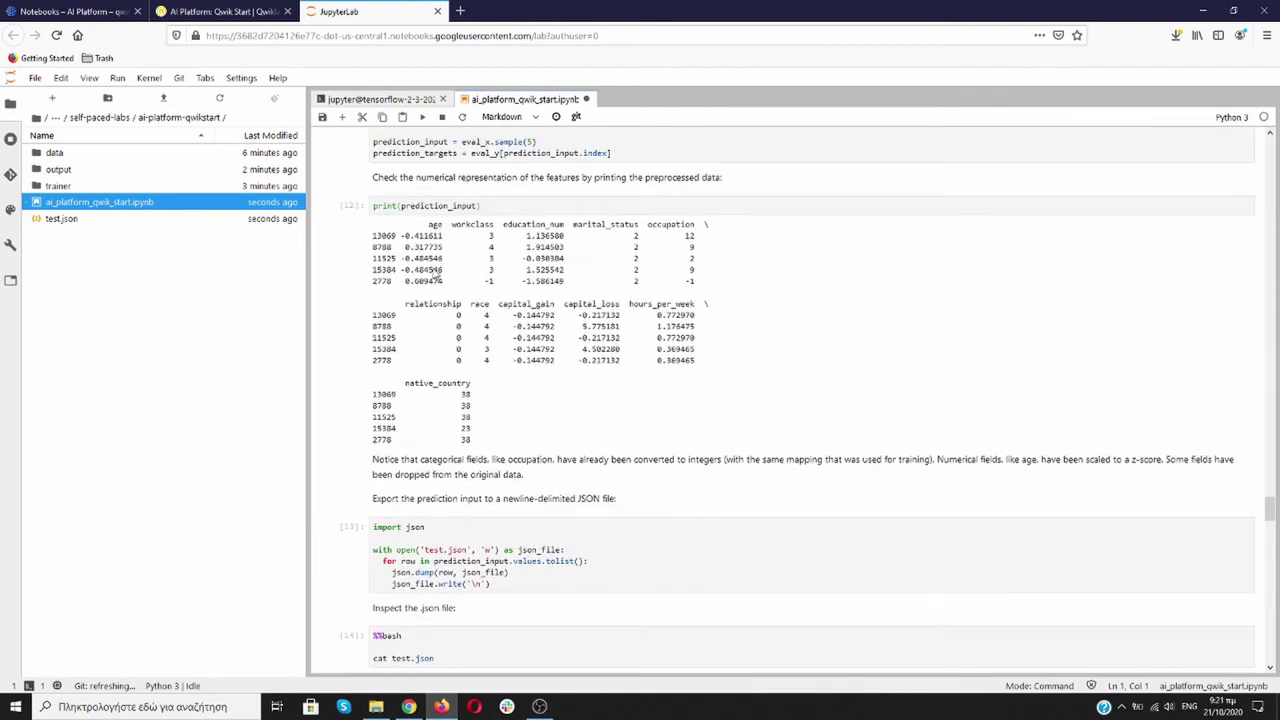
scroll(600, 486, down, 5)
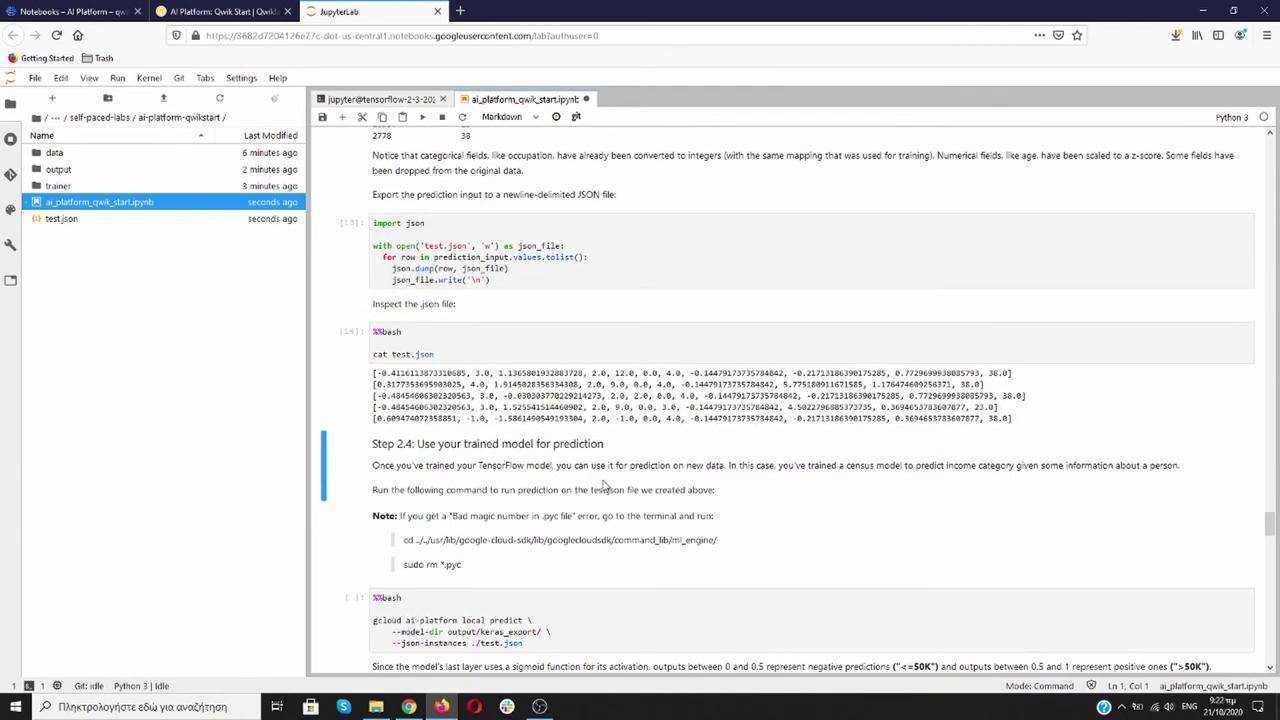
- Run the Step 2.4 gcloud ai-platform local predict cell with output/keras_export/ and test.json, and review its predictions
scroll(535, 405, down, 2)
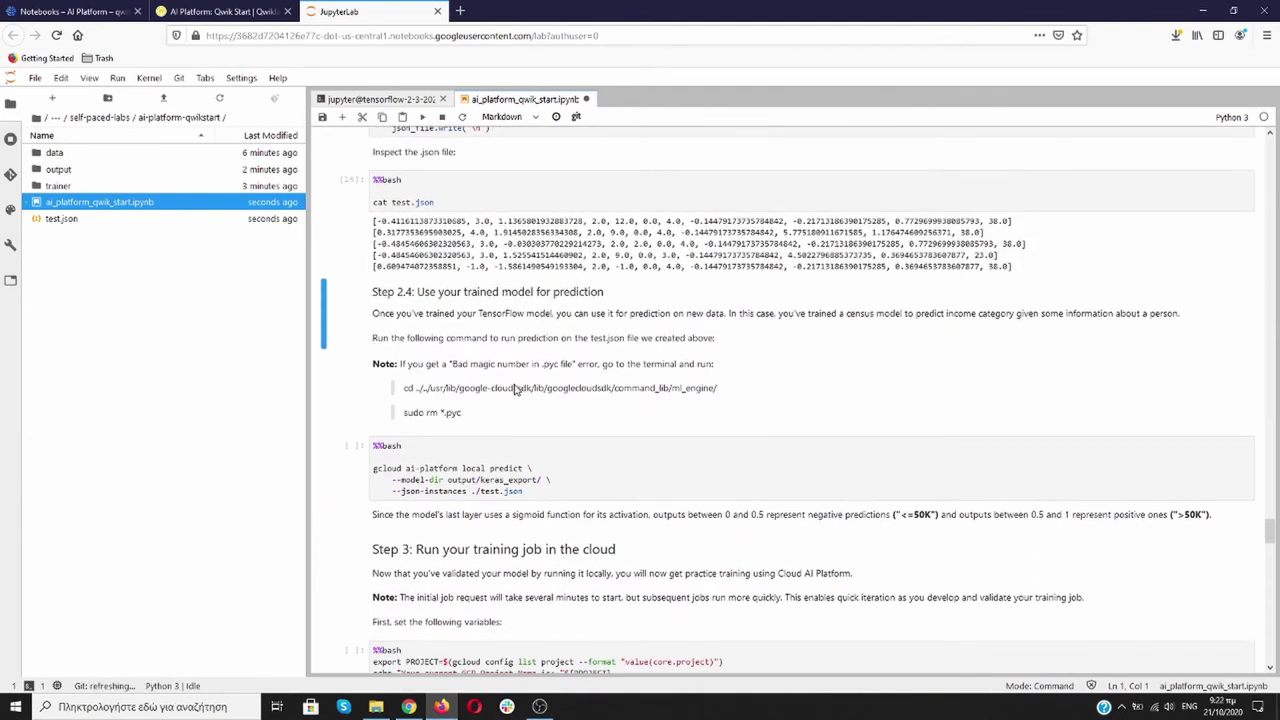
scroll(517, 390, down, 1)
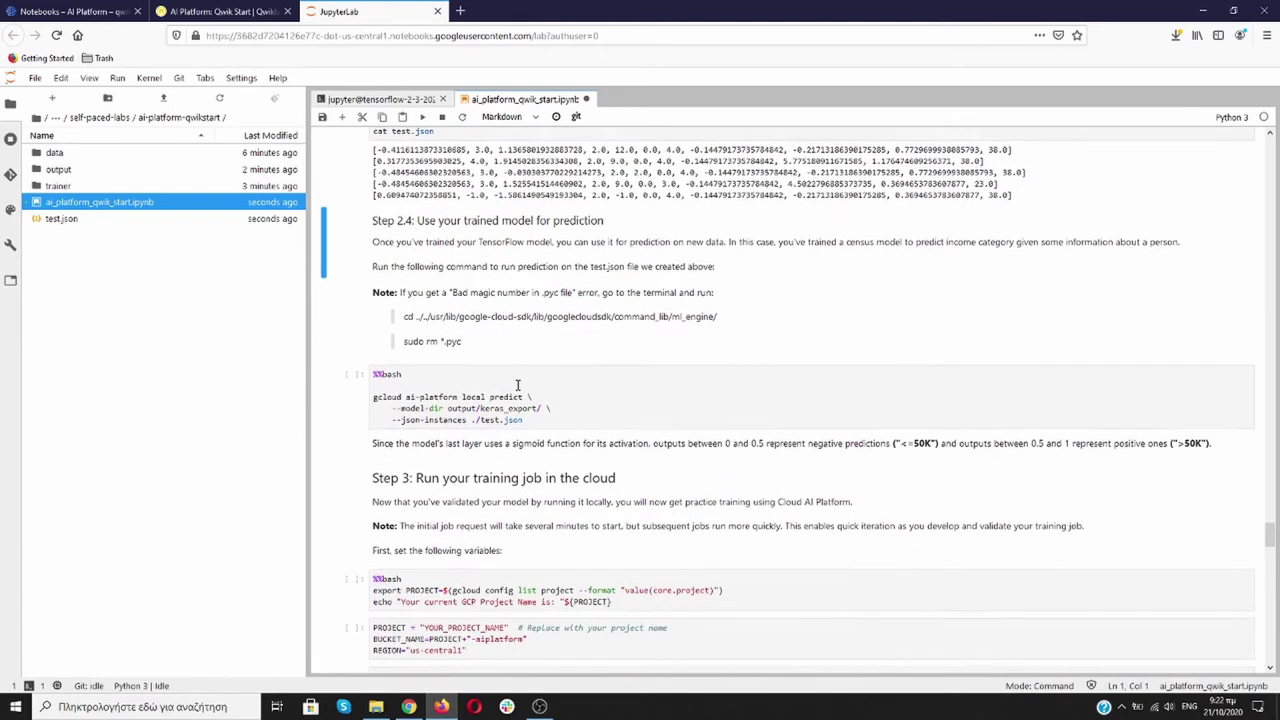
click(651, 392)
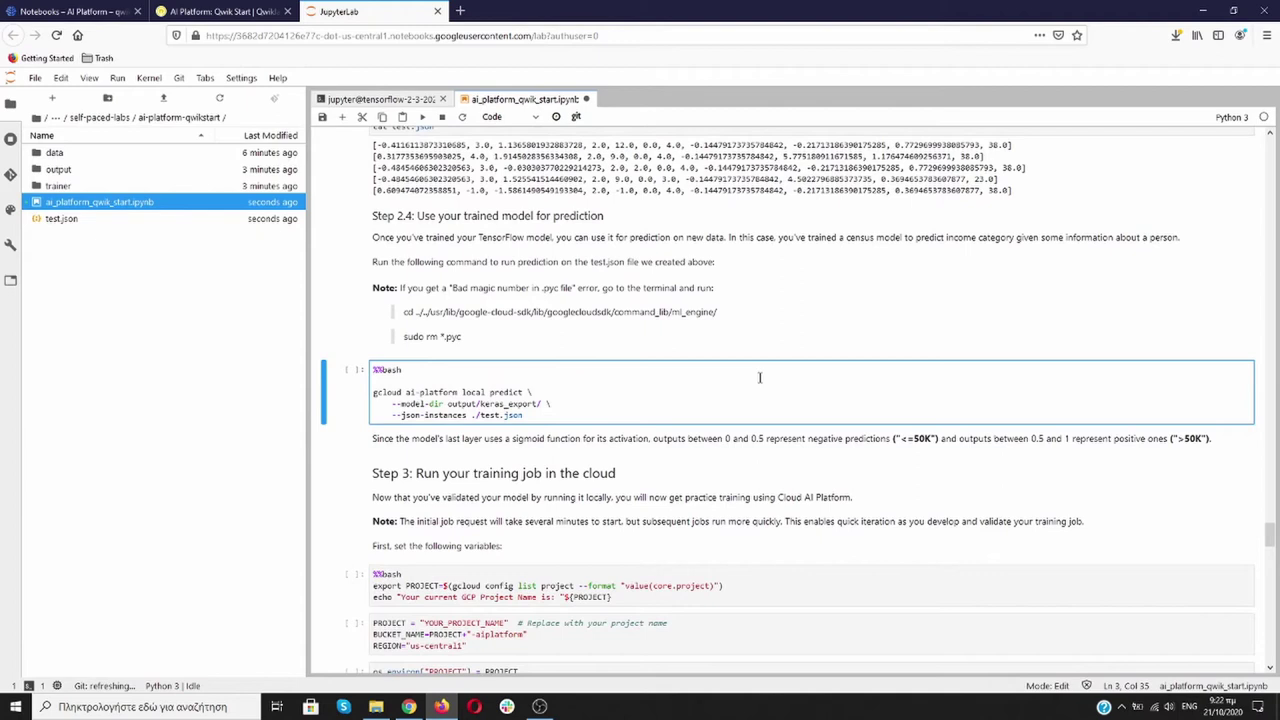
key(shift+Return)
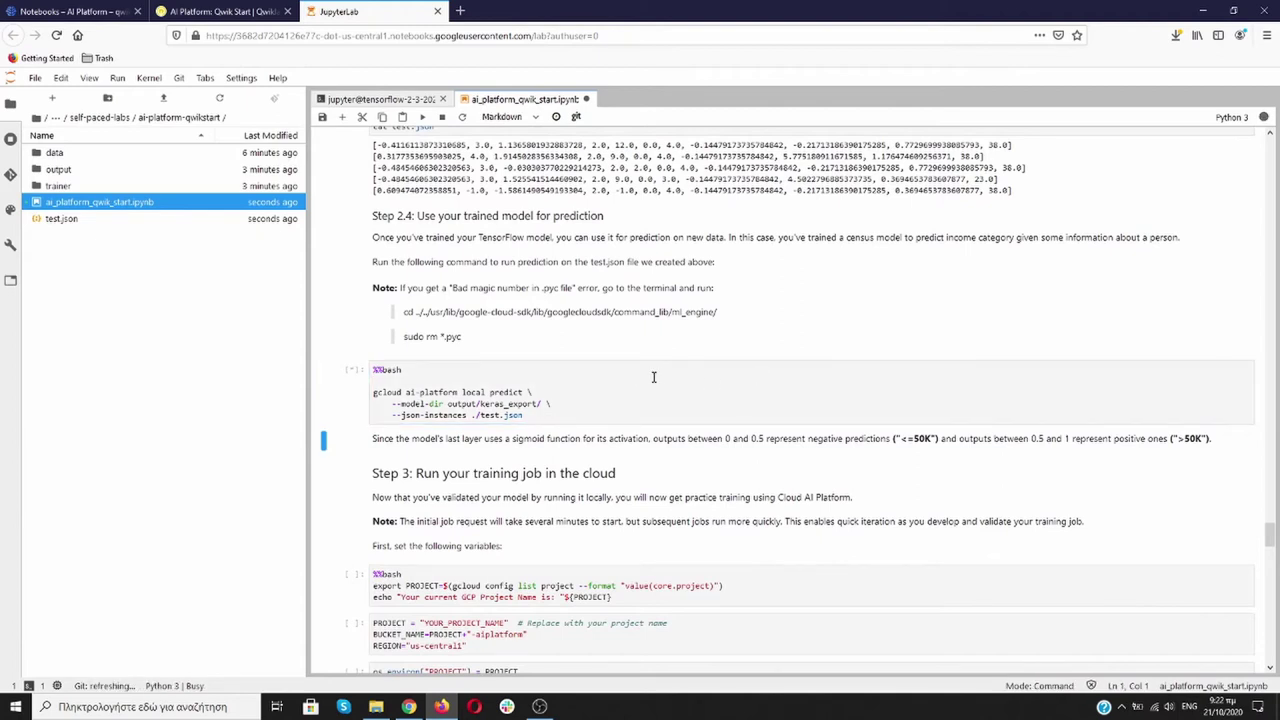
scroll(654, 378, down, 3)
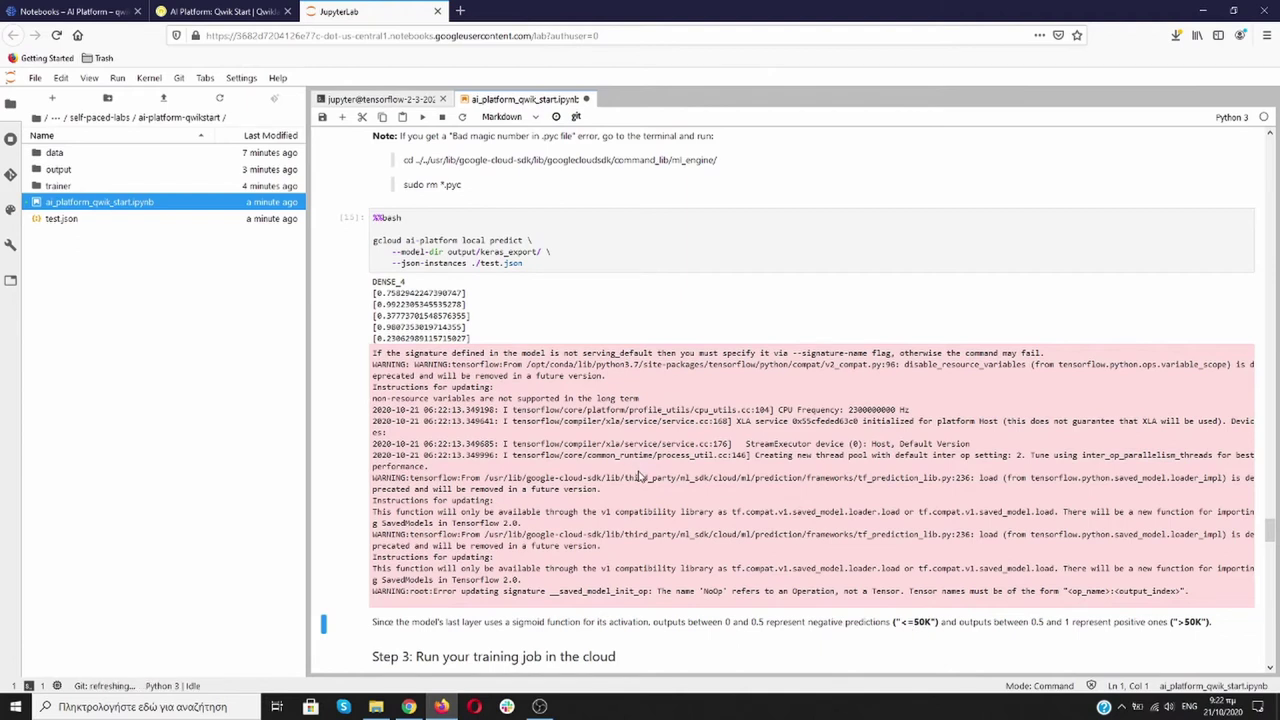
scroll(640, 477, down, 4)
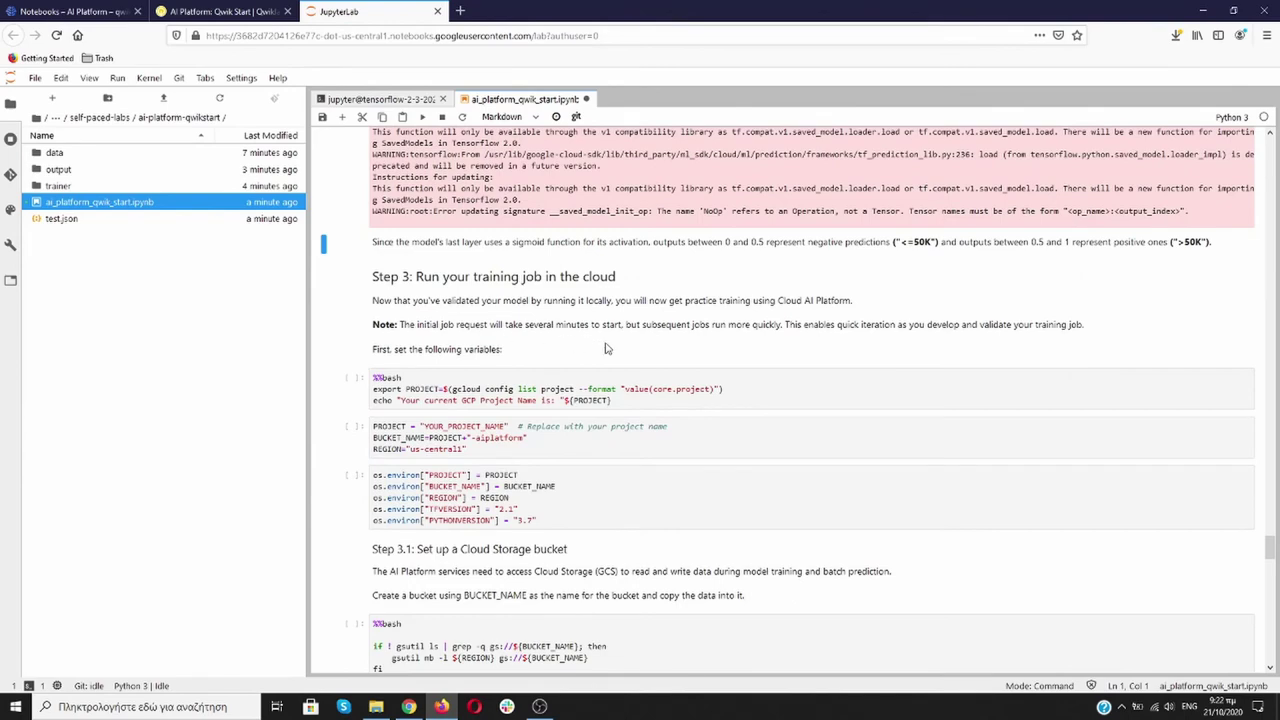
scroll(607, 349, up, 2)
scroll(607, 349, up, 1)
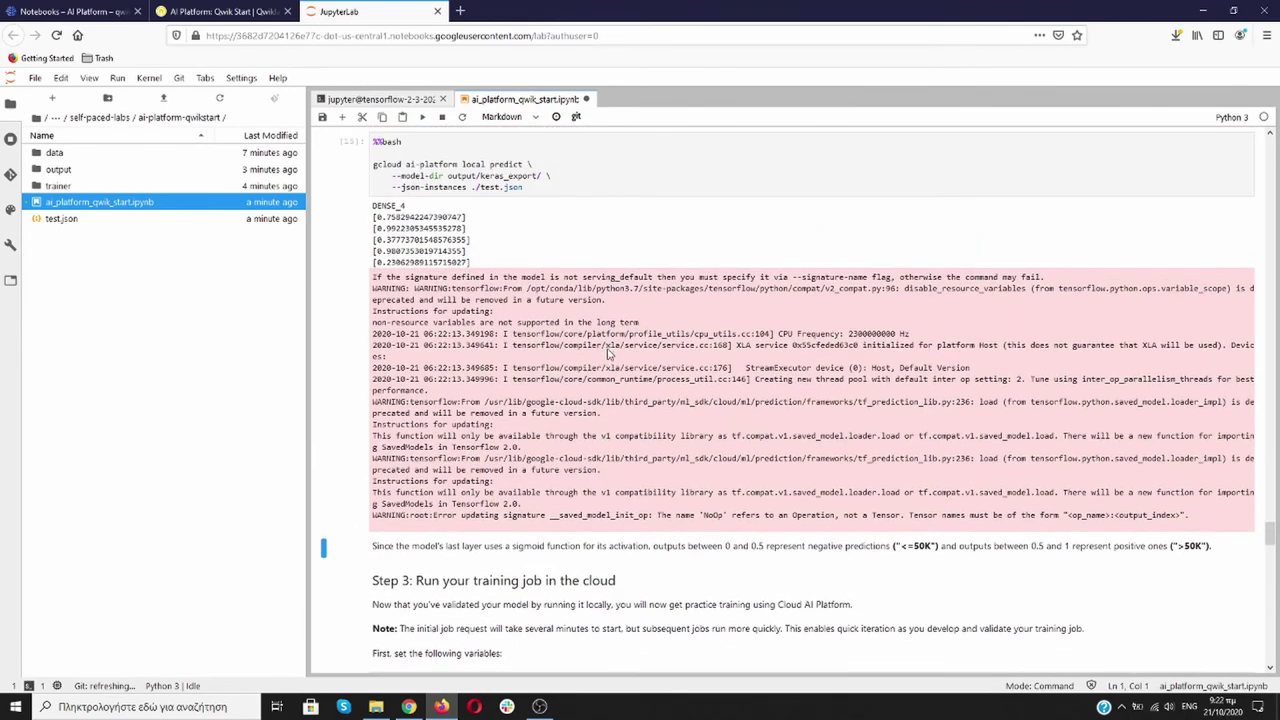
- Run the first Step 3 cell, which exports PROJECT from the gcloud config and echoes the current GCP project name
scroll(609, 352, down, 4)
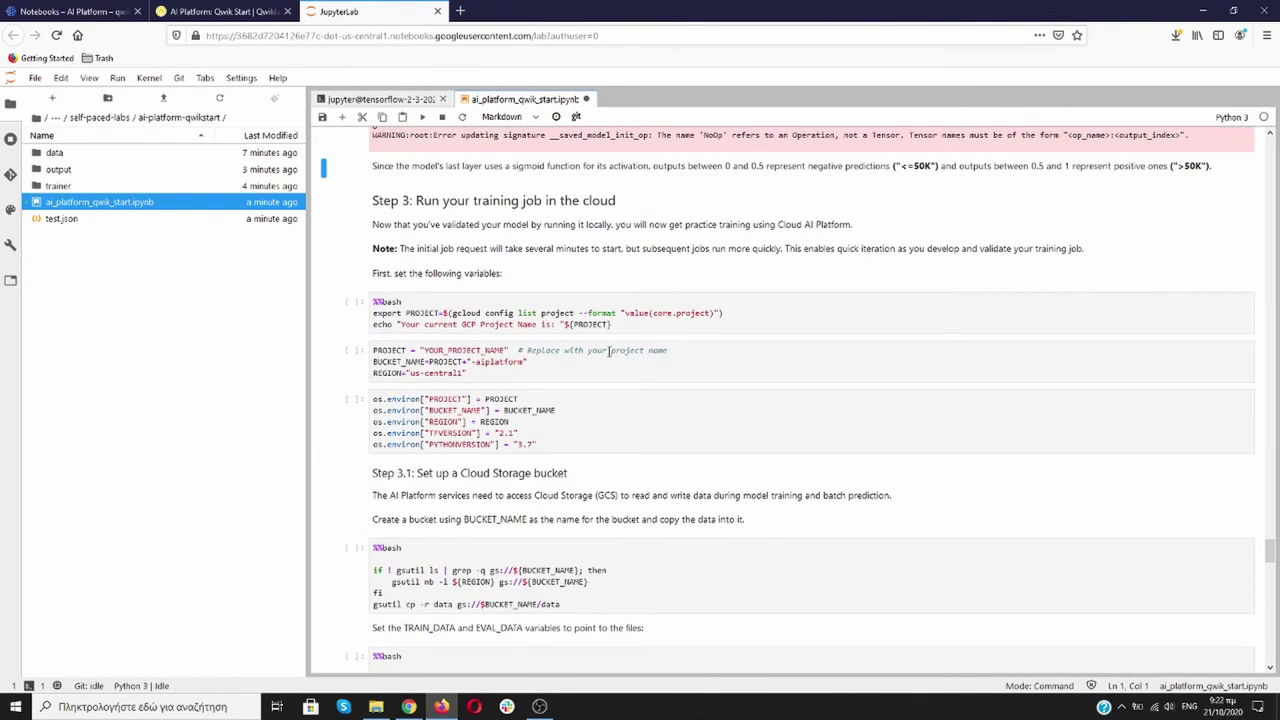
click(776, 319)
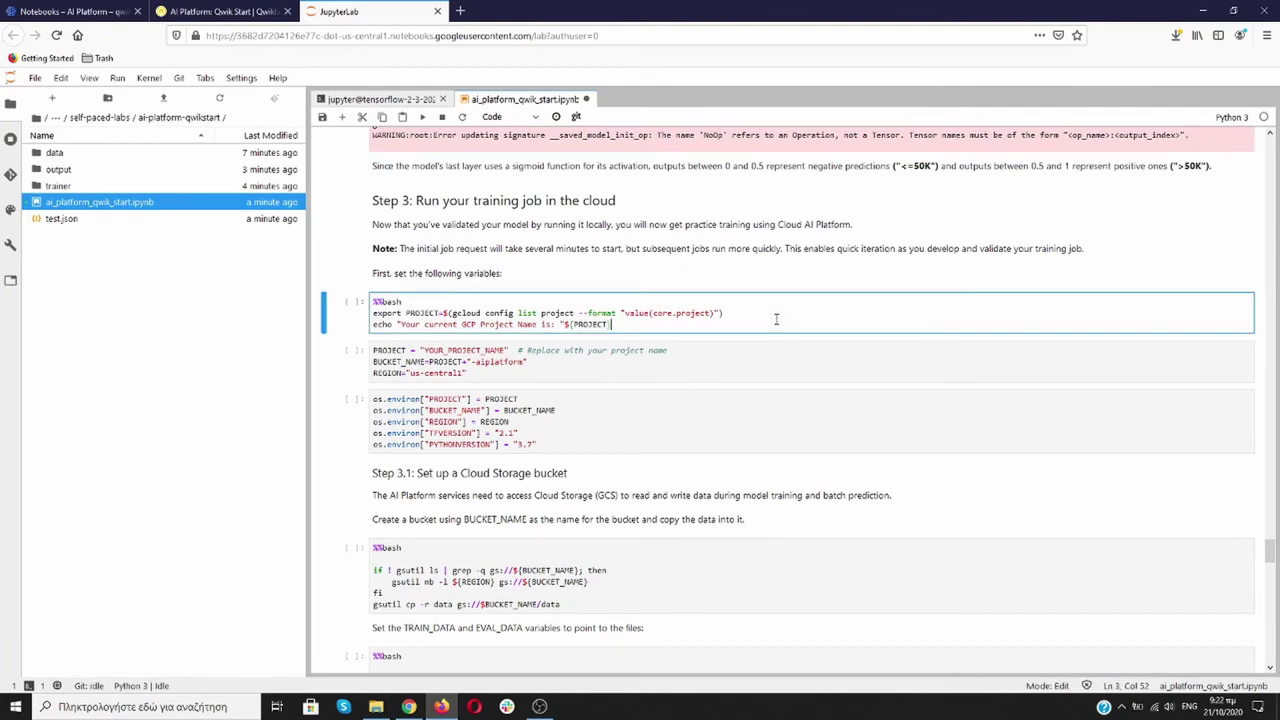
key(shift+Return)
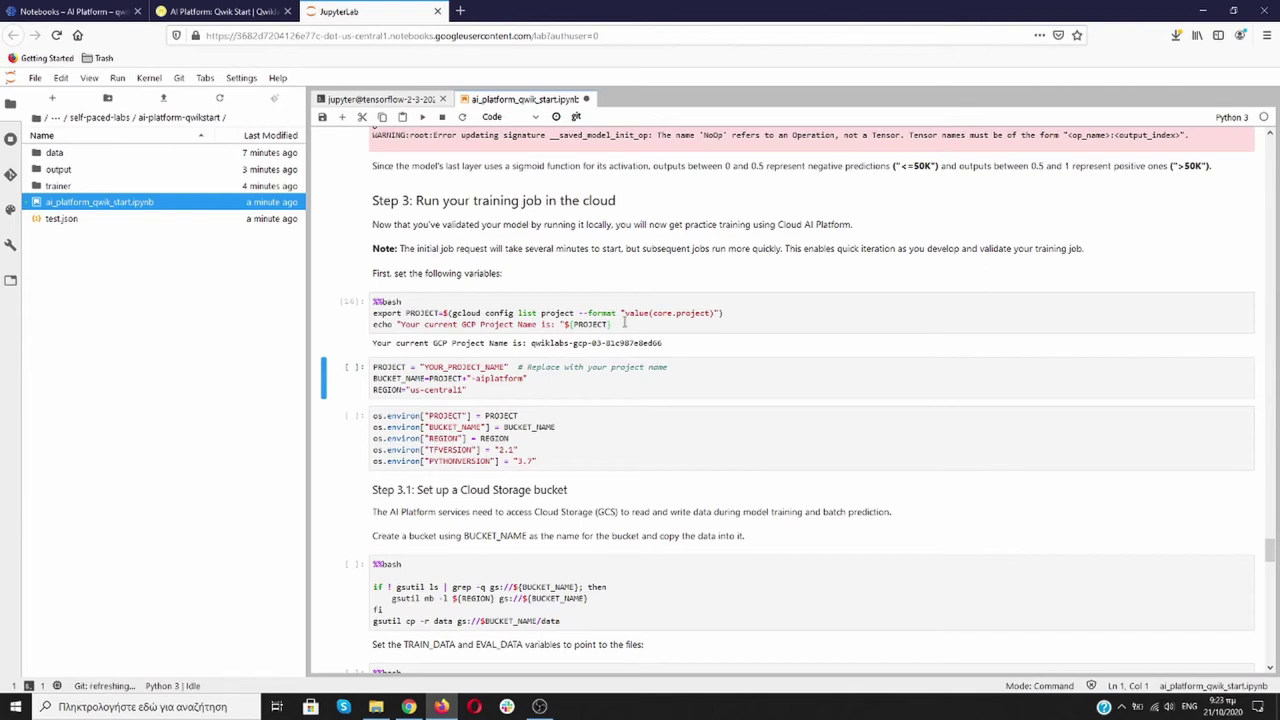
- Check the project ID in the Google Cloud console and on the Qwiklabs lab page, and return to the JupyterLab notebook
click(90, 11)
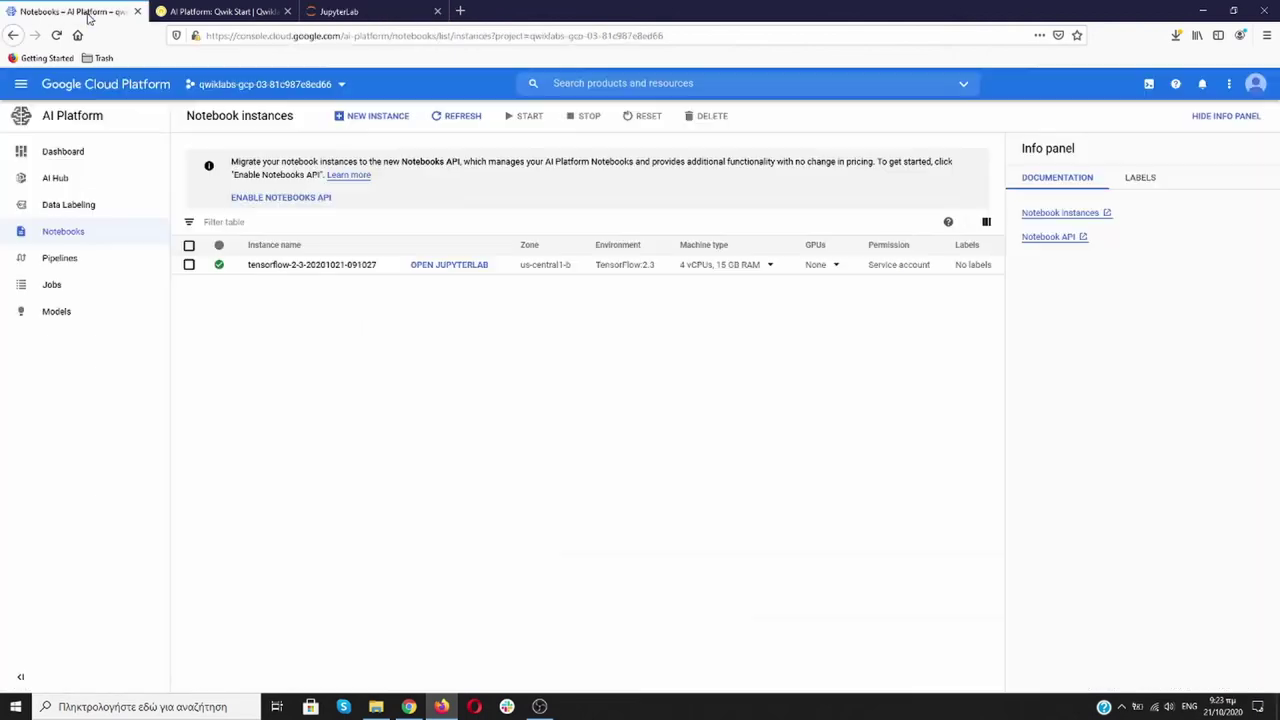
click(201, 12)
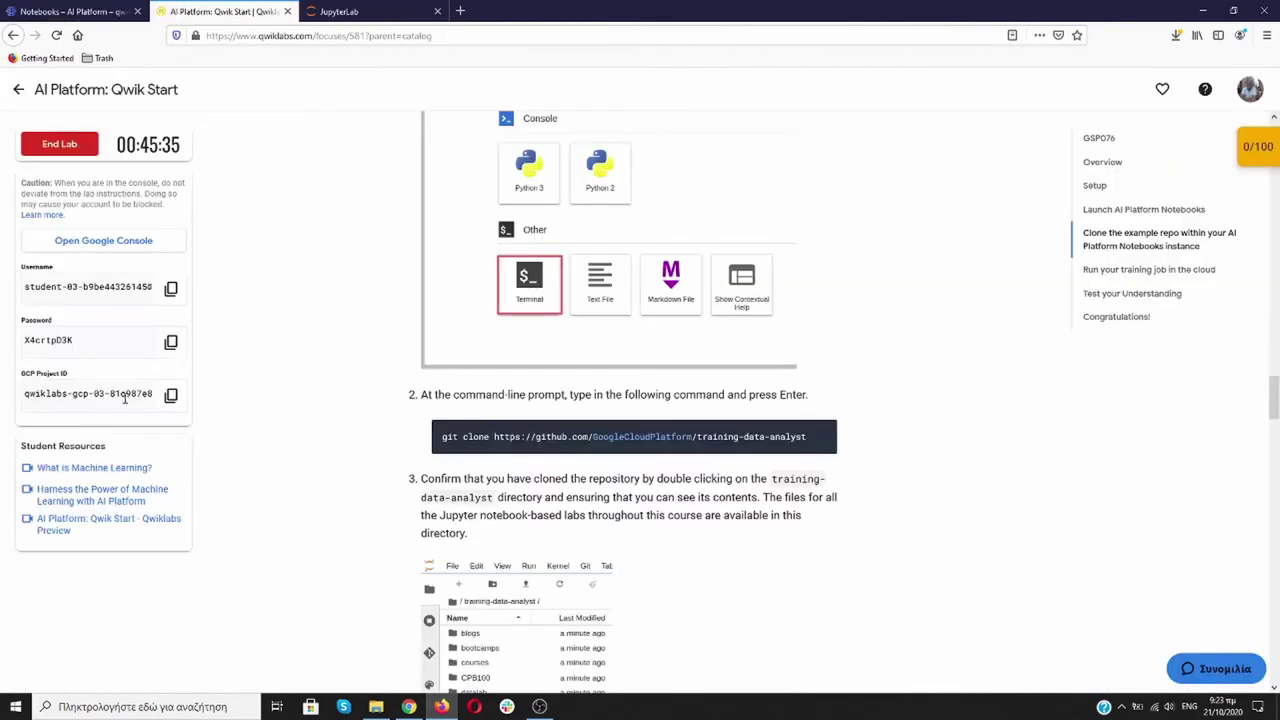
click(338, 11)
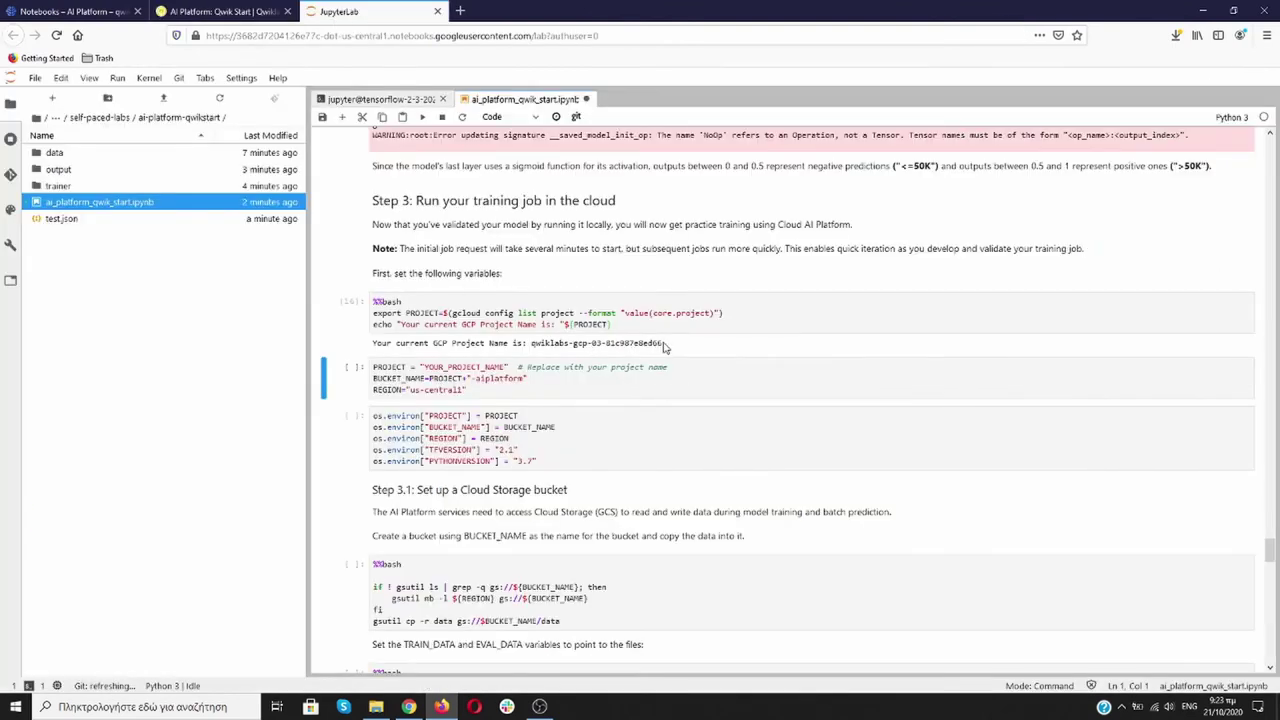
- Replace YOUR_PROJECT_NAME in the PROJECT variable with the echoed name qwiklabs-gcp-03-81c987e8ed66, save the notebook, and run that cell
drag(663, 344, 531, 345)
key(ctrl+c)
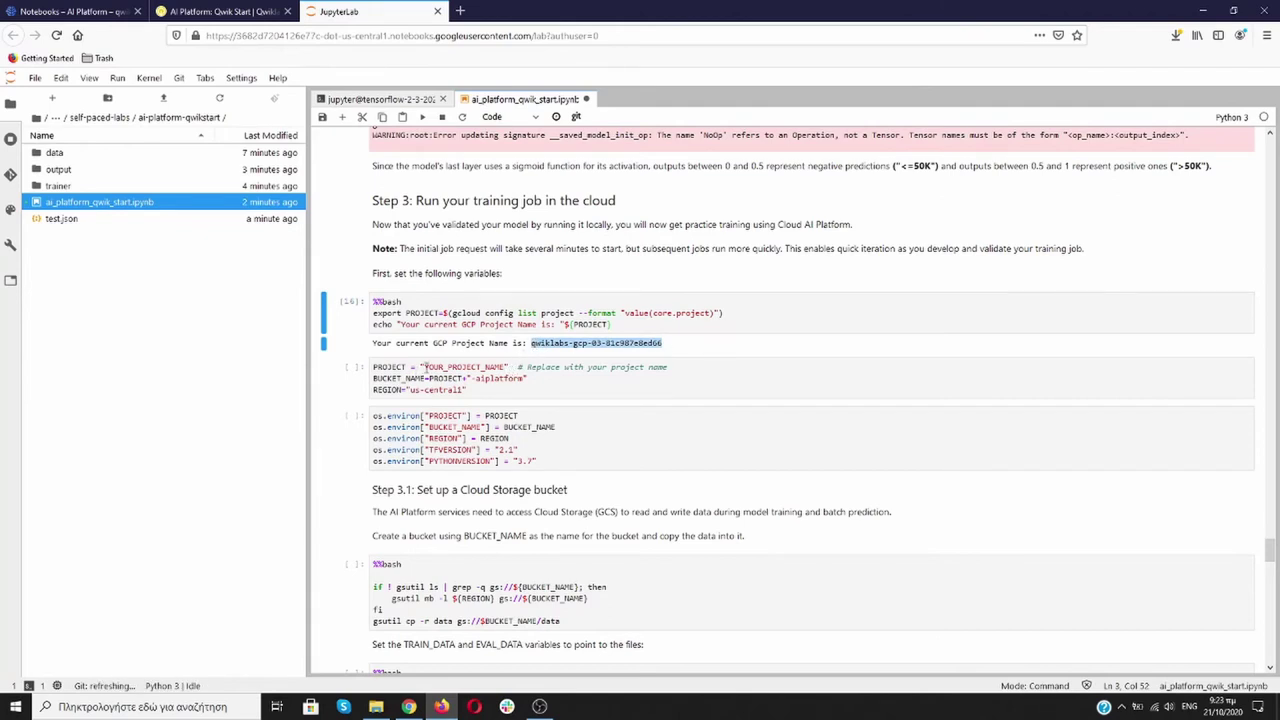
drag(424, 367, 502, 367)
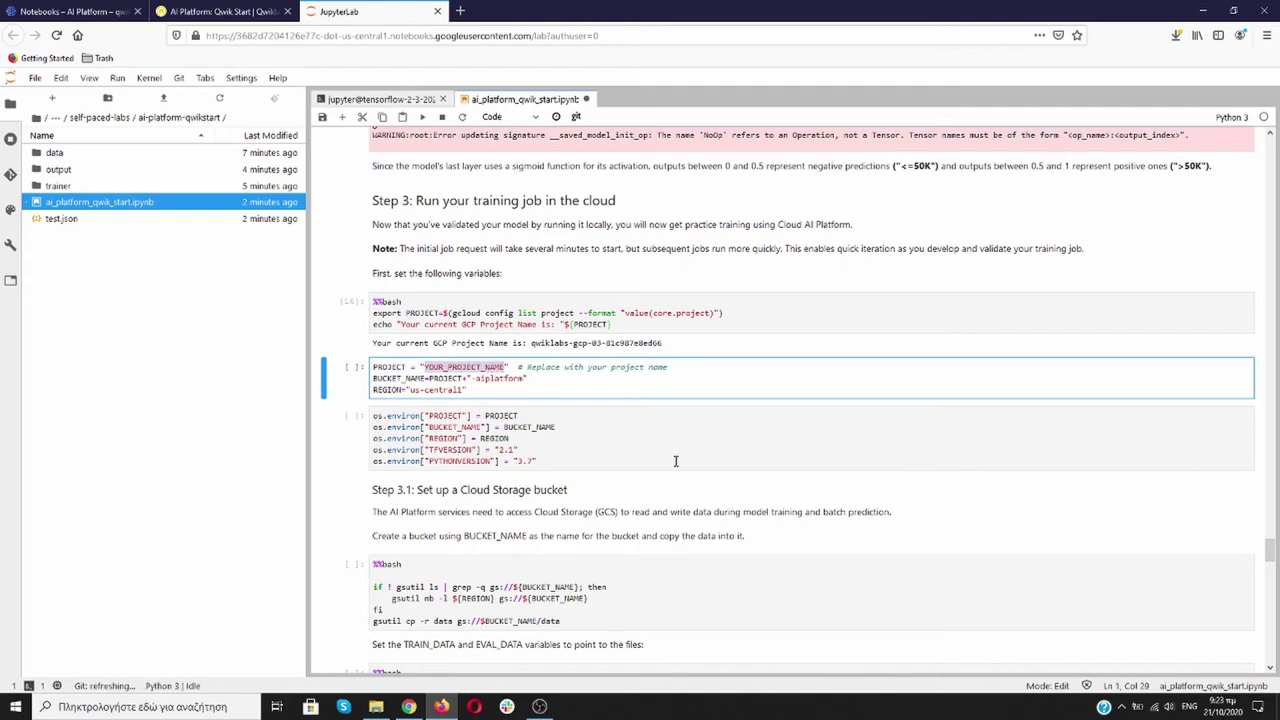
key(BackSpace)
key(ctrl+v)
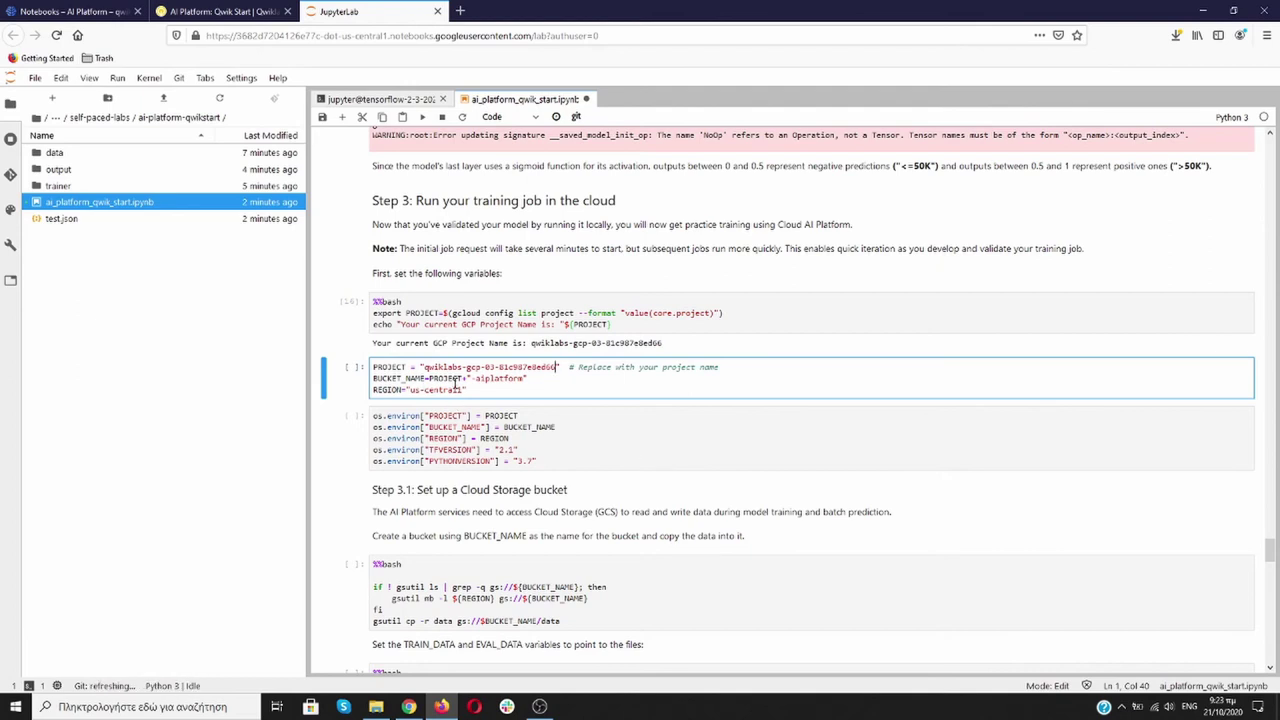
key(ctrl+s)
key(shift+Return)
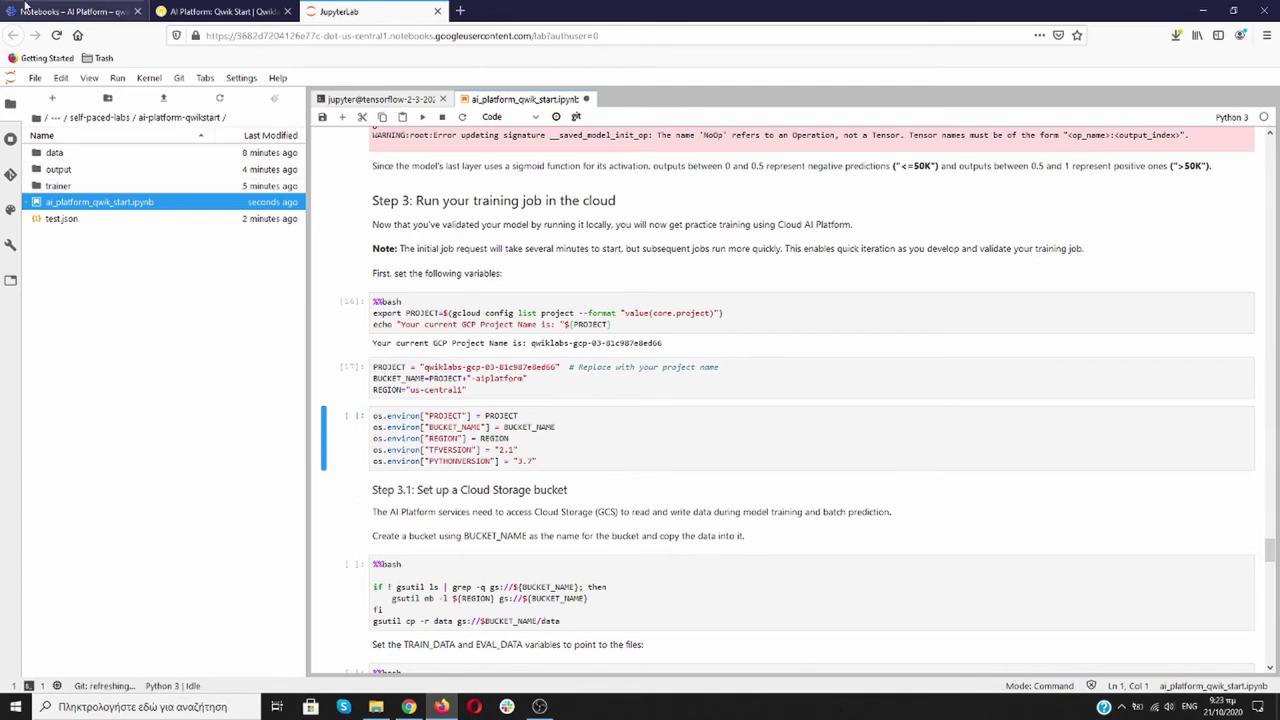
- Open the Cloud Storage browser in the Google Cloud console and close the Learn side pane
click(69, 17)
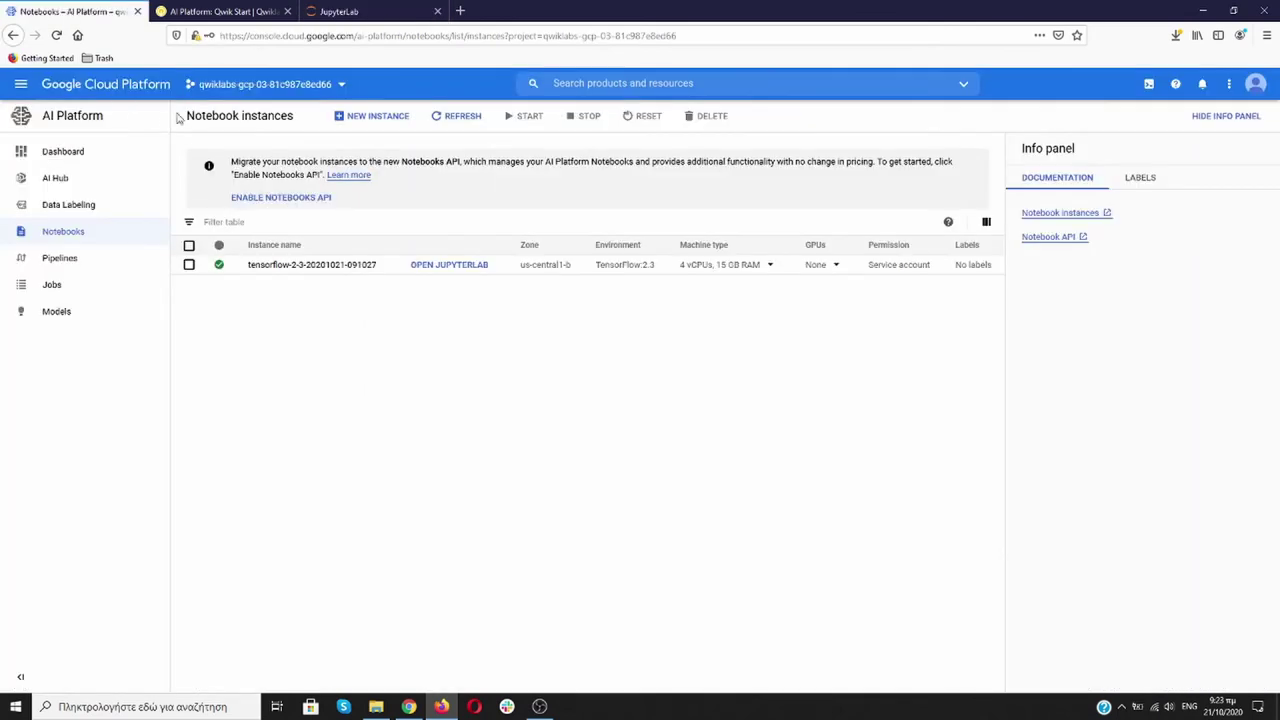
click(21, 86)
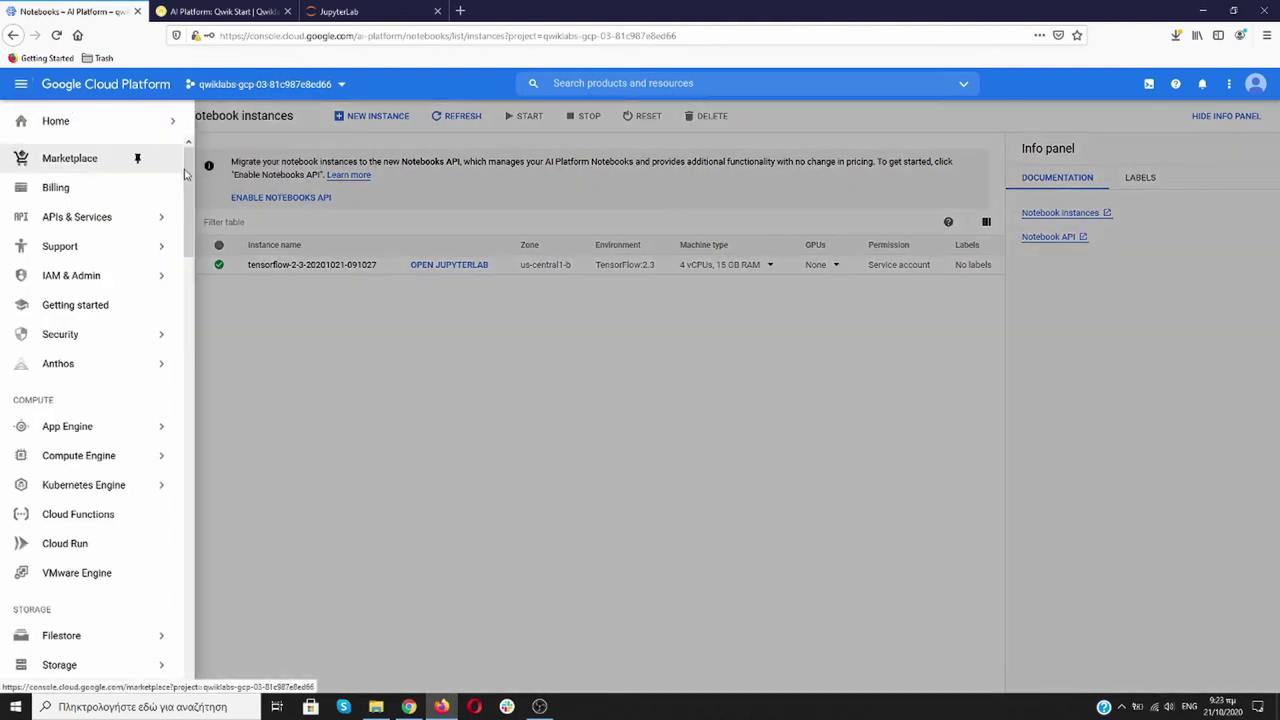
drag(190, 178, 189, 234)
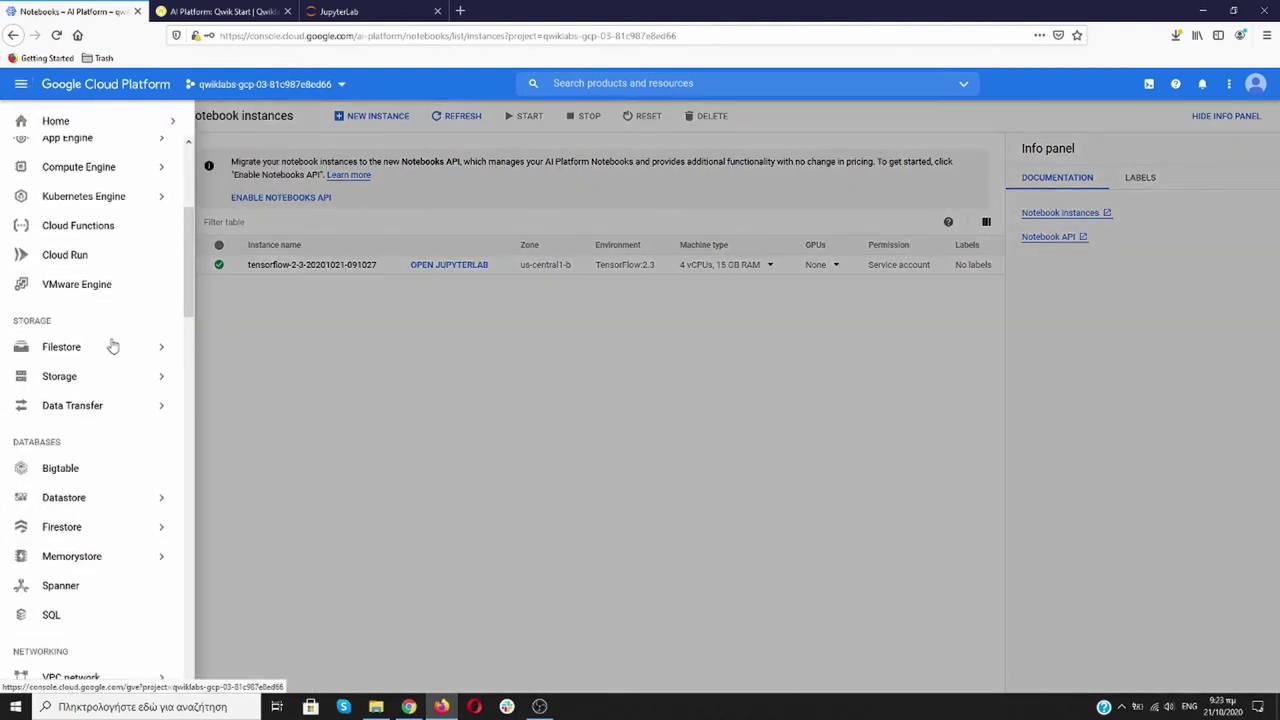
click(80, 385)
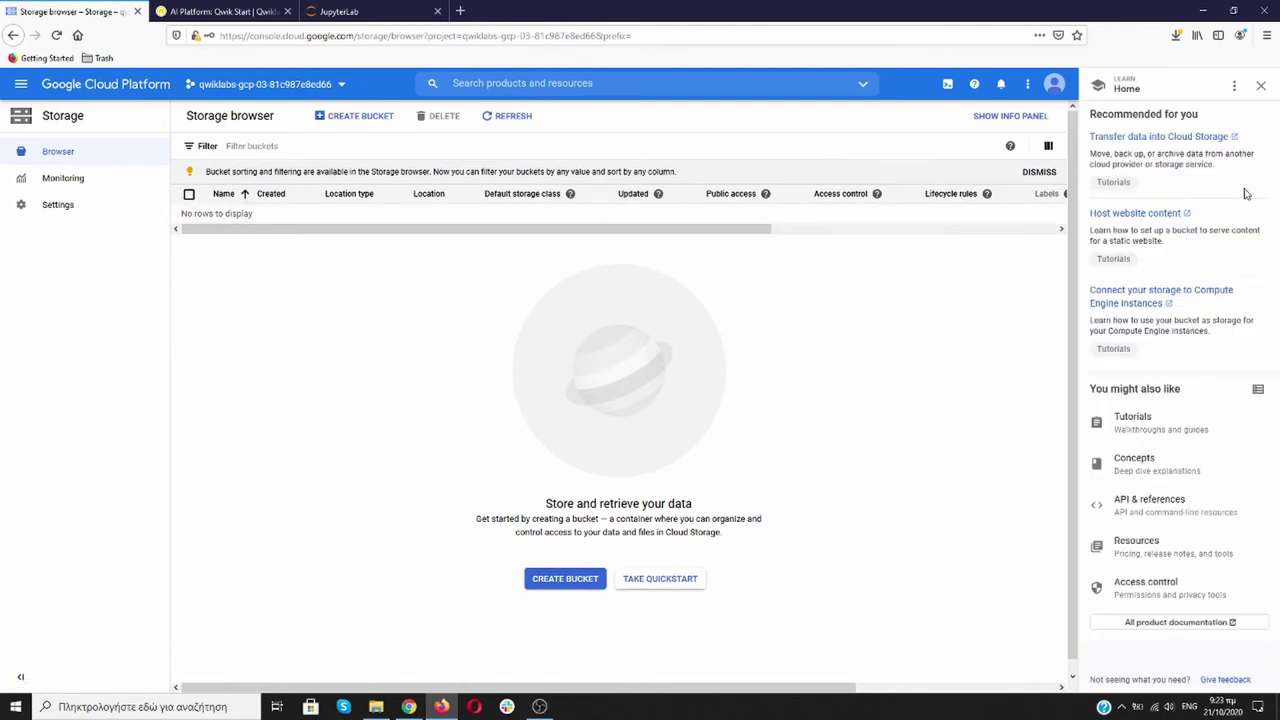
click(1261, 86)
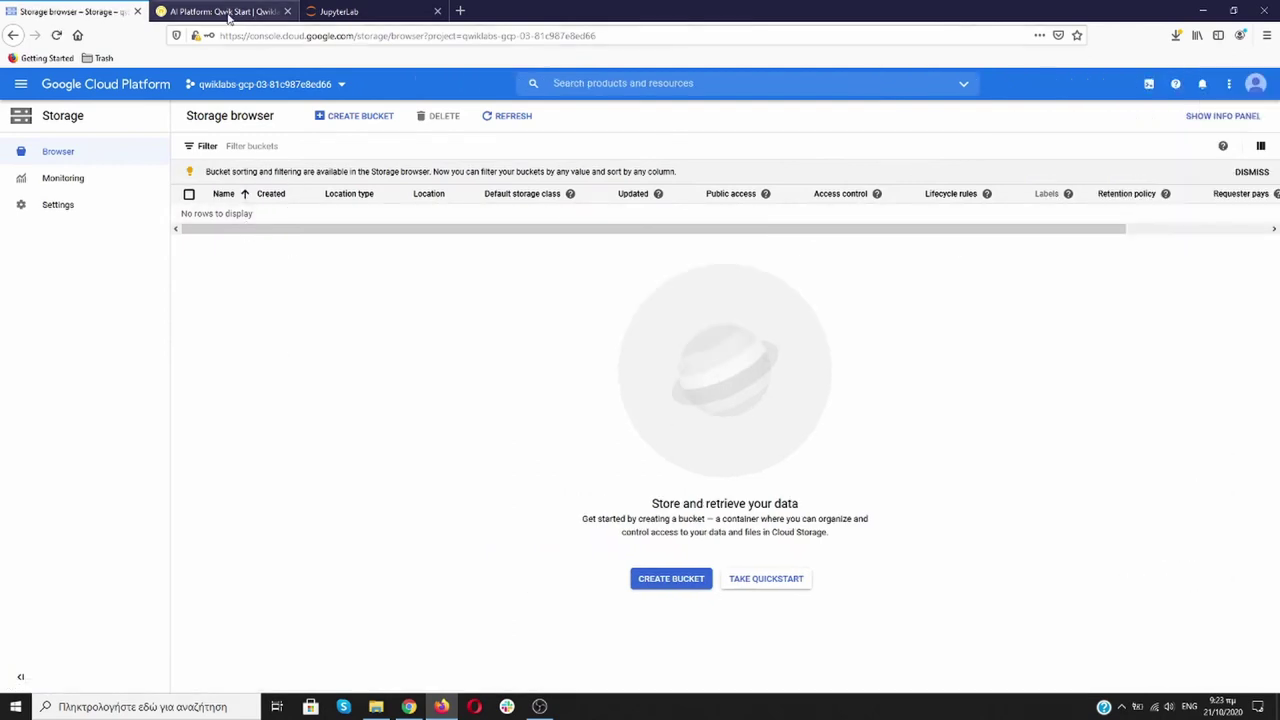
- Return to the JupyterLab notebook and run the os.environ cell that sets PROJECT, BUCKET_NAME, REGION, TFVERSION and PYTHONVERSION
click(230, 14)
click(360, 12)
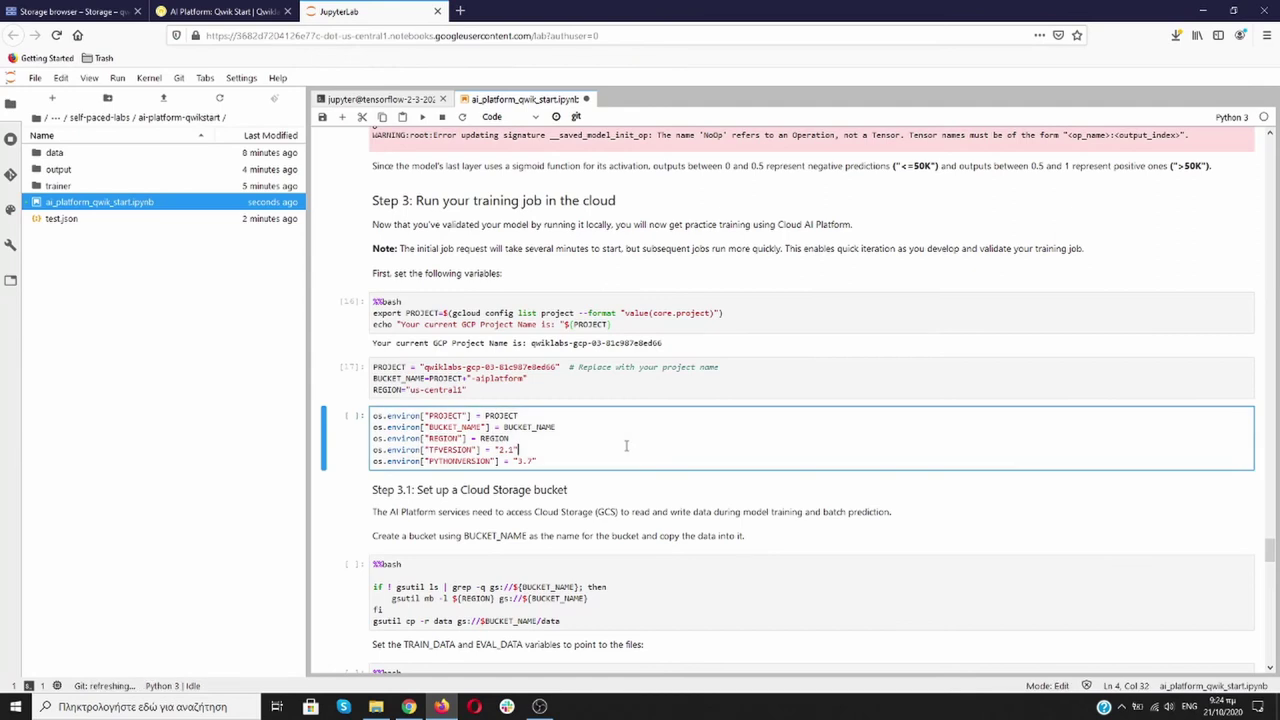
key(shift+Return)
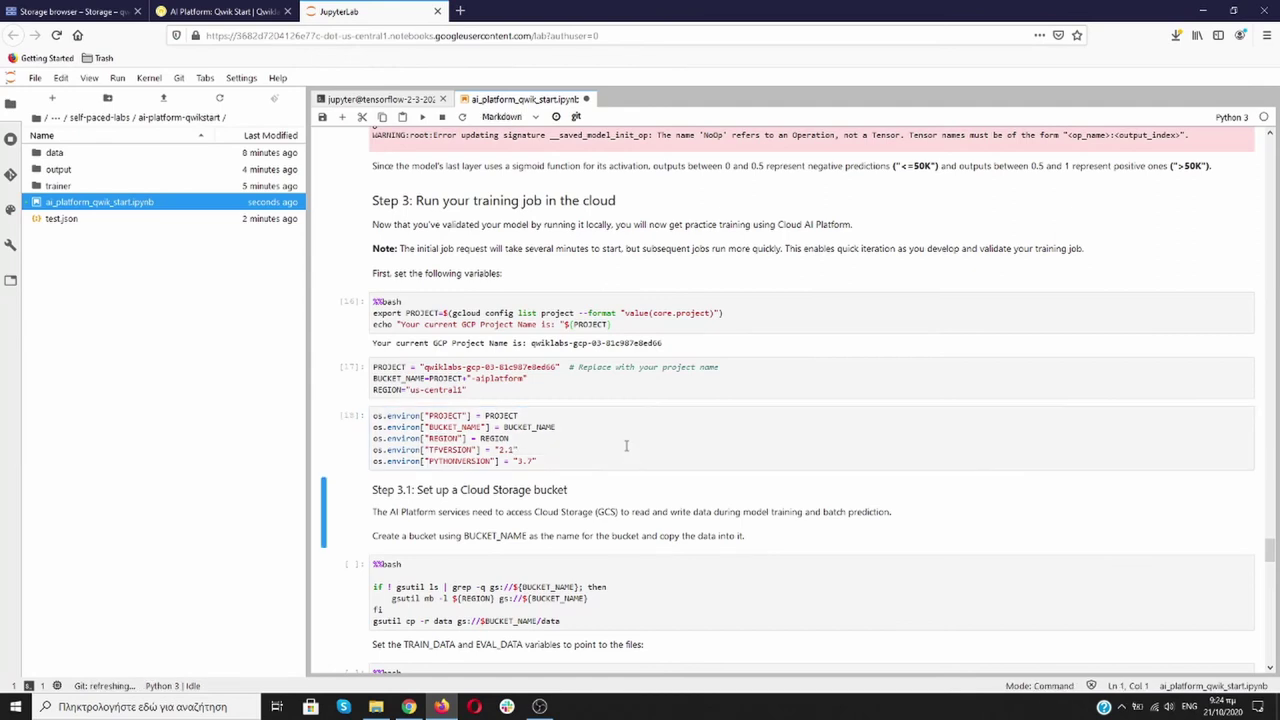
- Switch to the Cloud Storage browser and refresh its bucket list before creating the bucket
click(234, 14)
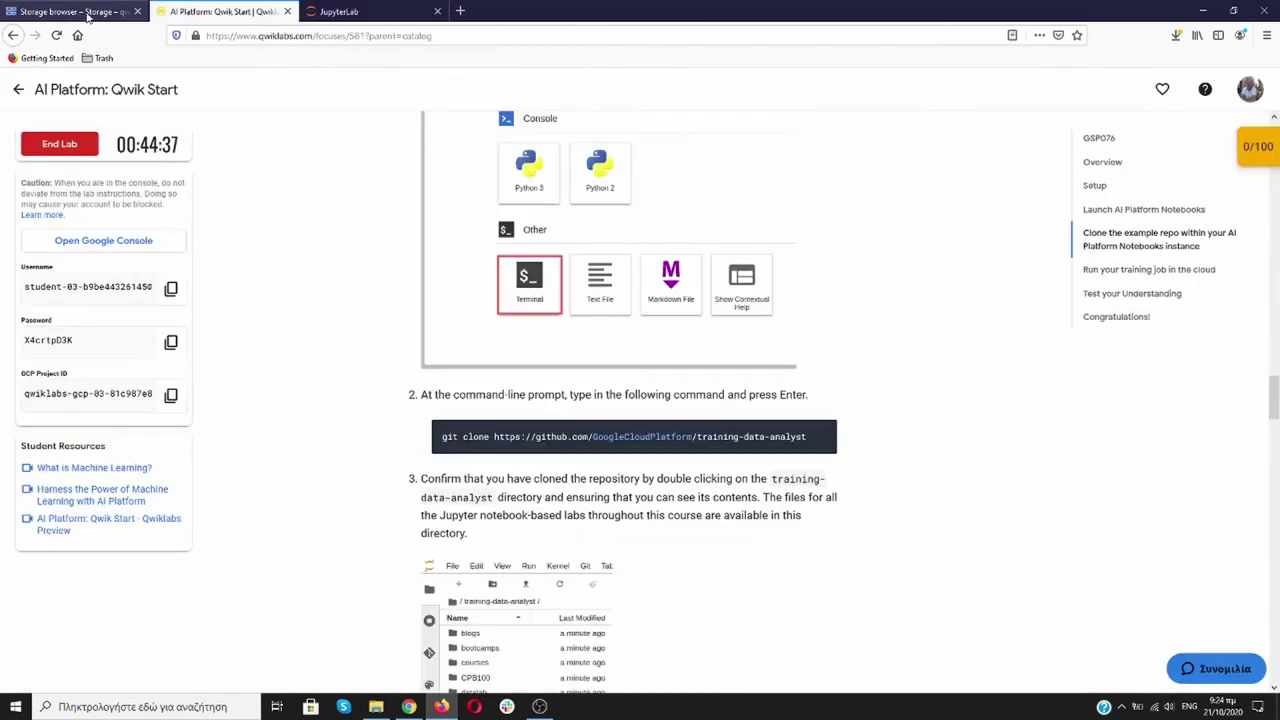
click(80, 14)
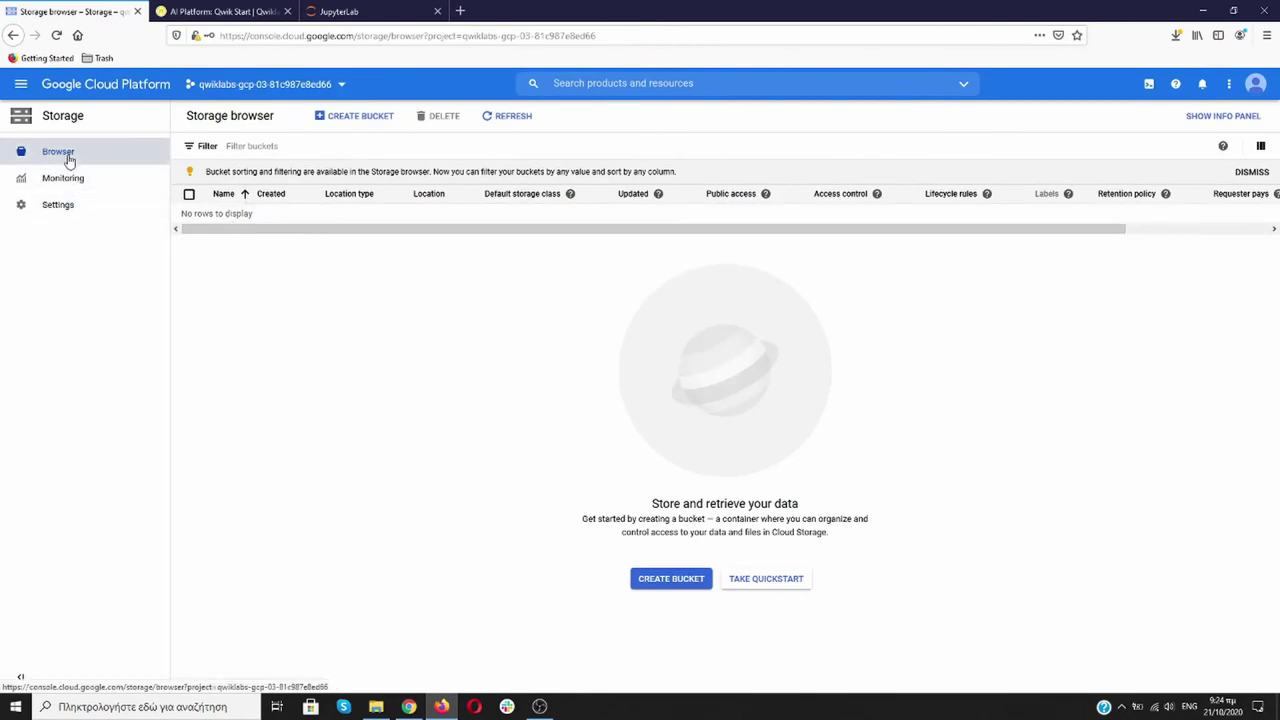
click(512, 124)
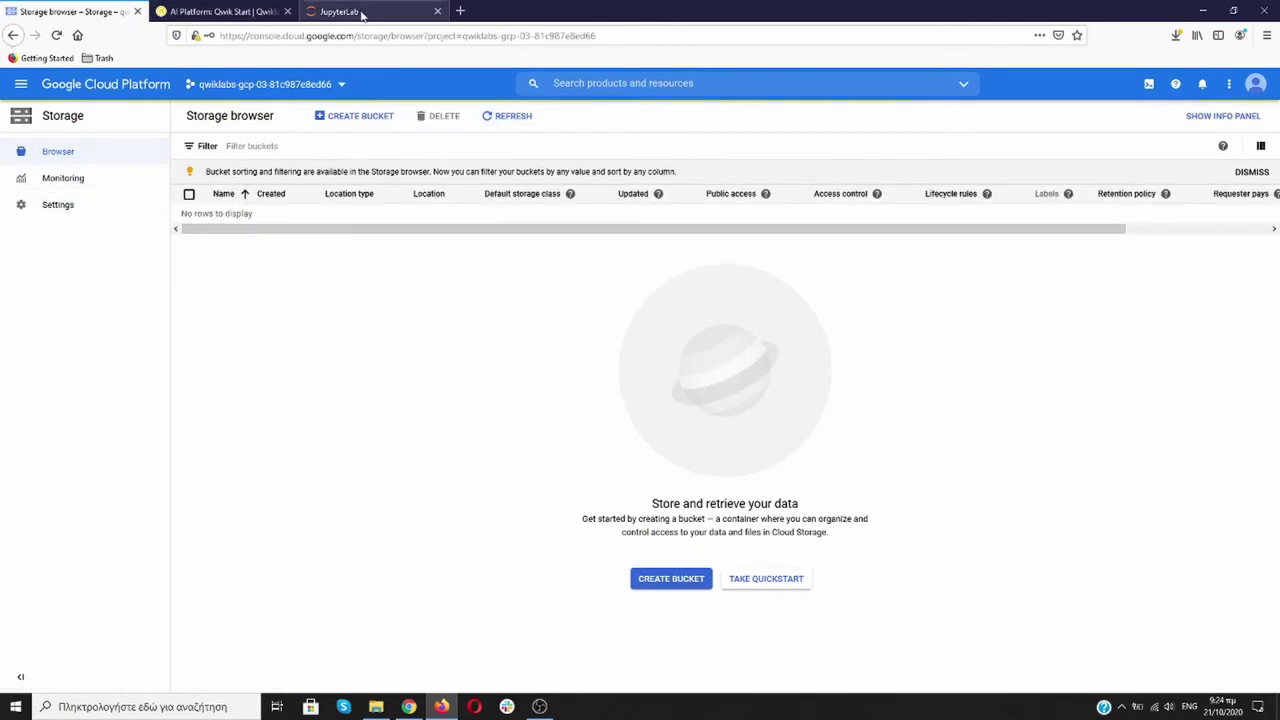
- Back in the JupyterLab notebook, run the Step 3.1 cell that creates the BUCKET_NAME bucket and copies the data folder into it
click(339, 11)
scroll(589, 439, down, 2)
scroll(589, 439, down, 4)
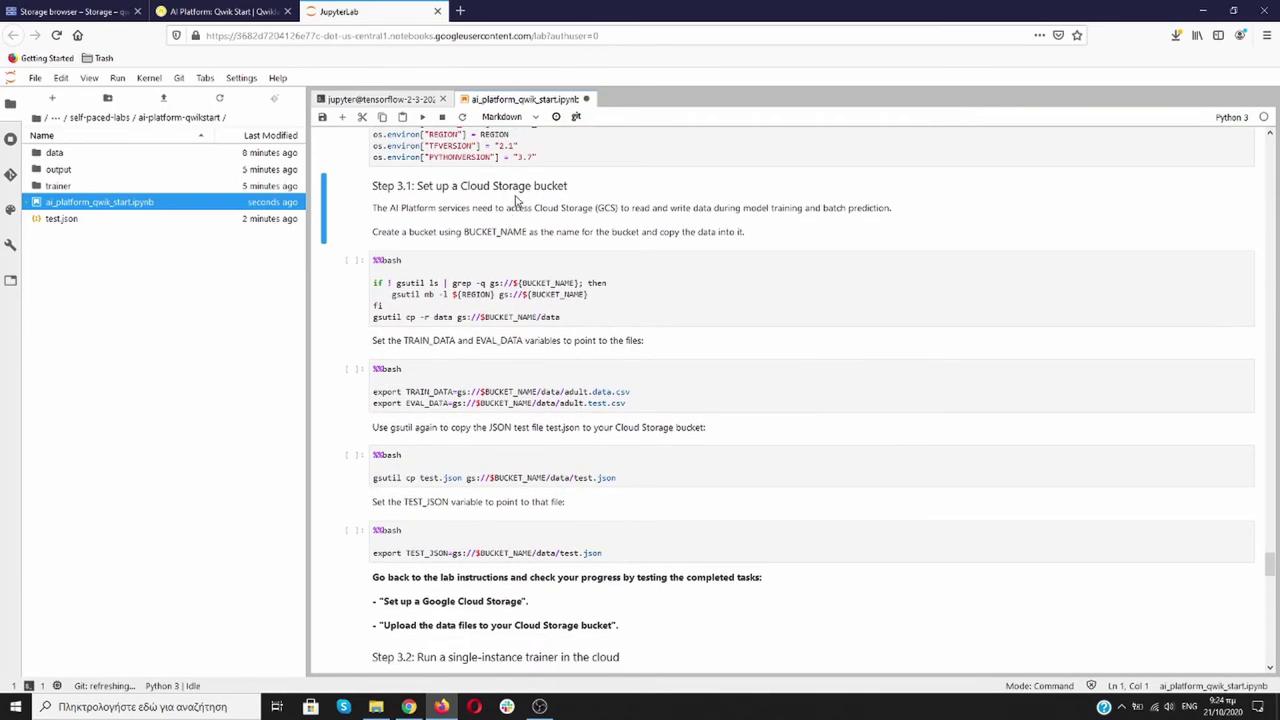
click(712, 287)
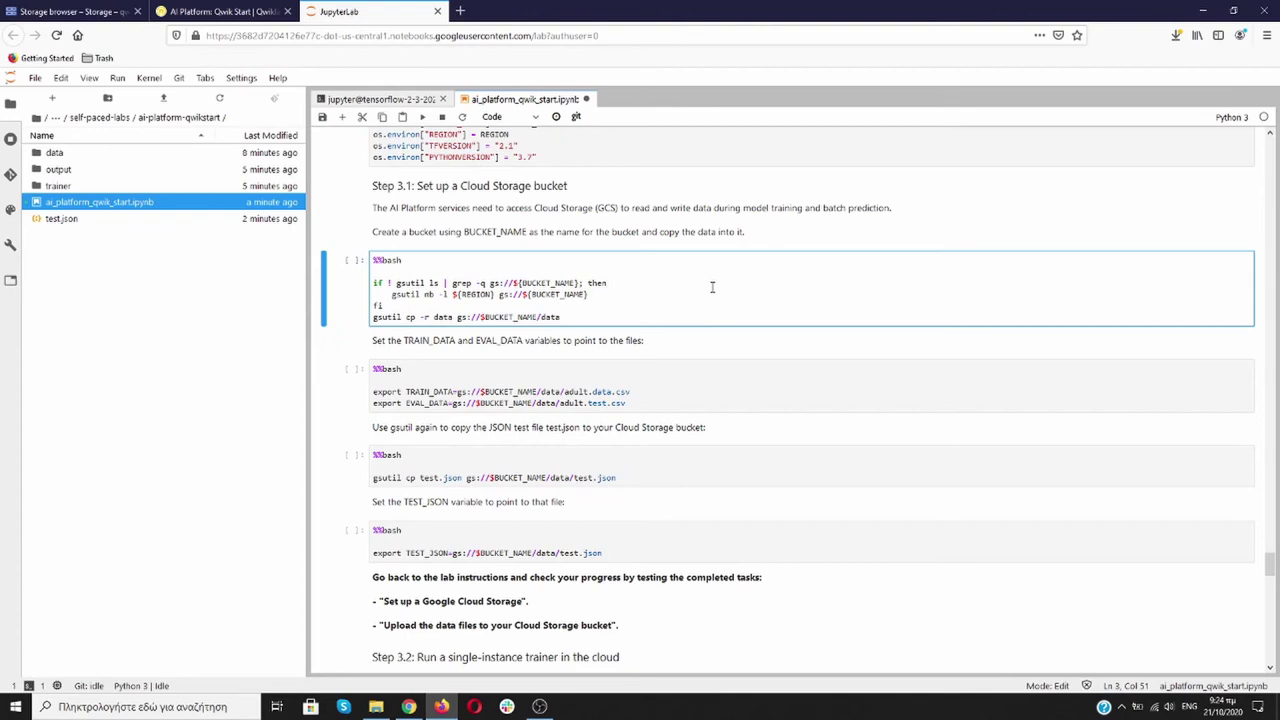
key(shift+Return)
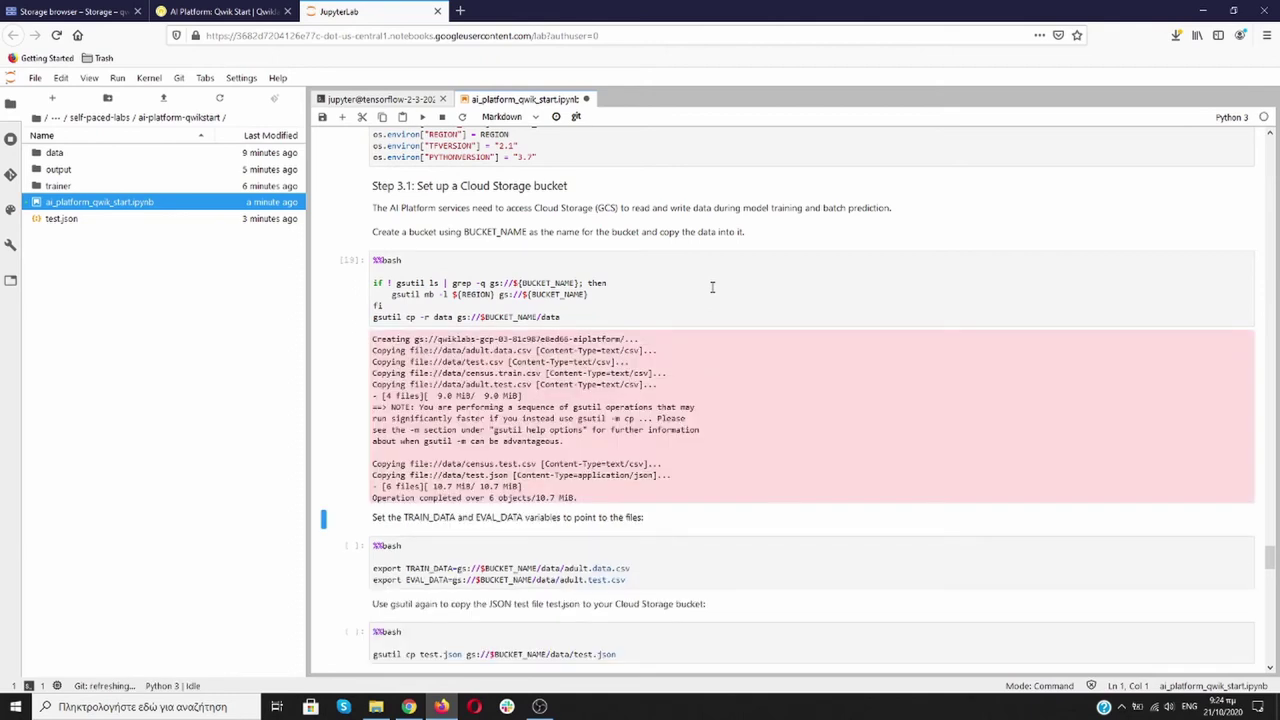
- Run the cell that exports TRAIN_DATA and EVAL_DATA pointing to adult.data.csv and adult.test.csv in the bucket
scroll(661, 365, down, 3)
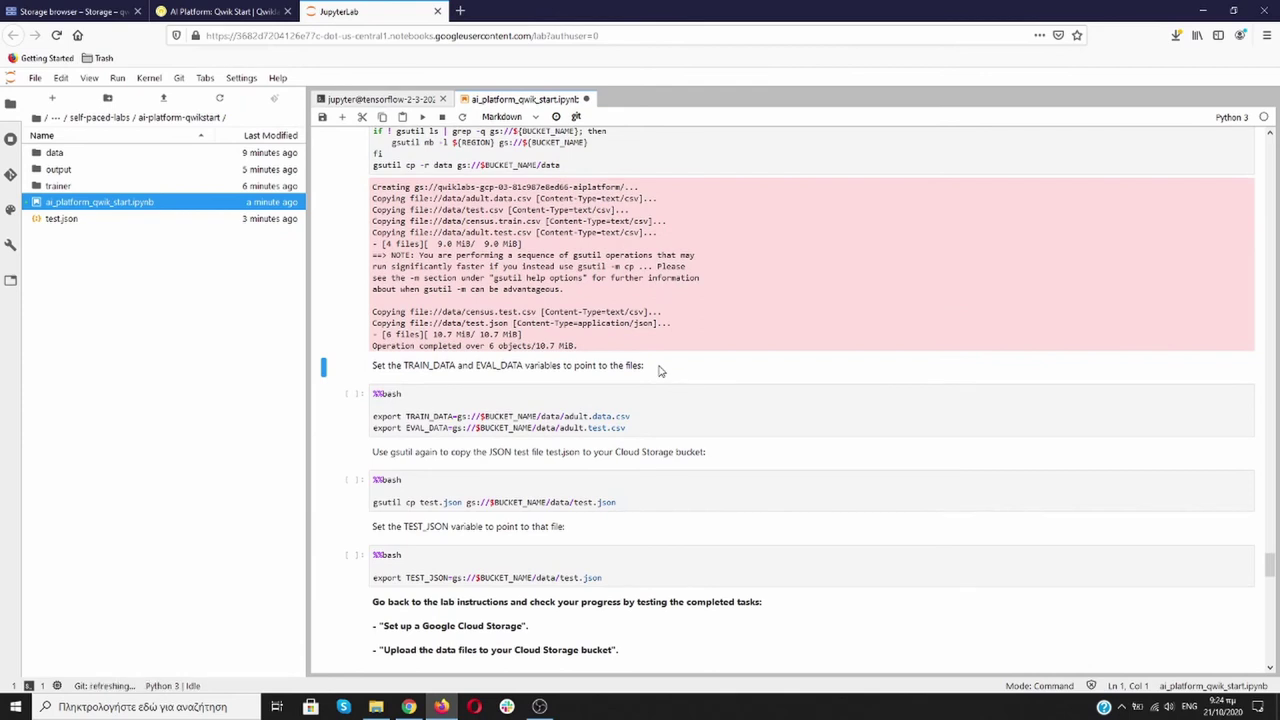
click(697, 414)
key(shift+Return)
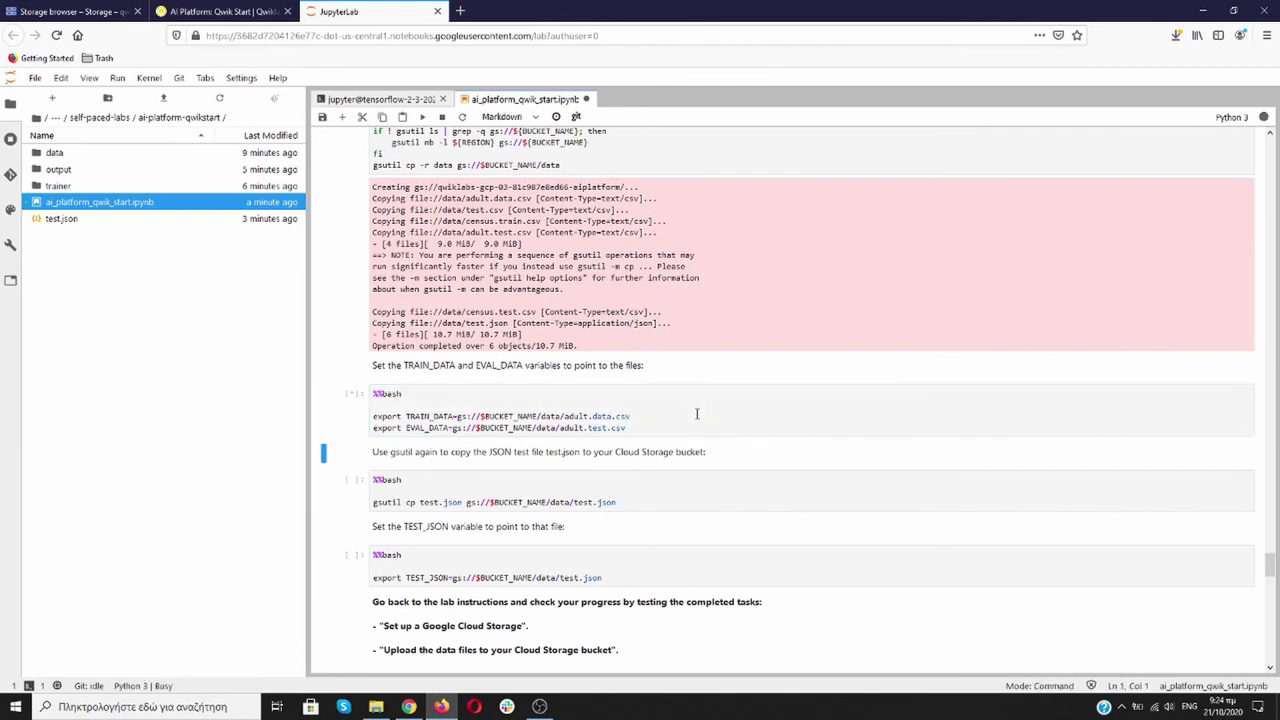
- Refresh the Cloud Storage bucket list, open the new aiplatform bucket, and examine the files in its data folder
click(100, 12)
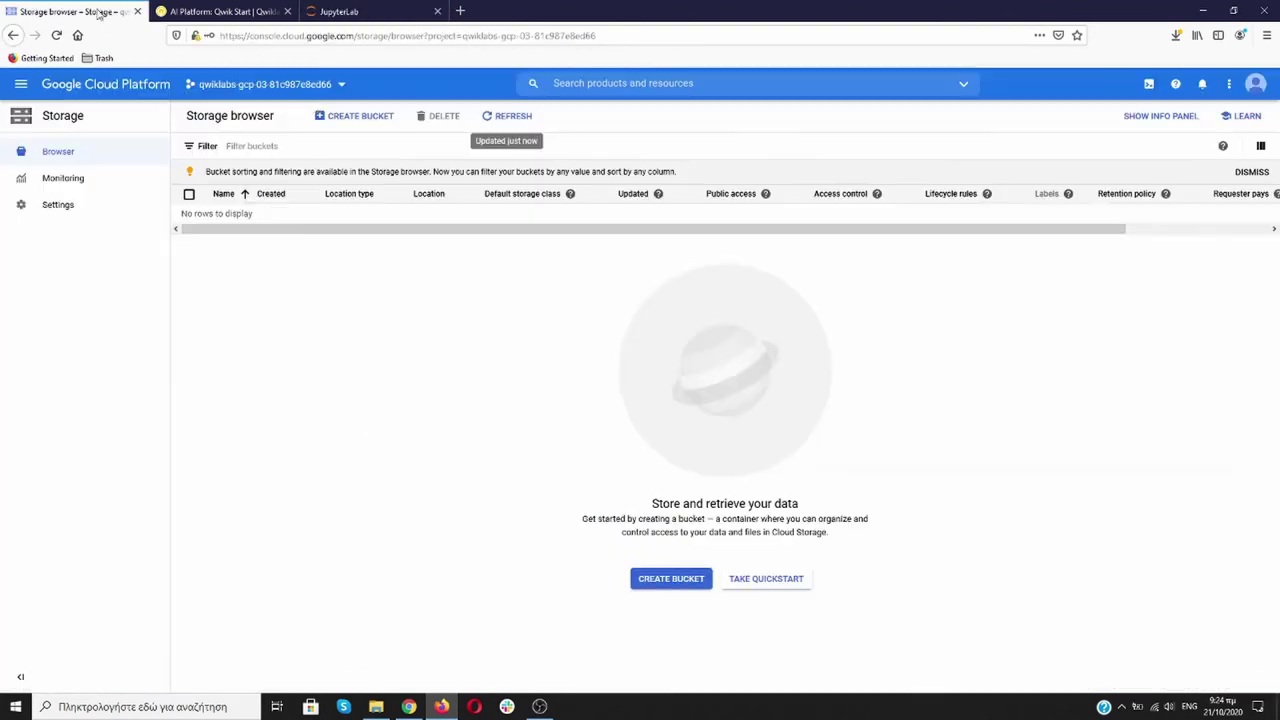
click(512, 118)
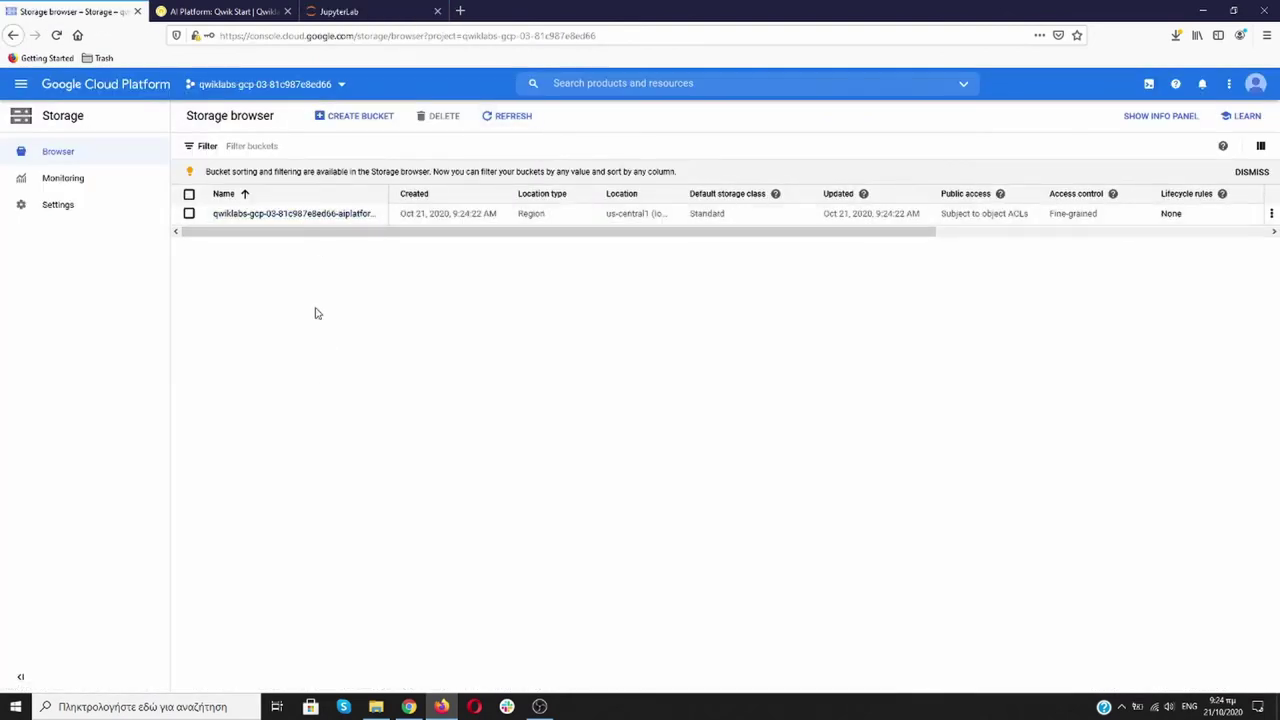
click(306, 214)
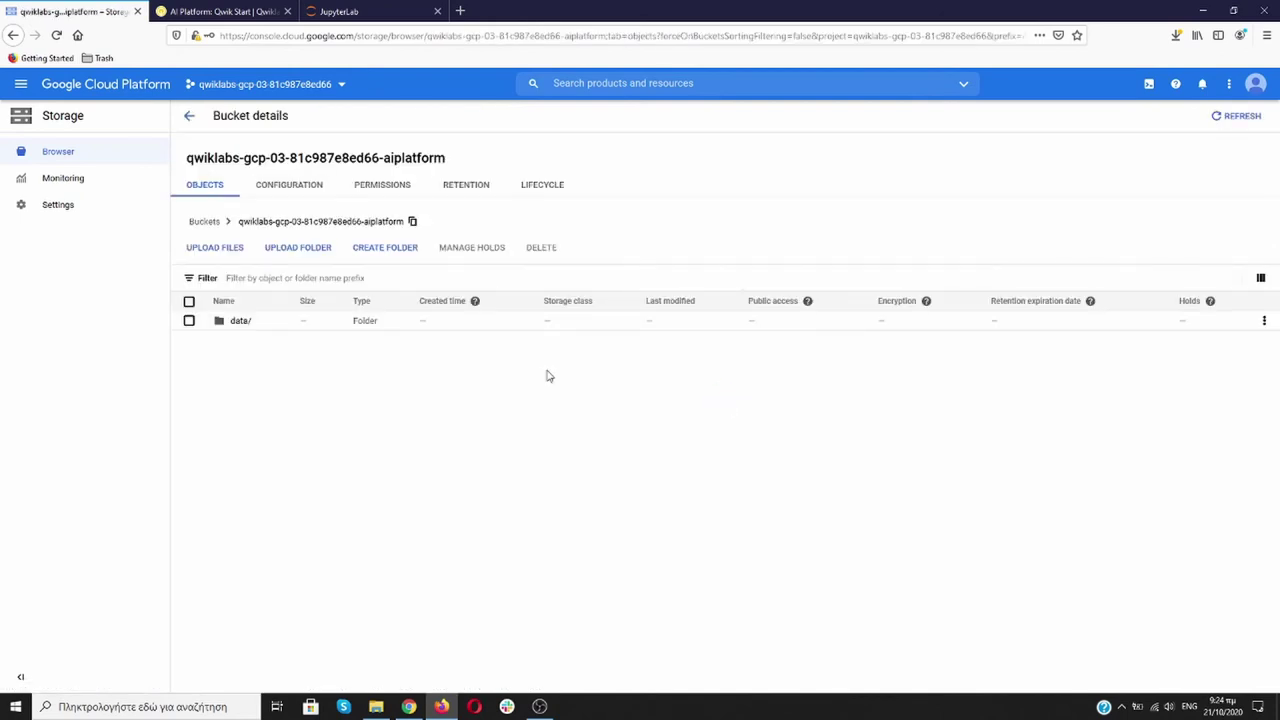
click(241, 321)
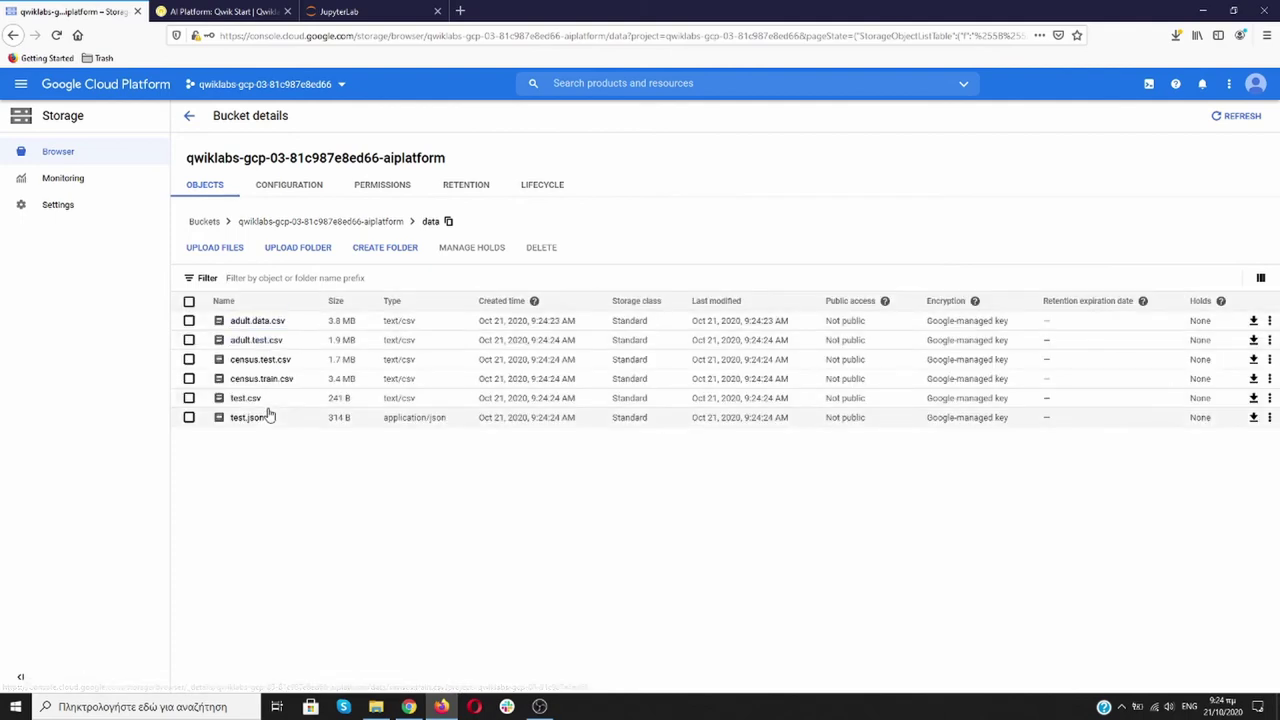
- Open the AI Platform Notebooks page in the Google Cloud console
click(21, 84)
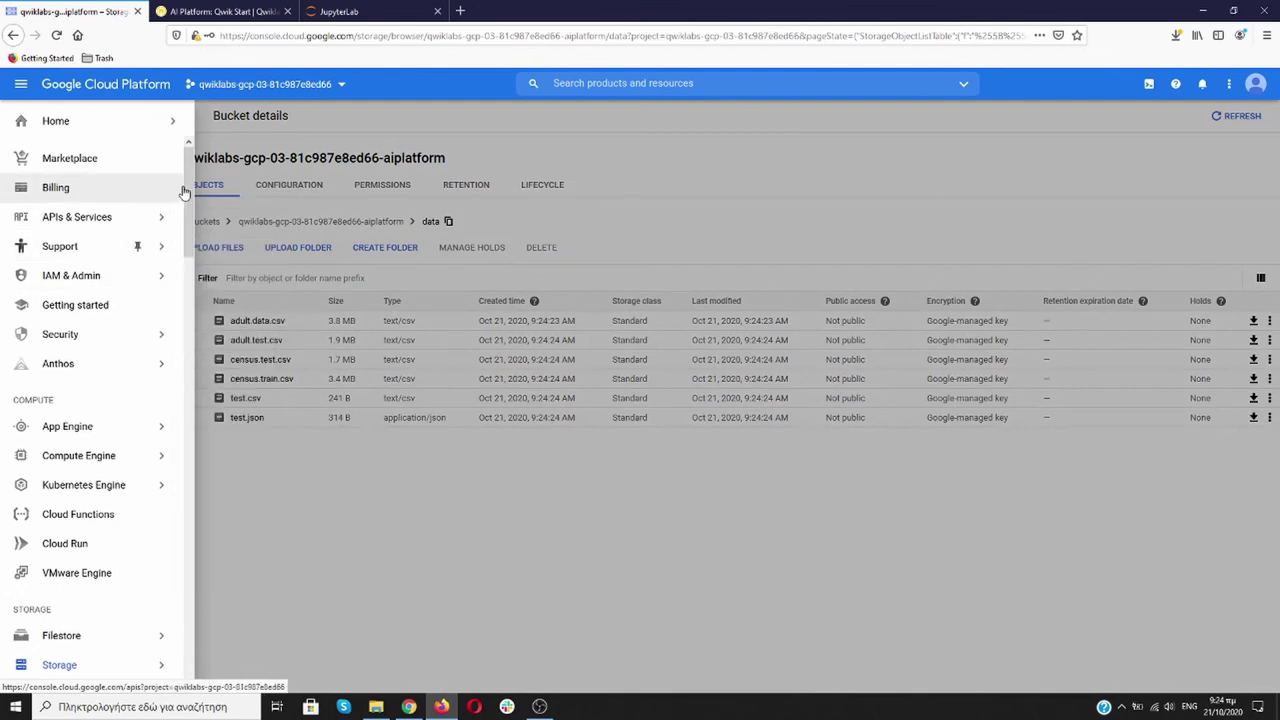
drag(183, 192, 188, 430)
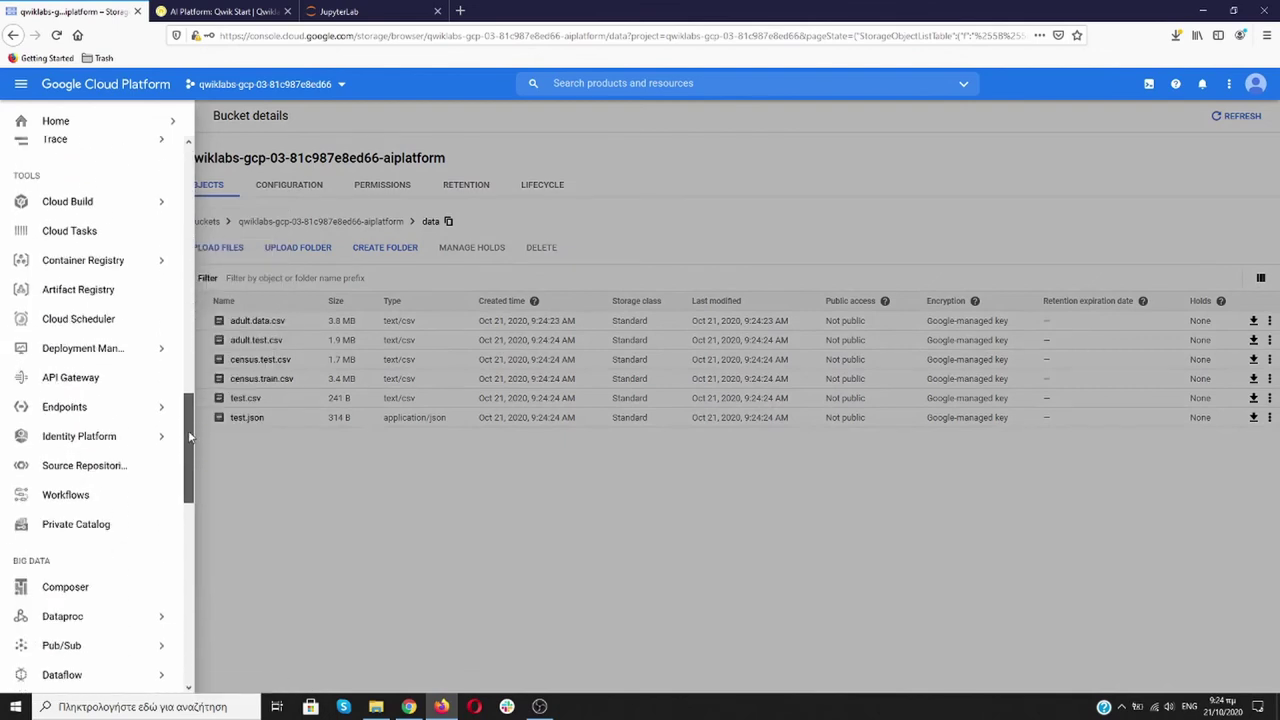
scroll(145, 455, down, 6)
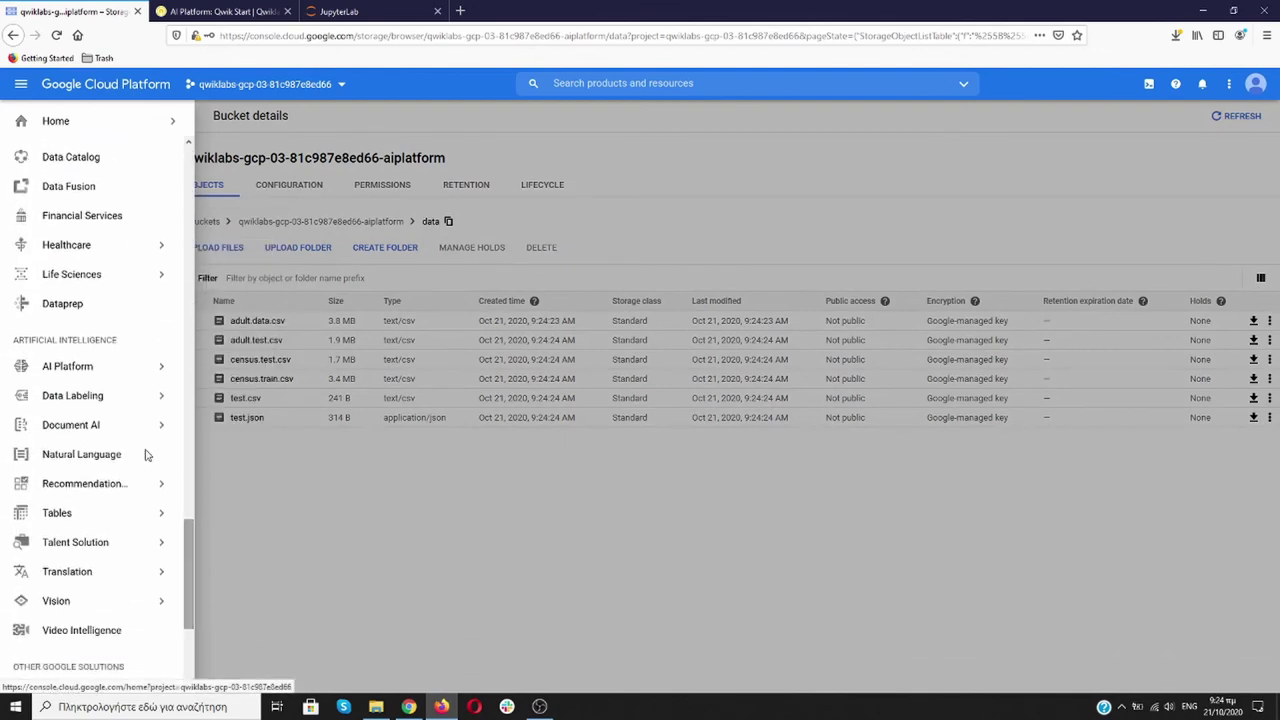
mouse_move(155, 367)
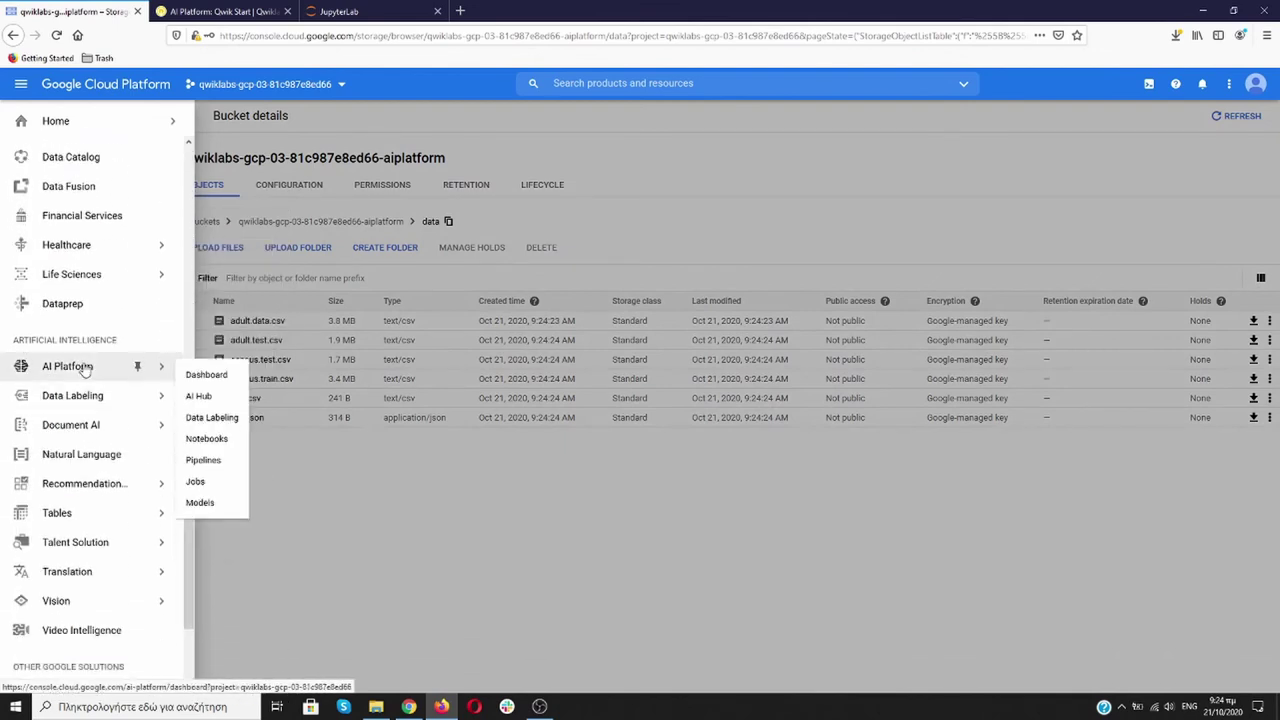
click(207, 439)
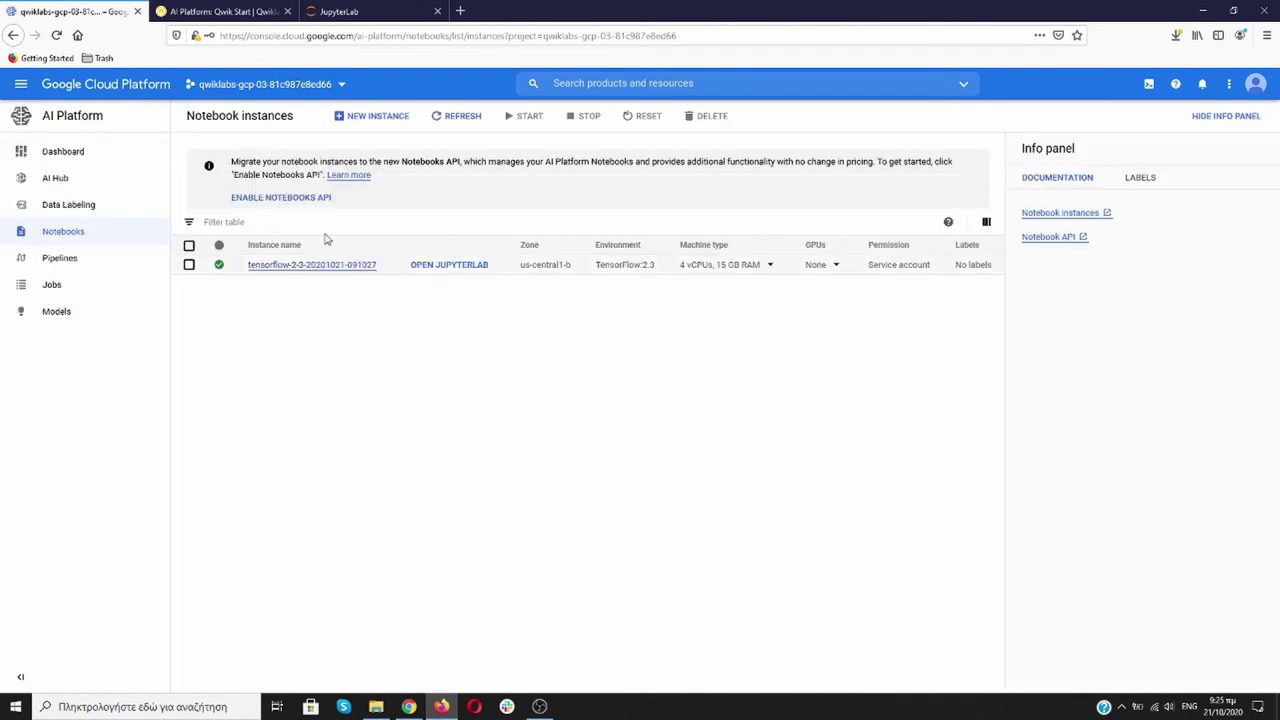
- Return to the JupyterLab notebook and run the gsutil cell that copies test.json to the bucket's data folder
click(368, 11)
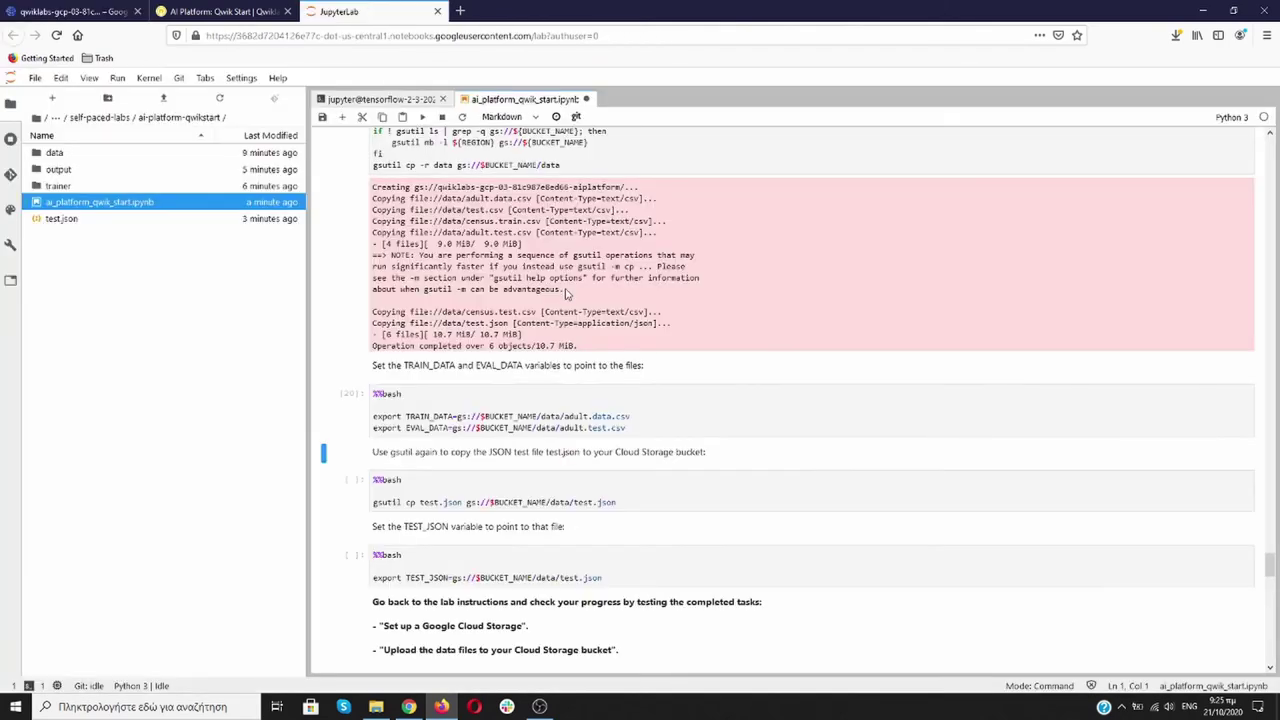
scroll(565, 293, down, 3)
scroll(565, 293, down, 1)
click(718, 348)
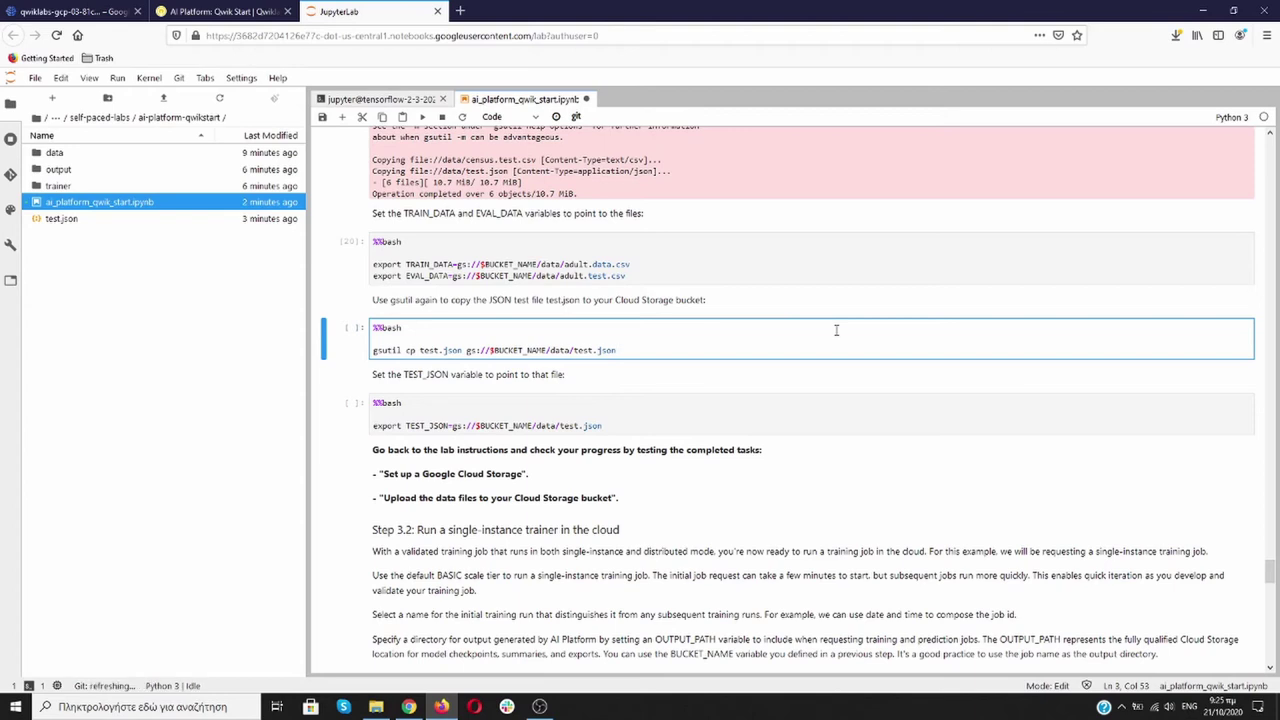
key(shift+Return)
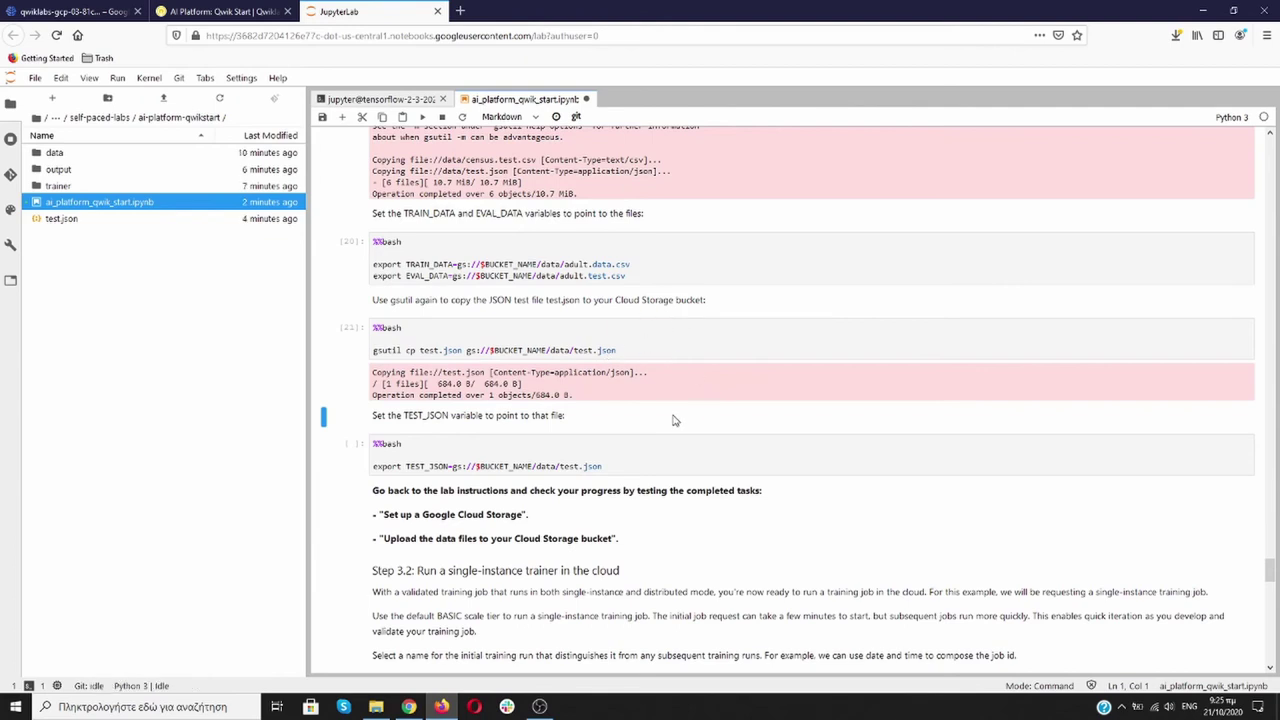
- Run the cell that exports TEST_JSON pointing to data/test.json in the bucket
scroll(676, 416, down, 3)
click(734, 307)
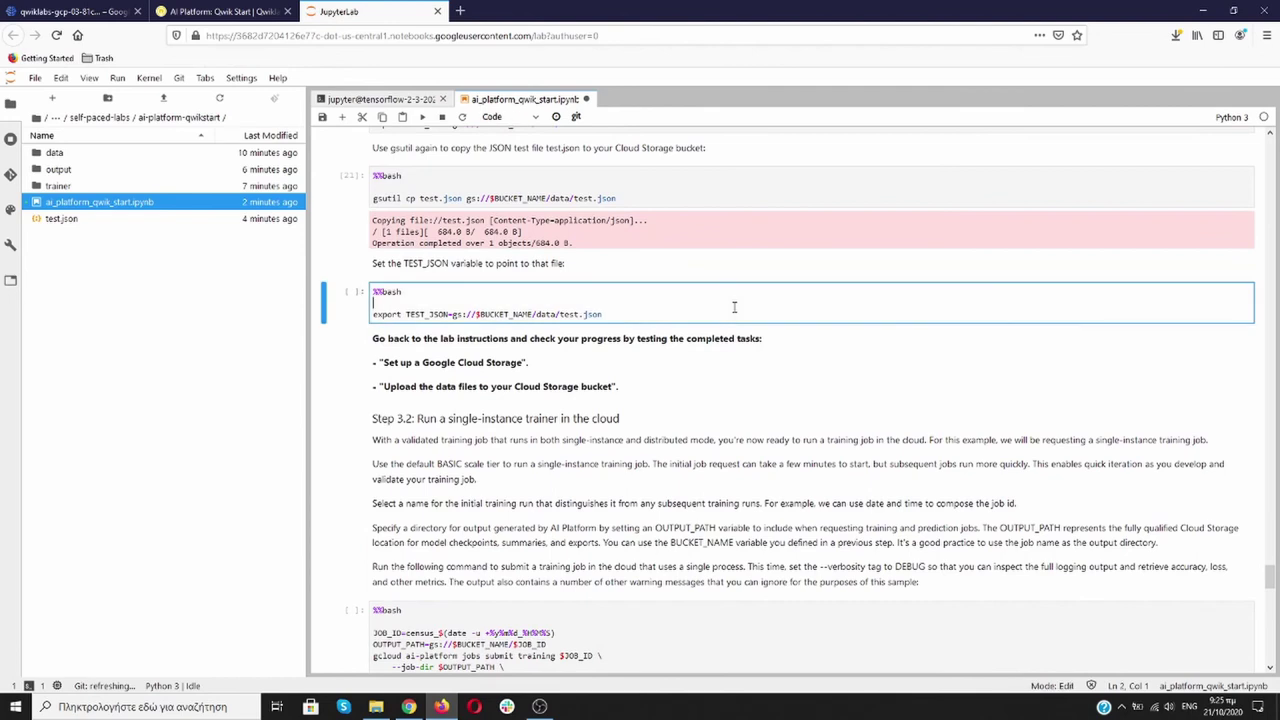
key(shift+Return)
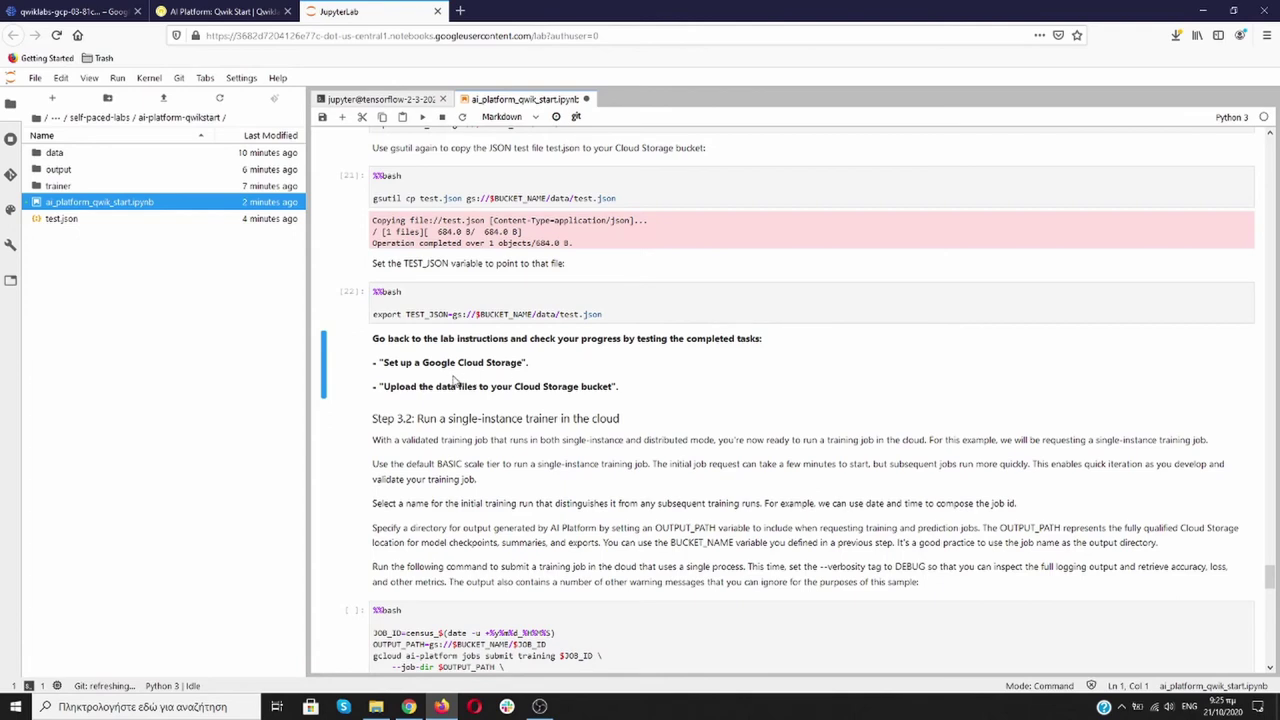
- In the Qwiklabs instructions, check progress for both Step 3.1 tasks: setting up the Cloud Storage bucket and uploading the data files
click(115, 14)
click(192, 12)
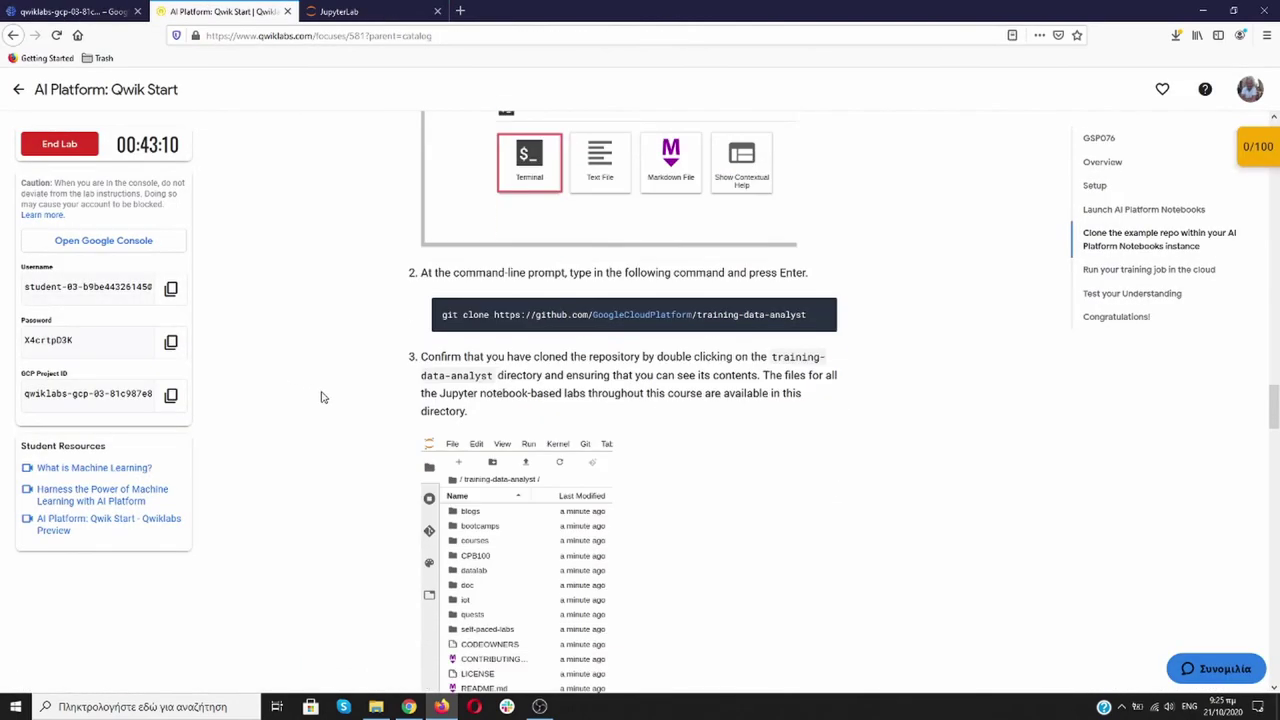
scroll(322, 397, down, 7)
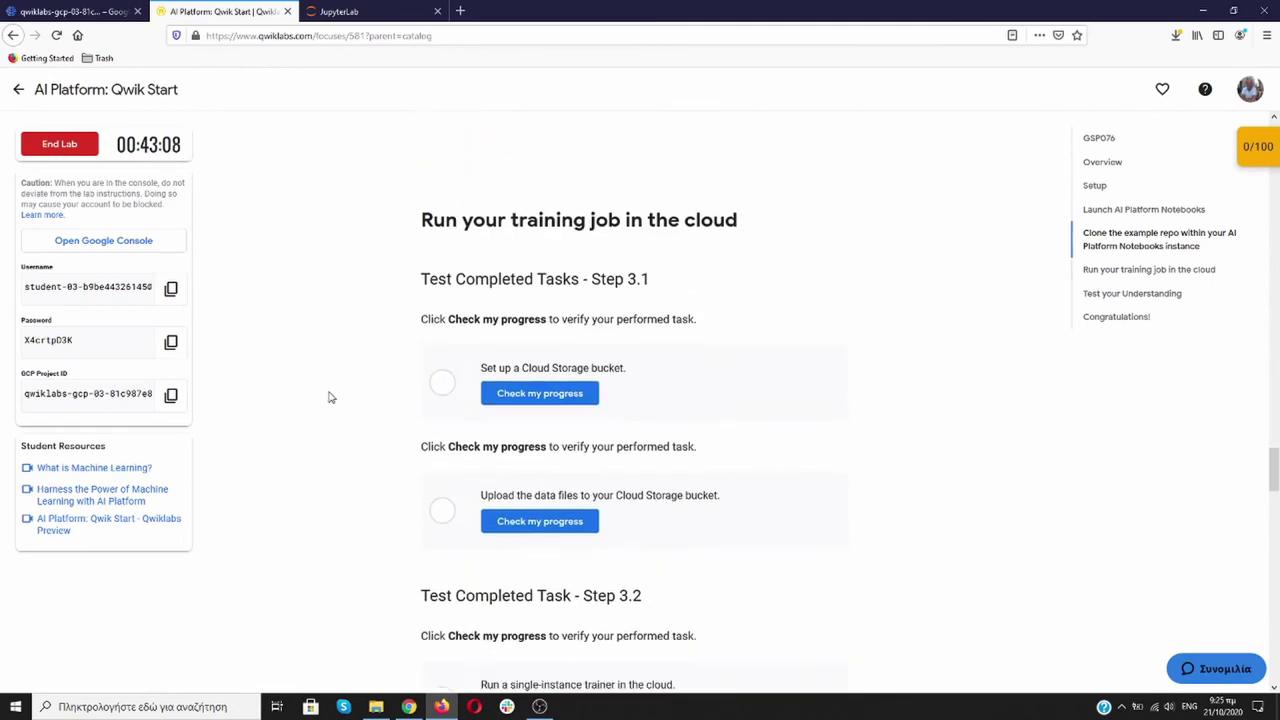
click(530, 360)
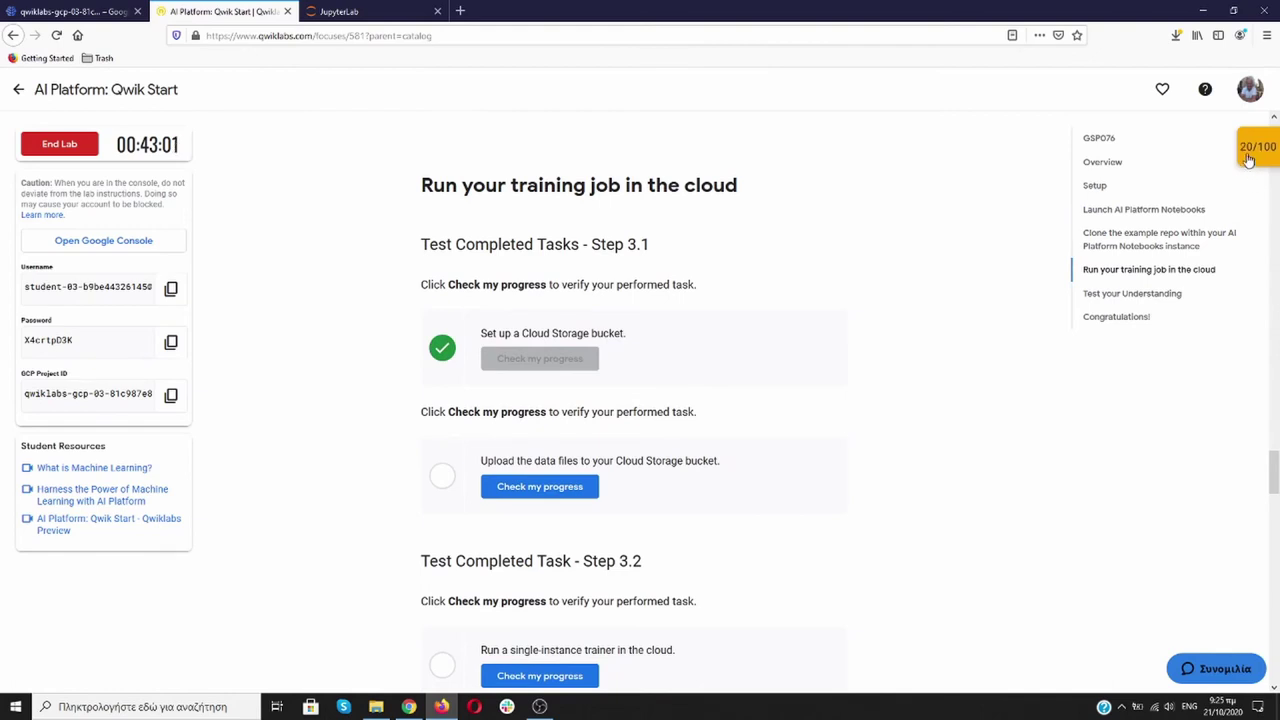
click(565, 486)
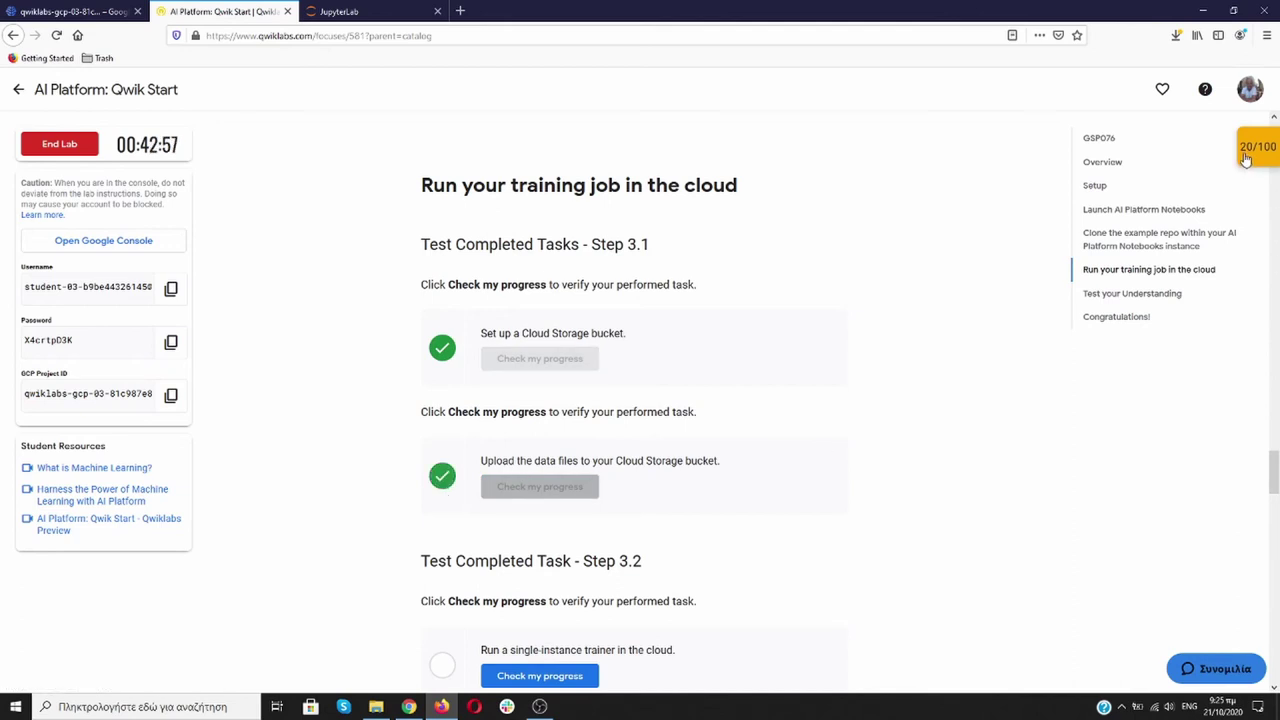
- Return to the JupyterLab notebook and run the Step 3.2 cell that submits the single-instance training job to AI Platform
click(376, 11)
scroll(658, 358, down, 5)
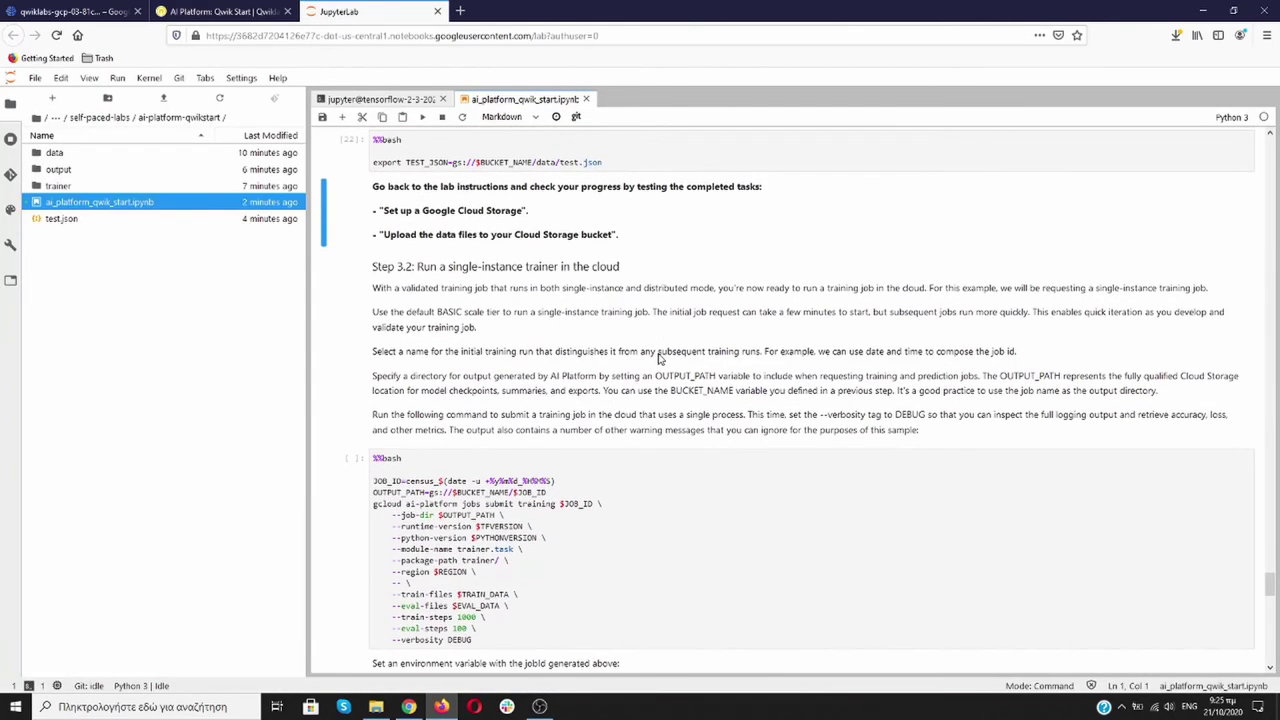
scroll(658, 358, down, 1)
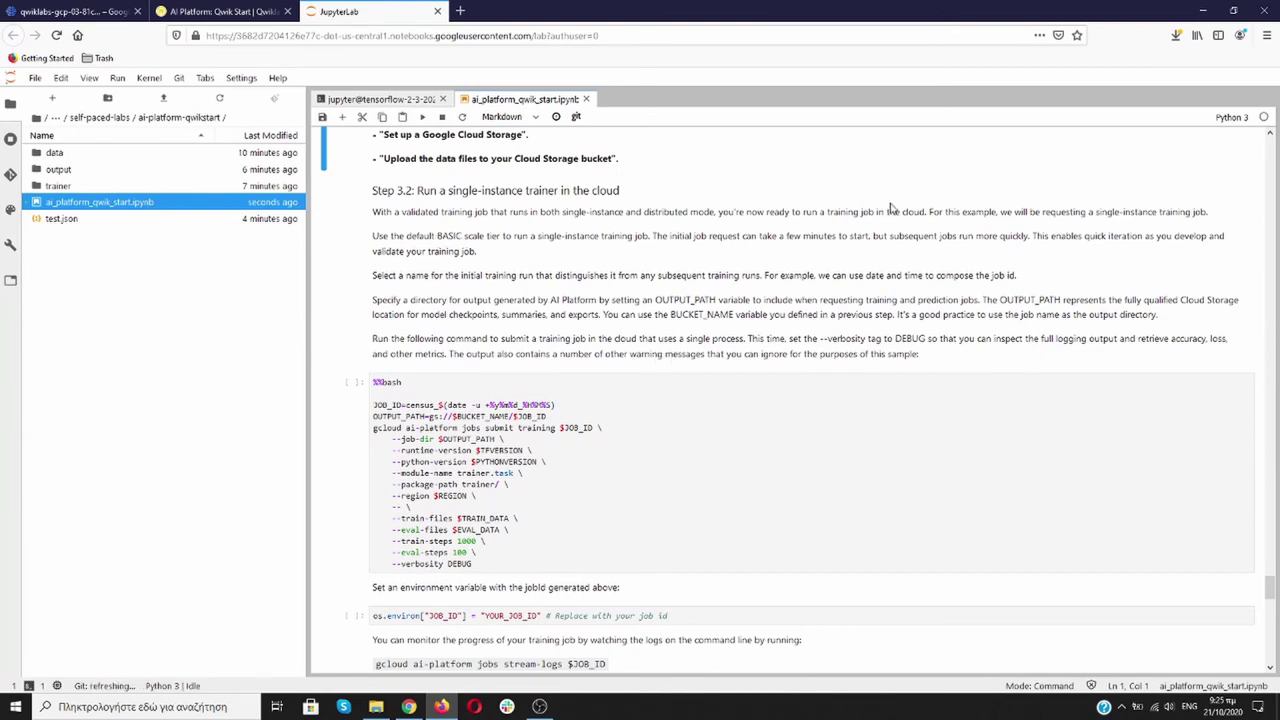
scroll(757, 316, down, 3)
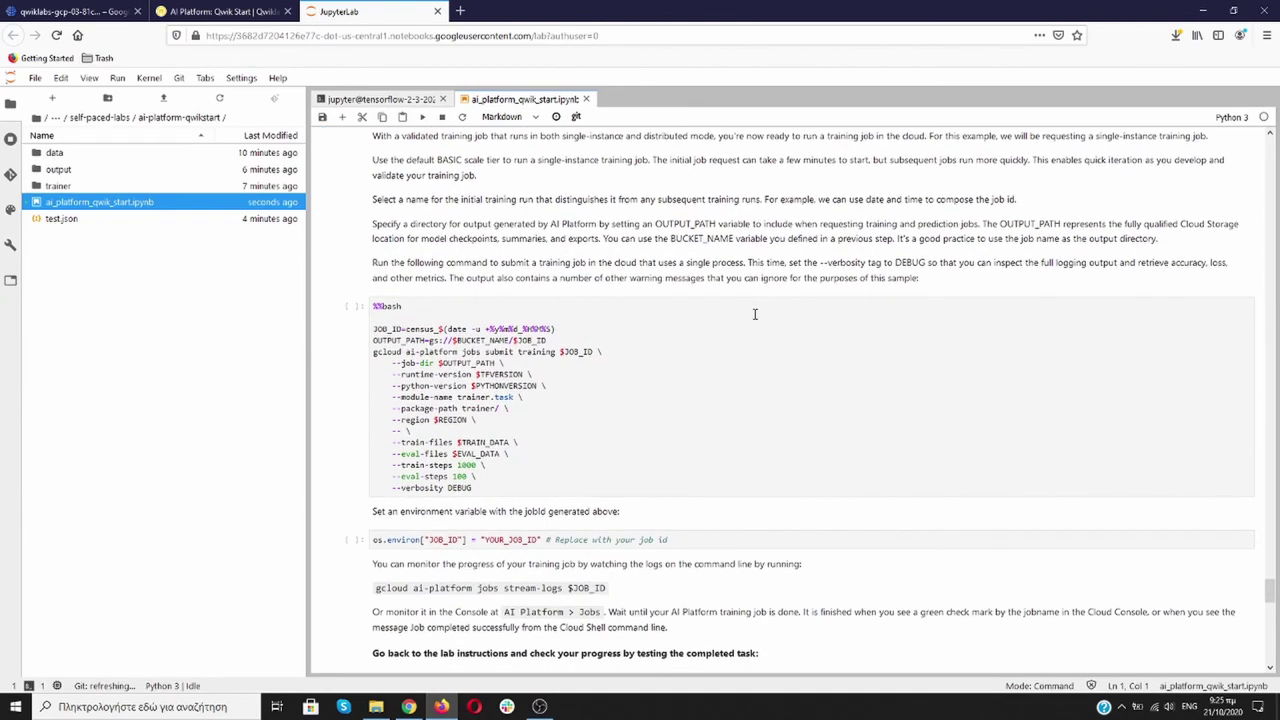
click(734, 389)
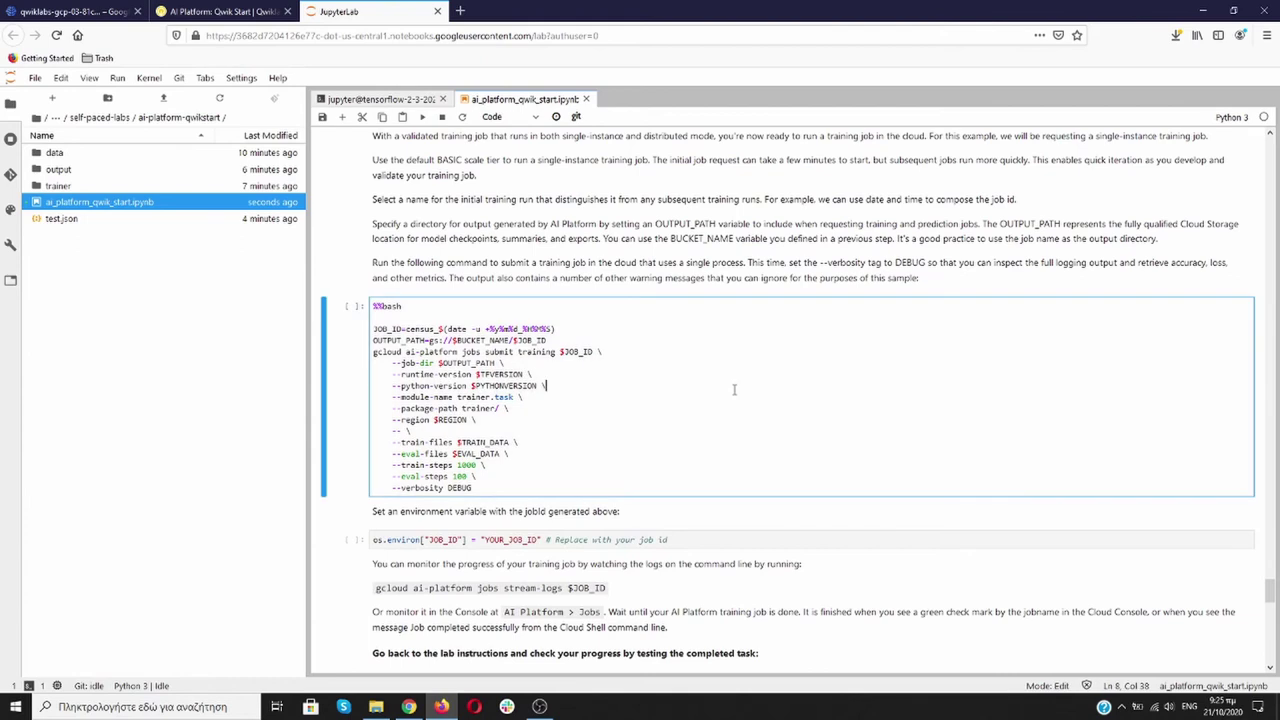
key(shift+Return)
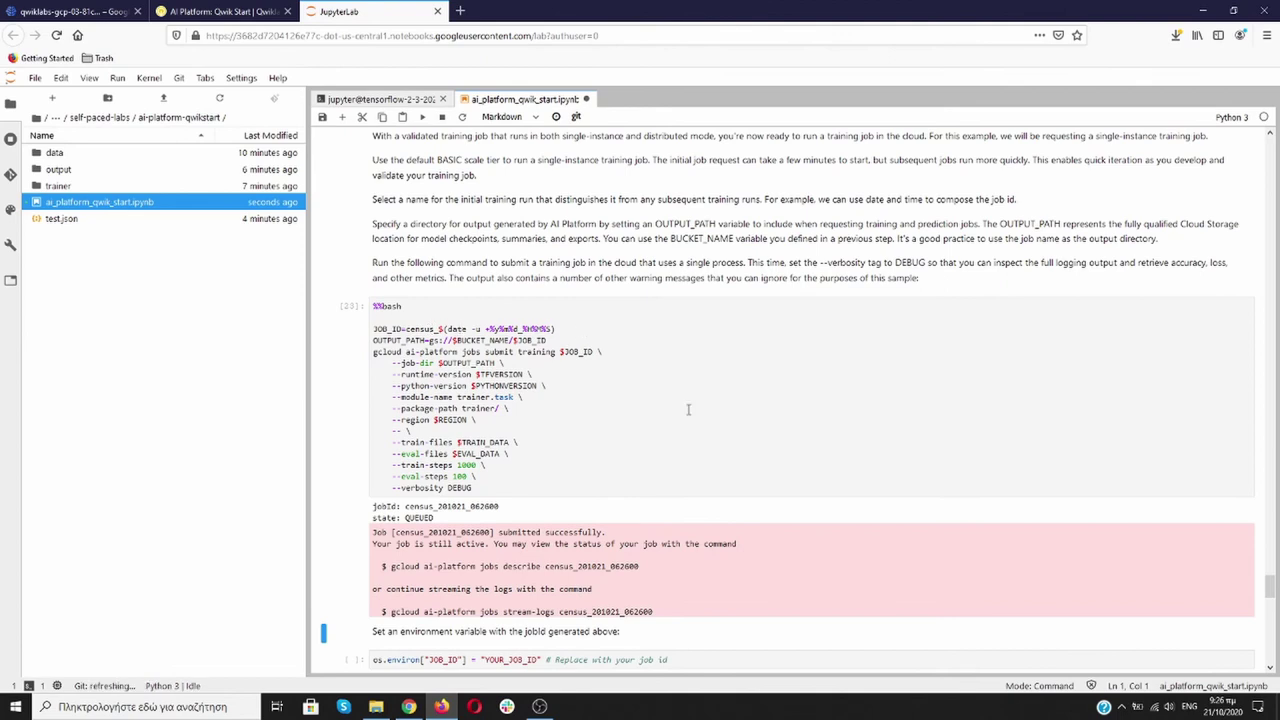
- Replace YOUR_JOB_ID with the submitted job's ID, census_201021_062600, in the JOB_ID environment variable cell and run it
scroll(688, 409, down, 3)
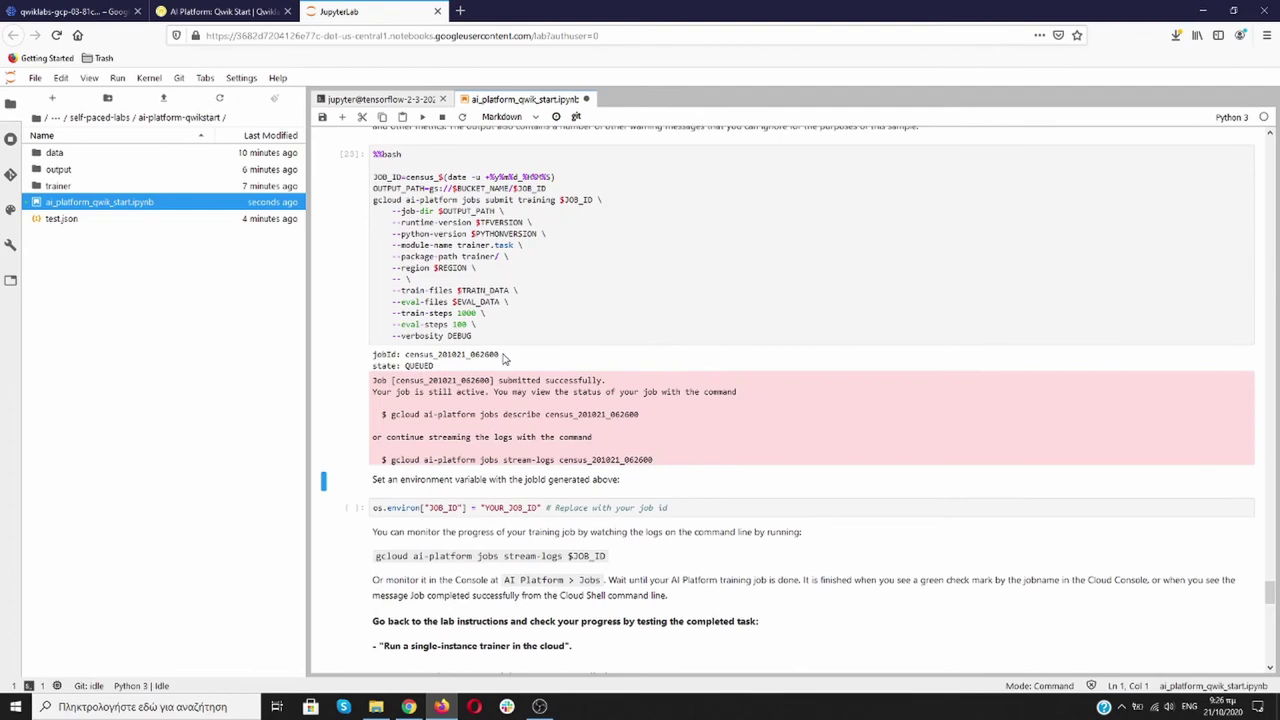
drag(503, 357, 404, 358)
key(ctrl+c)
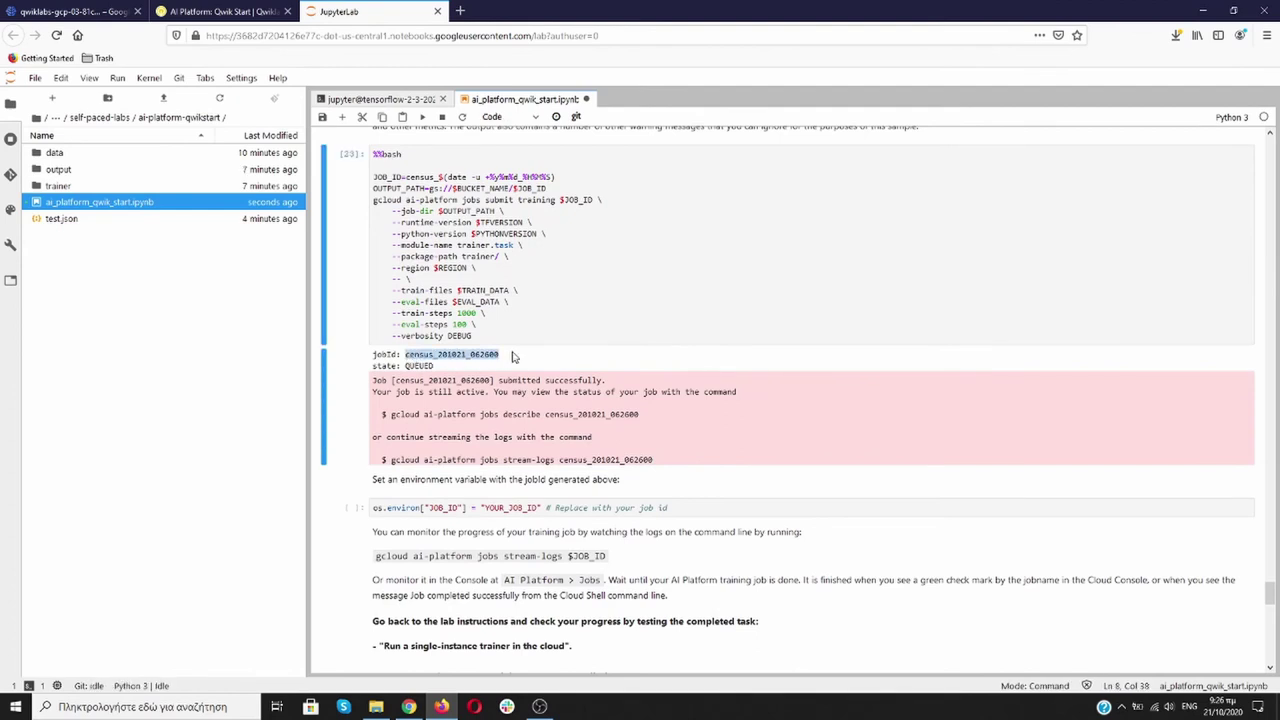
scroll(551, 357, down, 3)
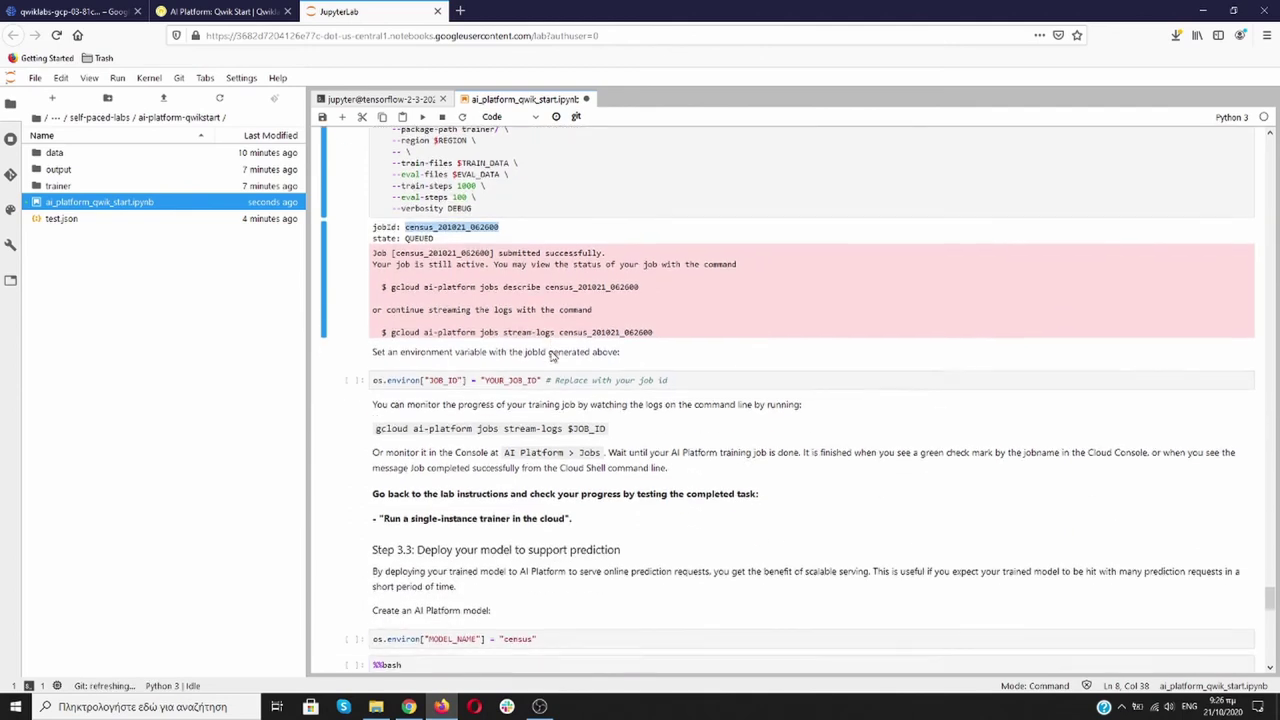
drag(537, 361, 490, 362)
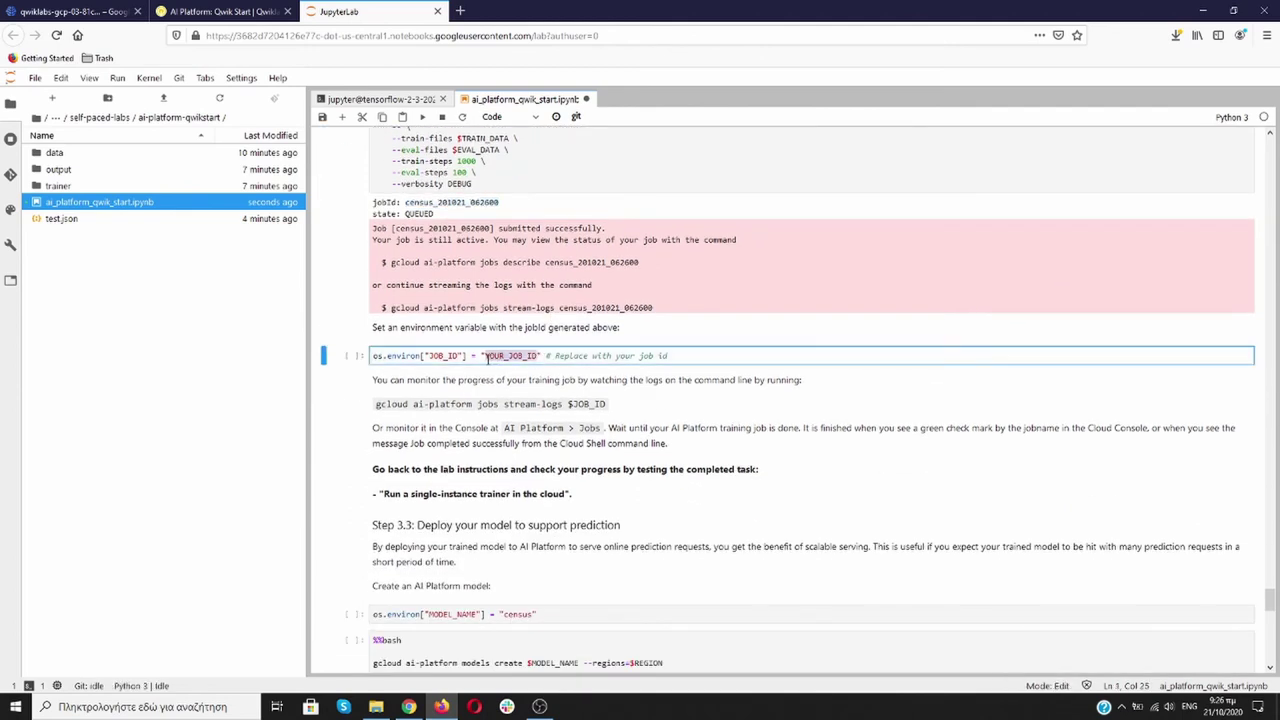
key(BackSpace)
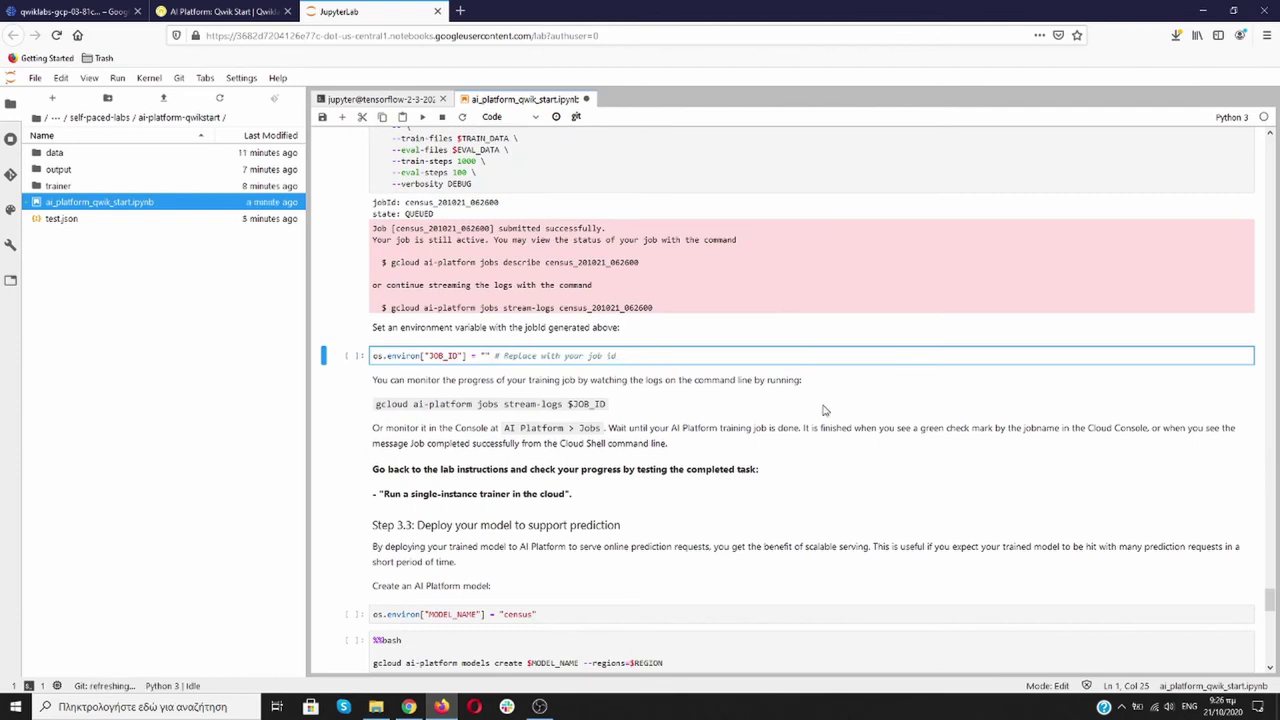
key(ctrl+v)
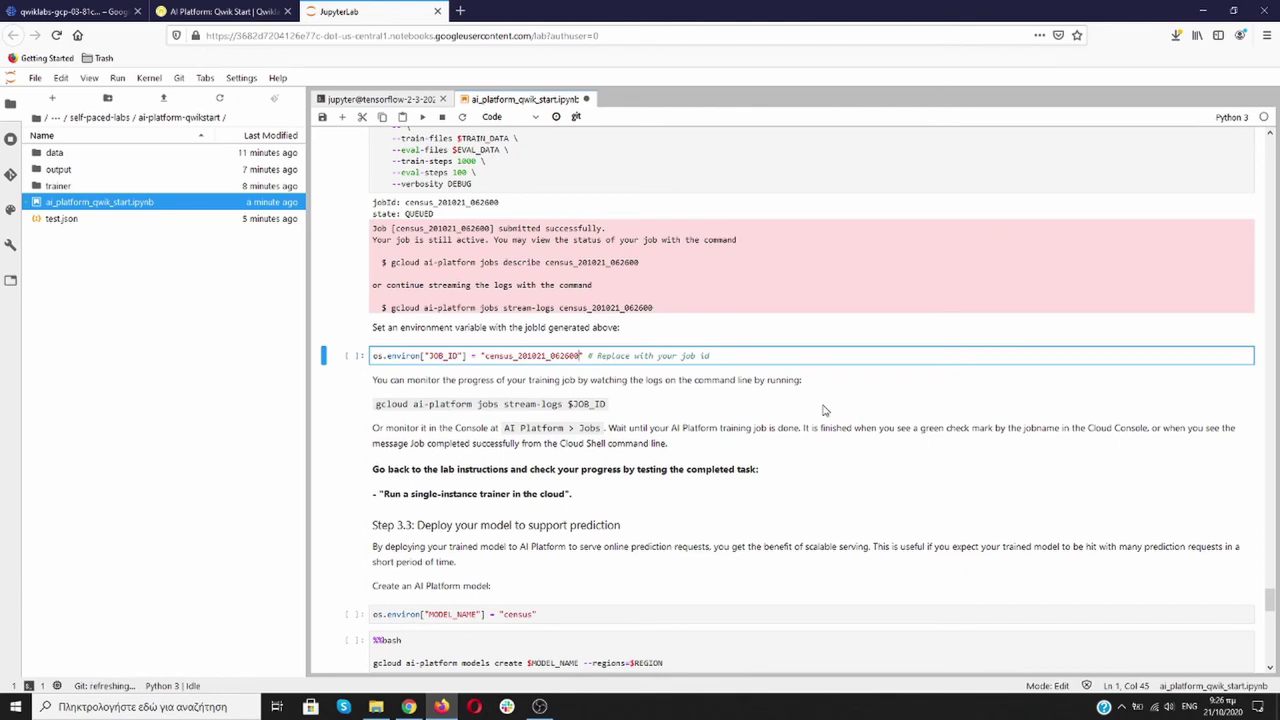
key(shift+Return)
- Open the census_201021_062600 job from the AI Platform Jobs page in the Google Cloud console and examine its logs
scroll(824, 410, down, 3)
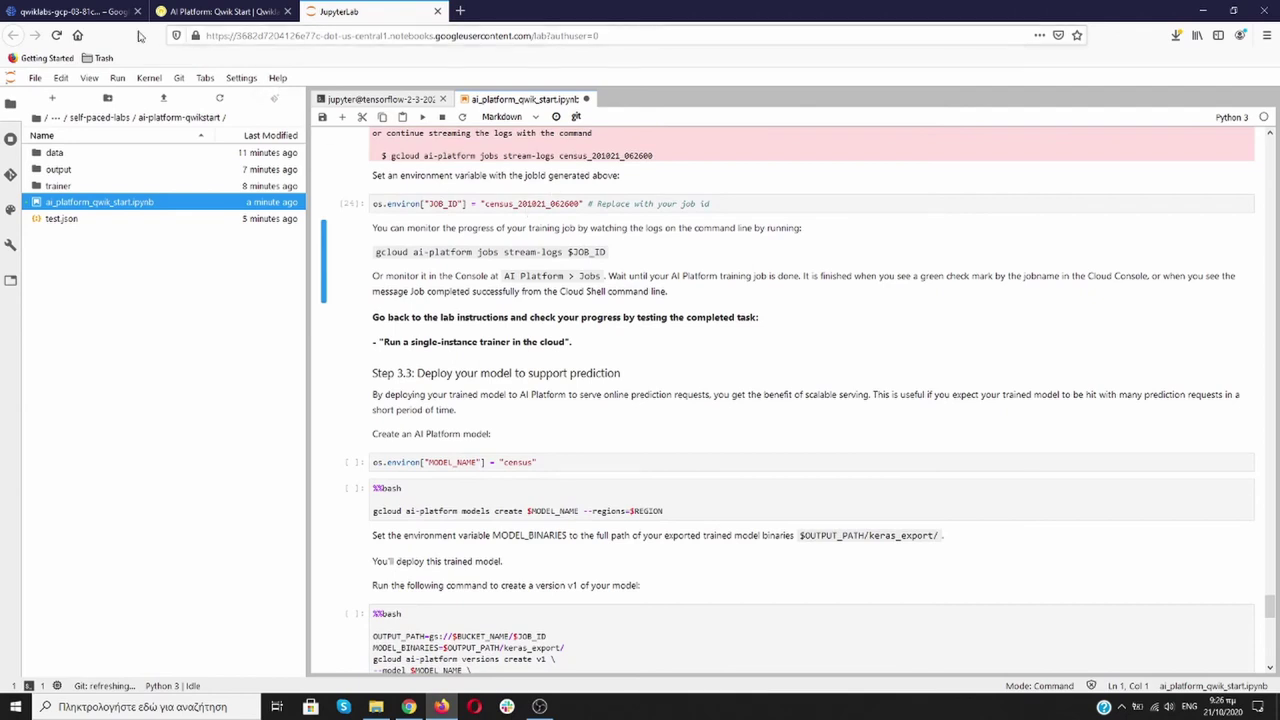
click(90, 14)
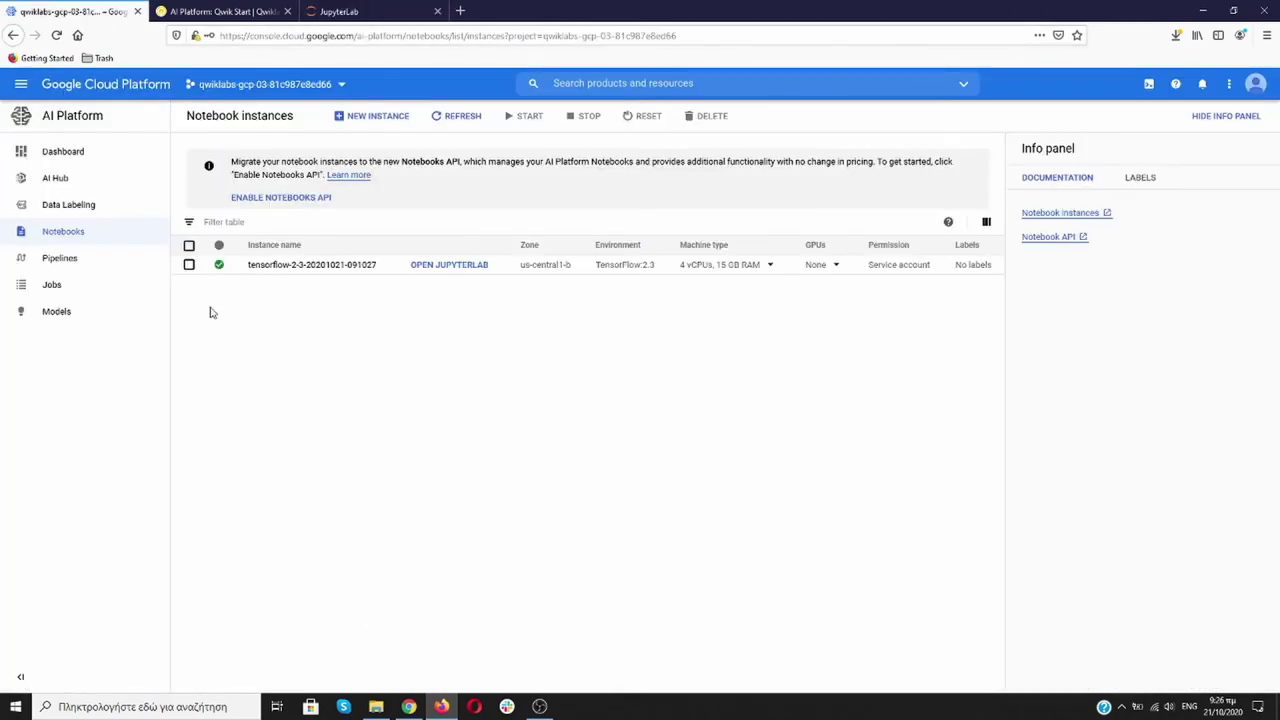
click(52, 285)
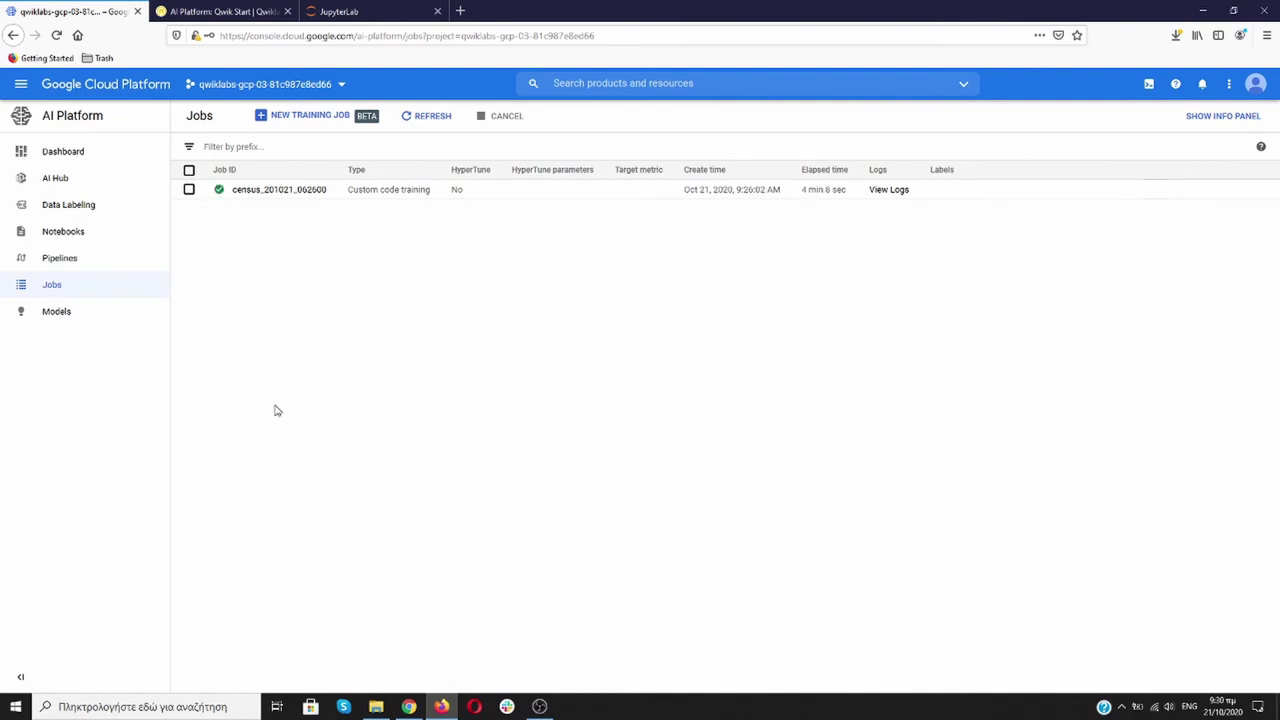
click(279, 190)
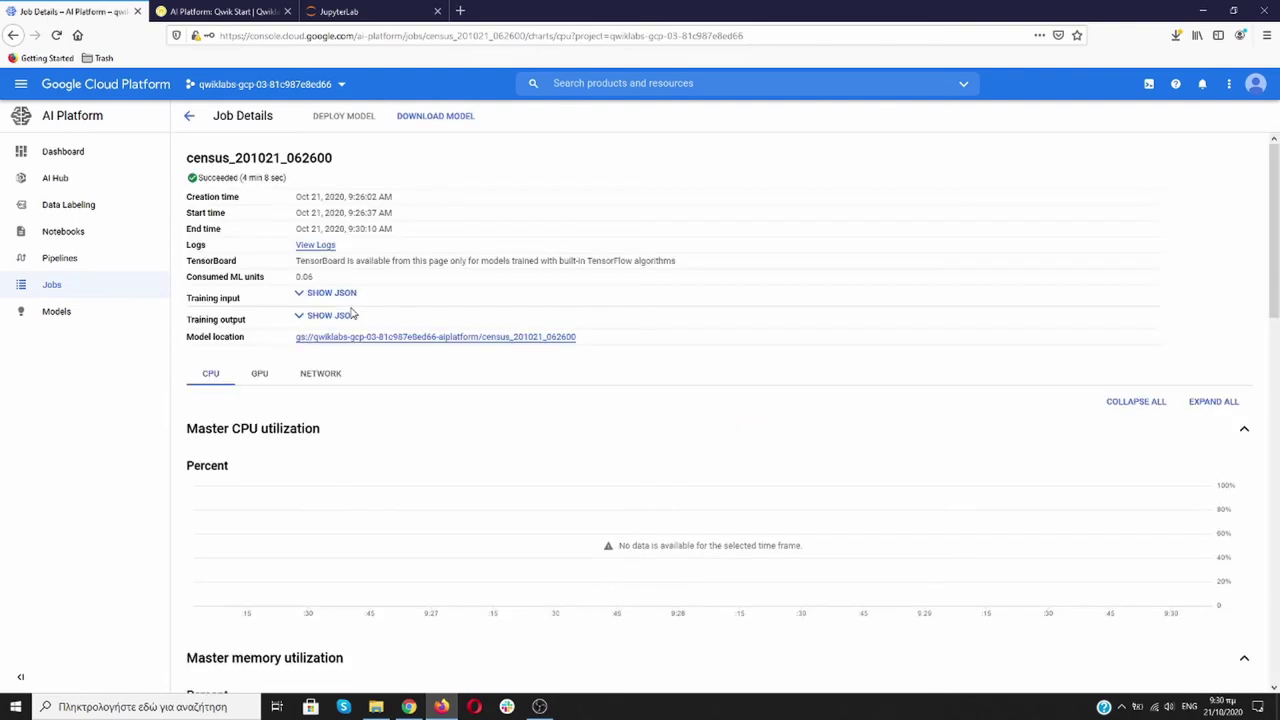
click(329, 248)
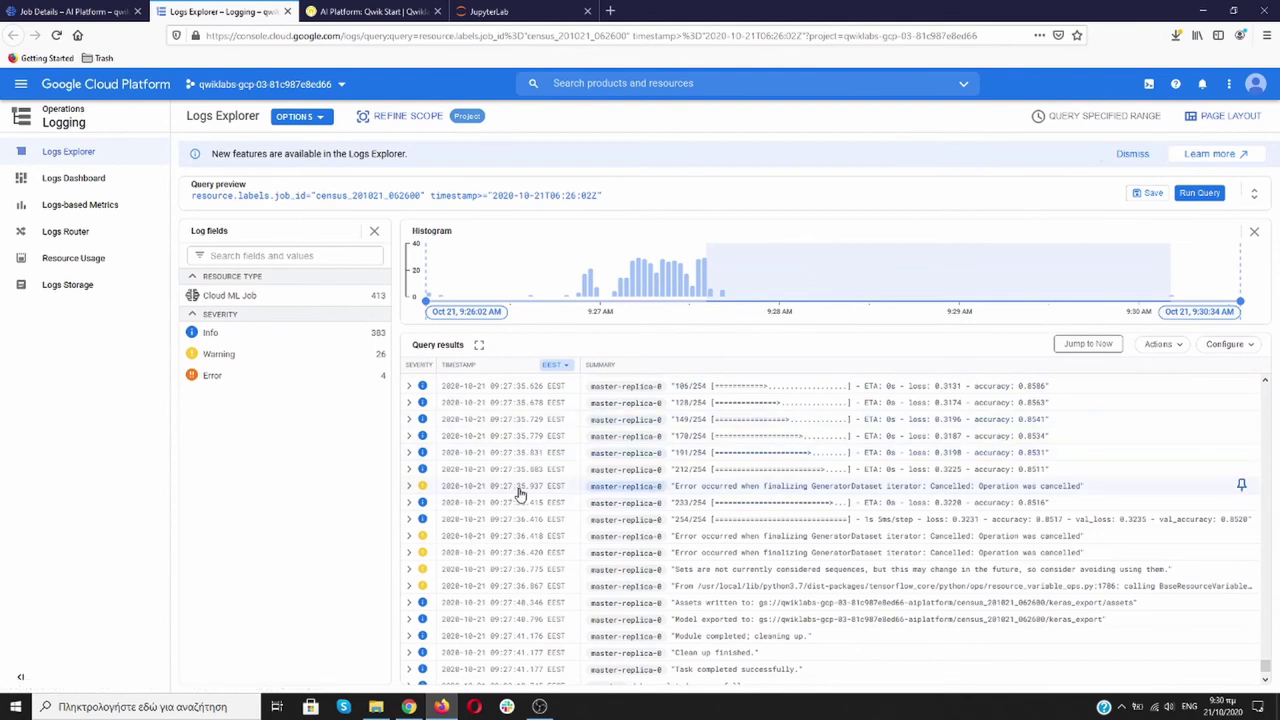
click(288, 12)
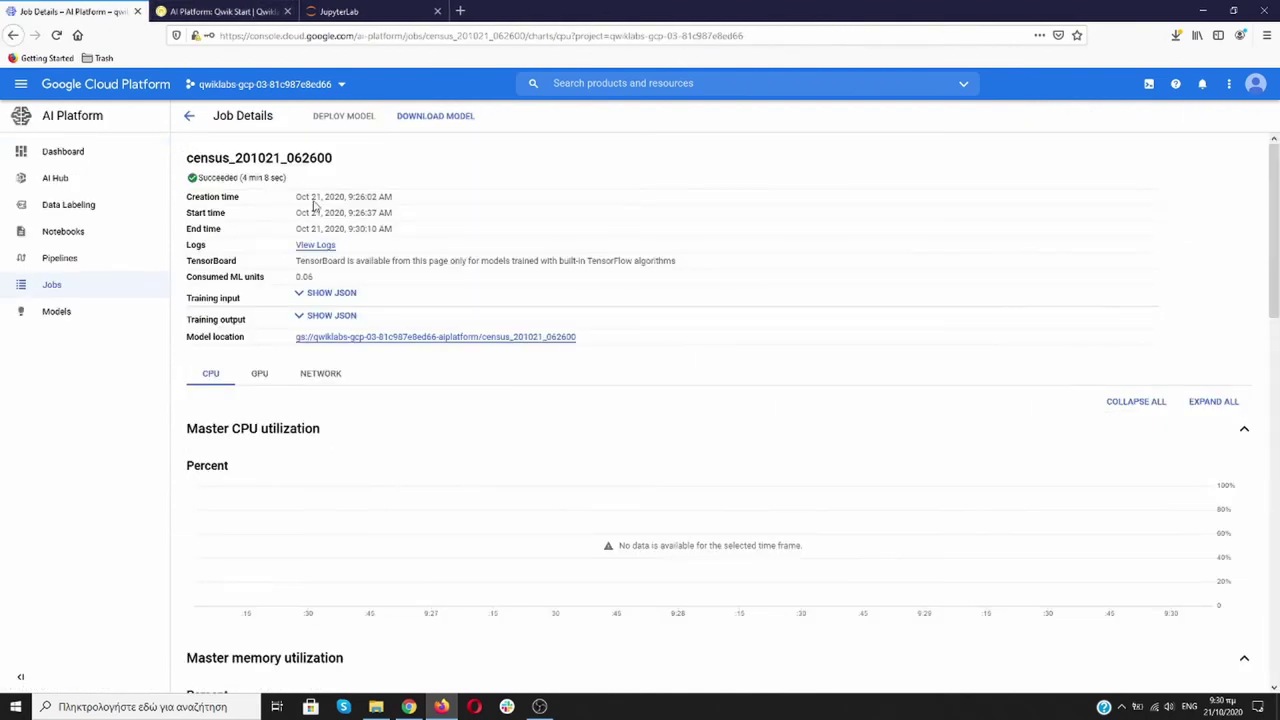
- Examine the job's training input JSON and utilization charts, and go back to the Jobs list
click(333, 300)
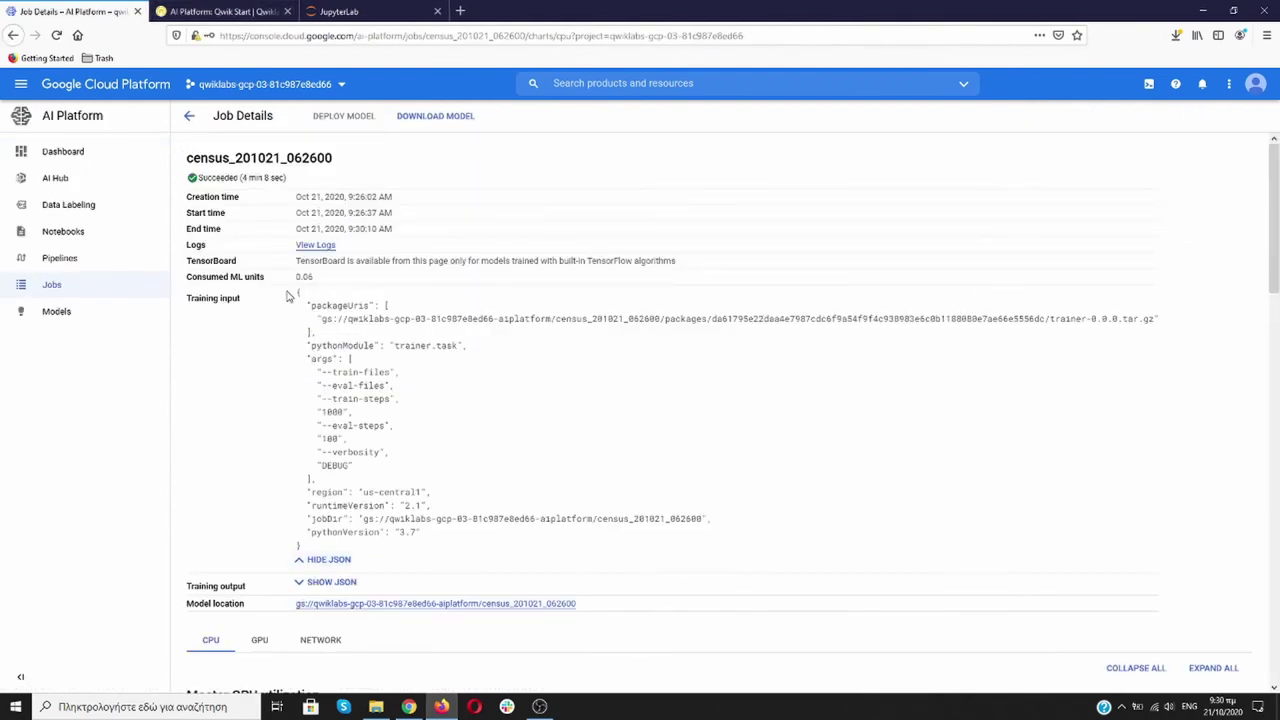
scroll(294, 380, down, 5)
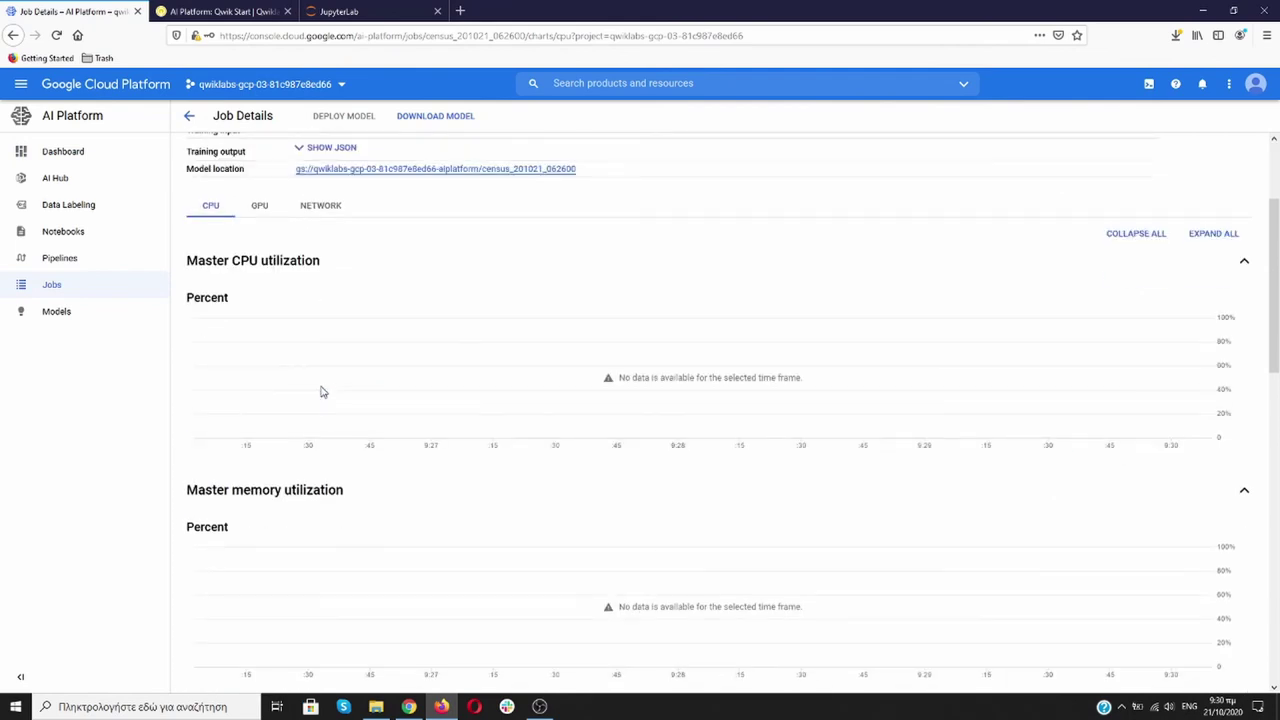
scroll(482, 292, up, 2)
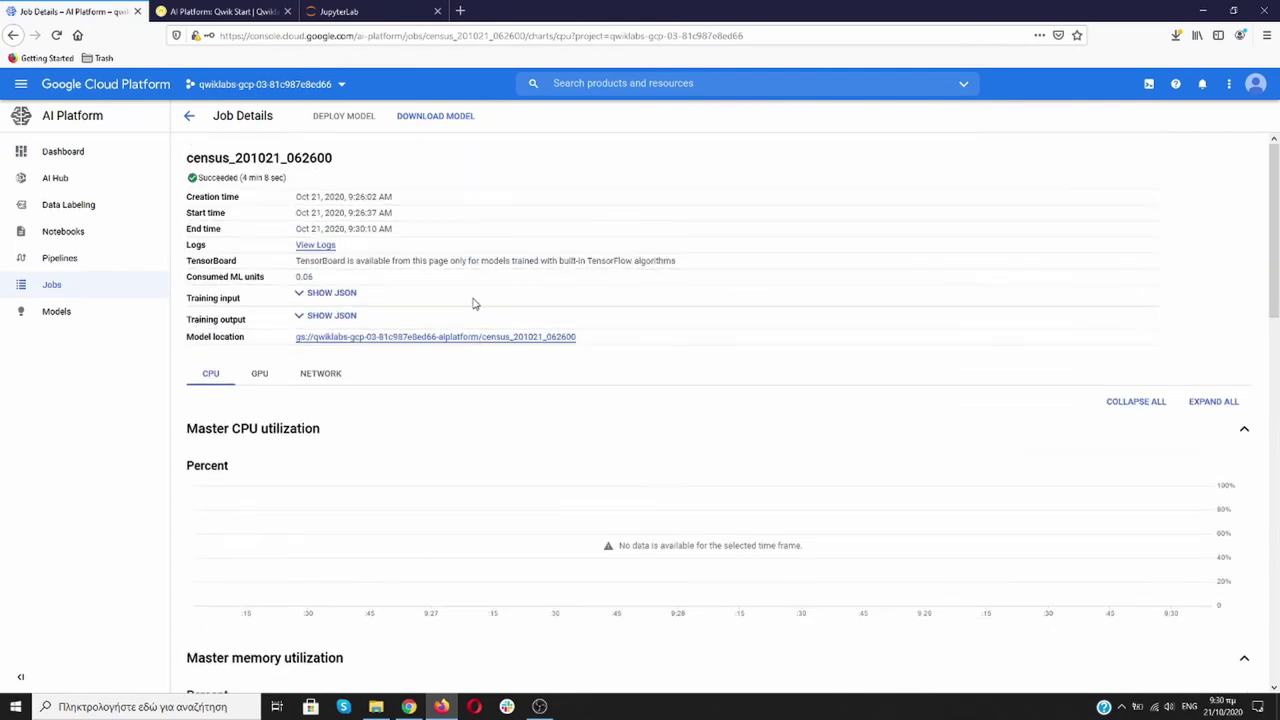
click(189, 117)
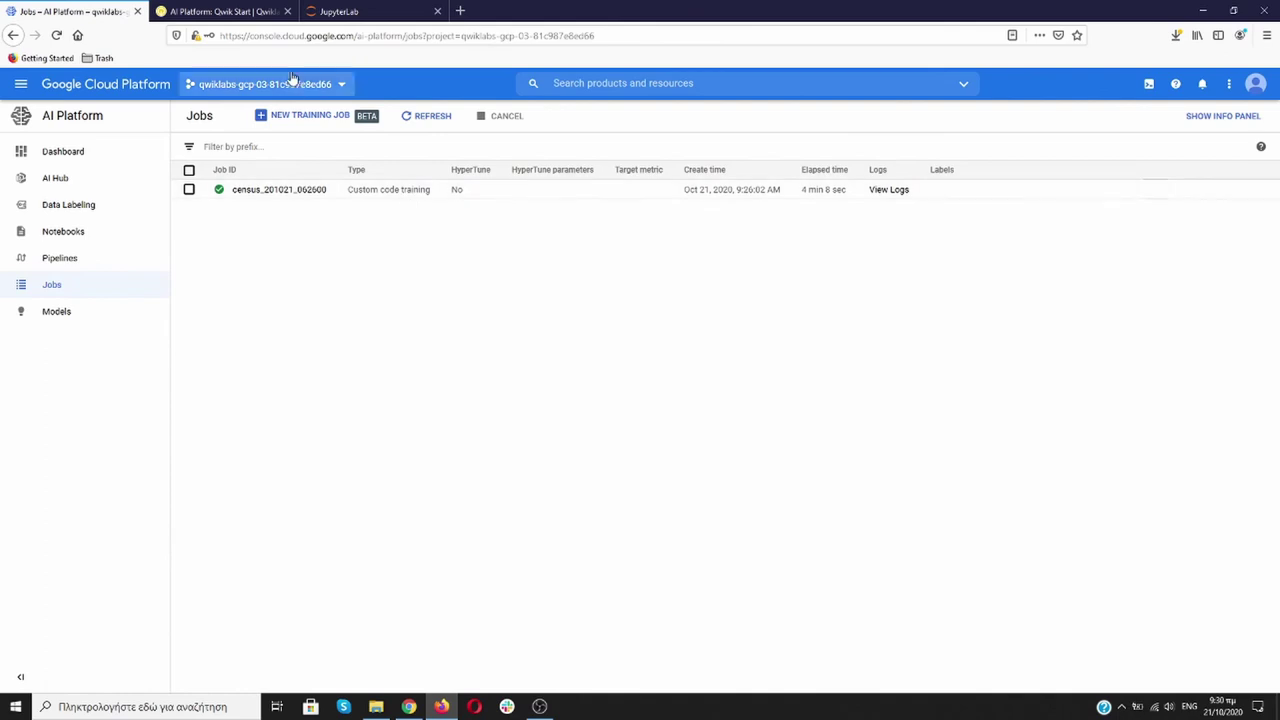
- In the Qwiklabs instructions, check progress for the Step 3.2 task "Run a single-instance trainer in the cloud"
click(244, 11)
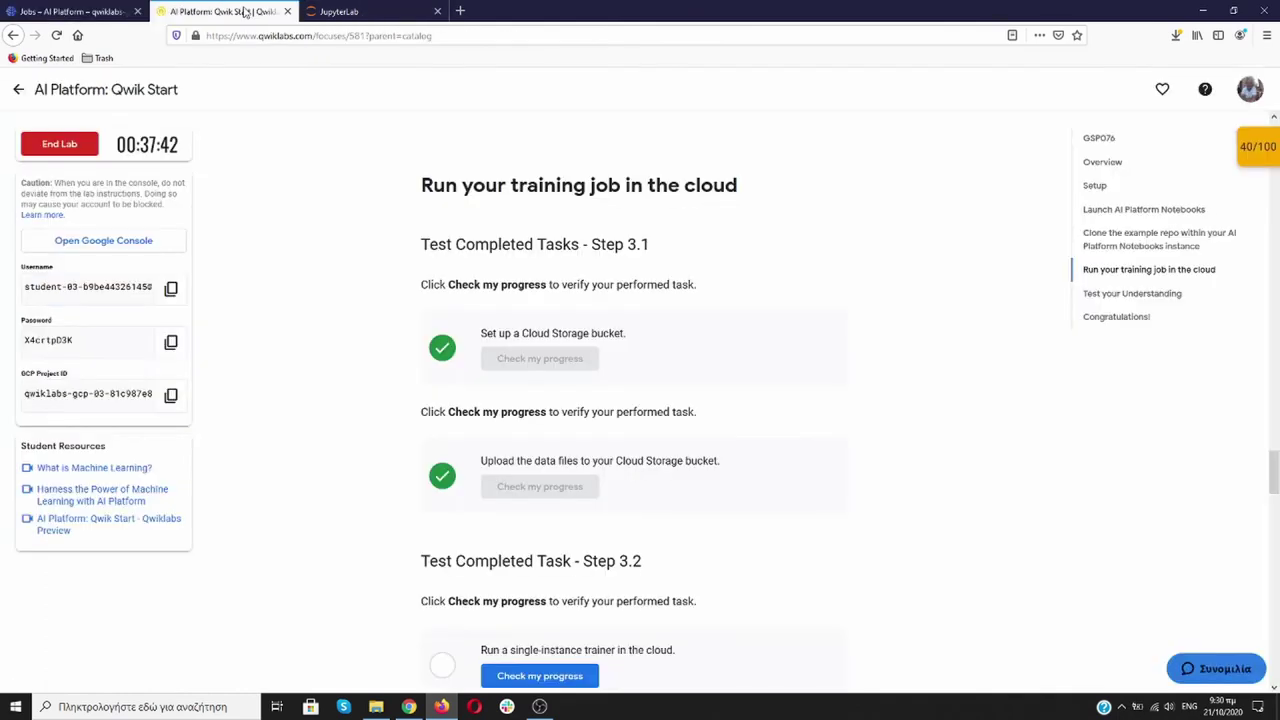
click(330, 11)
scroll(449, 307, down, 1)
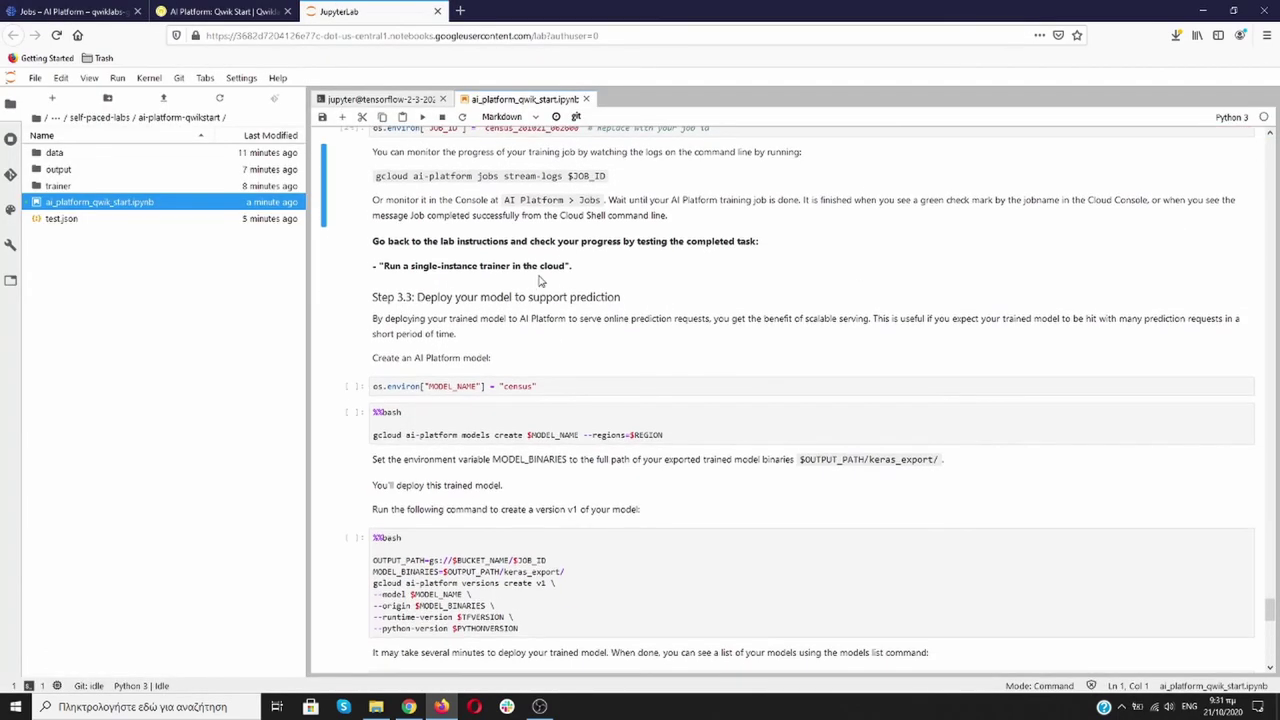
click(228, 12)
scroll(280, 369, down, 3)
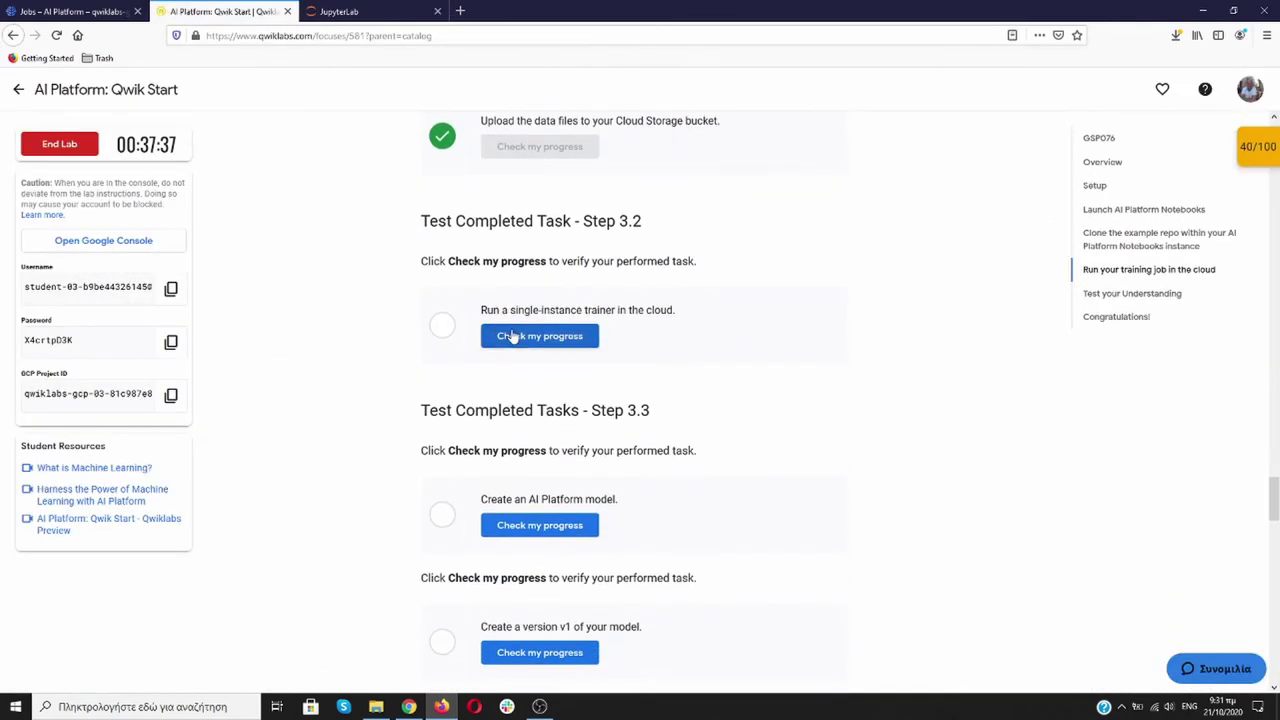
click(512, 334)
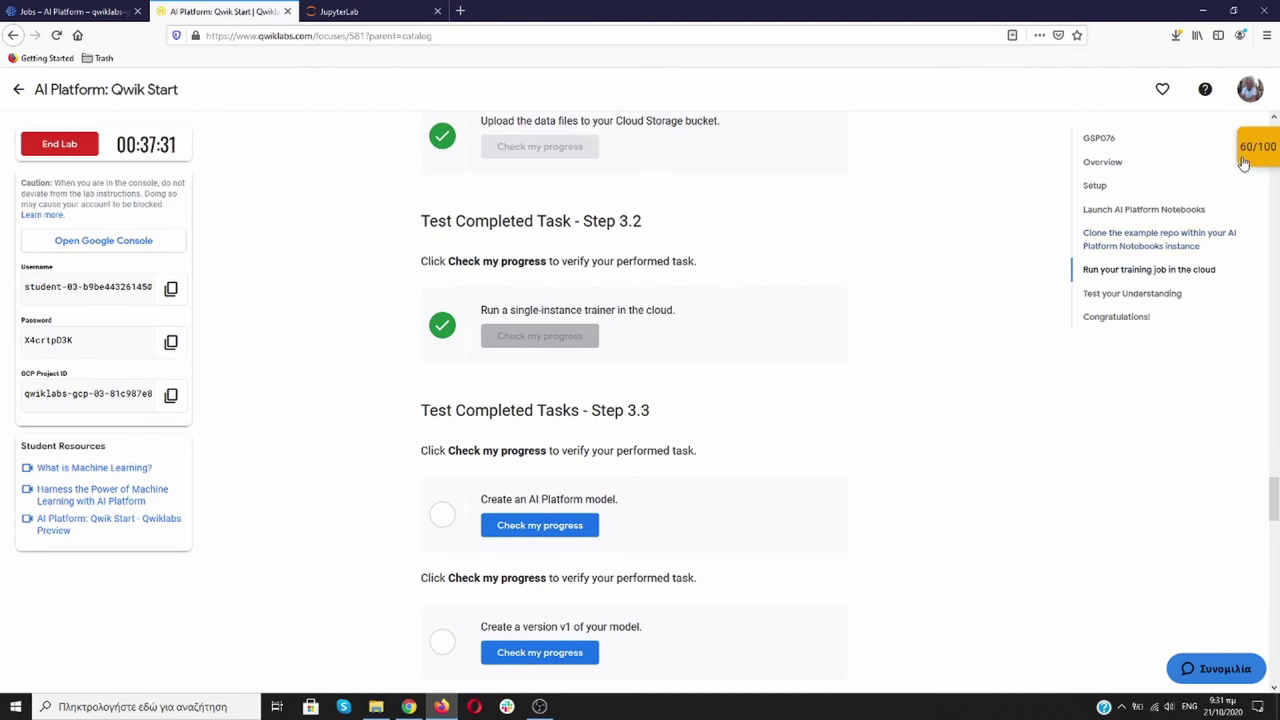
- Back in the notebook, run the Step 3.3 cells that set MODEL_NAME to "census" and create the AI Platform model
click(372, 12)
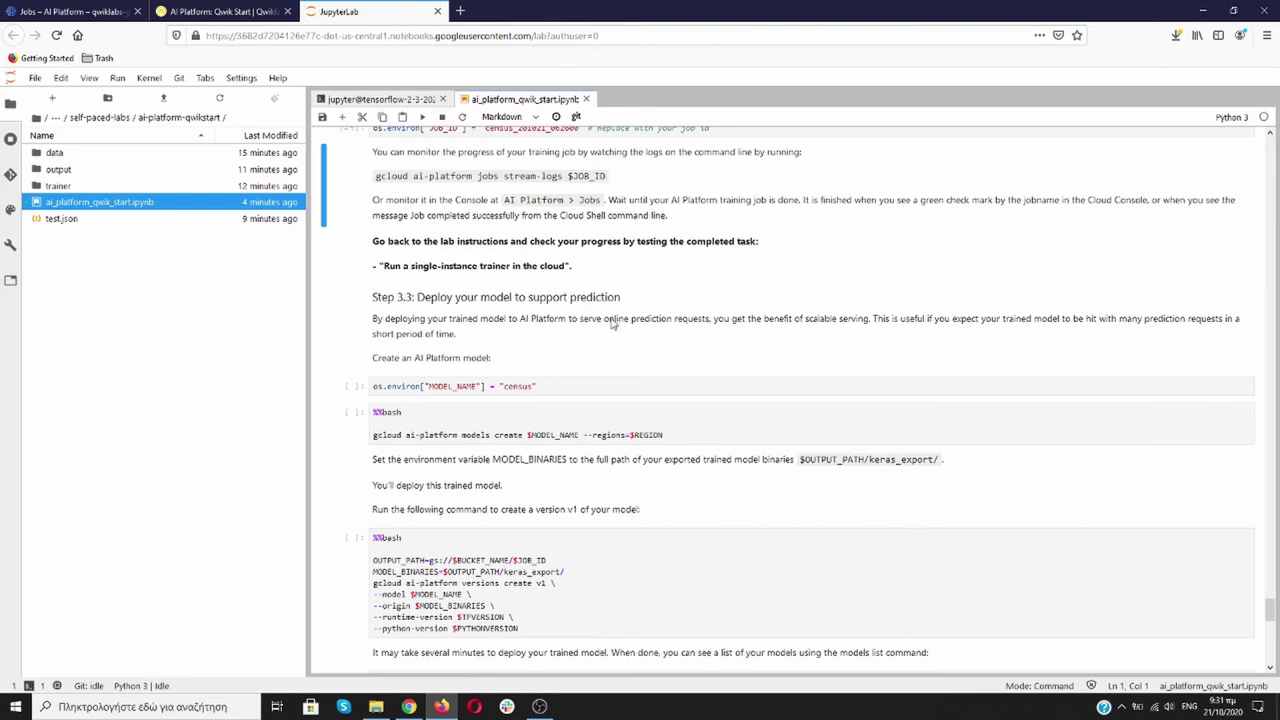
scroll(614, 322, down, 2)
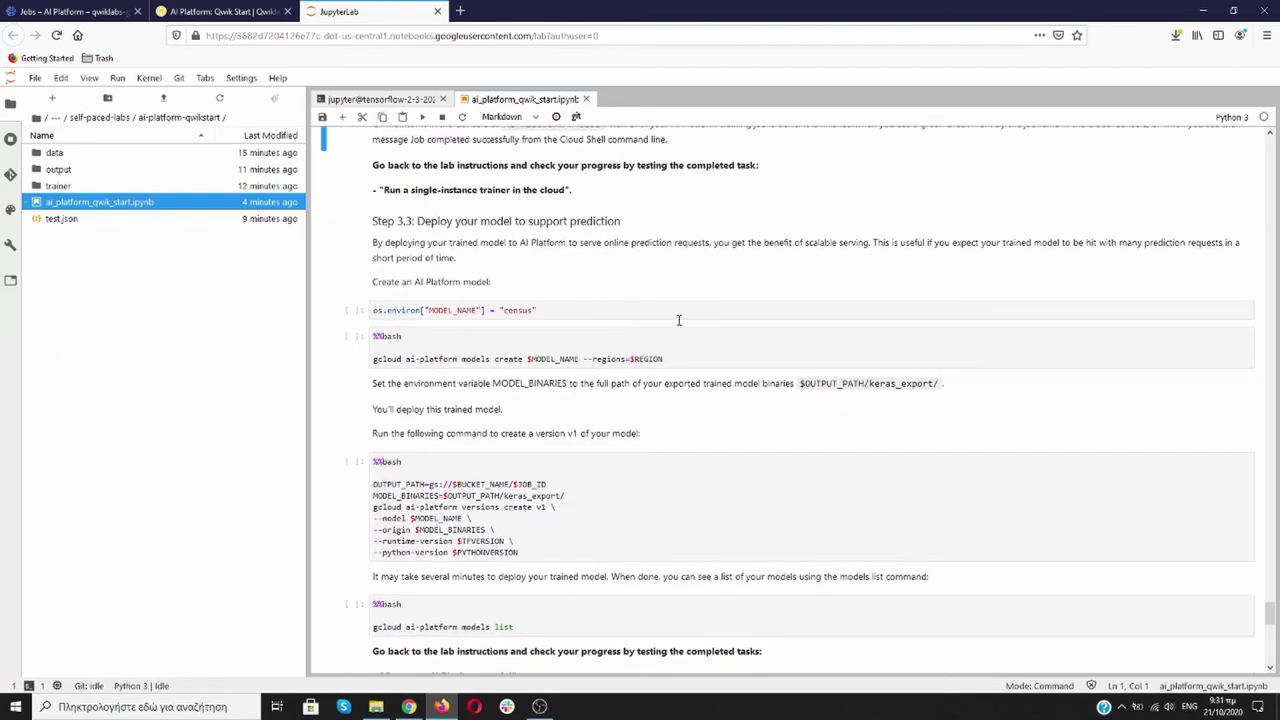
click(726, 306)
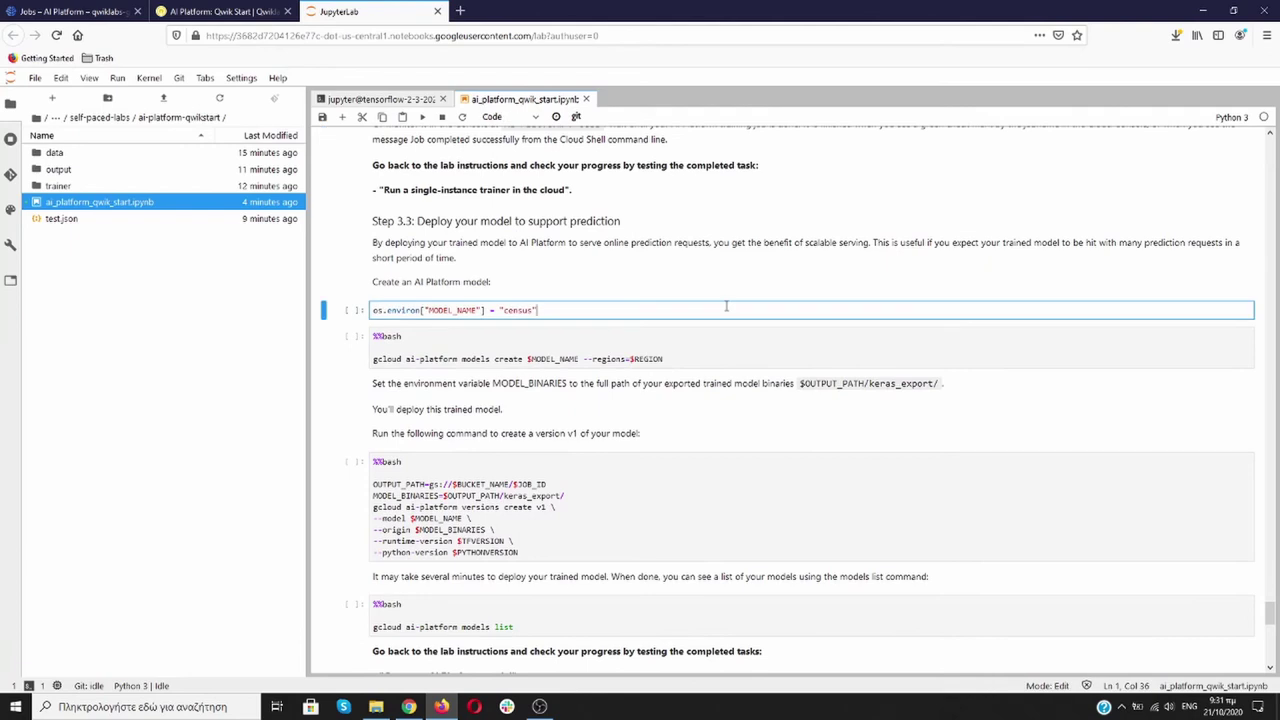
key(shift+Return)
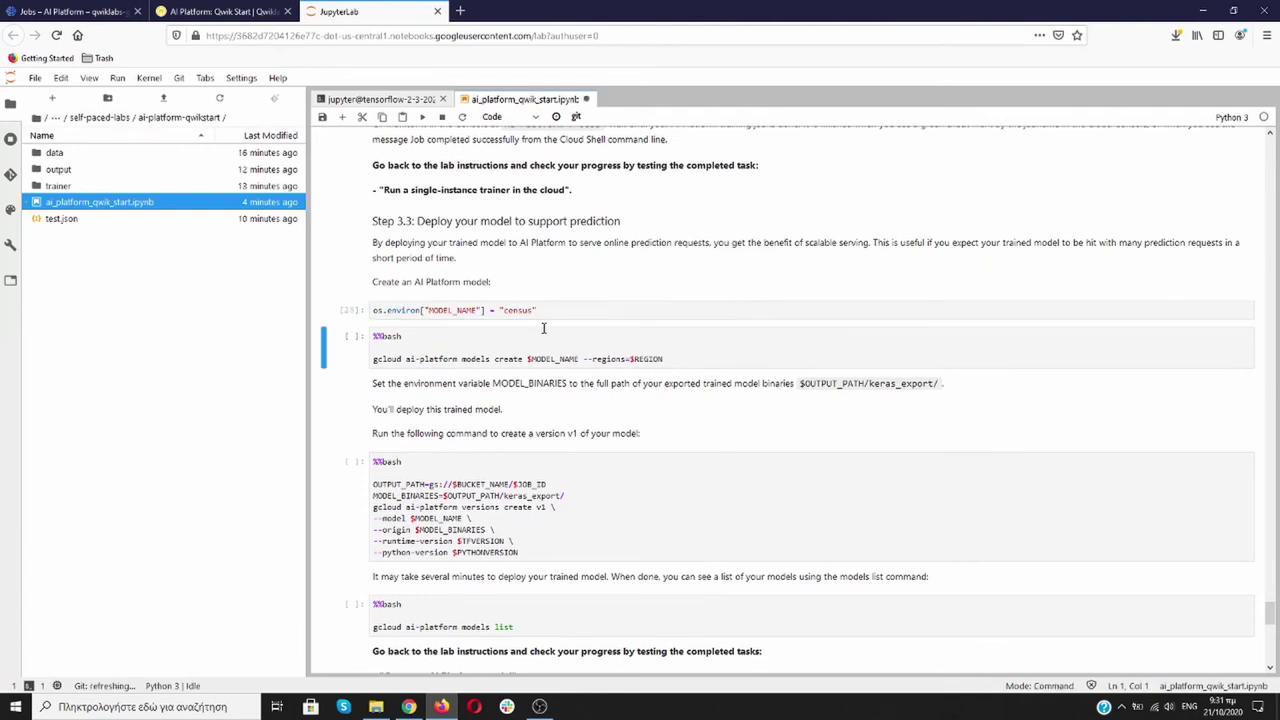
click(784, 352)
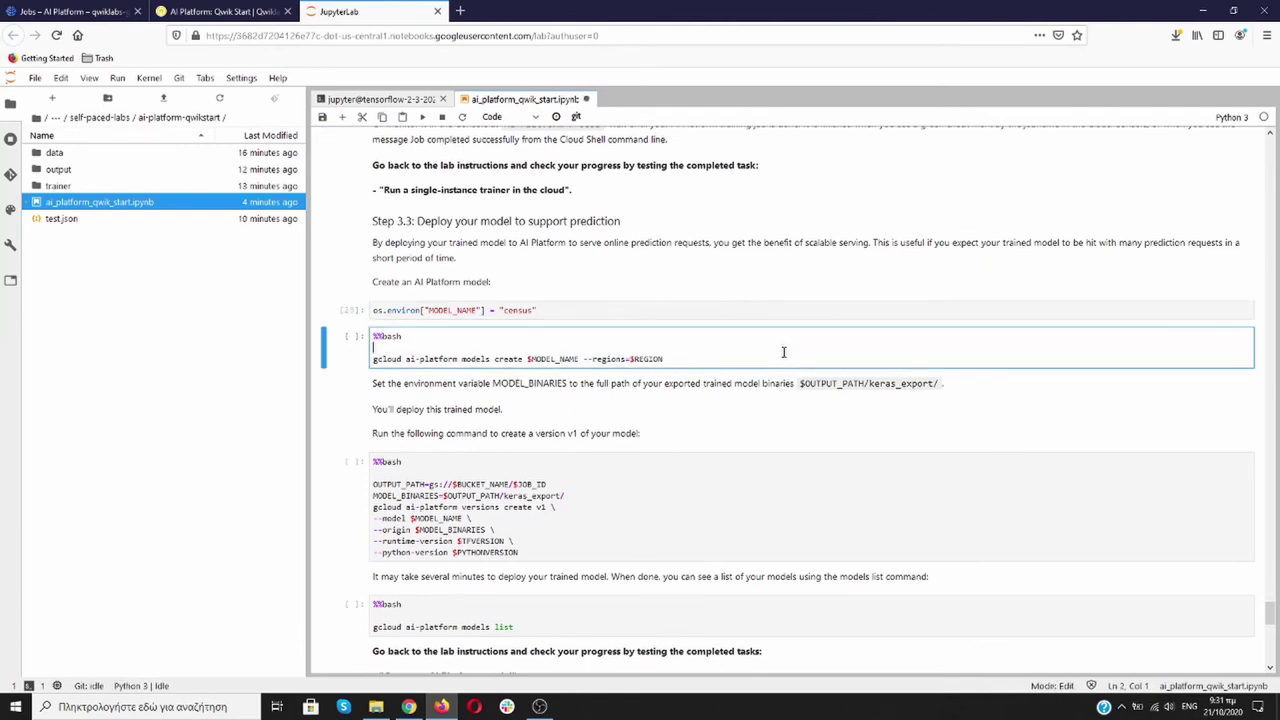
key(shift+Return)
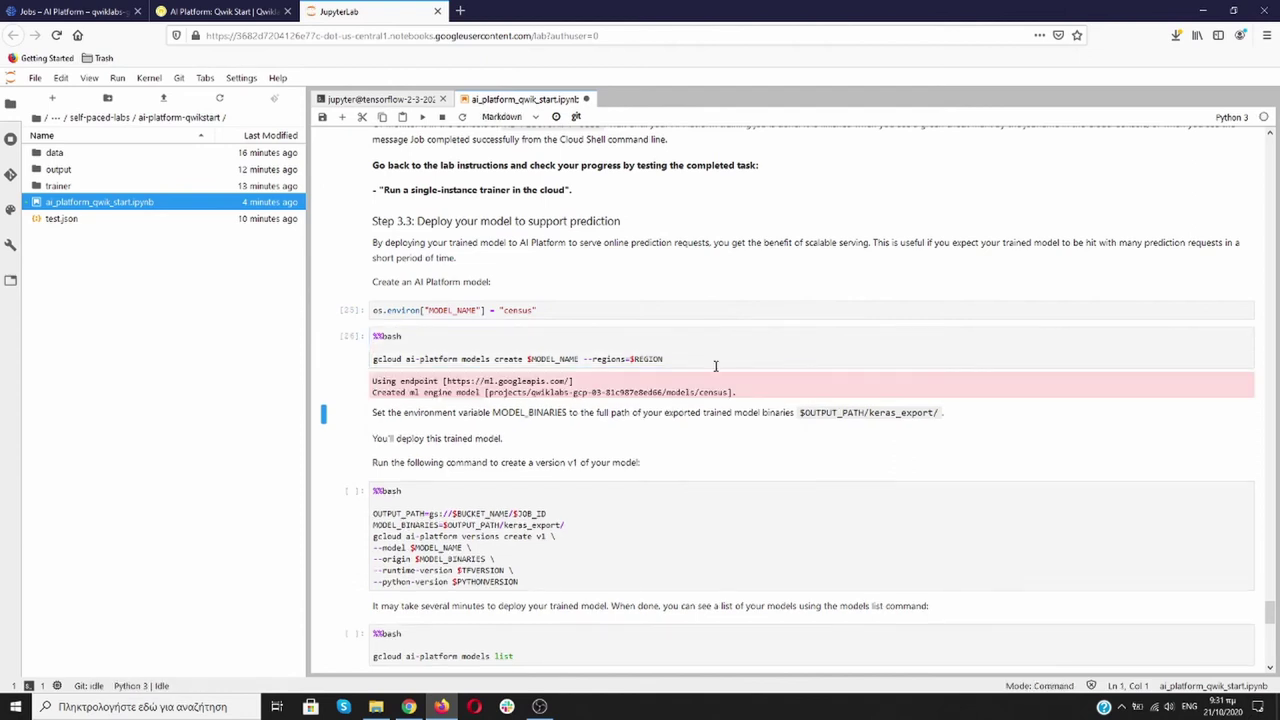
- Run the notebook cell that creates version v1 of the model from the exported keras_export binaries
scroll(440, 392, down, 1)
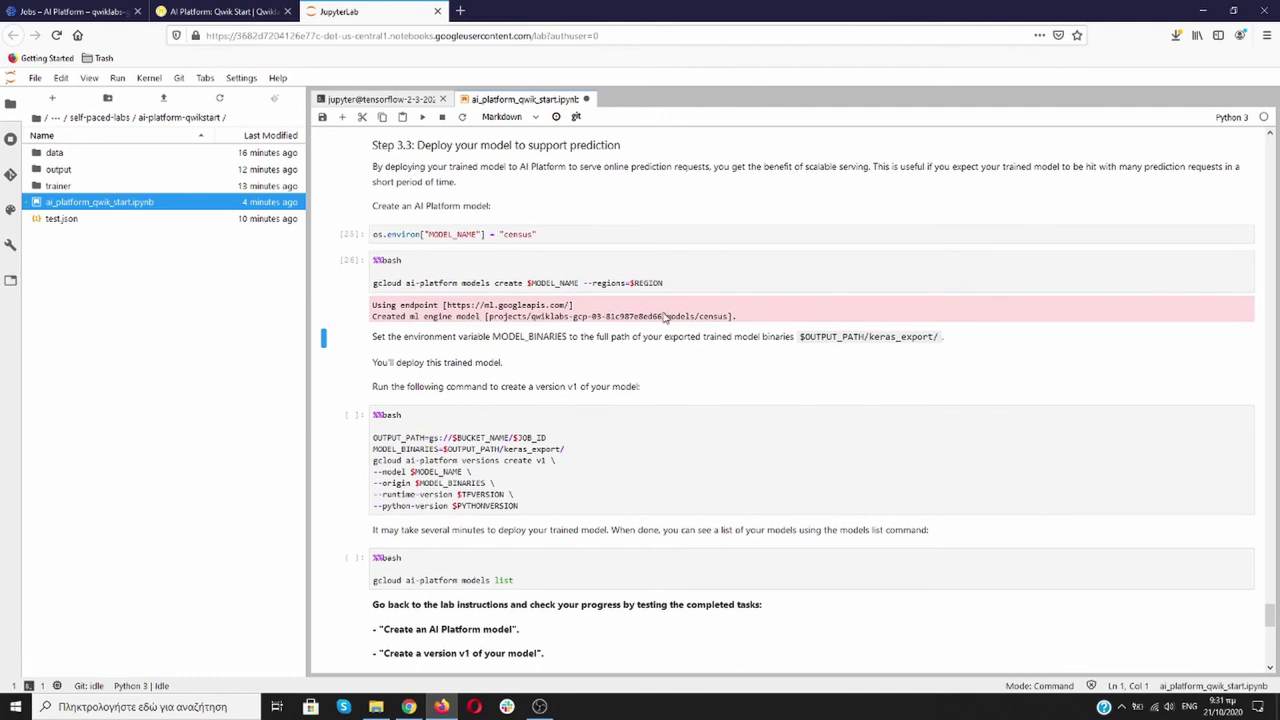
scroll(455, 360, down, 1)
click(679, 387)
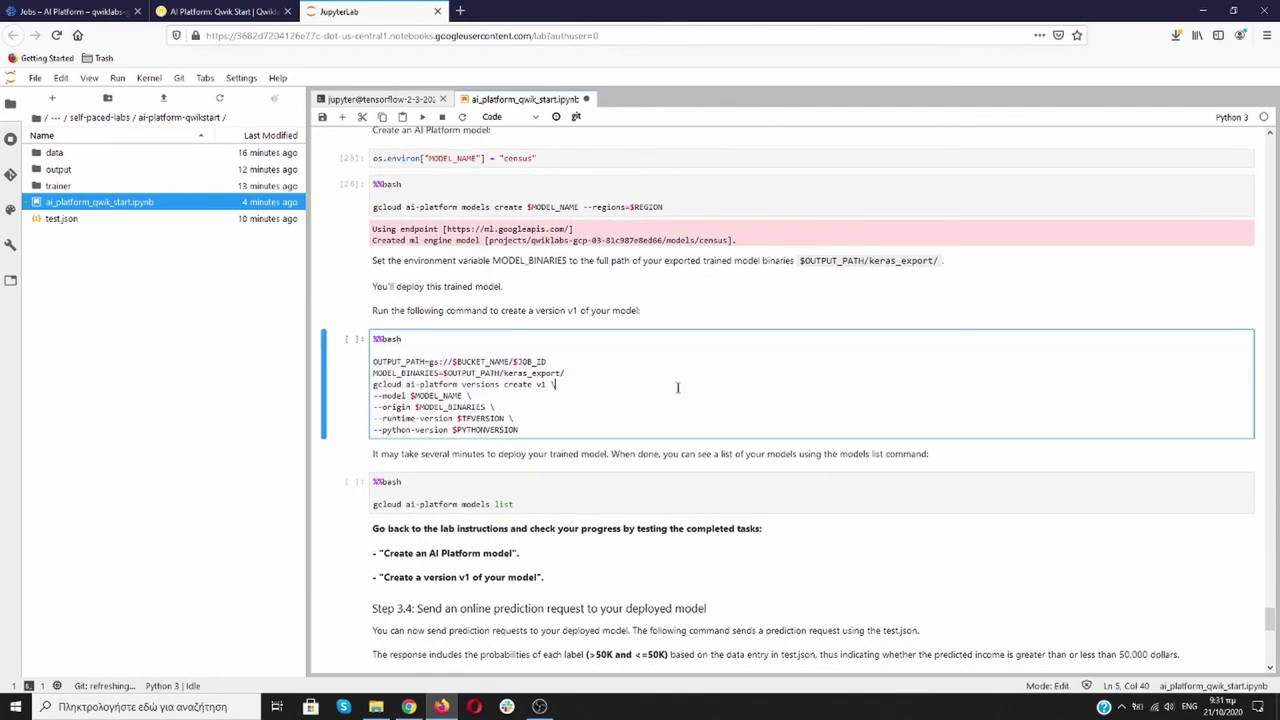
key(shift+Return)
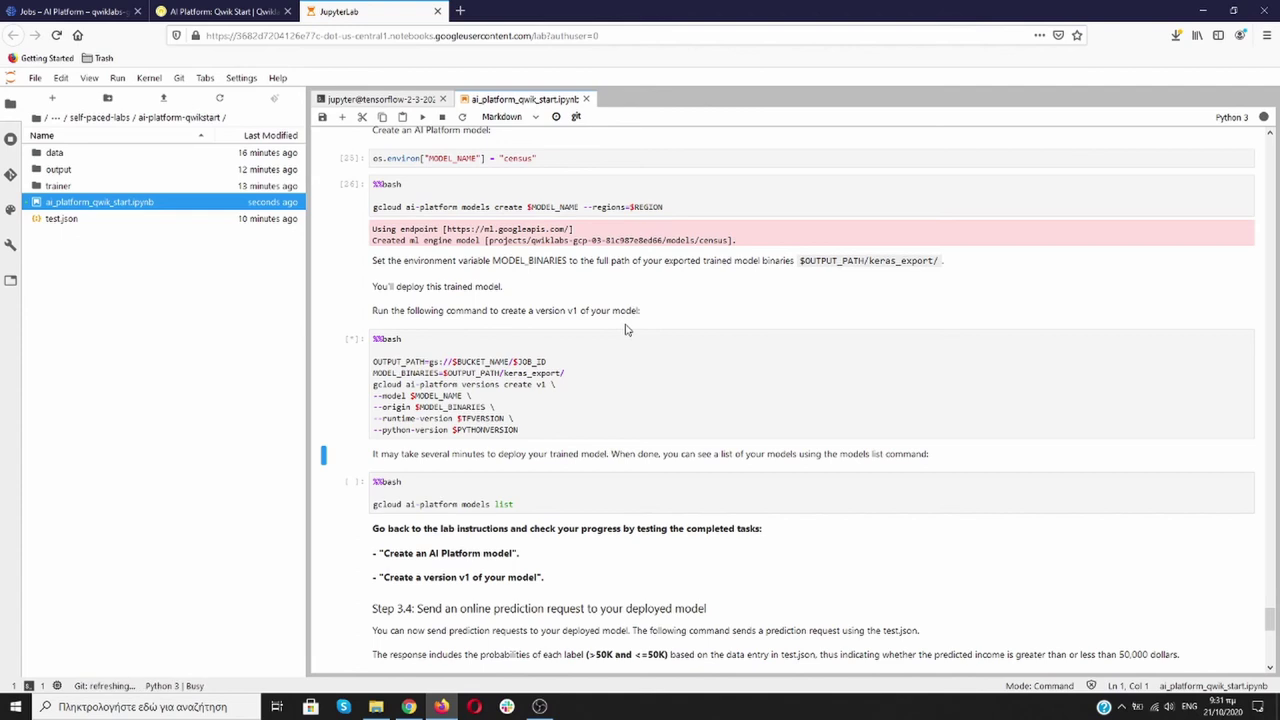
- In the Google Cloud console, open the census model from the AI Platform Models page and examine its versions
click(225, 11)
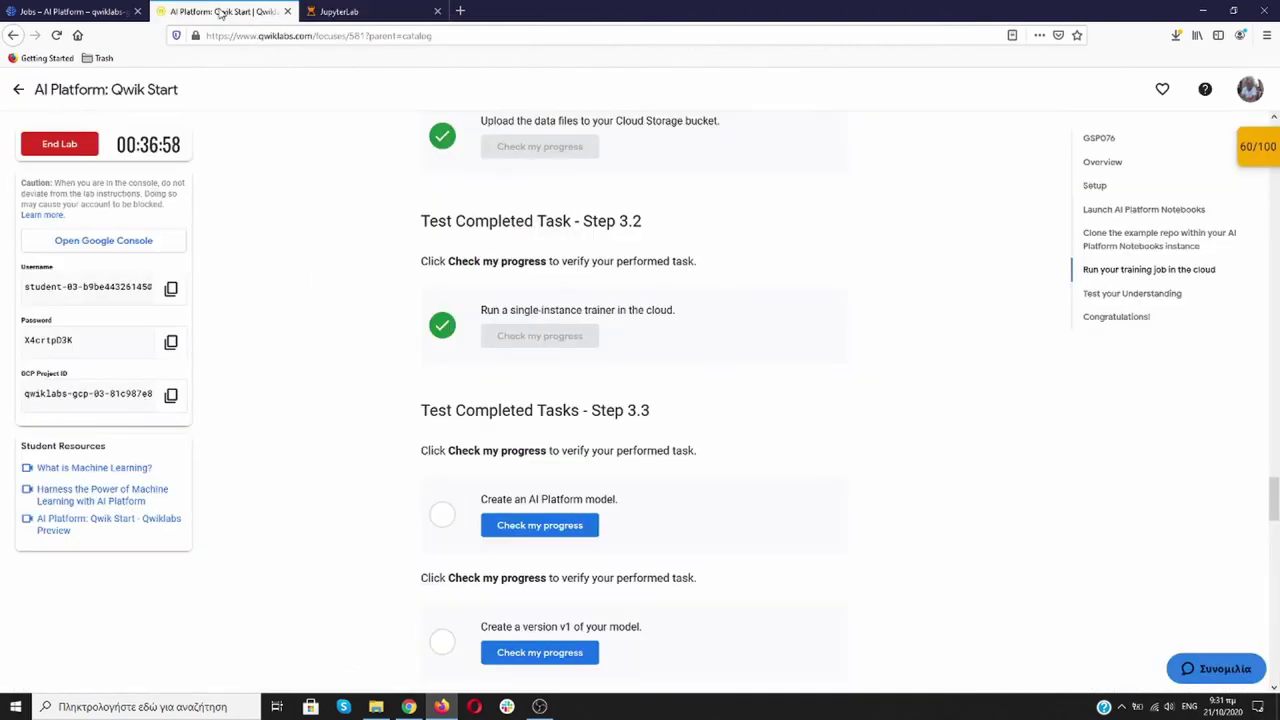
click(50, 12)
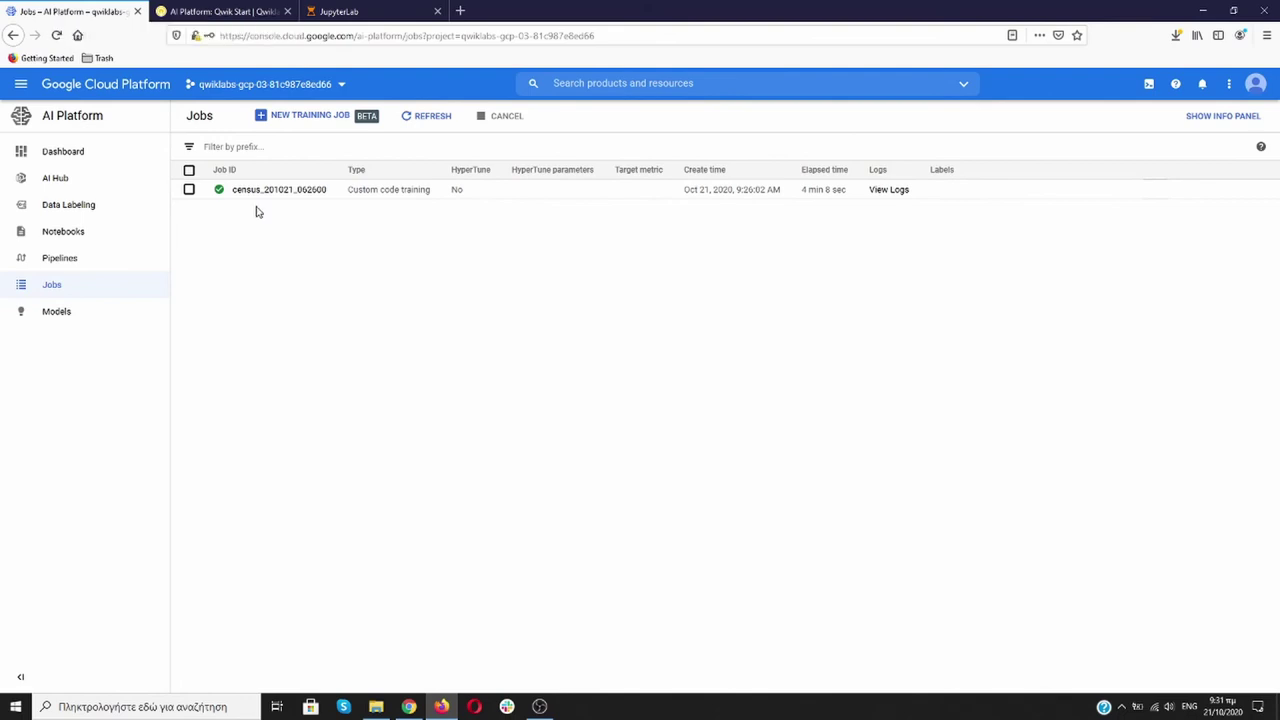
click(57, 312)
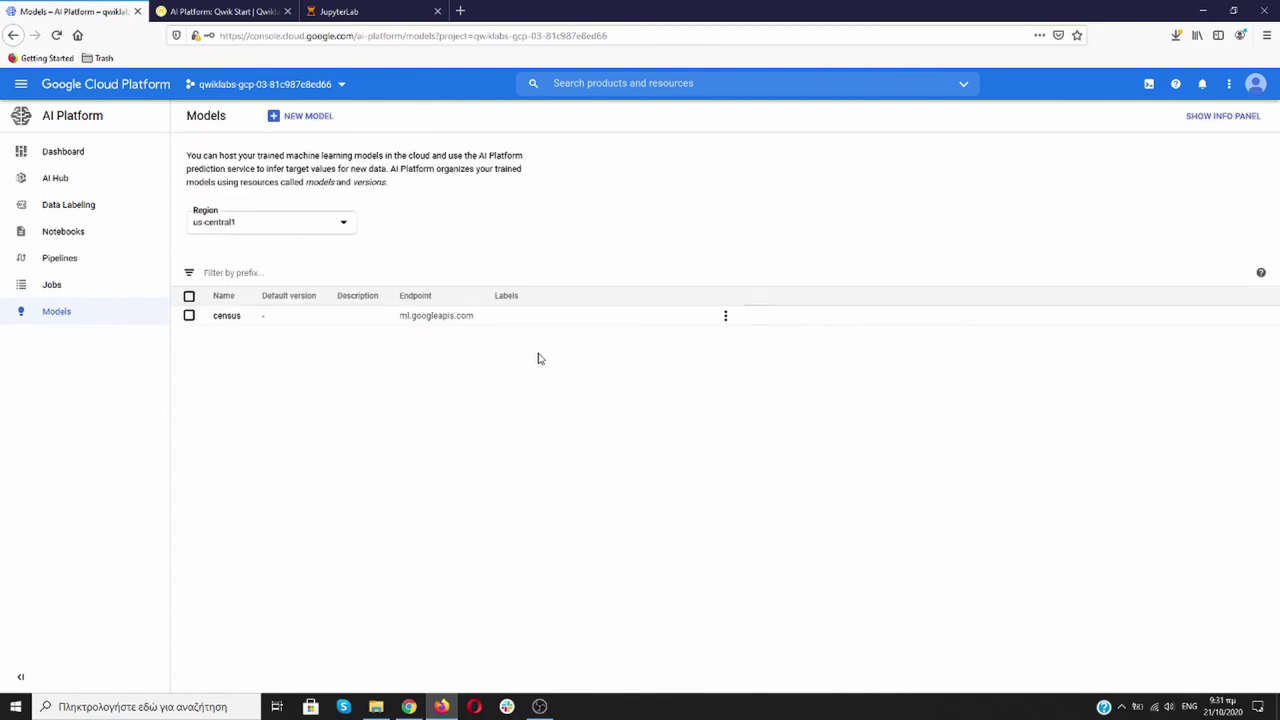
click(224, 317)
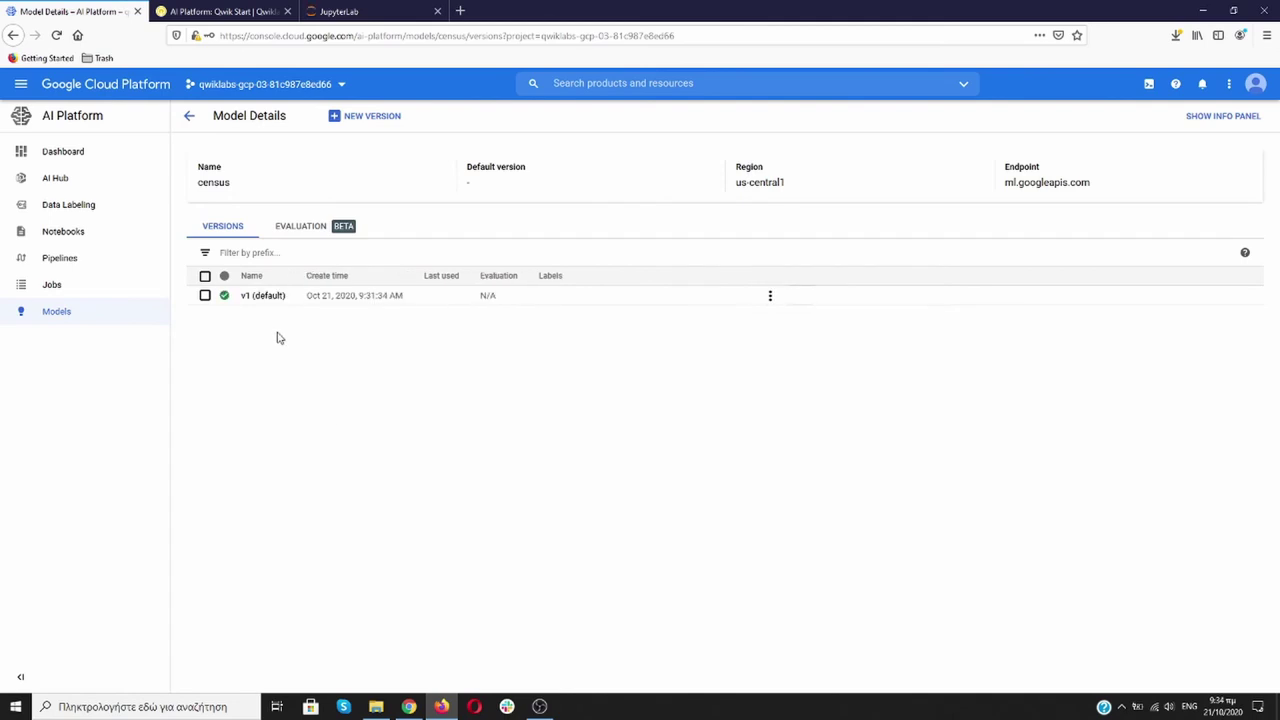
- Back in the JupyterLab notebook, run the "gcloud ai-platform models list" cell
click(344, 12)
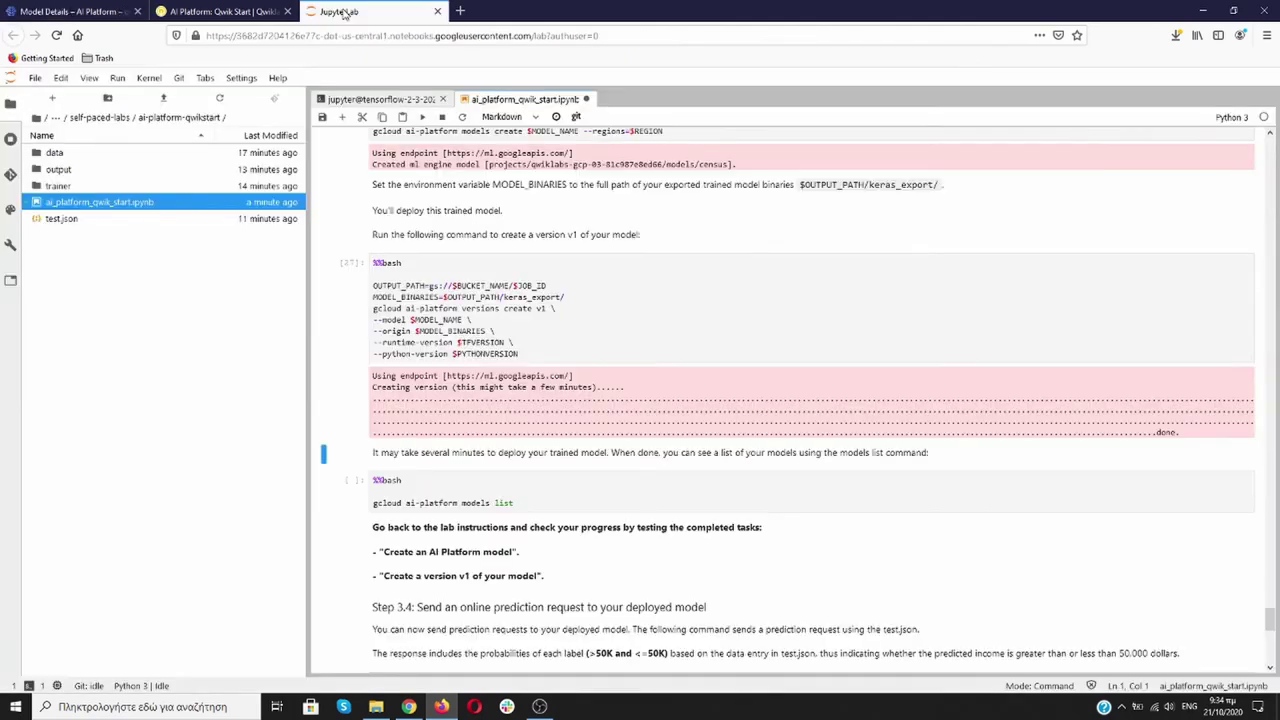
scroll(532, 316, down, 3)
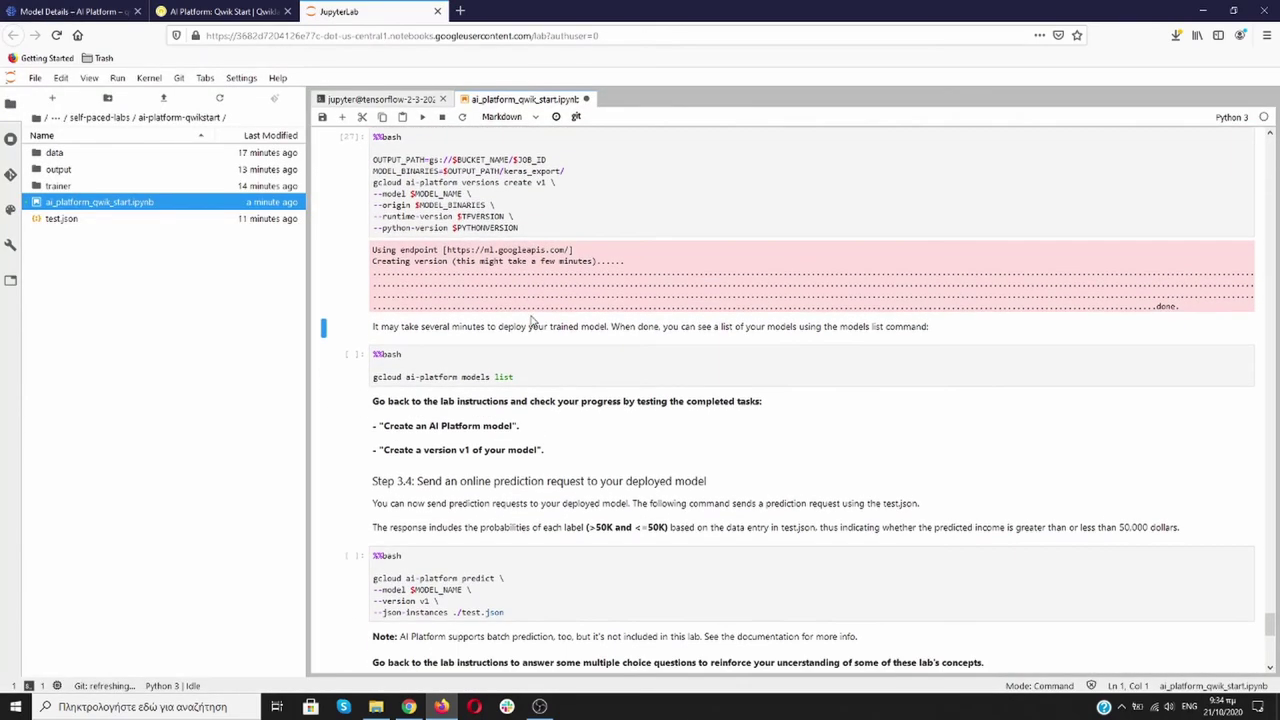
click(648, 343)
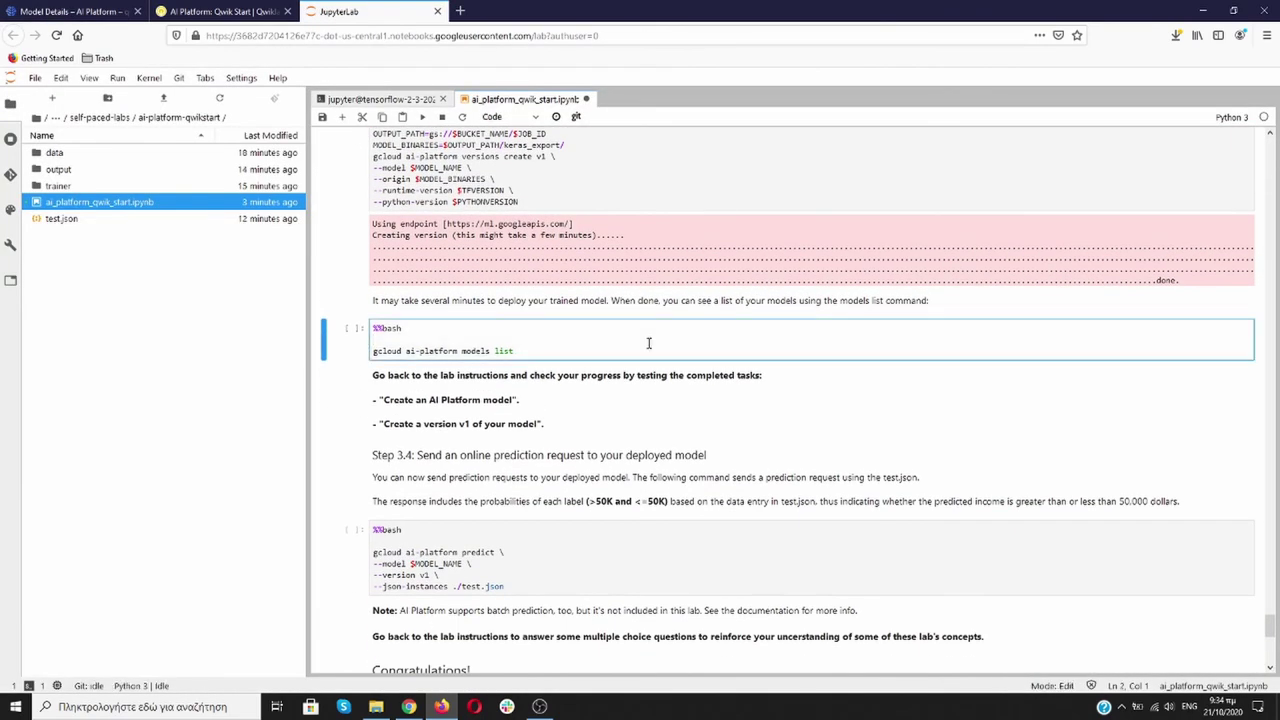
key(shift+Return)
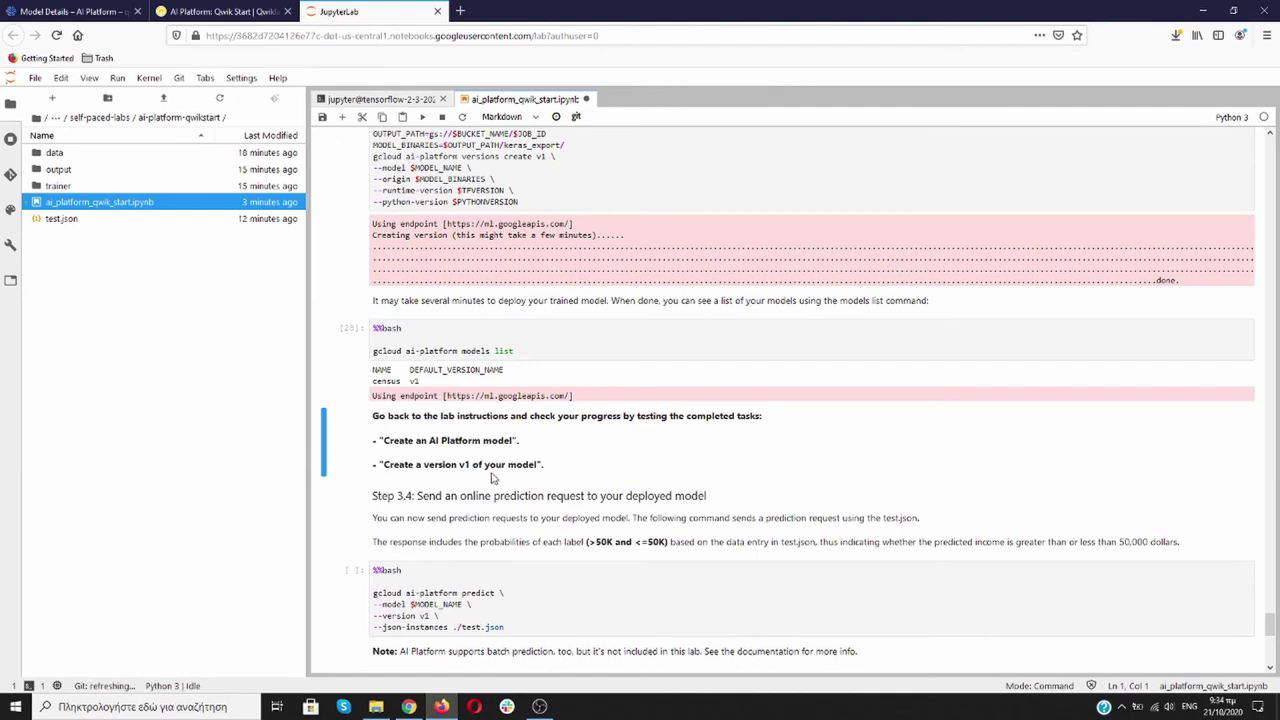
- In the Qwiklabs instructions, check progress for the Step 3.3 tasks "Create an AI Platform model" and "Create a version v1 of your model"
click(262, 13)
scroll(380, 274, down, 3)
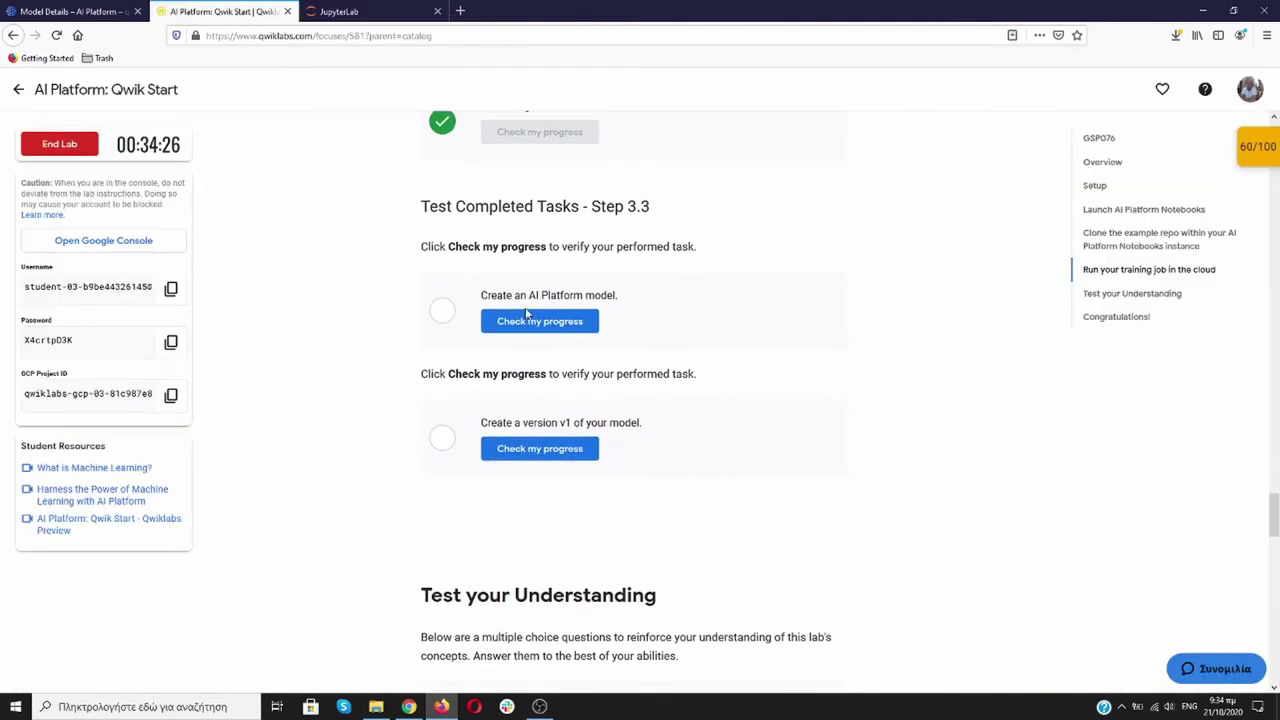
click(532, 320)
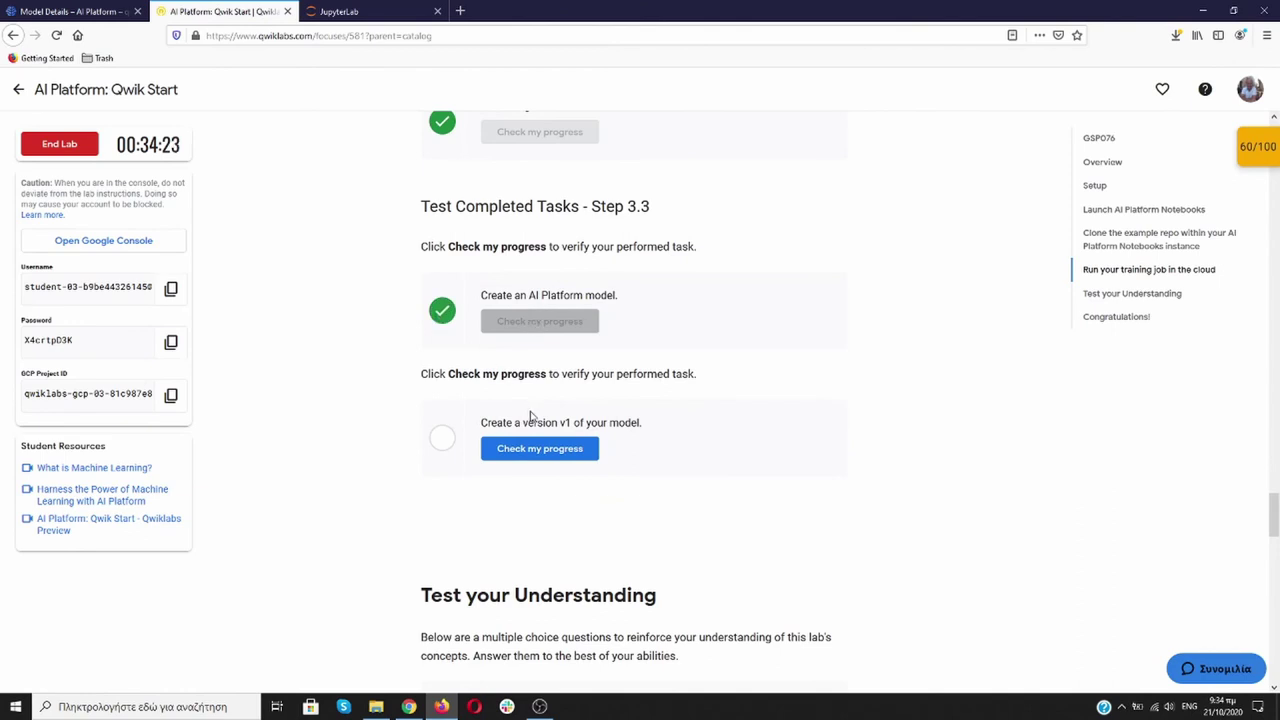
click(539, 449)
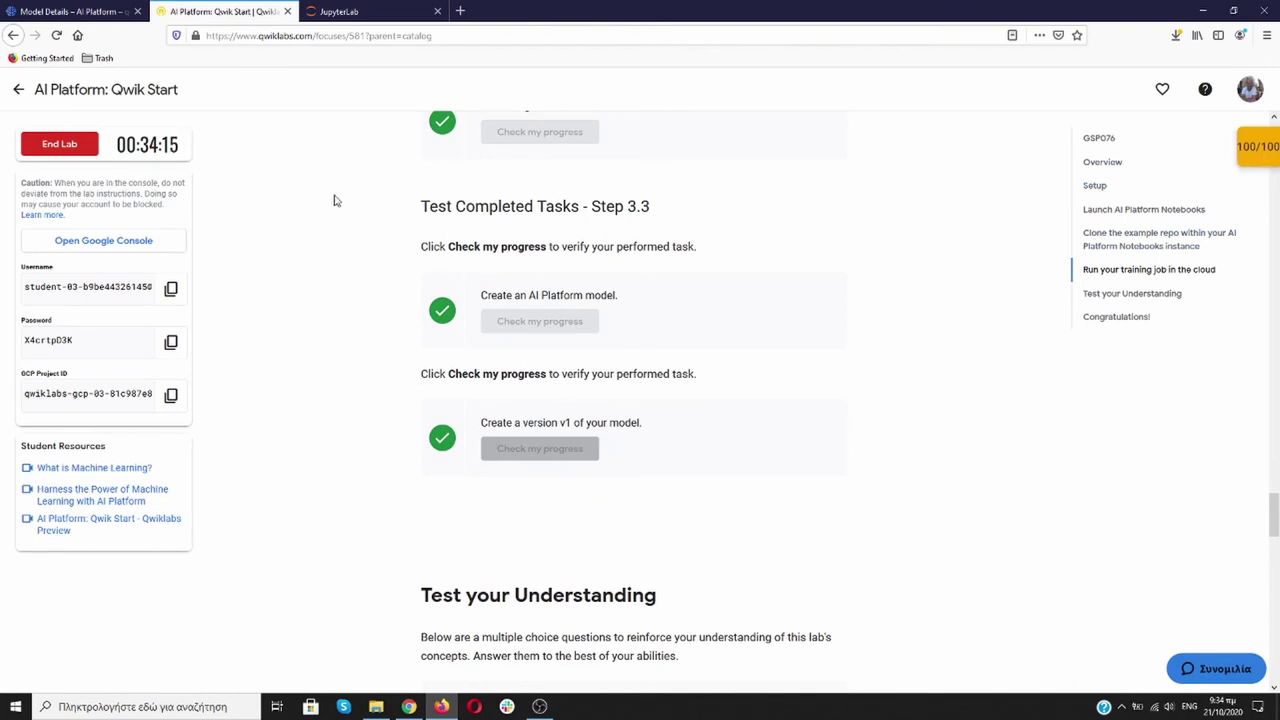
- Return to the notebook and run the Step 3.4 cell that sends test.json as an online prediction request to version v1
click(340, 12)
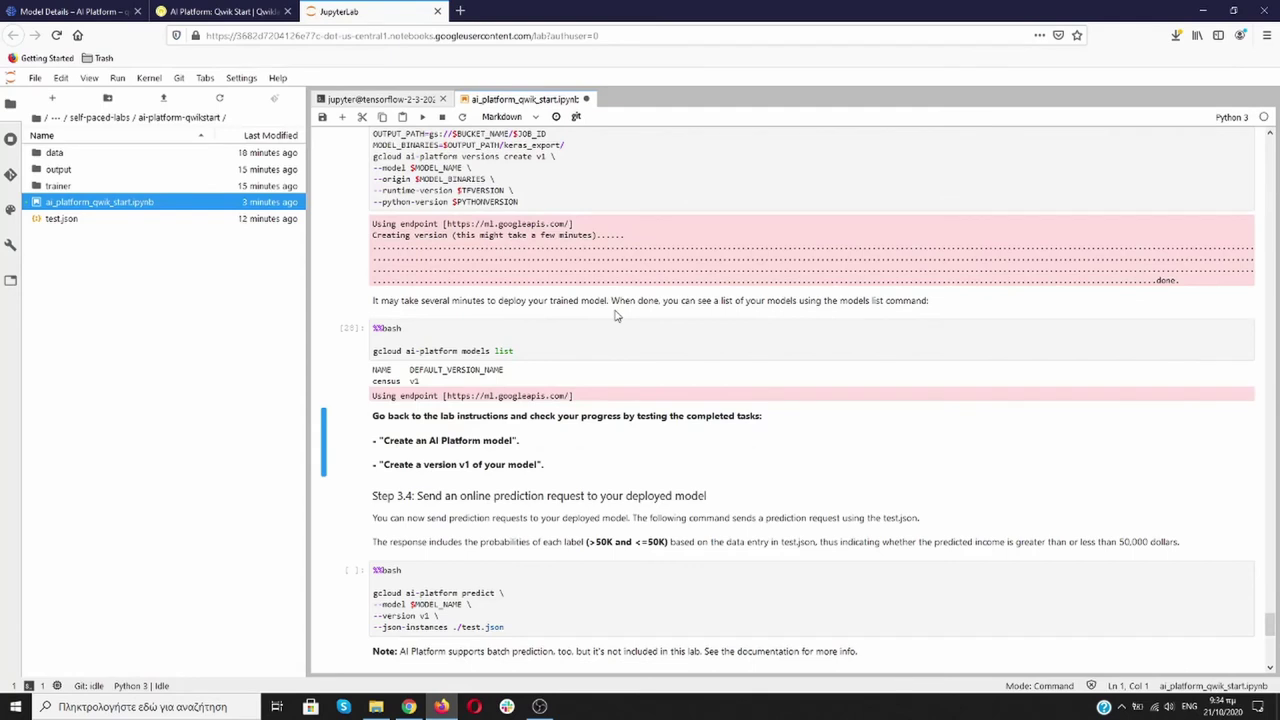
scroll(616, 316, down, 3)
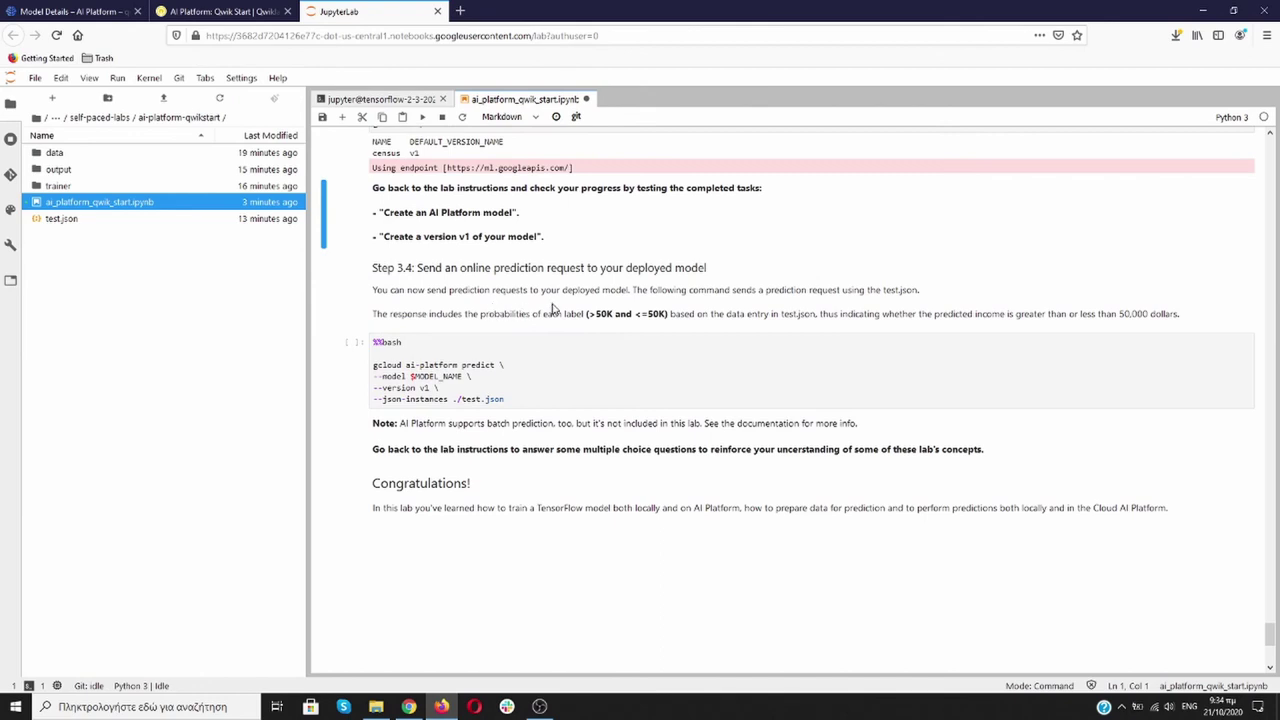
click(645, 374)
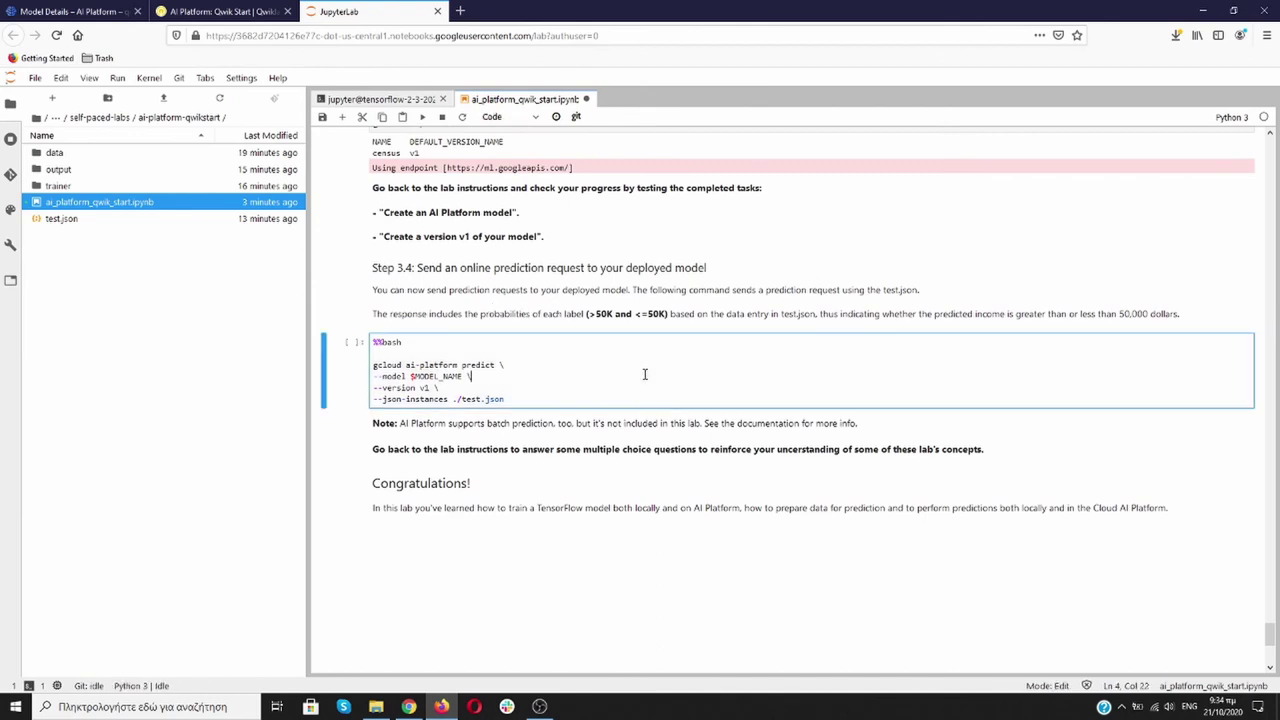
key(shift+Return)
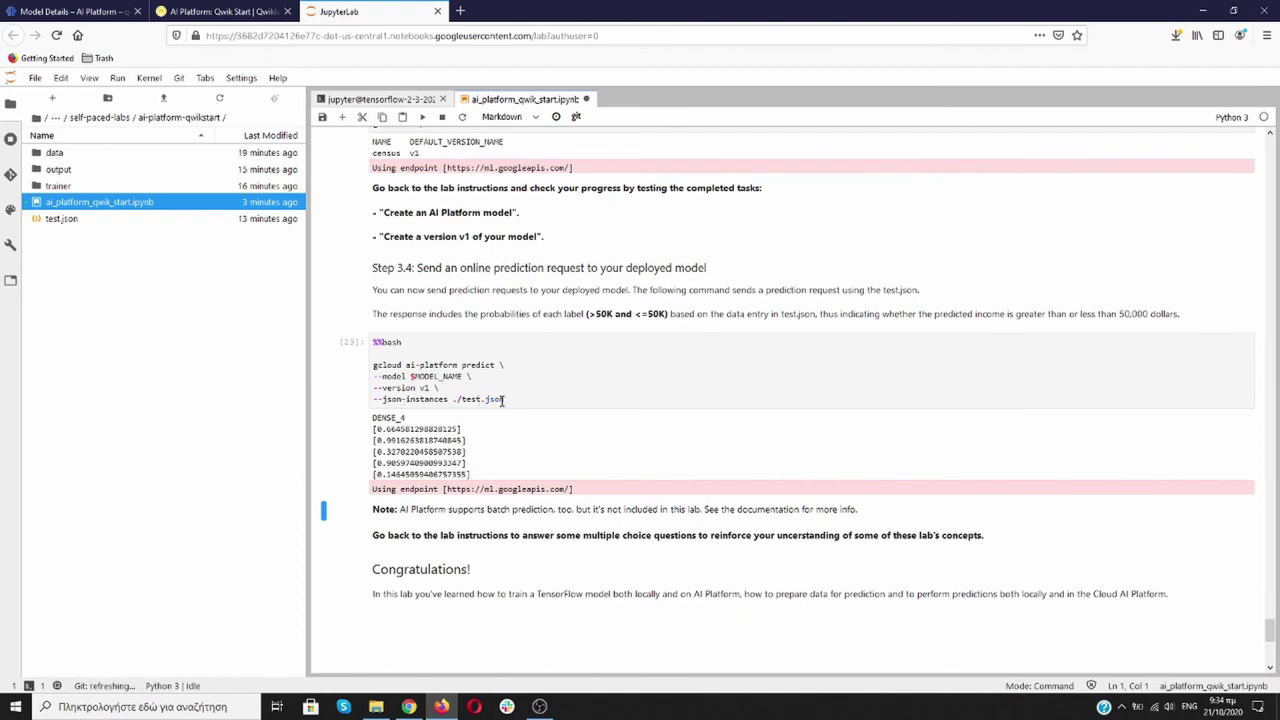
- Review the prediction output and the notebook's closing notes, and save the notebook
scroll(545, 428, down, 2)
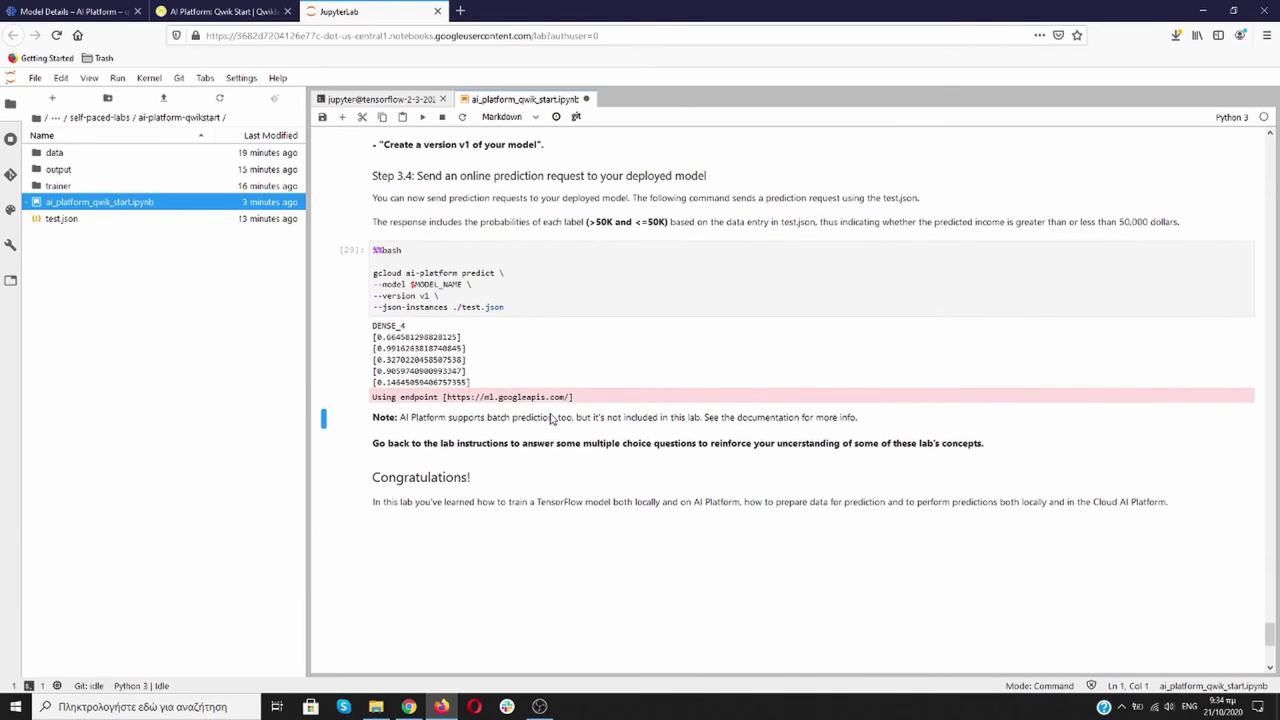
scroll(551, 420, down, 1)
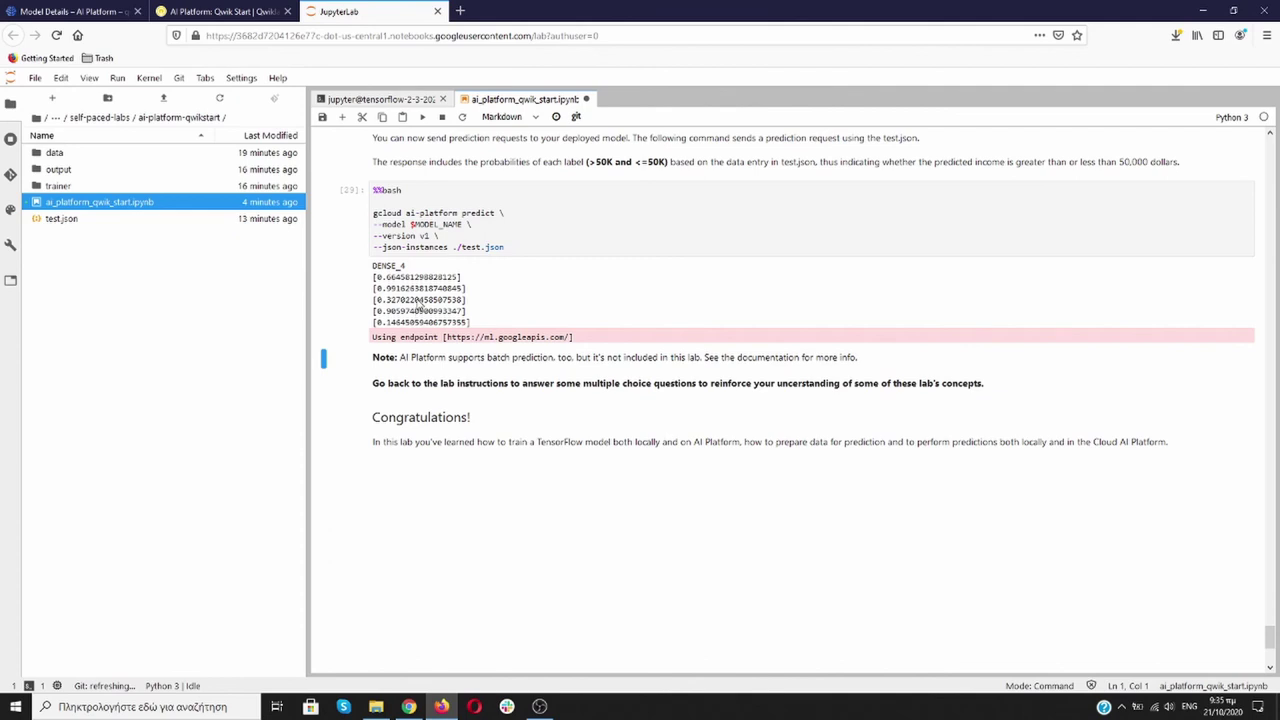
scroll(617, 315, down, 3)
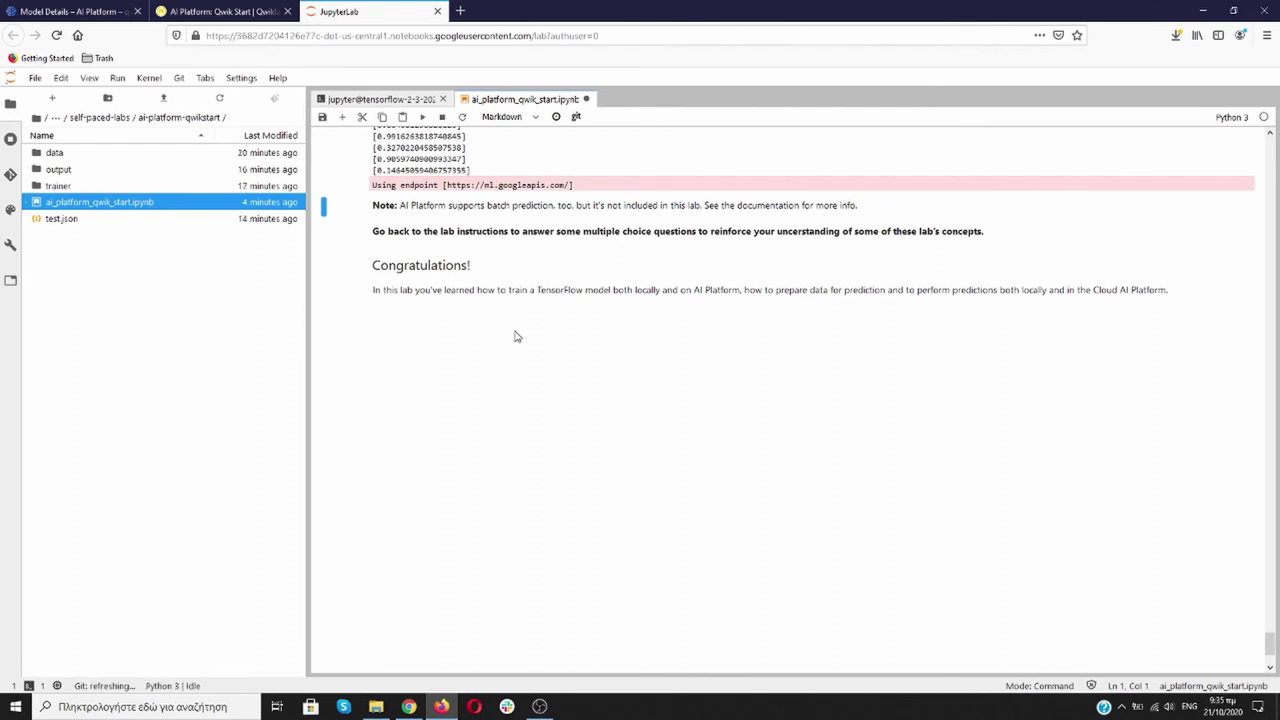
scroll(516, 335, down, 1)
scroll(516, 334, up, 4)
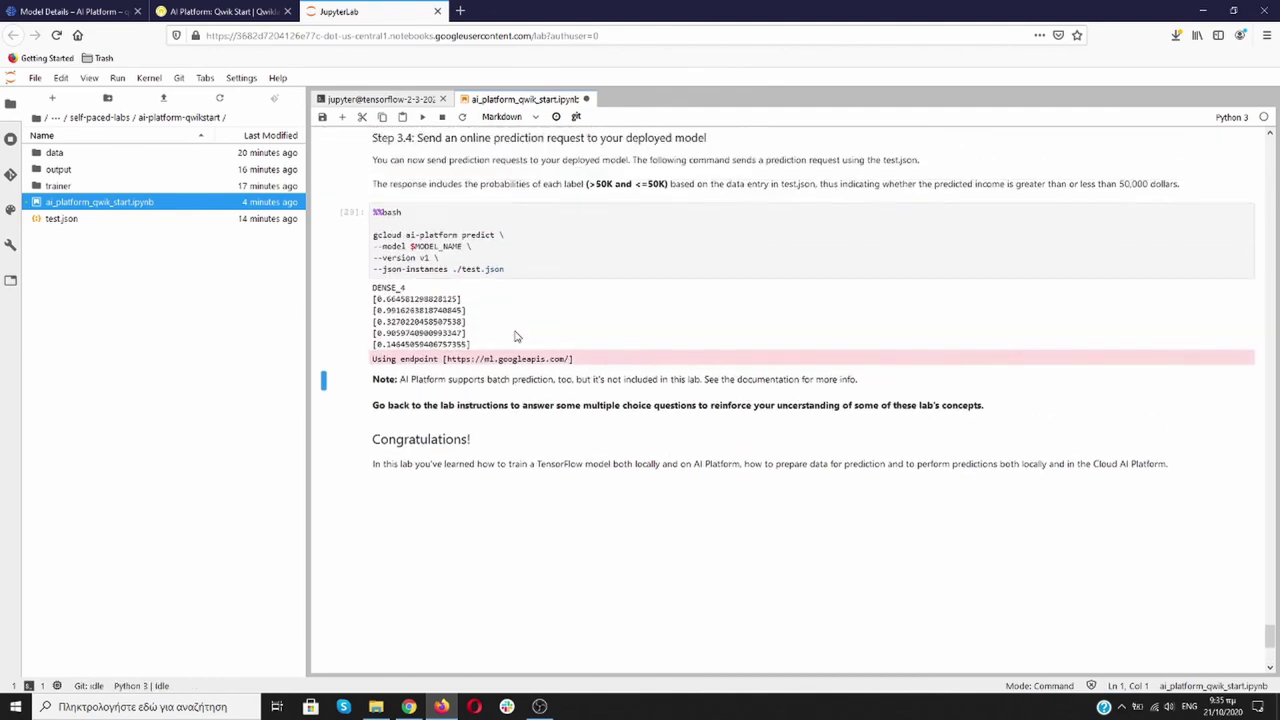
scroll(516, 335, up, 3)
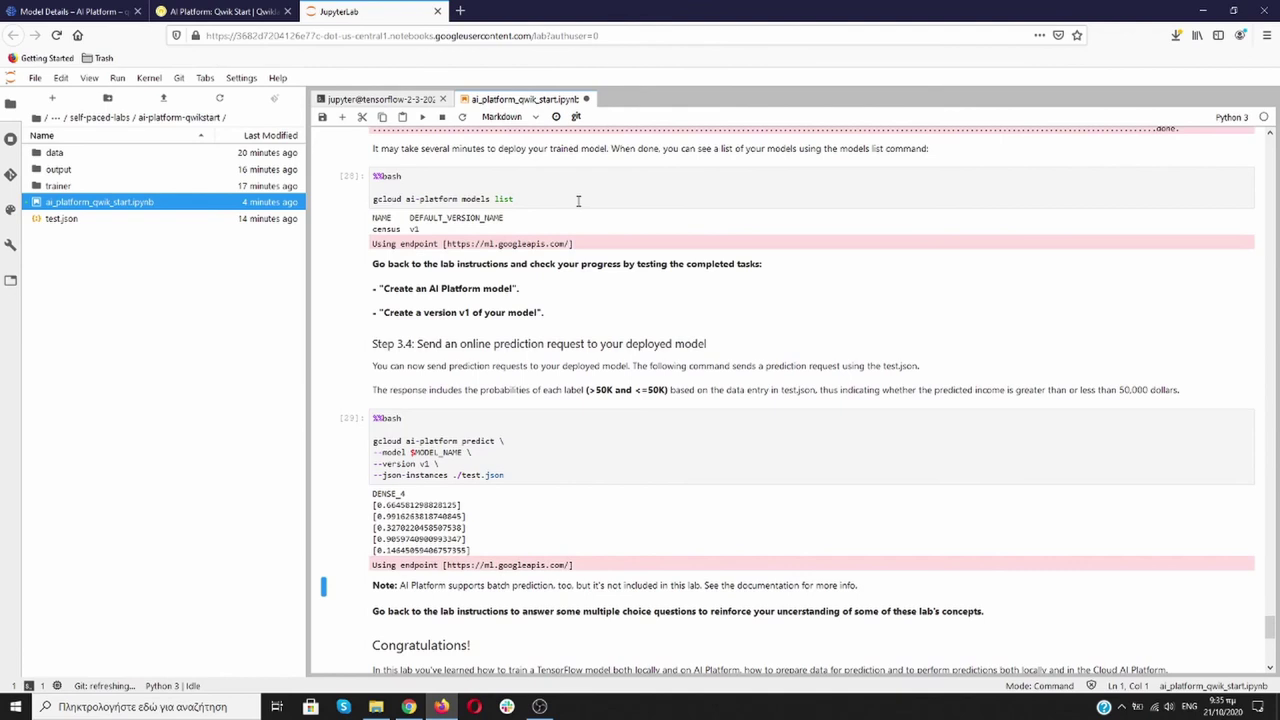
key(ctrl+s)
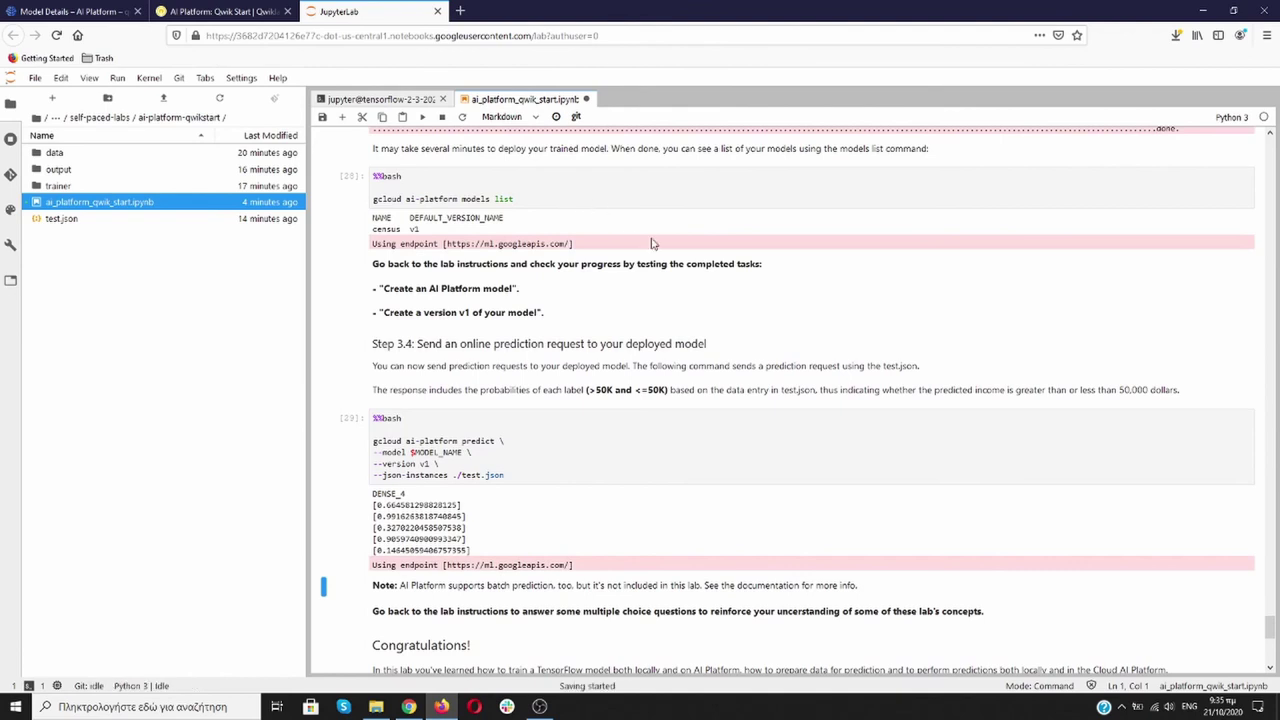
- In the Qwiklabs instructions, read the Test your Understanding questions and the Congratulations and Finish your quest sections
click(224, 12)
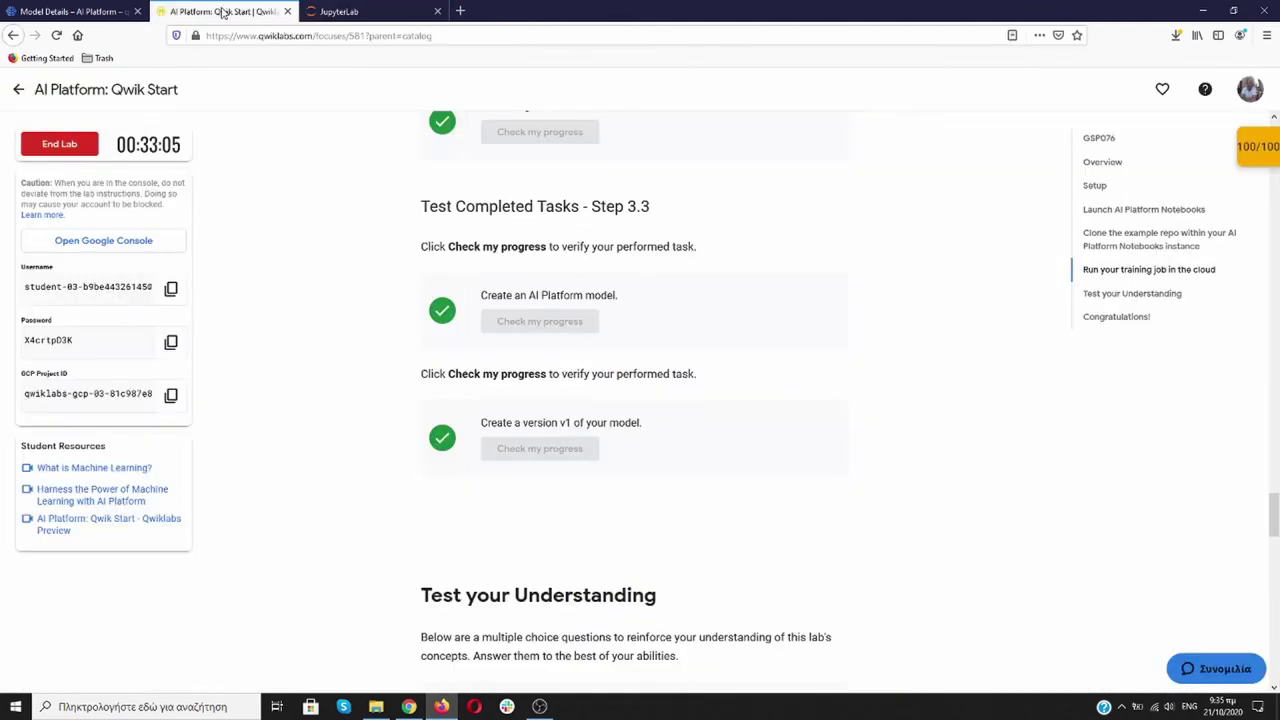
scroll(310, 227, down, 5)
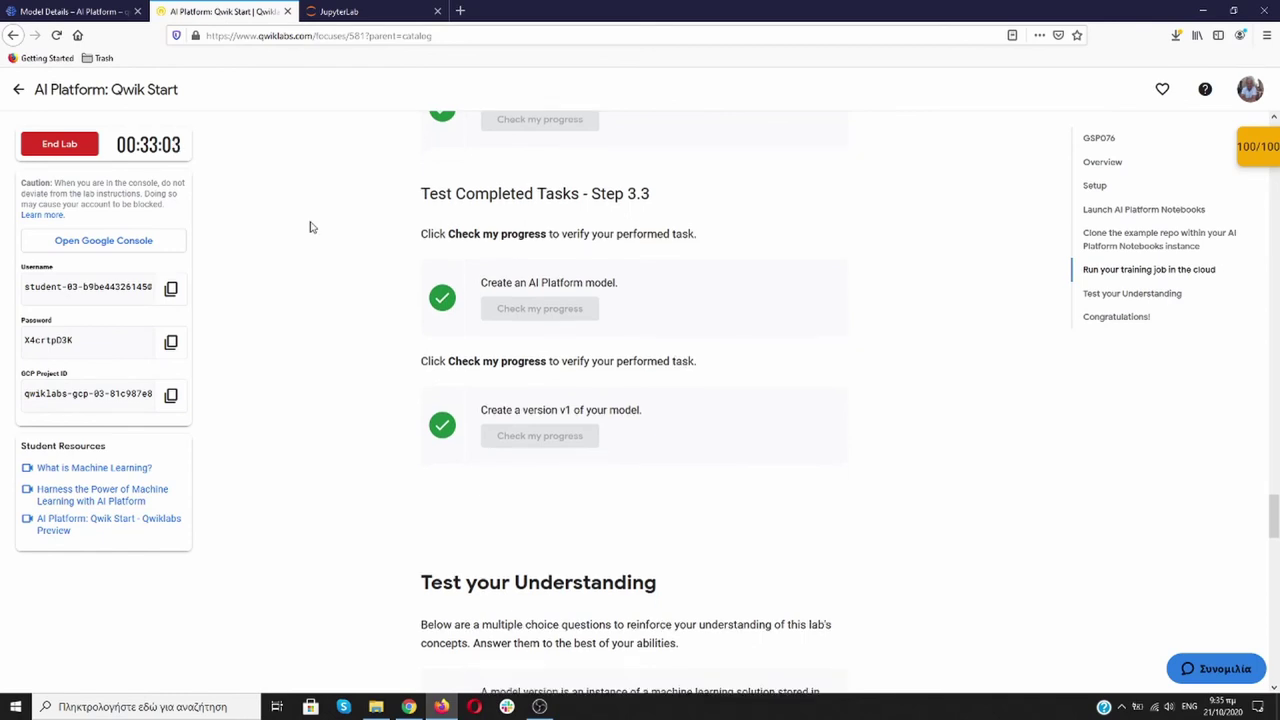
scroll(310, 227, down, 4)
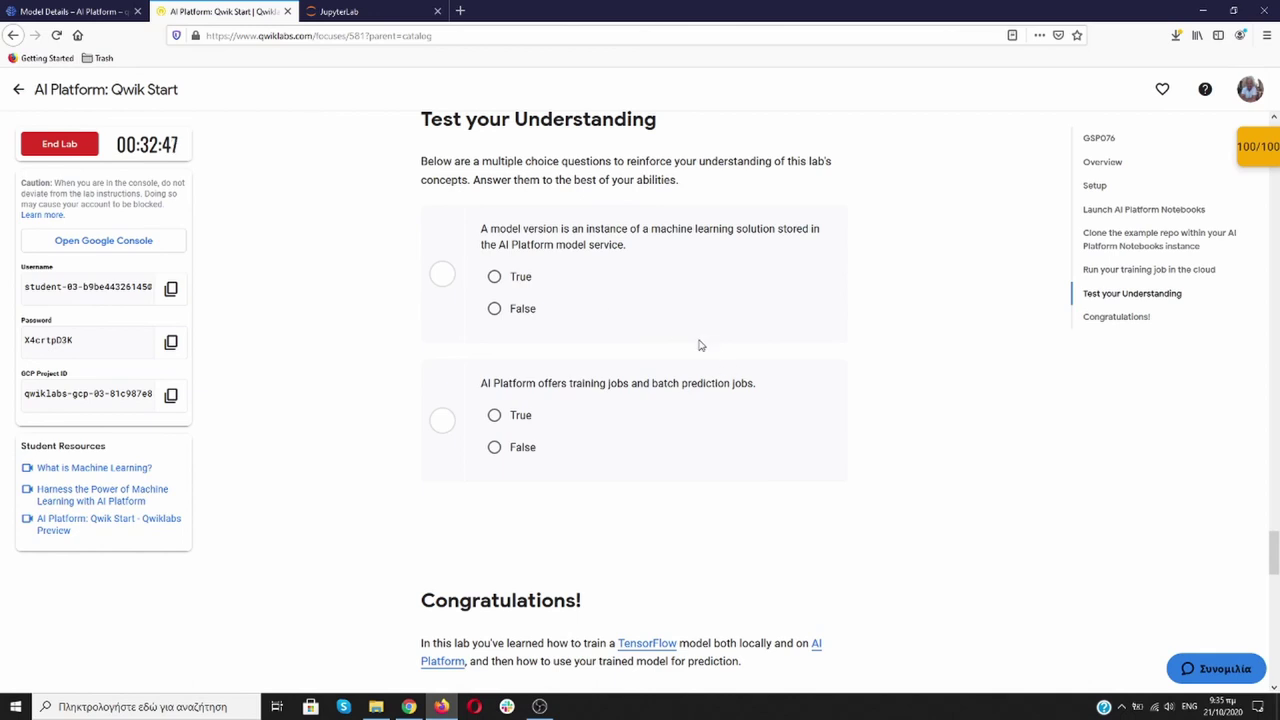
scroll(330, 312, down, 3)
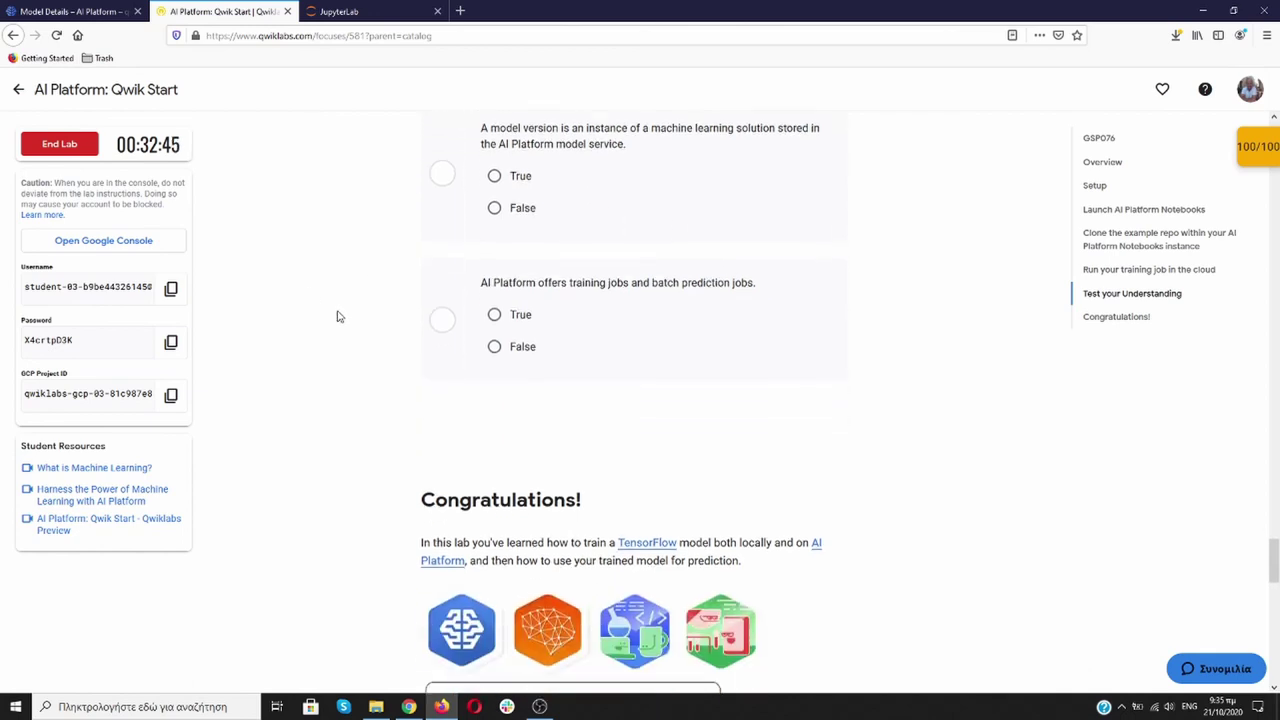
scroll(354, 300, down, 3)
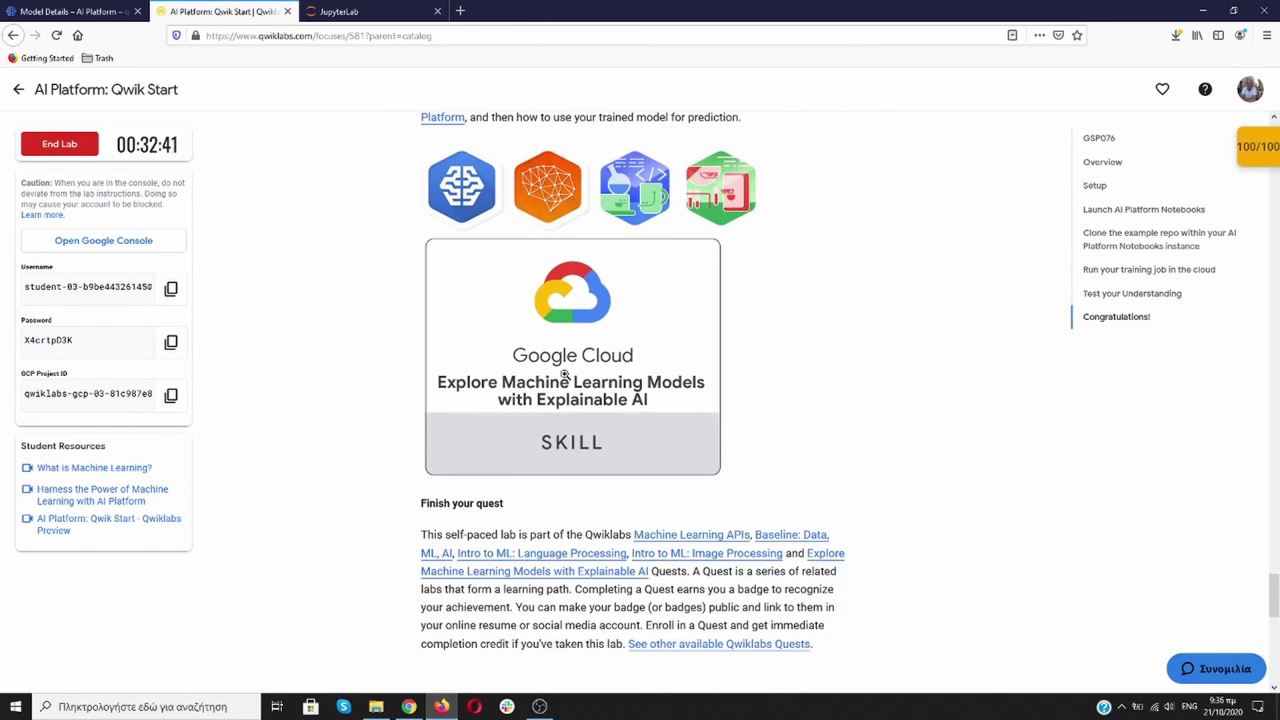
scroll(565, 372, down, 2)
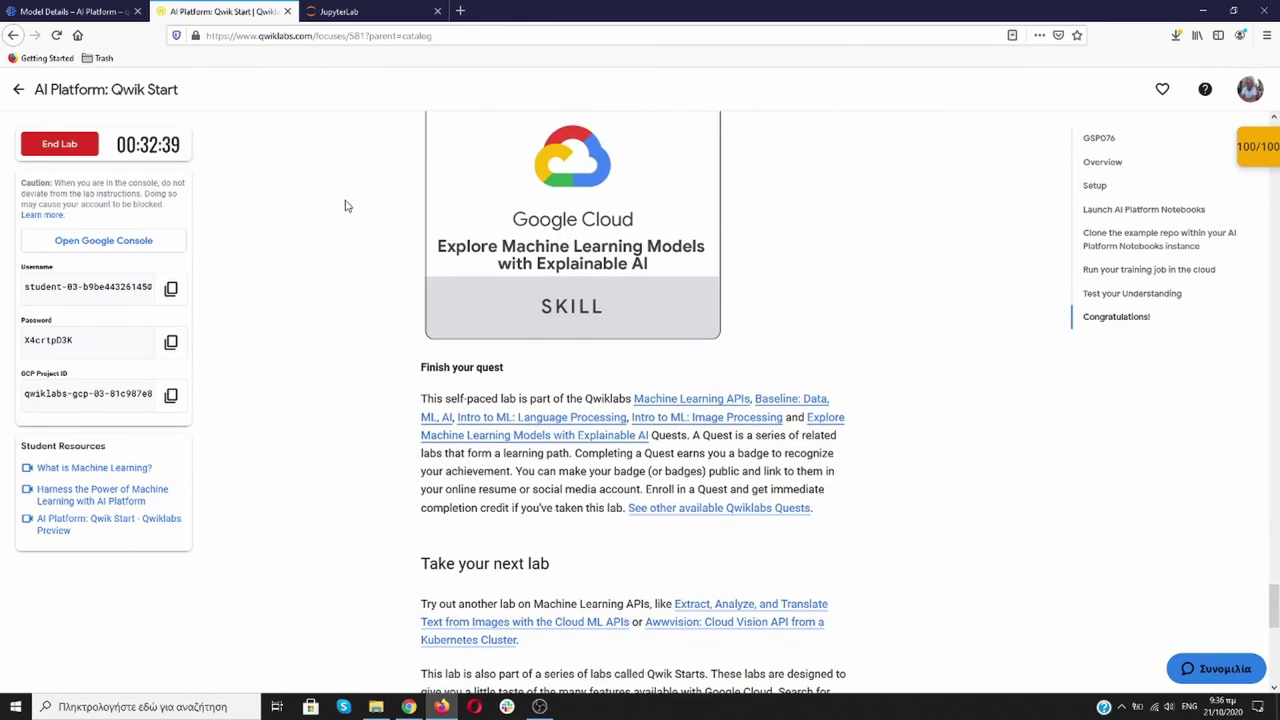
- Close the Google Cloud console tab showing the census model's details
click(78, 13)
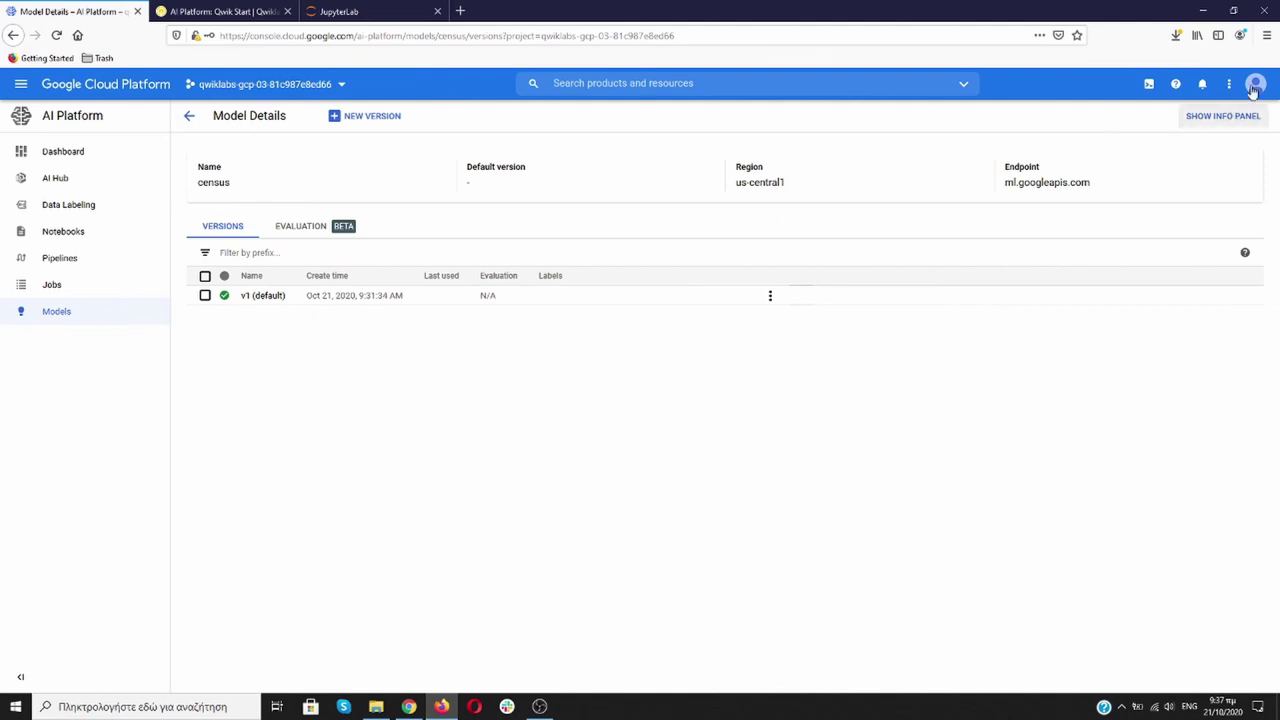
click(138, 12)
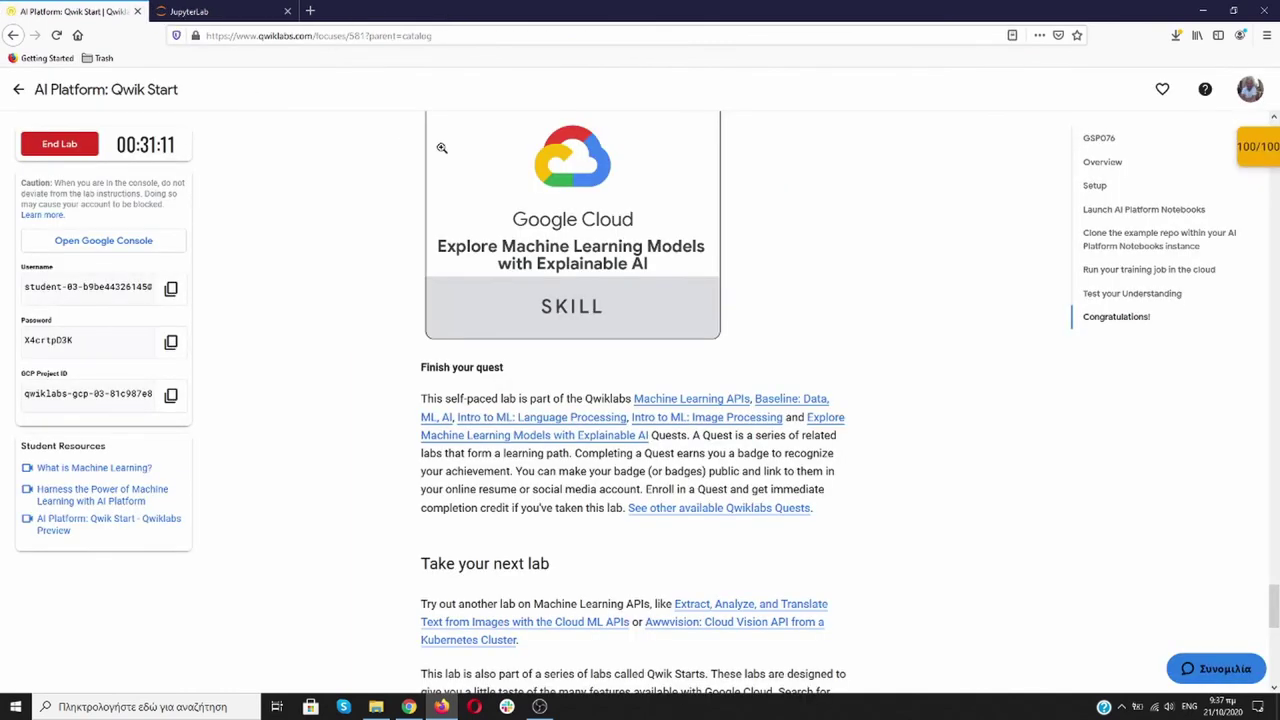
- End the AI Platform: Qwik Start lab and confirm ending it
click(62, 148)
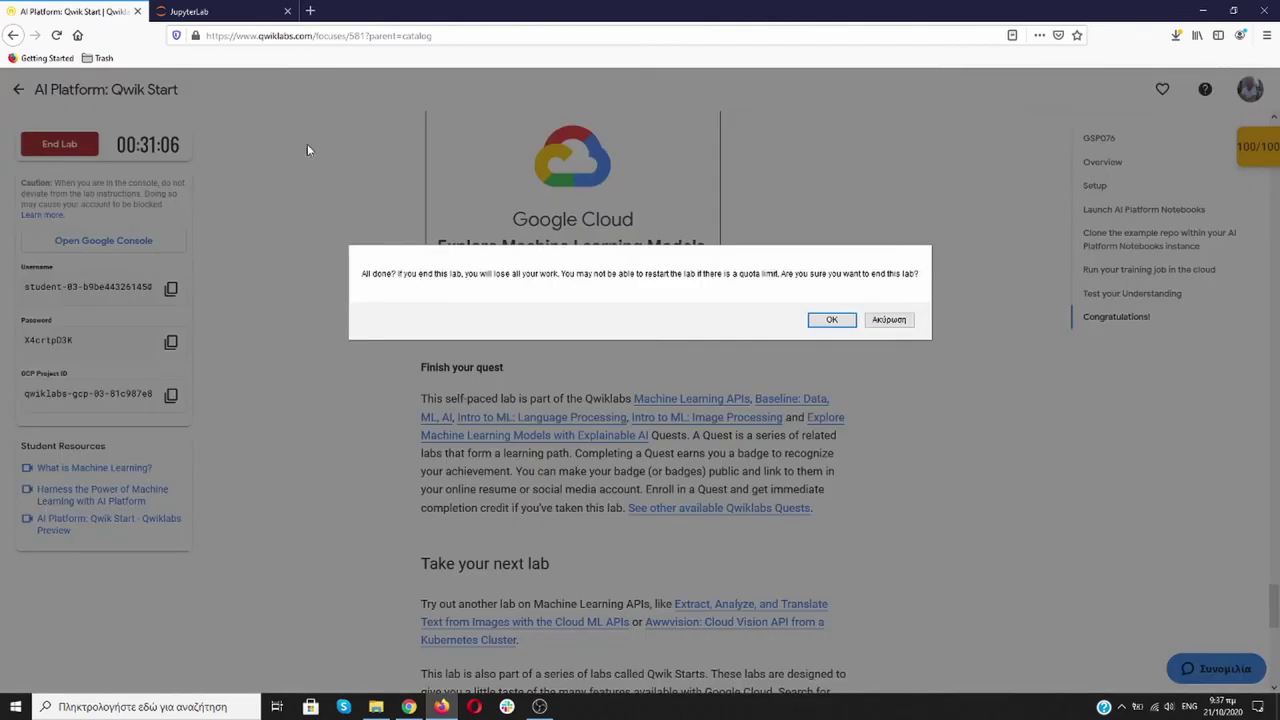
click(831, 320)
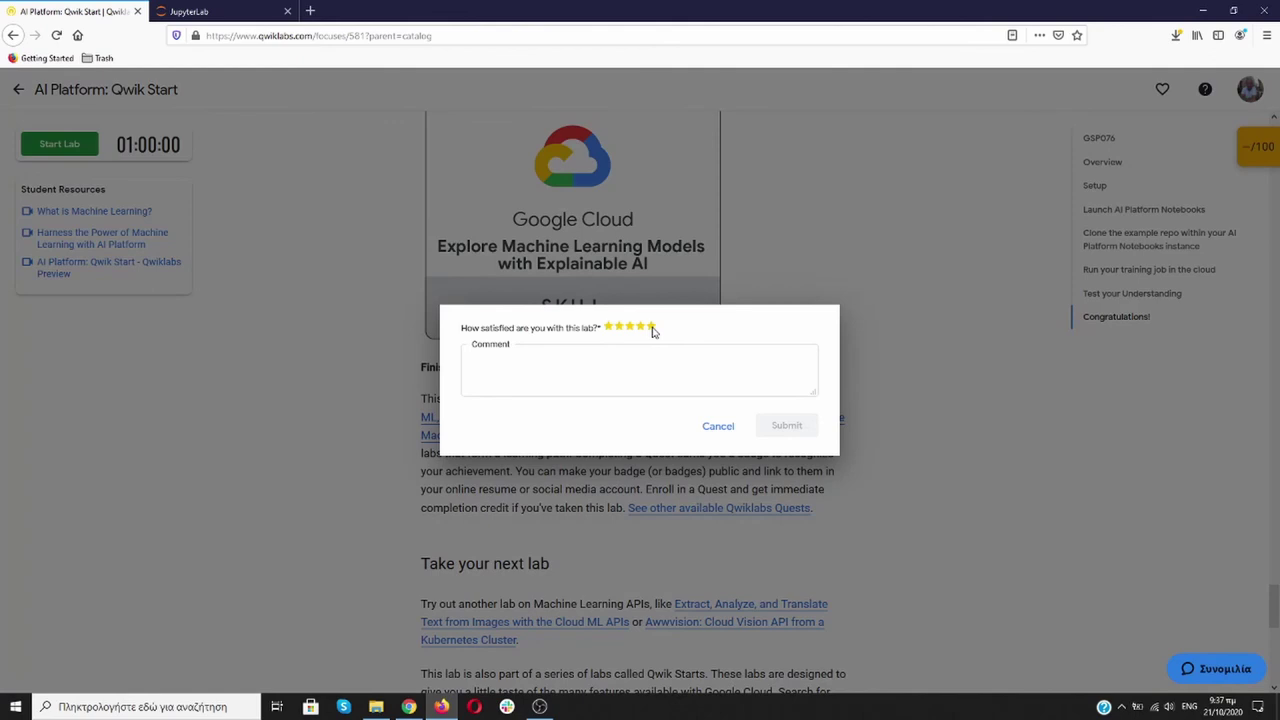
- Submit a five-star lab rating without a comment and go back to the Baseline: Data, ML, AI quest page
click(651, 328)
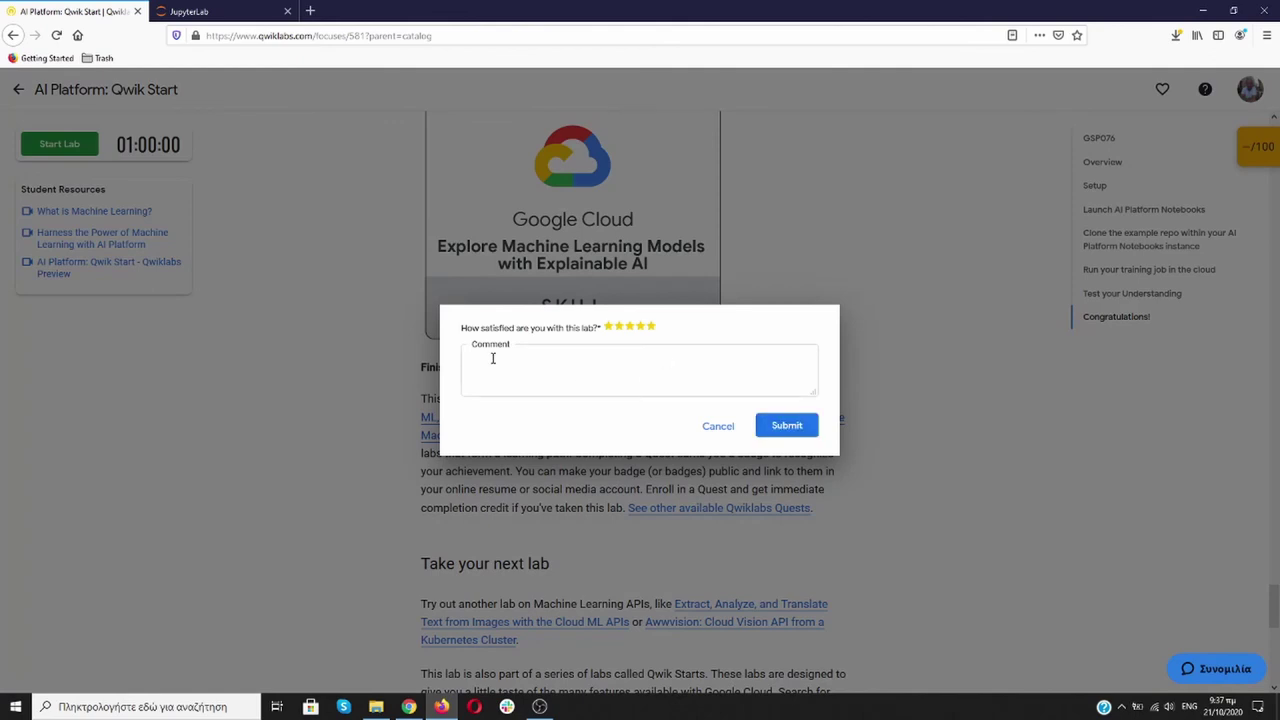
click(787, 425)
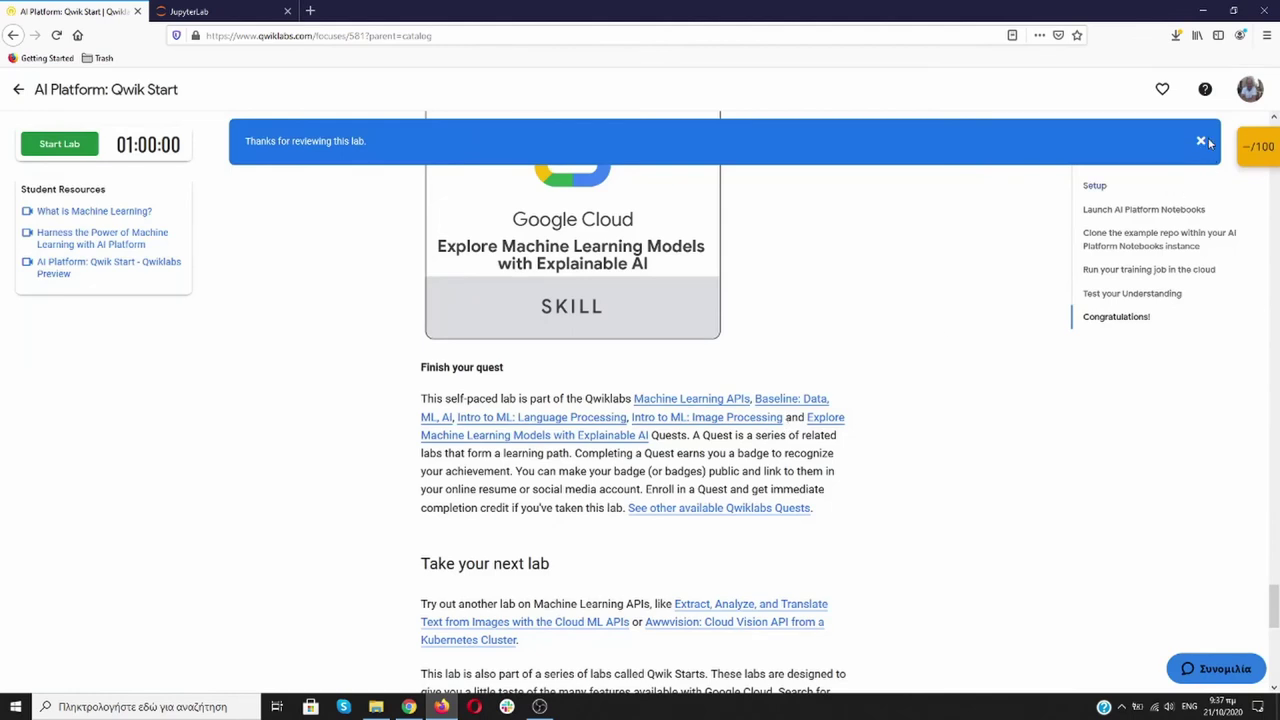
click(1201, 141)
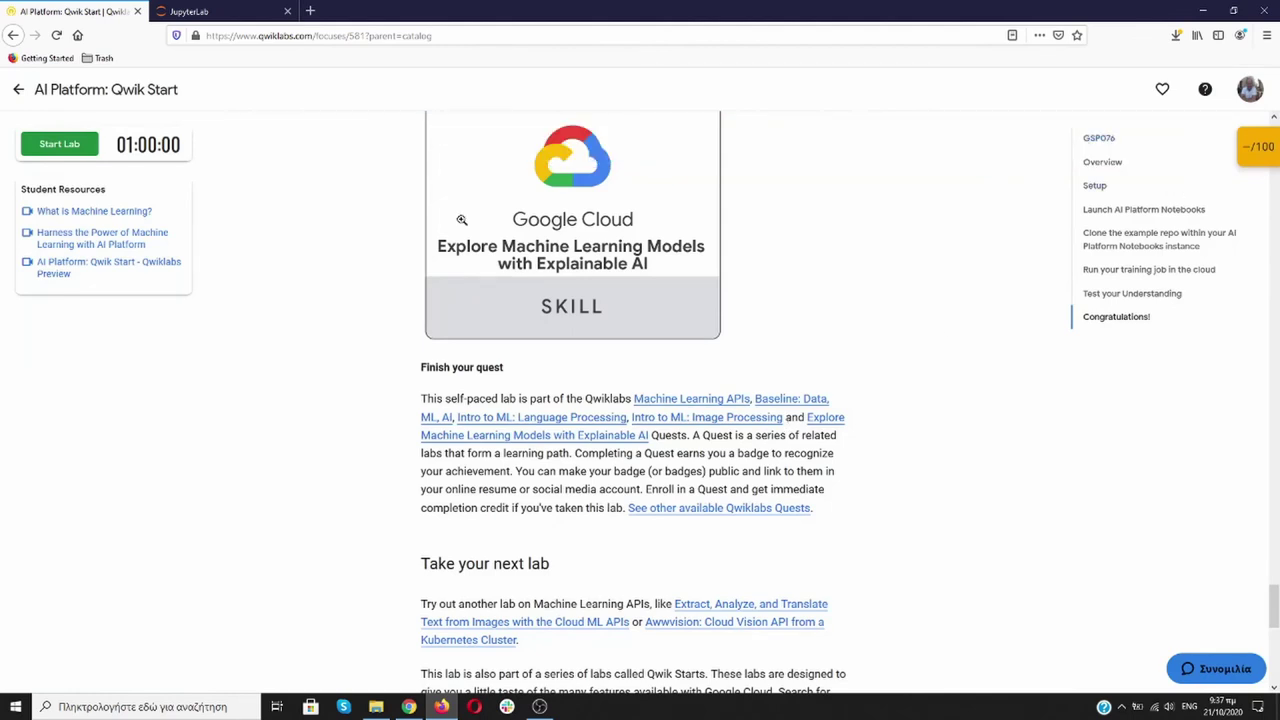
click(17, 92)
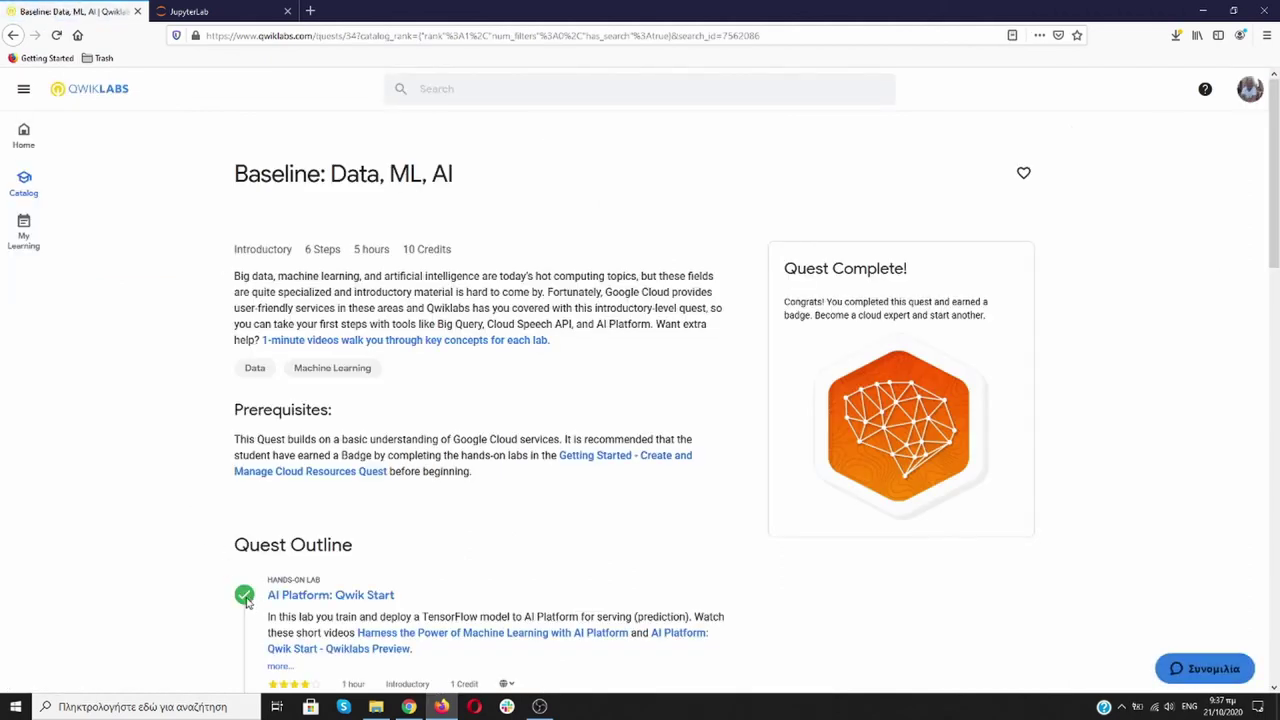
- Look back through the ai_platform_qwik_start.ipynb notebook in JupyterLab, from the model deployment cells to the closing notes
click(221, 16)
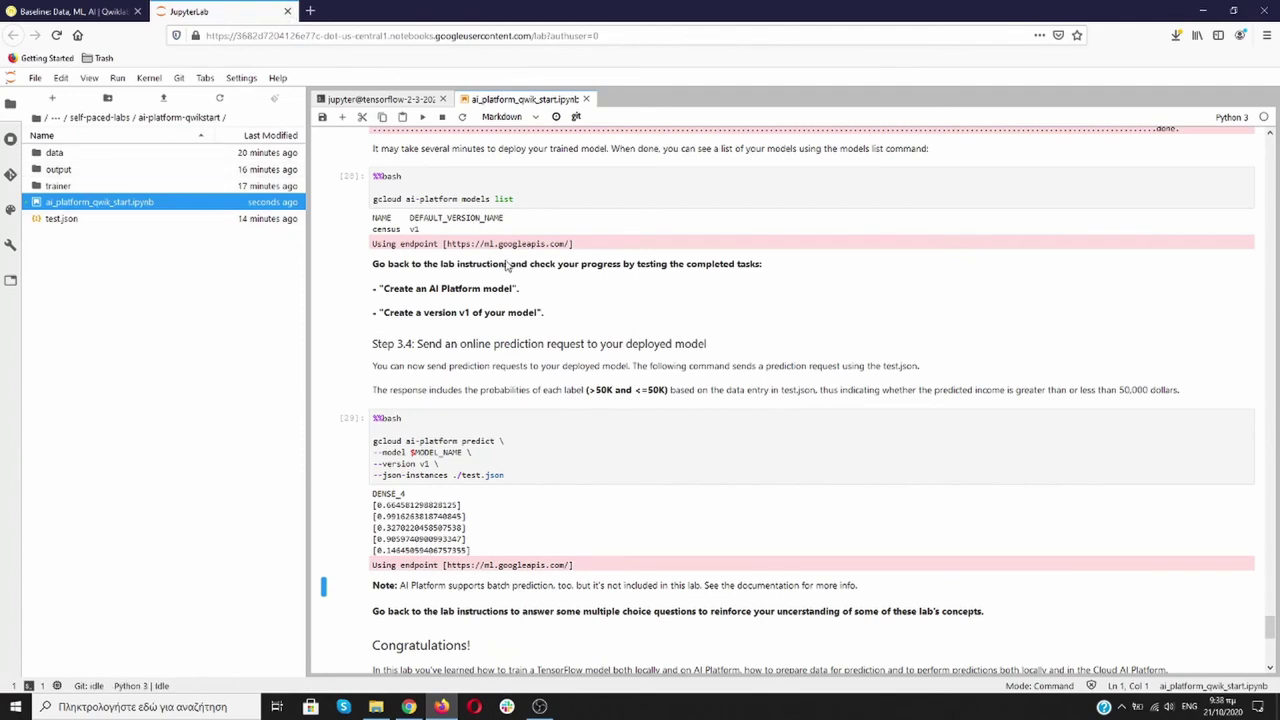
scroll(515, 285, up, 5)
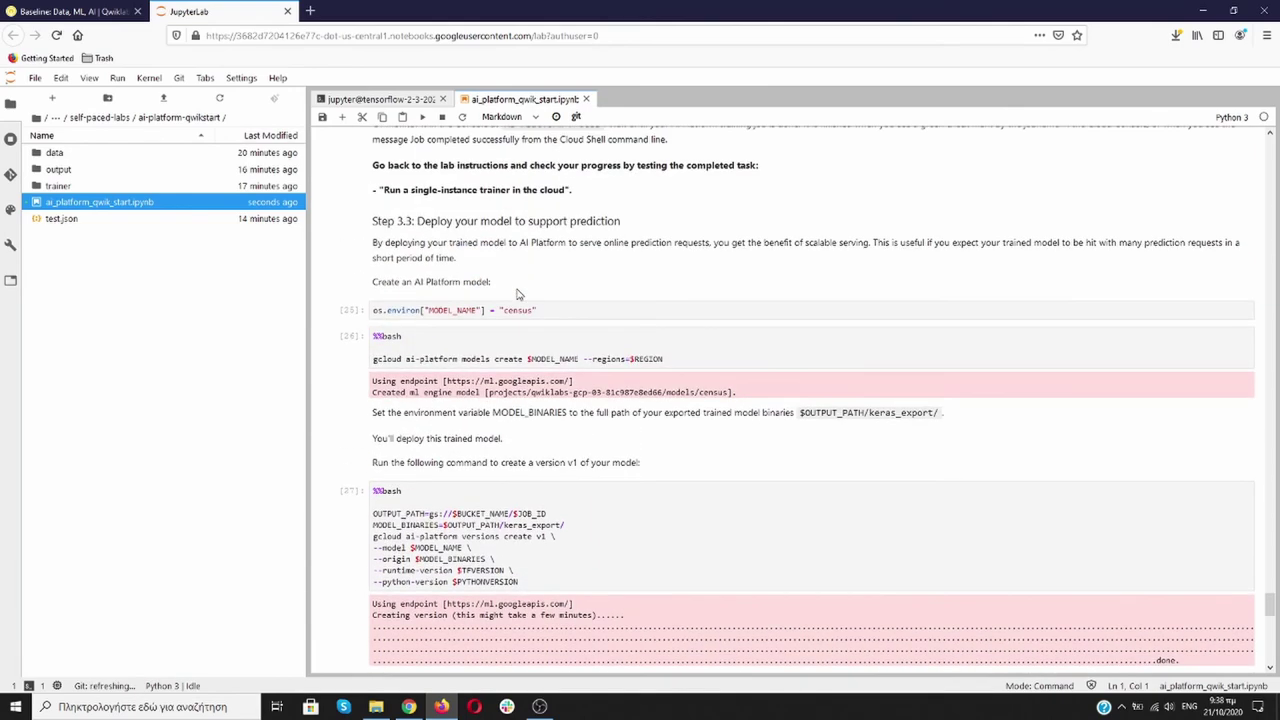
scroll(518, 293, down, 12)
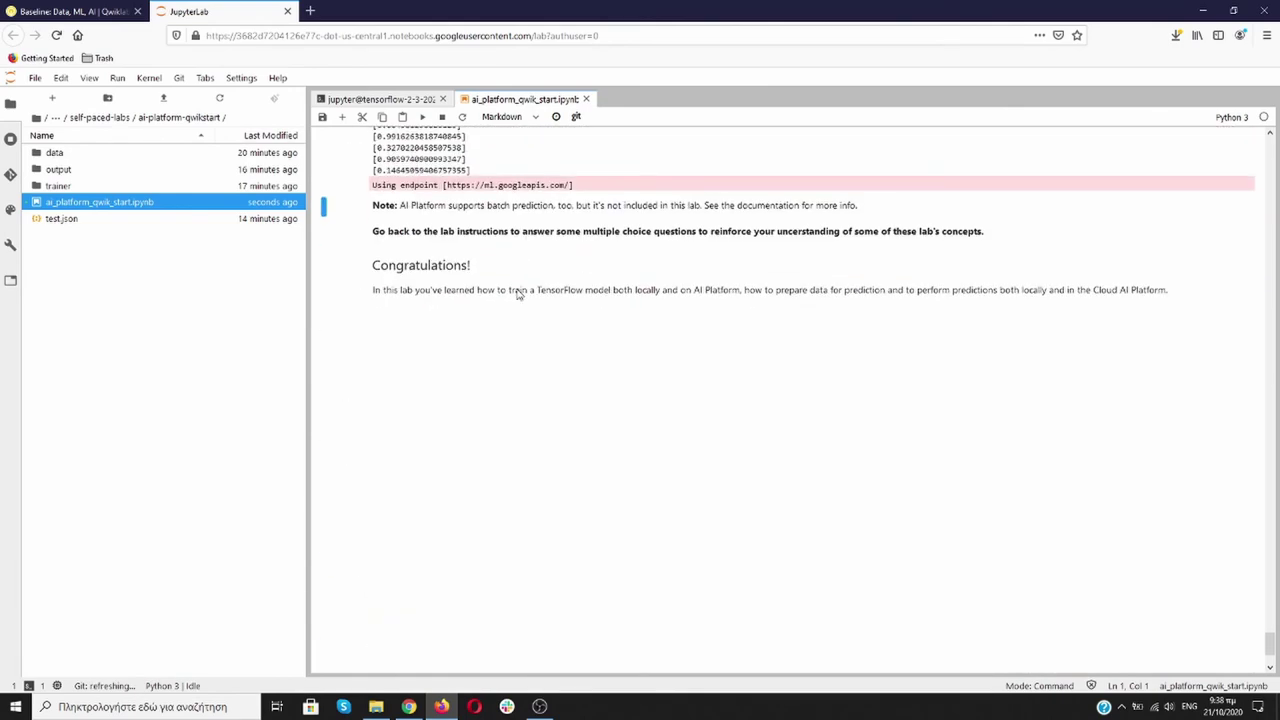
scroll(518, 293, up, 12)
drag(1270, 608, 1080, 108)
- Return to the Baseline: Data, ML, AI quest page and review the labs in its Quest Outline
click(72, 11)
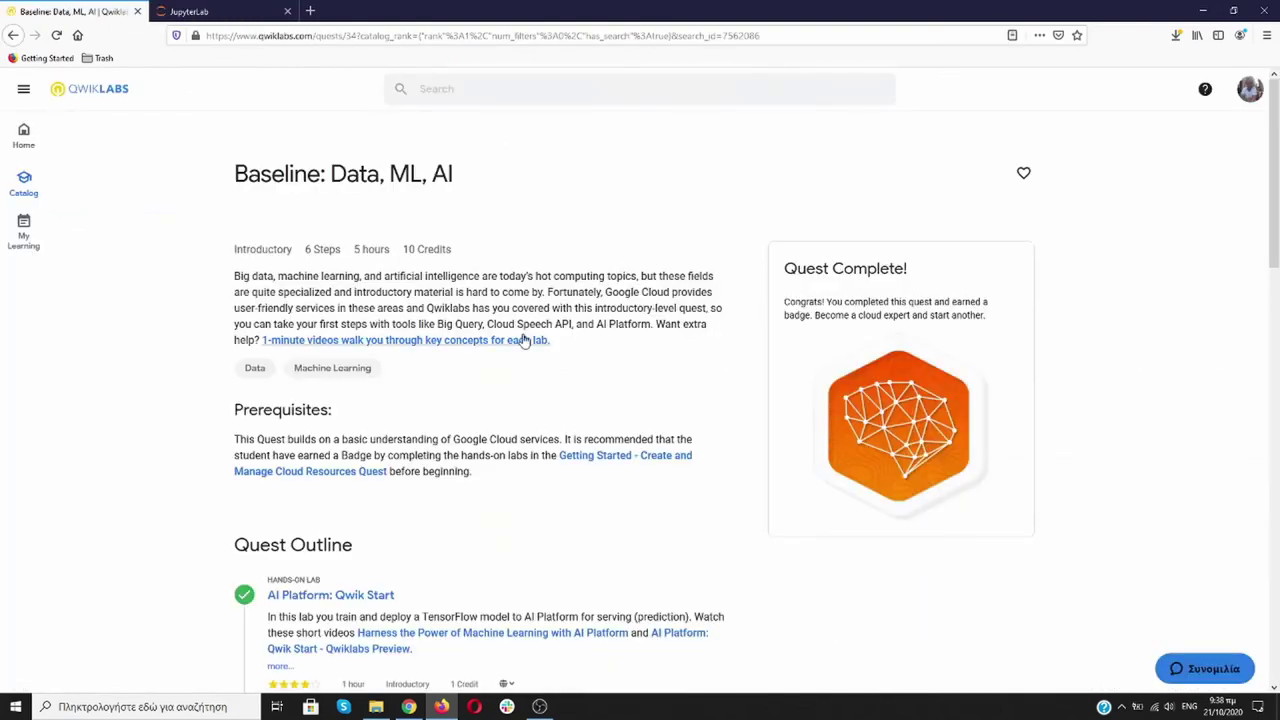
scroll(528, 342, down, 3)
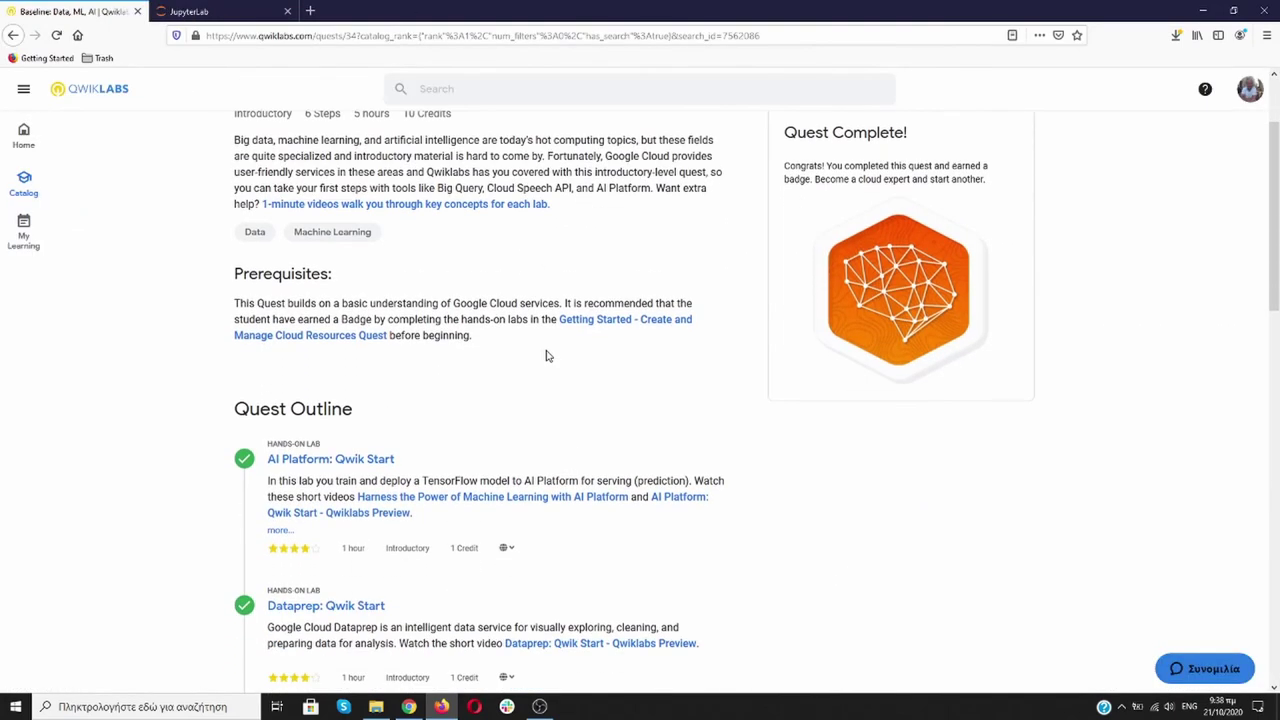
scroll(546, 356, down, 2)
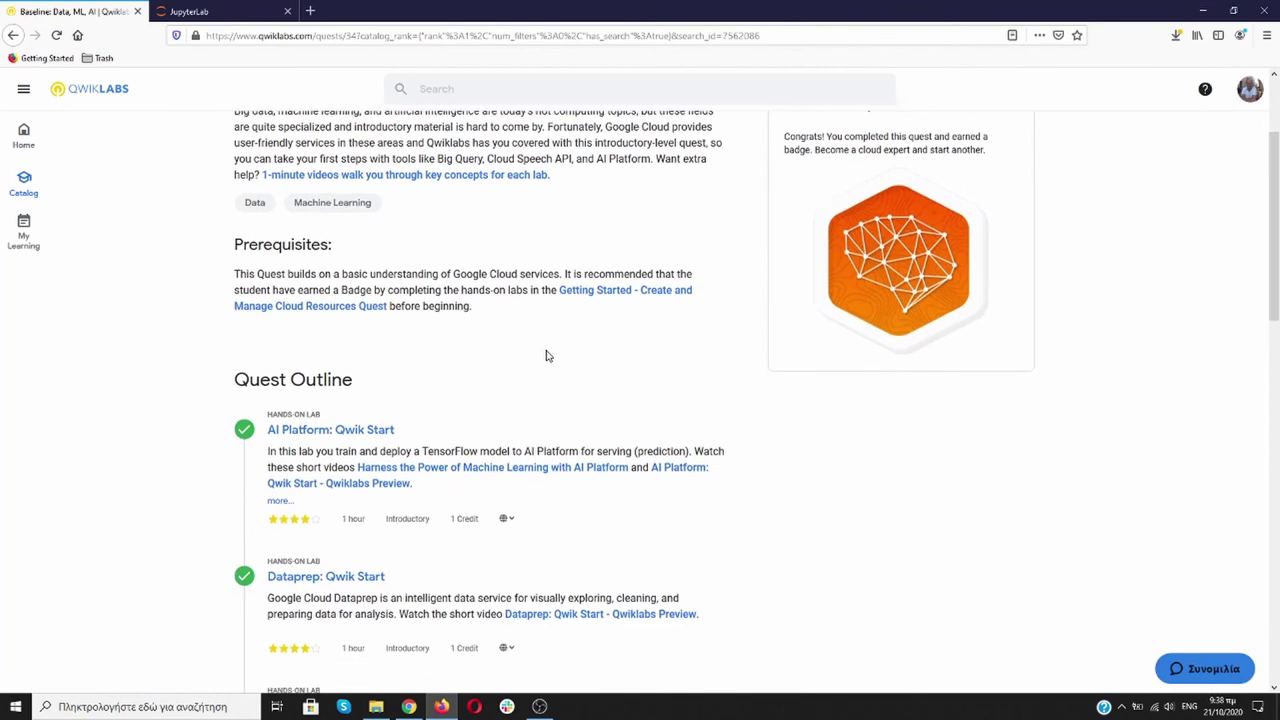
scroll(546, 356, down, 2)
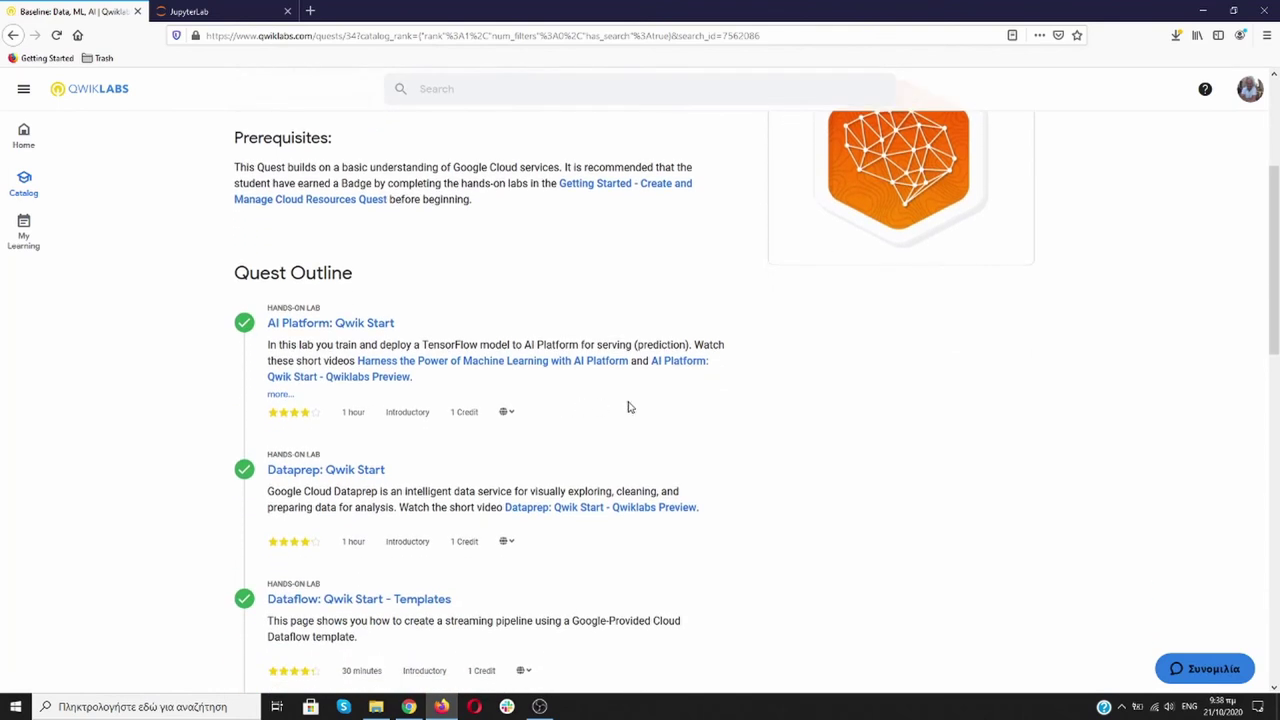